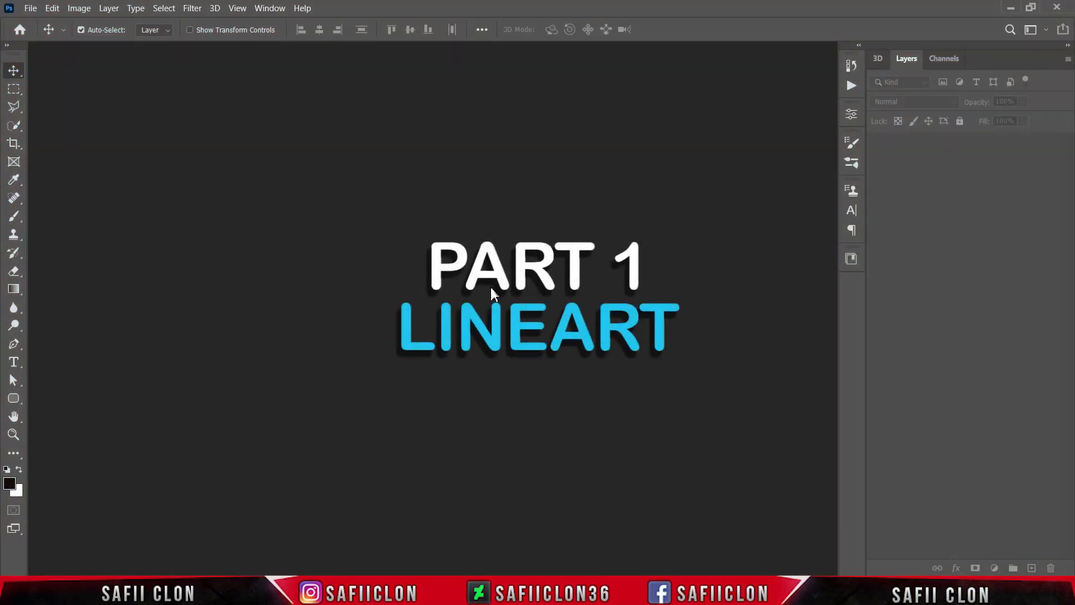
Open the image SUKUNA from the SUKUNA VXL folder
click(30, 8)
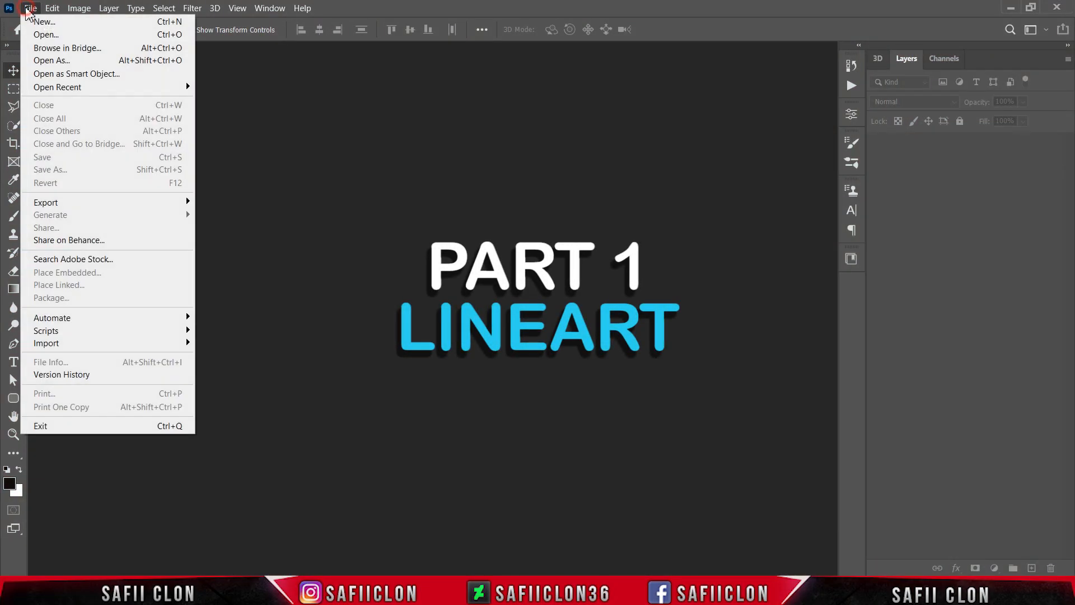
click(50, 35)
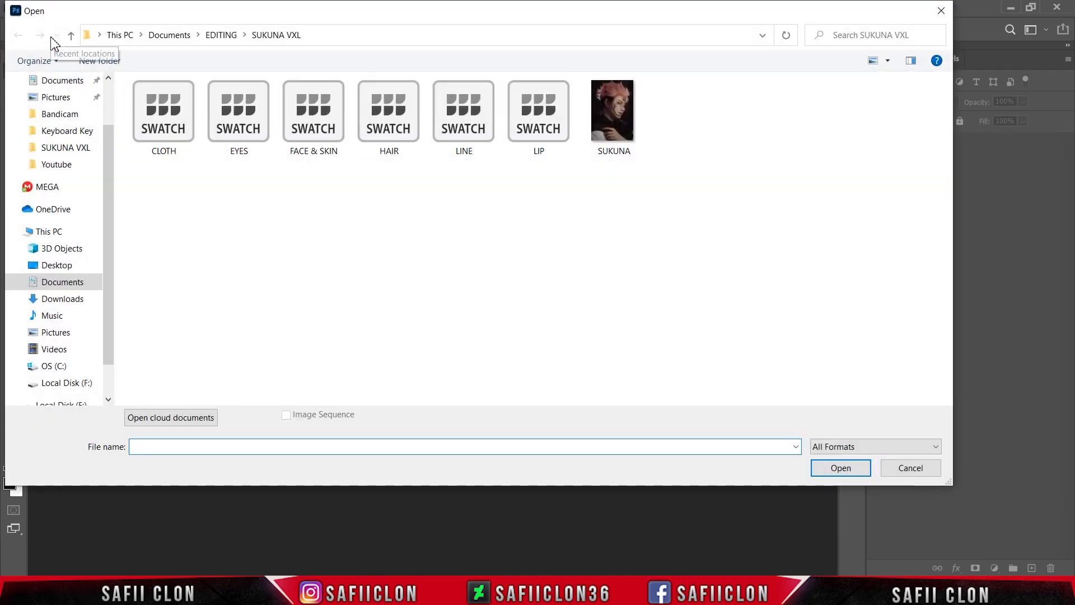
click(605, 111)
click(840, 467)
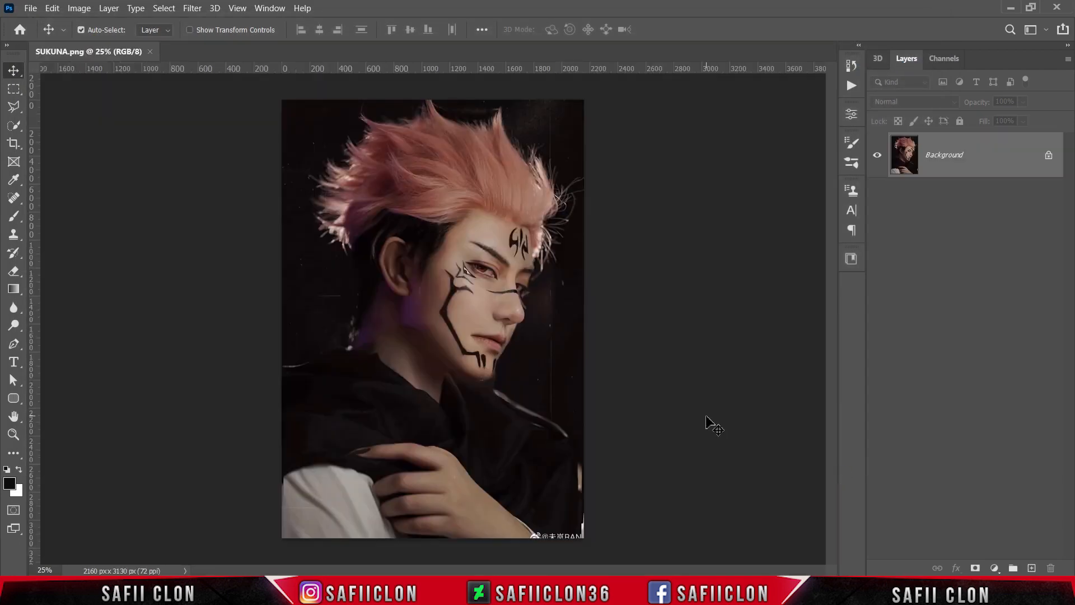
Resample the image to a resolution of 100 pixels/inch, giving 3000 × 4347 pixels
key(ctrl+minus)
key(ctrl+plus)
click(79, 9)
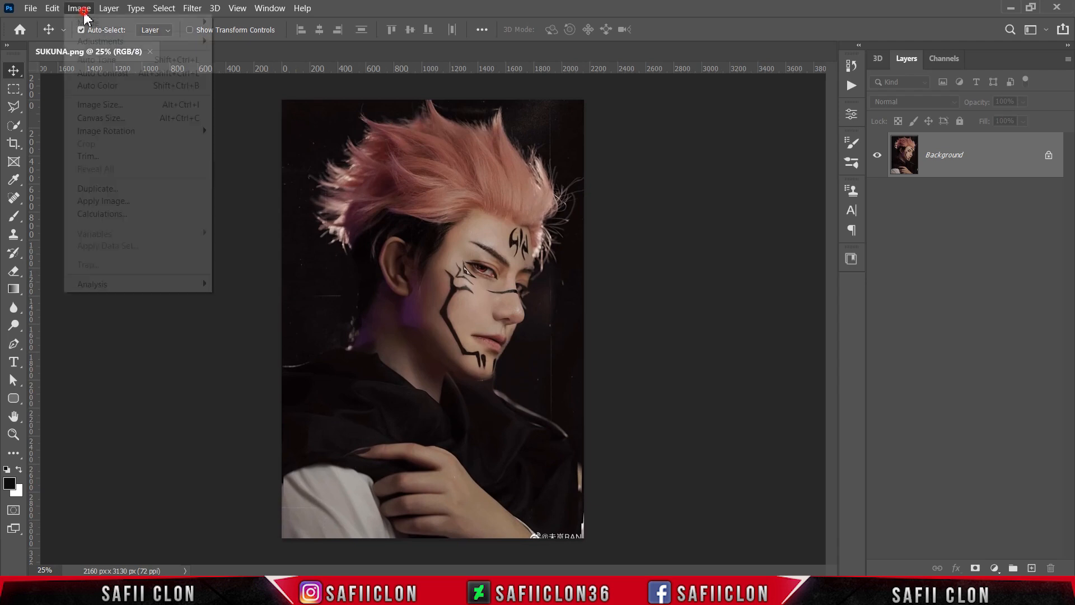
click(103, 105)
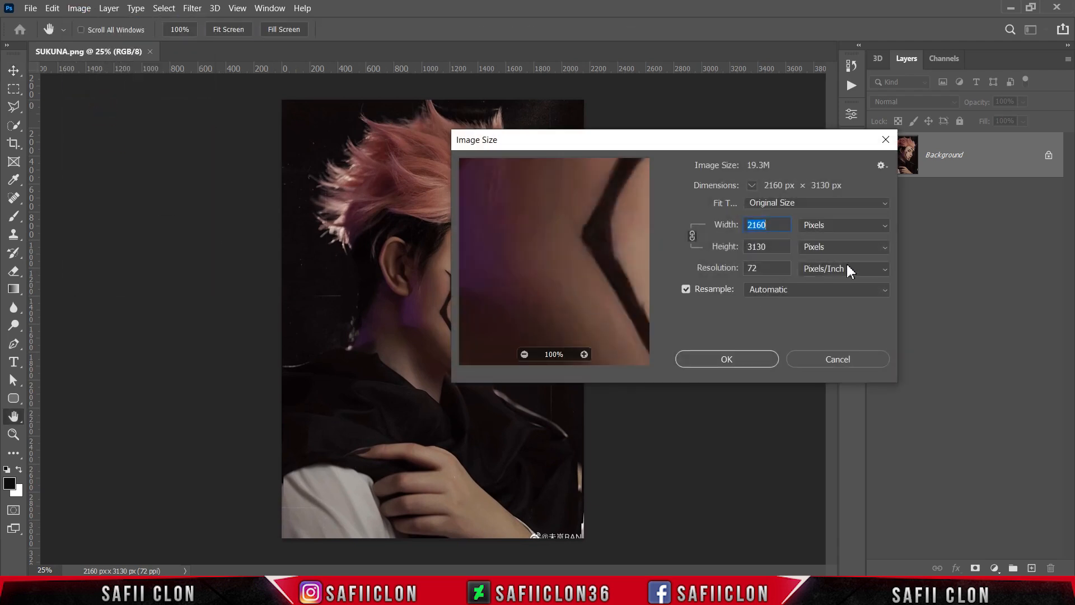
click(849, 271)
click(836, 283)
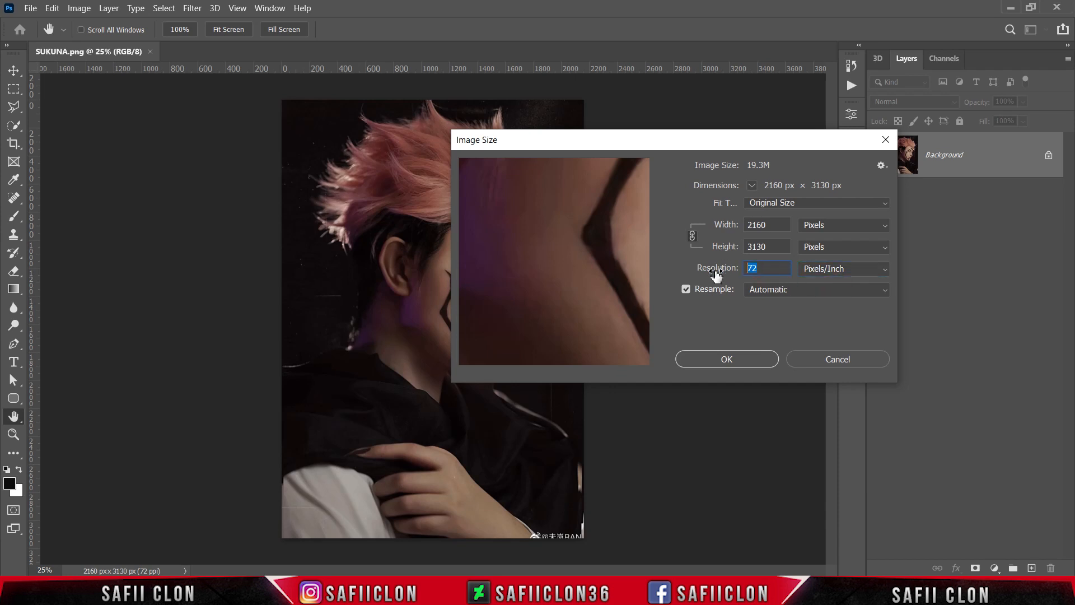
text(100)
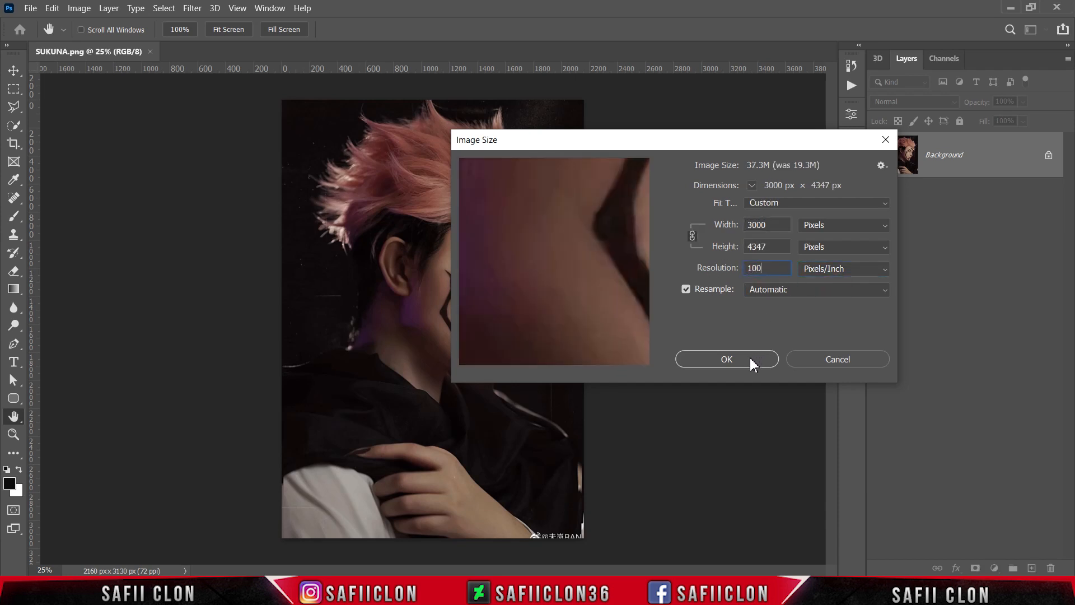
click(753, 361)
key(v)
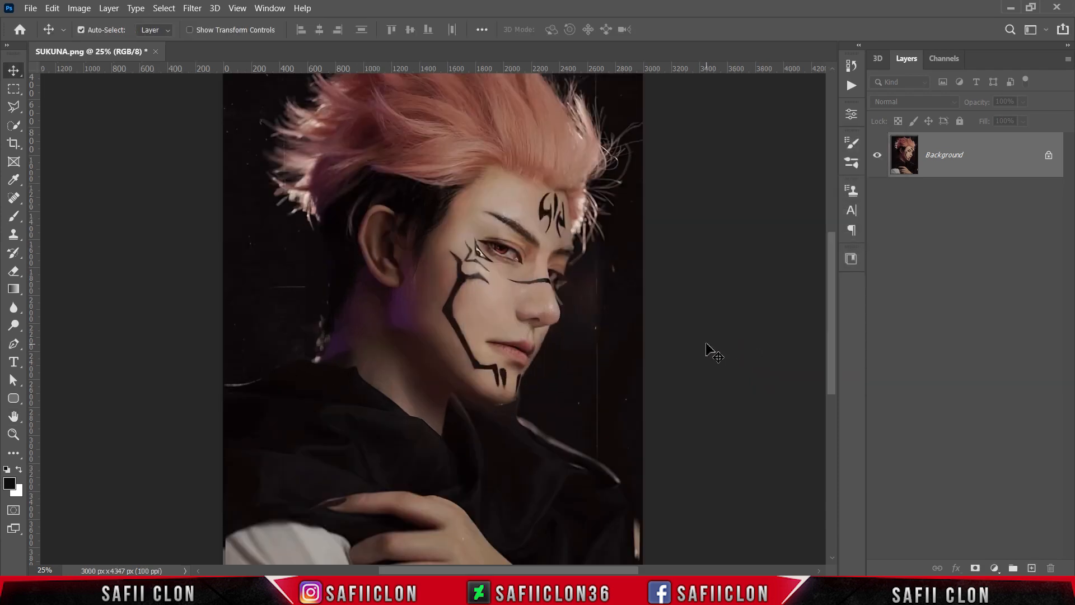
Duplicate the Background layer within the same document, keeping the suggested name
right_click(912, 159)
click(959, 182)
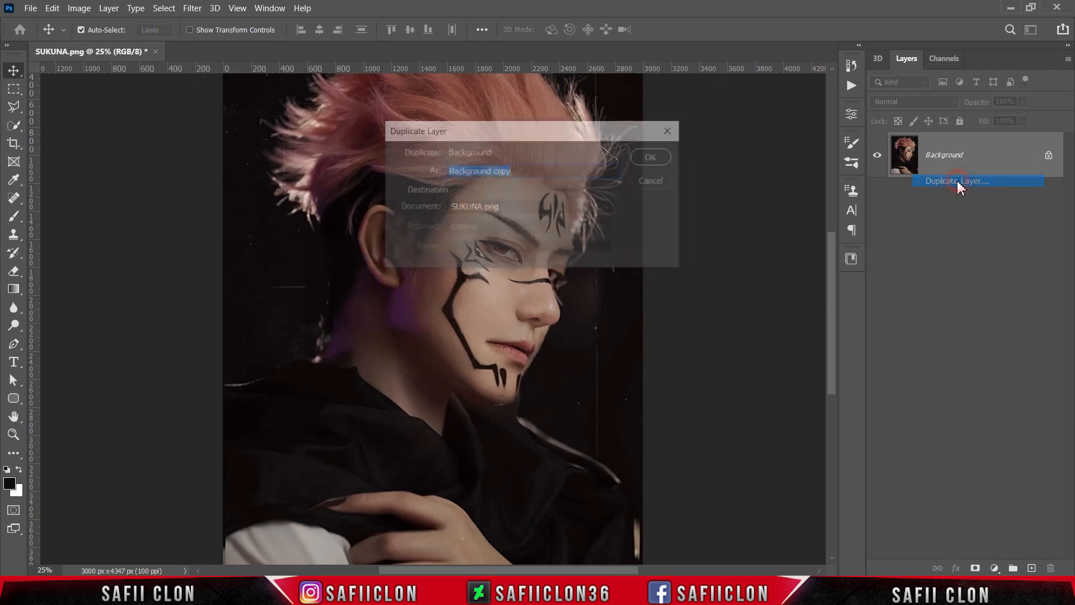
click(658, 160)
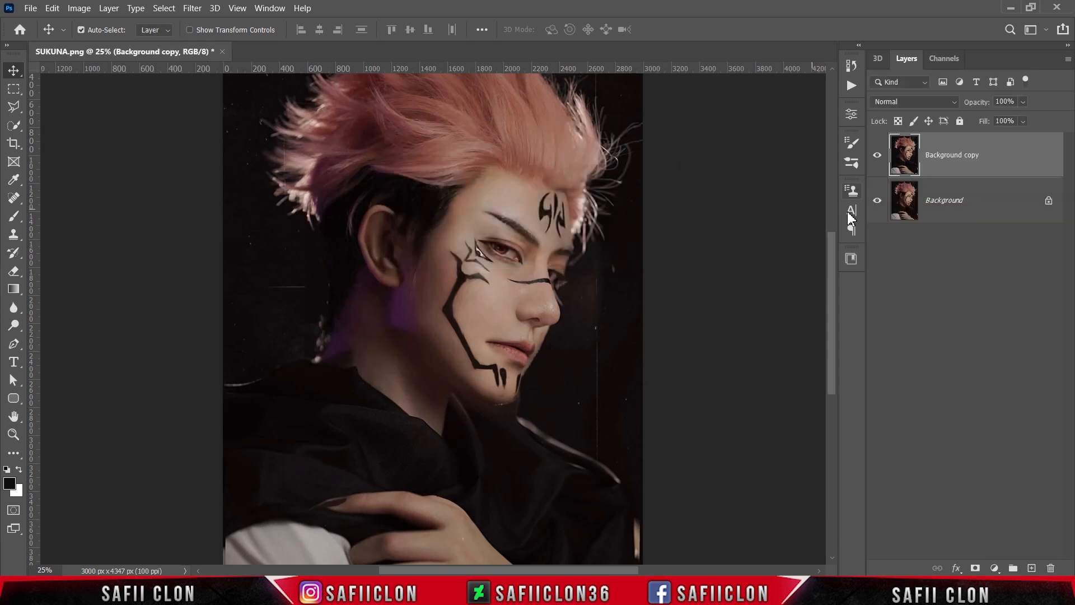
Unlock the background layer, rename it ORIGINAL and hide it
click(1050, 201)
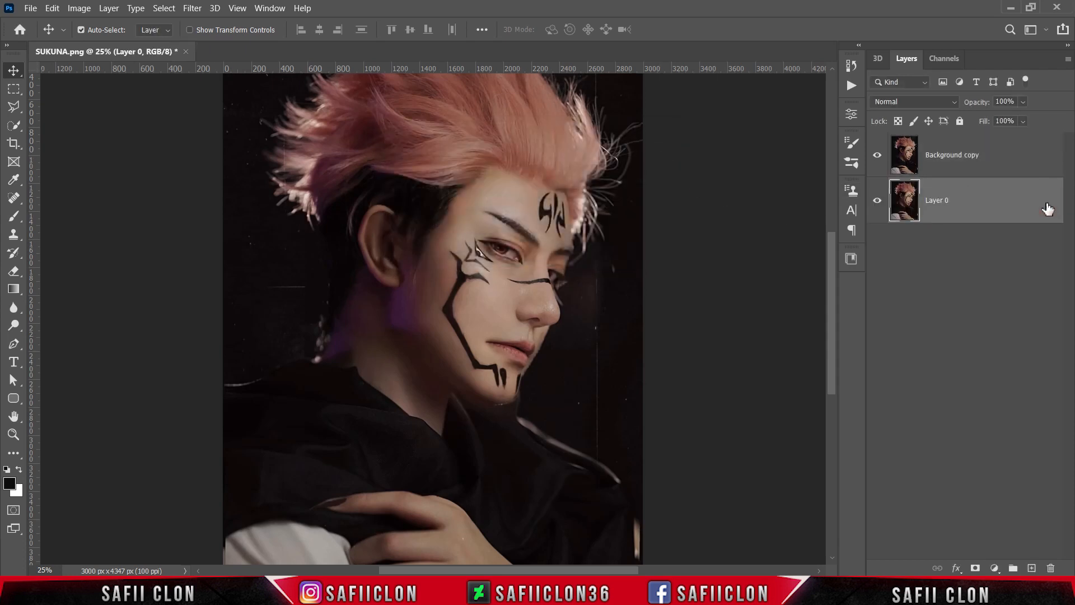
double_click(940, 201)
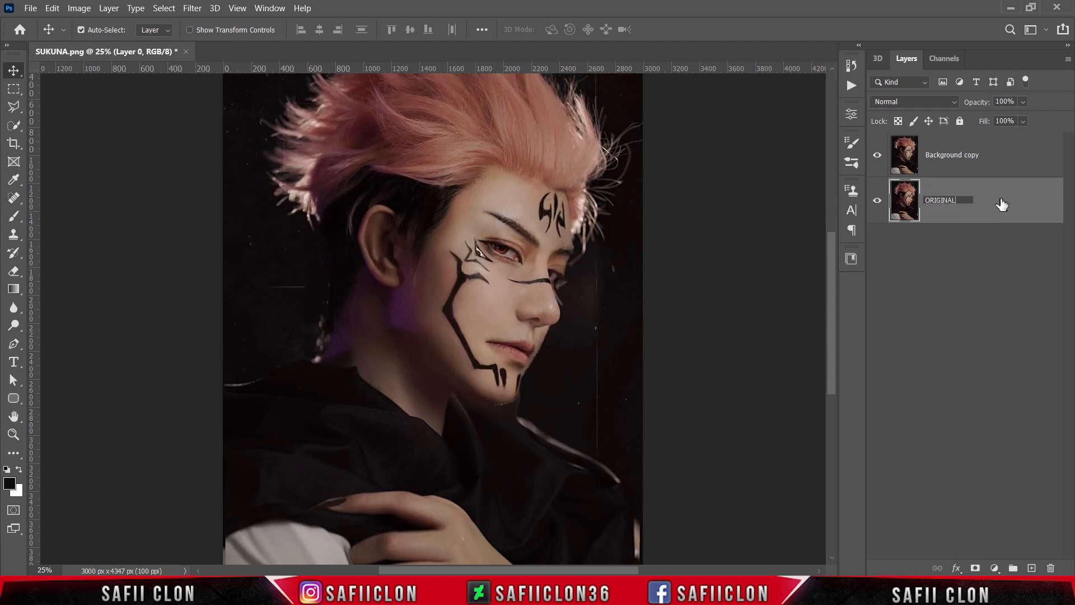
key(Return)
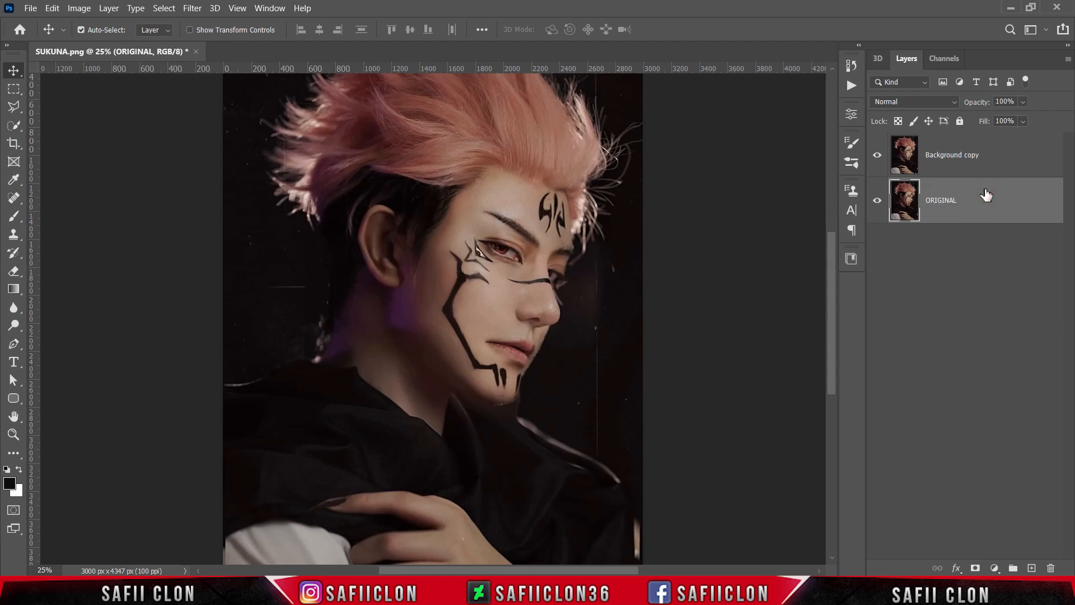
click(878, 201)
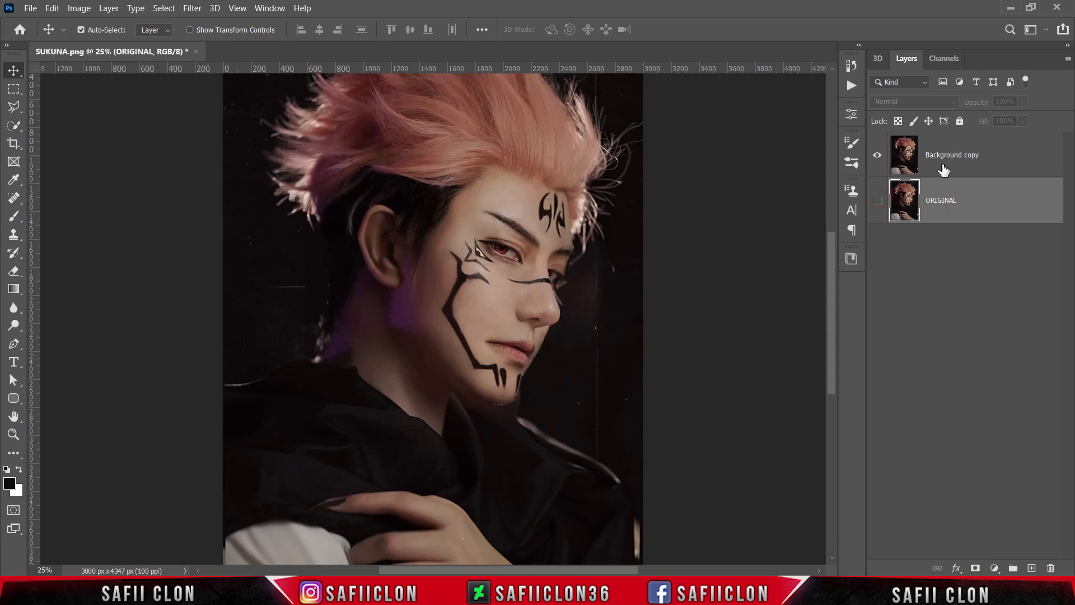
Rename the duplicated background layer to EDIT
click(1012, 158)
double_click(966, 155)
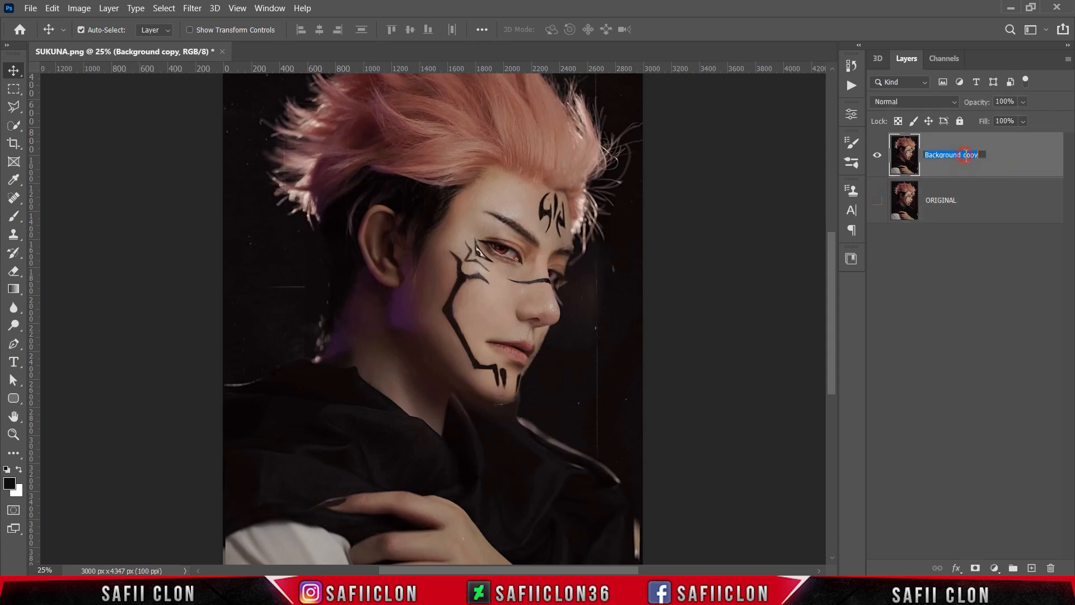
click(966, 155)
key(ctrl+a)
text(EDI)
click(995, 156)
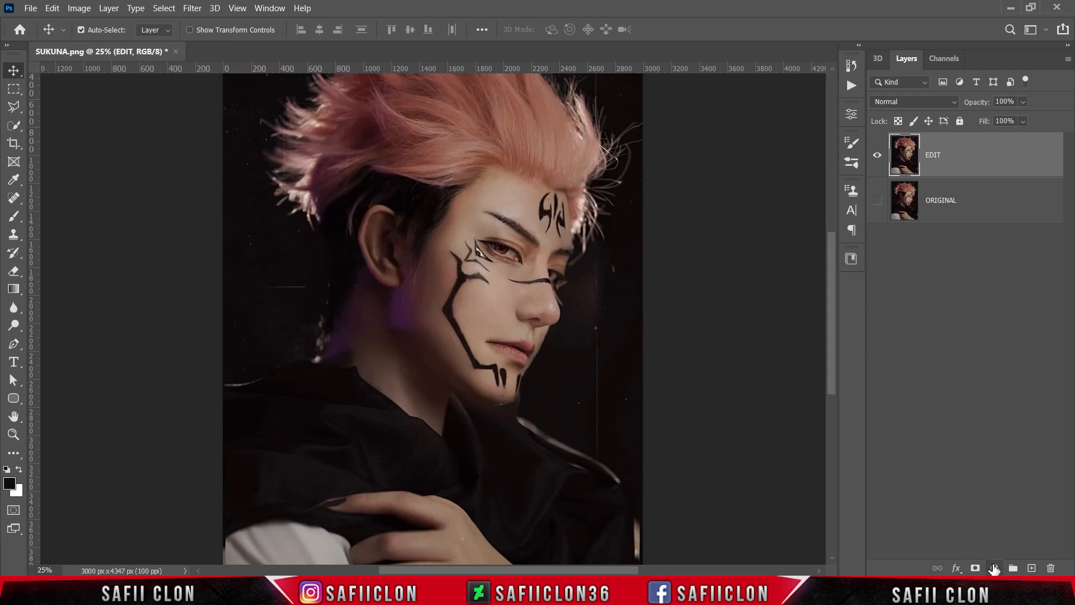
Add a Brightness/Contrast adjustment clipped to the EDIT layer, with brightness 96 and contrast -8
click(994, 568)
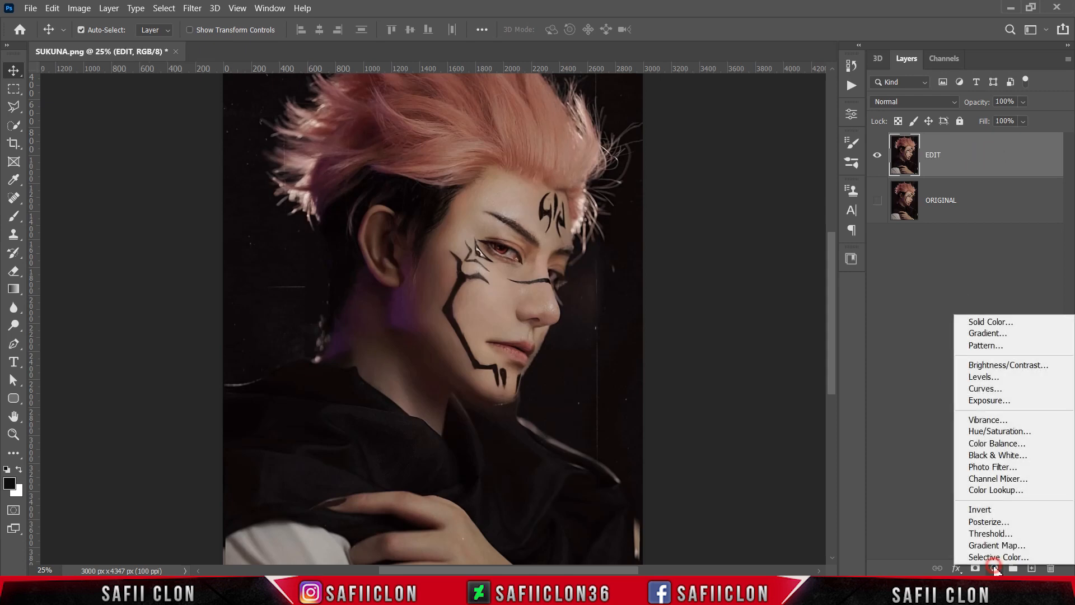
click(1001, 367)
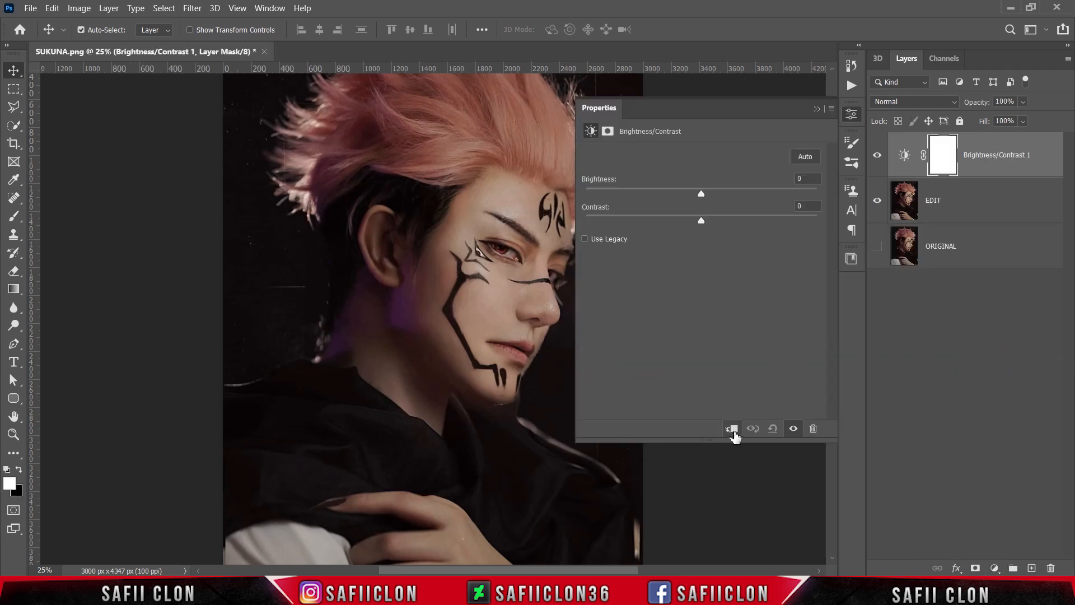
click(732, 428)
drag(703, 192, 767, 193)
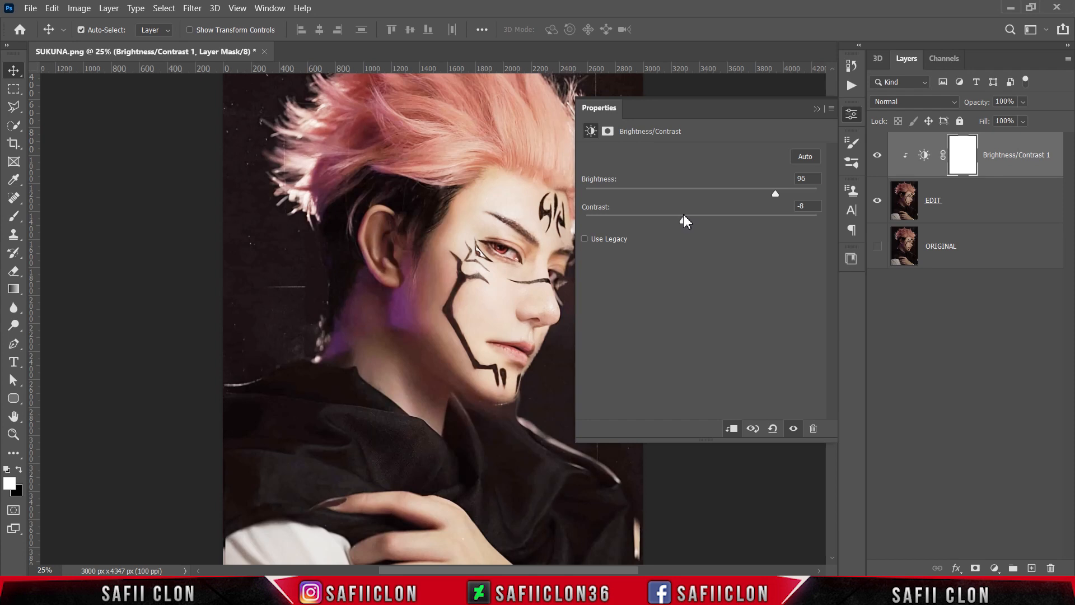
click(817, 110)
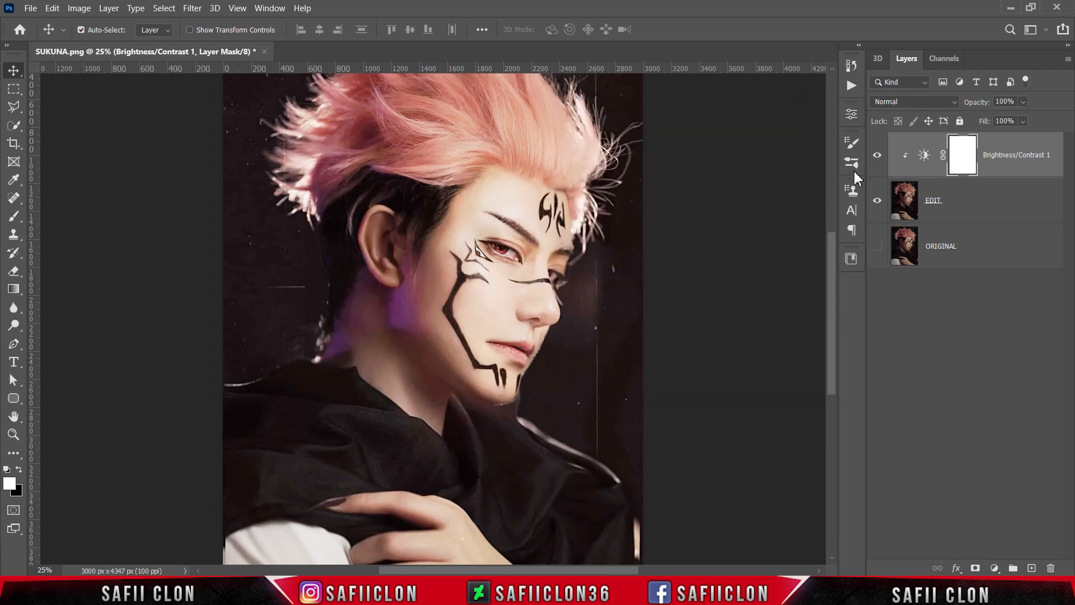
Preview the brightness adjustment off and on, and invert its layer mask to black
click(877, 157)
click(878, 156)
key(ctrl+i)
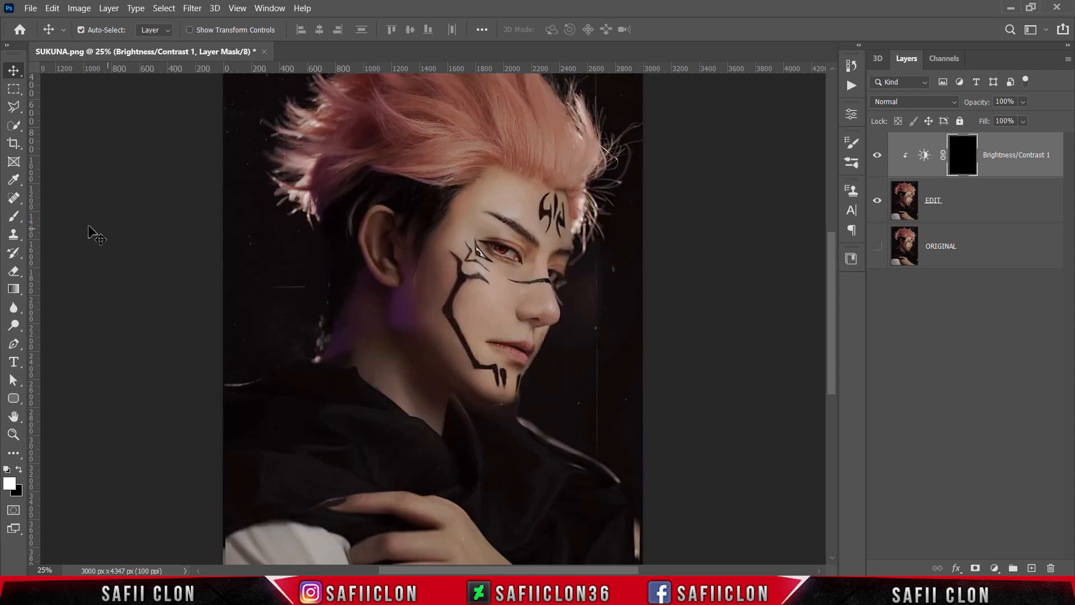
Set up a Soft Round brush of 369 px with 0% hardness and 23% opacity
click(14, 216)
click(60, 218)
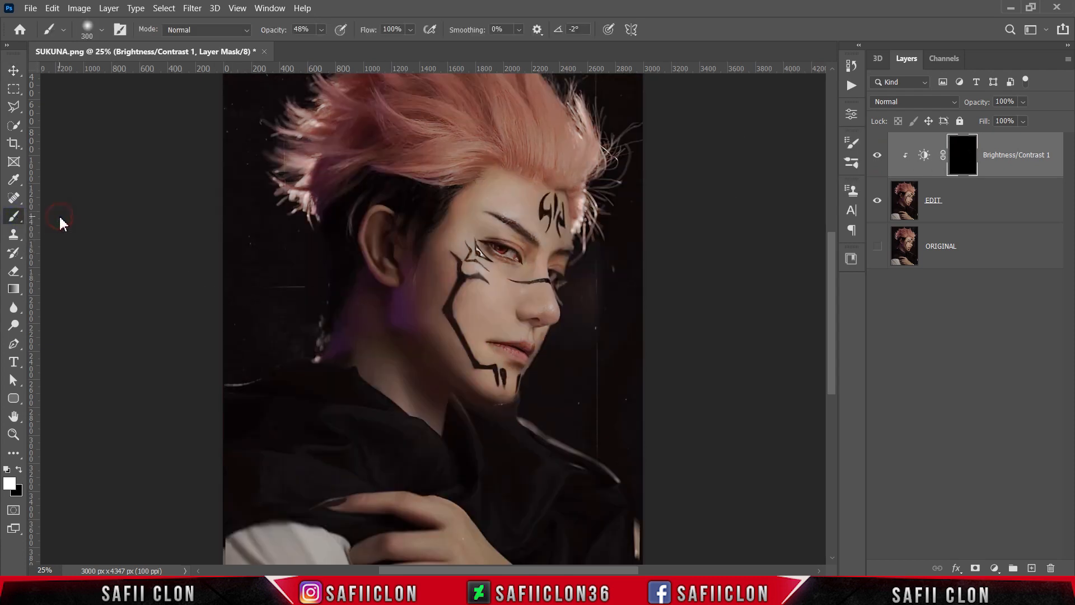
click(101, 30)
click(101, 213)
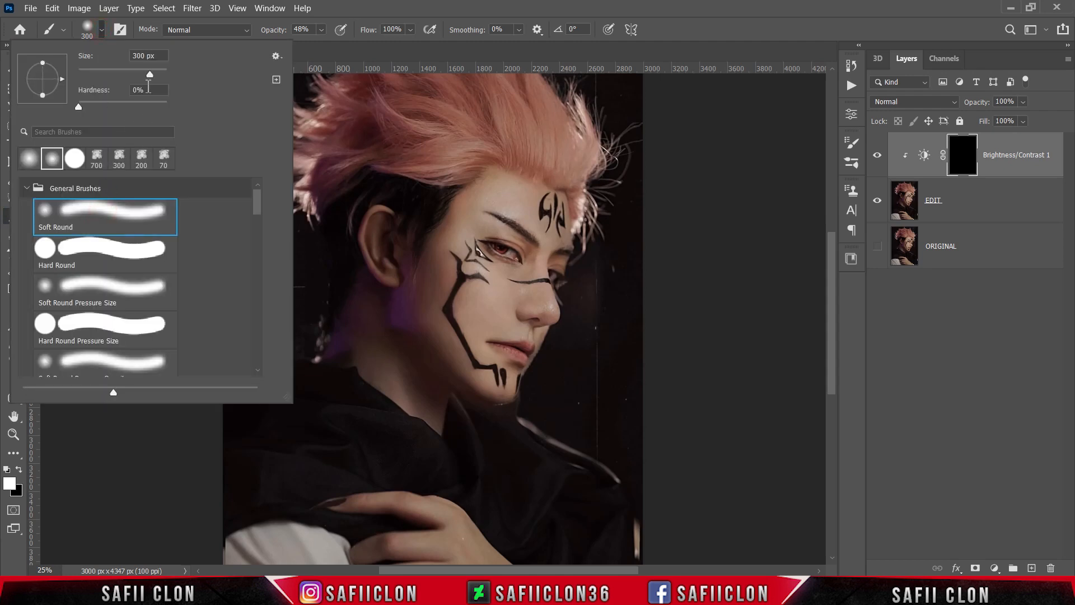
click(102, 32)
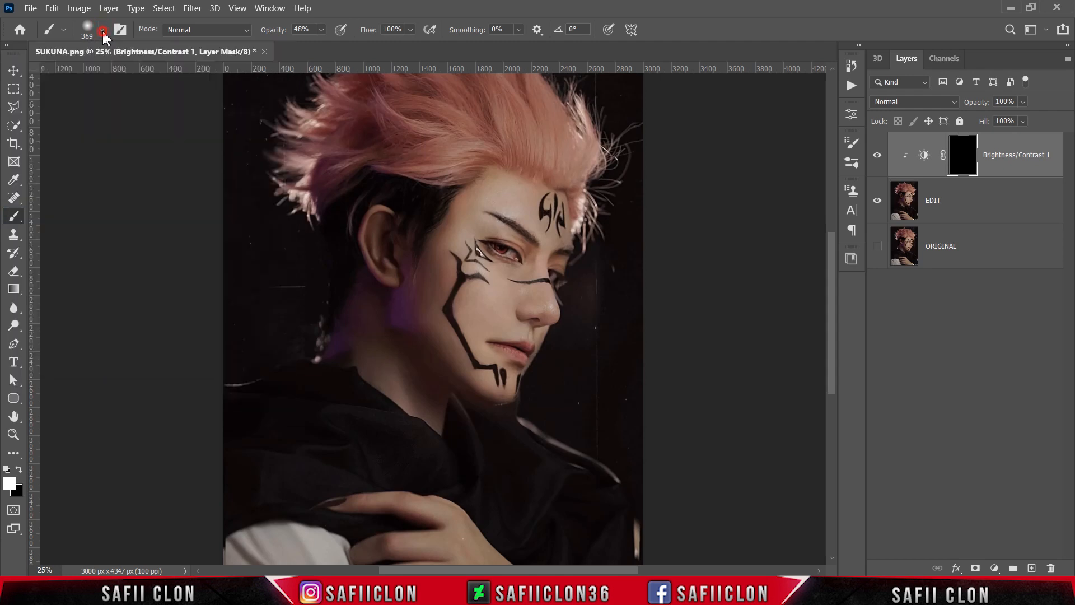
click(322, 30)
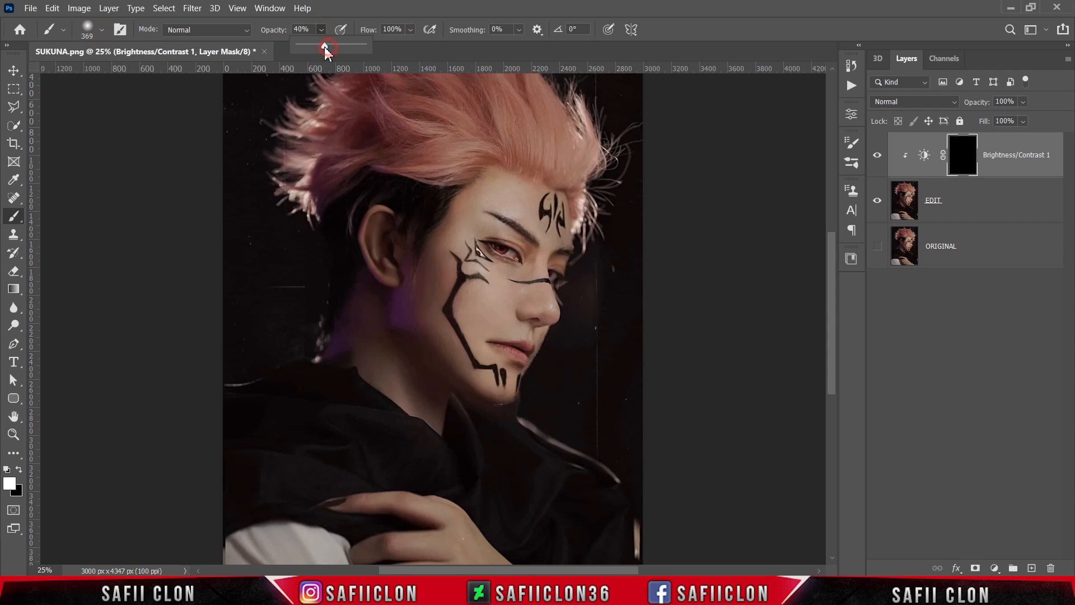
drag(314, 45, 312, 44)
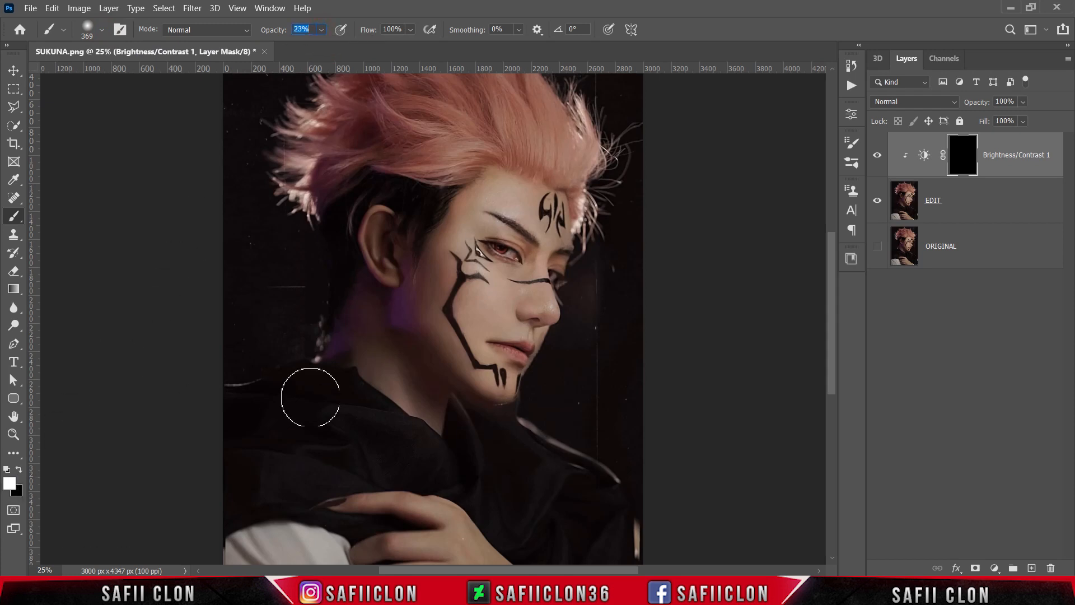
Enlarge the brush to 500 px and paint white on the adjustment mask over the face, neck and hair
key(ctrl+minus)
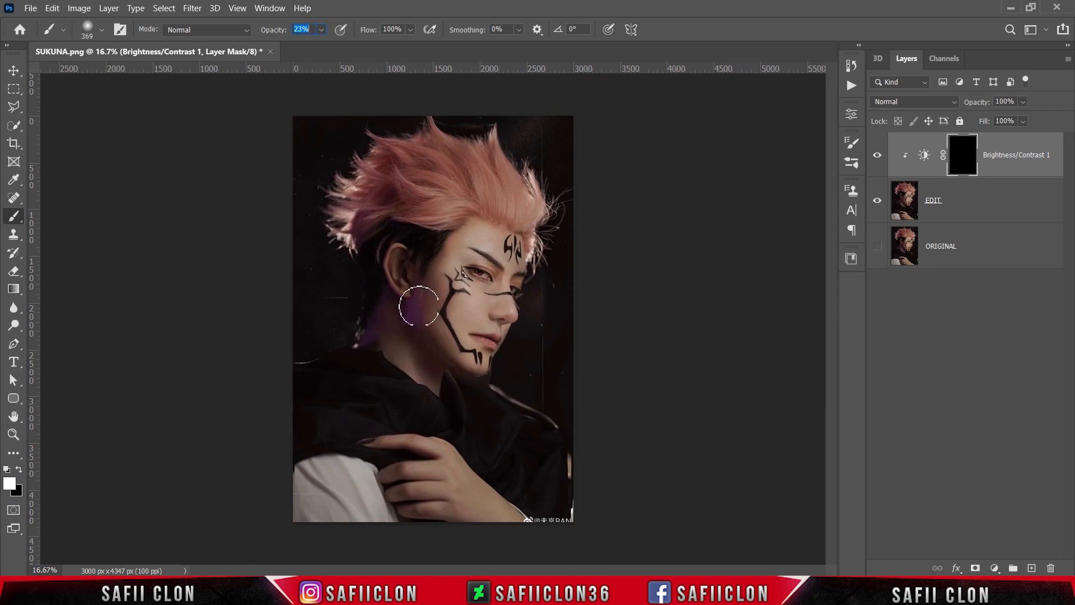
key(bracketright)
key(bracketright)
mouse_move(424, 271)
mouse_down()
mouse_move(436, 345)
mouse_move(422, 321)
mouse_move(464, 373)
mouse_up()
mouse_move(401, 294)
mouse_down()
mouse_move(387, 314)
mouse_move(428, 371)
mouse_up()
key(ctrl+plus)
scroll(411, 369, up, 3)
mouse_move(405, 239)
mouse_down()
mouse_move(373, 255)
mouse_move(348, 379)
mouse_up()
mouse_move(388, 336)
mouse_down()
mouse_move(391, 306)
mouse_move(487, 444)
mouse_move(463, 240)
mouse_move(540, 331)
mouse_move(402, 180)
mouse_move(472, 143)
mouse_move(480, 112)
mouse_up()
Lower the brush opacity to 17% and paint more white on the mask over the hair
click(322, 29)
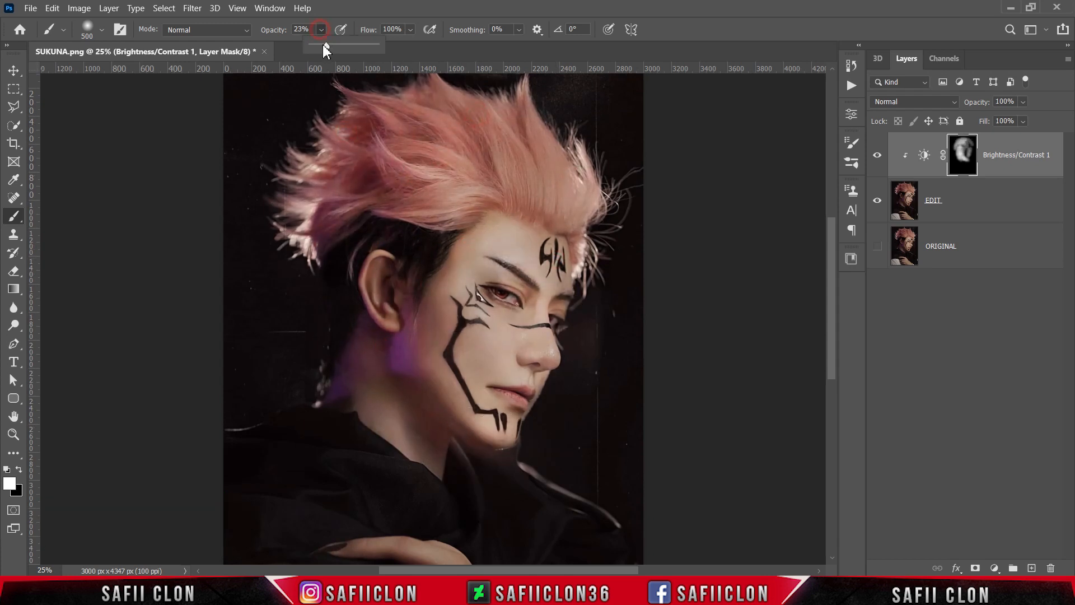
drag(326, 47, 322, 46)
click(332, 21)
mouse_move(516, 126)
mouse_down()
mouse_move(562, 222)
mouse_move(415, 224)
mouse_up()
scroll(381, 135, up, 3)
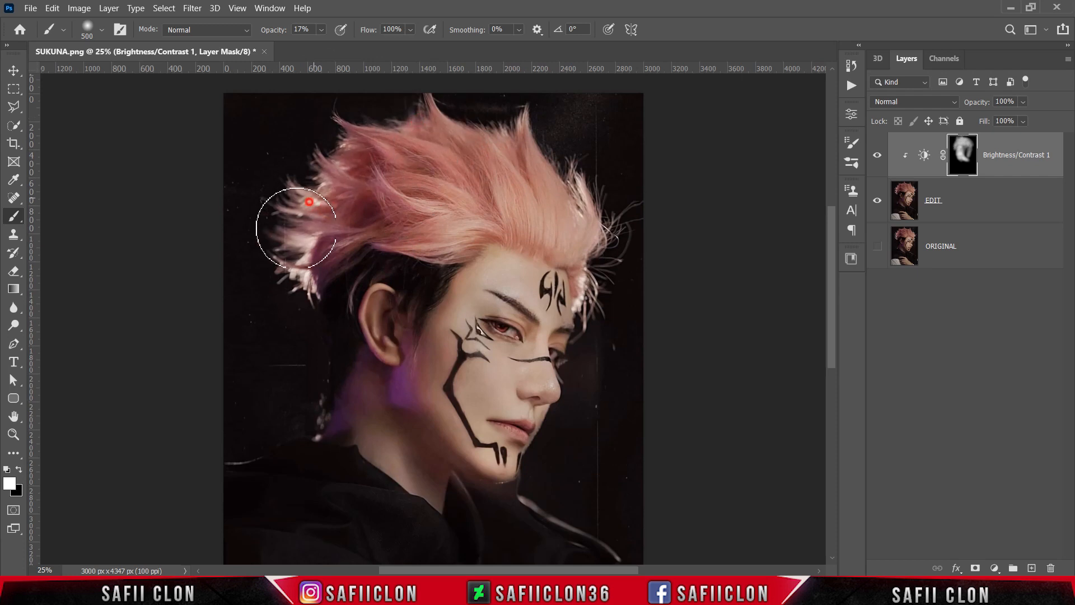
drag(297, 227, 339, 287)
Paint white on the adjustment mask over the neck, black clothing, white sleeve and hand
scroll(353, 353, down, 1)
scroll(357, 365, down, 6)
mouse_move(345, 341)
mouse_down()
mouse_move(440, 418)
mouse_move(316, 336)
mouse_up()
mouse_move(257, 360)
mouse_down()
mouse_move(266, 355)
mouse_move(318, 420)
mouse_up()
mouse_move(348, 448)
mouse_down()
mouse_move(407, 462)
mouse_move(407, 429)
mouse_move(467, 447)
mouse_up()
scroll(392, 448, down, 3)
drag(515, 456, 569, 496)
drag(363, 442, 456, 487)
drag(411, 312, 547, 353)
mouse_move(600, 351)
mouse_down()
mouse_move(612, 422)
mouse_move(602, 456)
mouse_move(452, 290)
mouse_move(350, 459)
mouse_move(195, 415)
mouse_move(462, 516)
mouse_move(381, 365)
mouse_move(378, 451)
mouse_move(564, 418)
mouse_up()
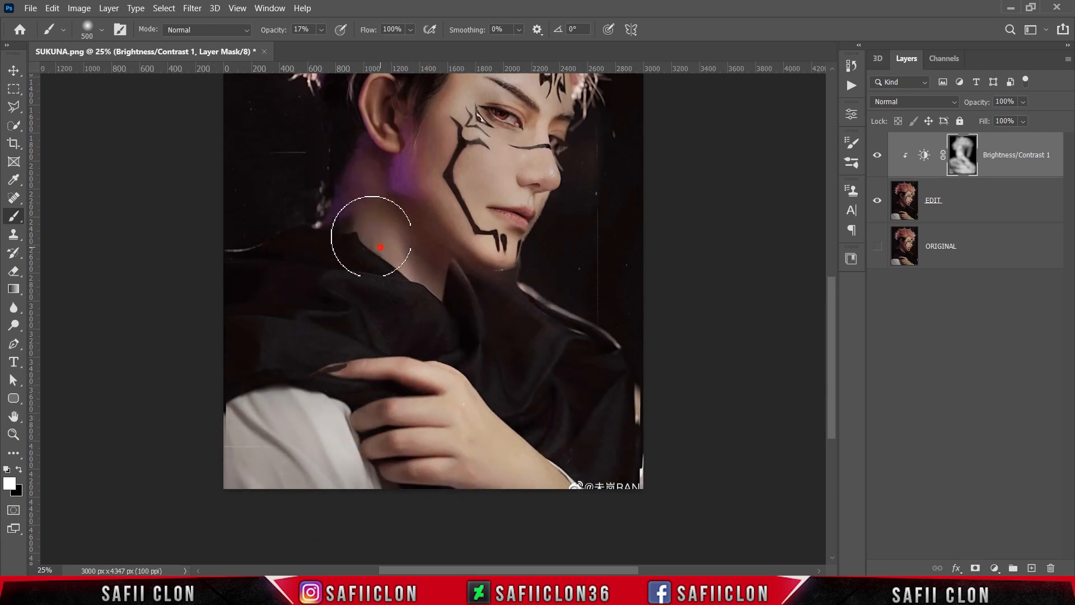
Brush a little more white on the adjustment mask over the face
scroll(514, 426, up, 3)
scroll(515, 427, up, 3)
mouse_move(480, 244)
mouse_down()
mouse_move(469, 272)
mouse_move(508, 393)
mouse_move(560, 240)
mouse_move(443, 202)
mouse_up()
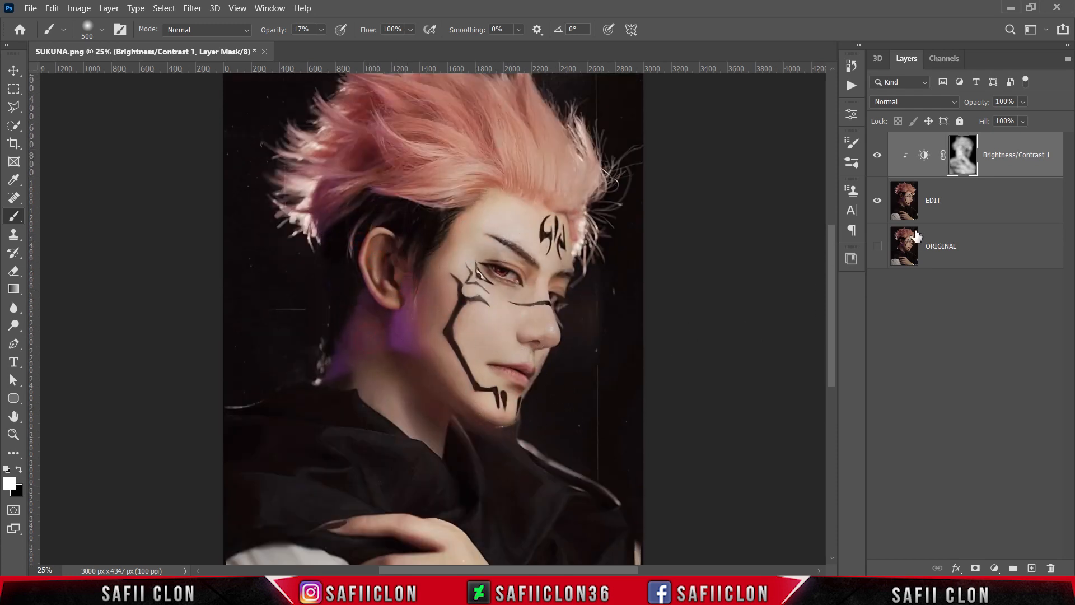
Compare the portrait with the Brightness/Contrast adjustment hidden and shown, ending with the adjustment layer visible and selected
click(878, 155)
click(877, 156)
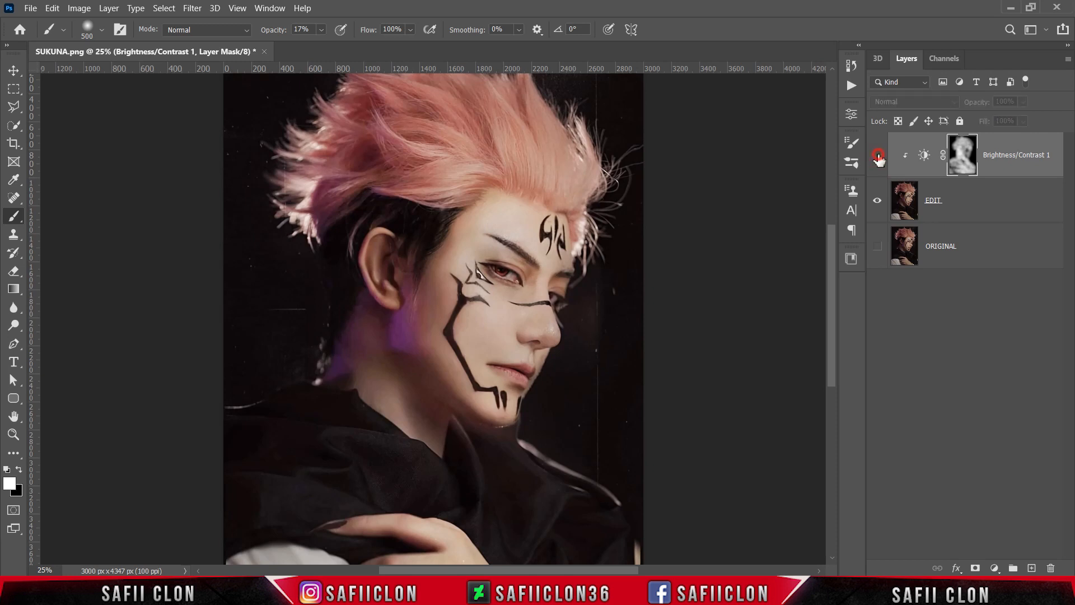
click(878, 156)
click(878, 155)
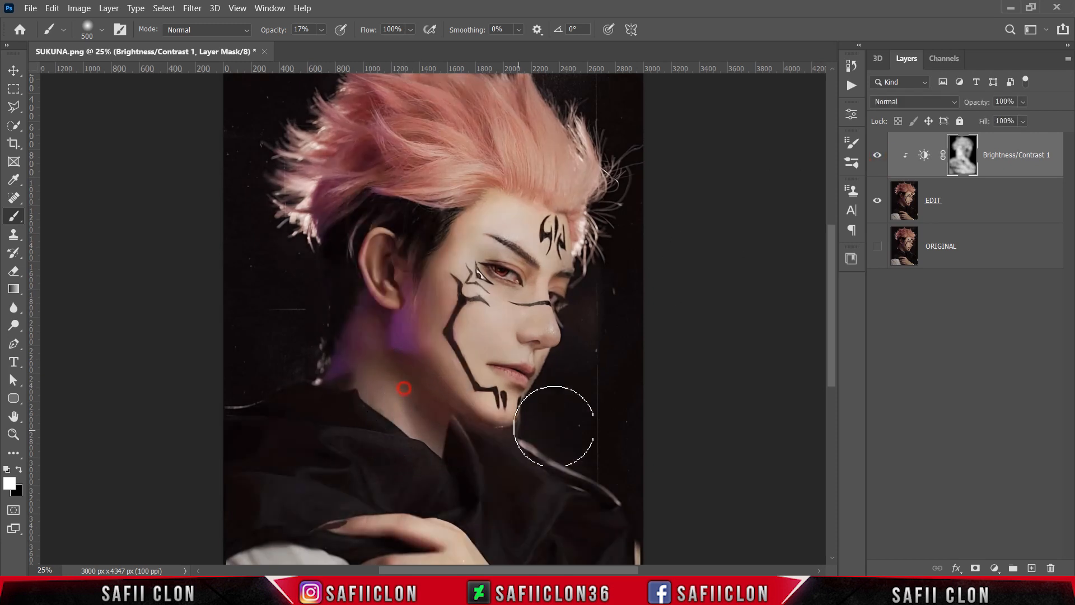
key(ctrl+minus)
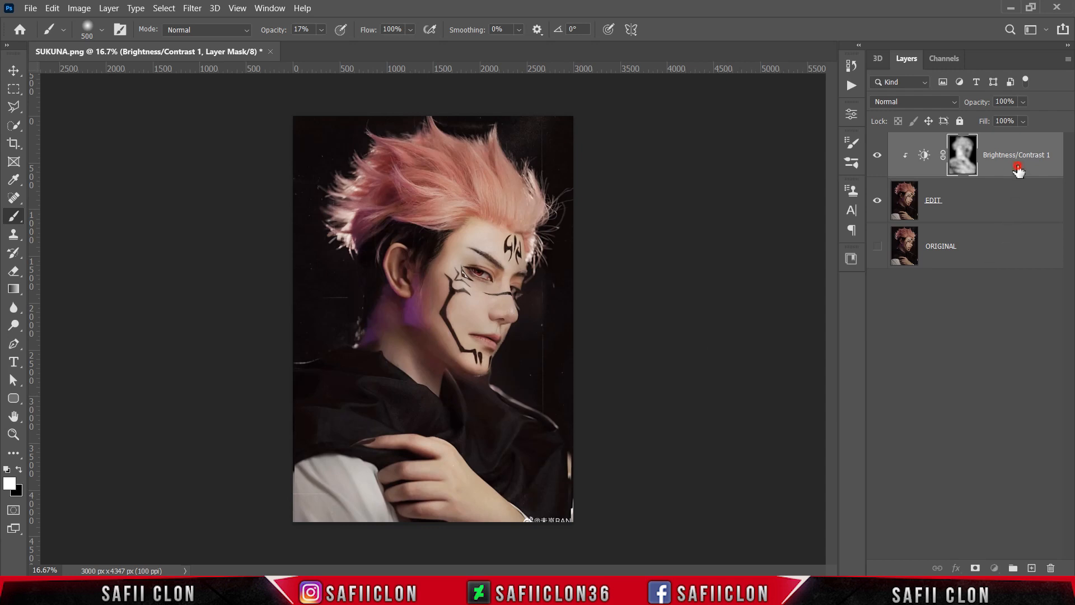
click(1017, 168)
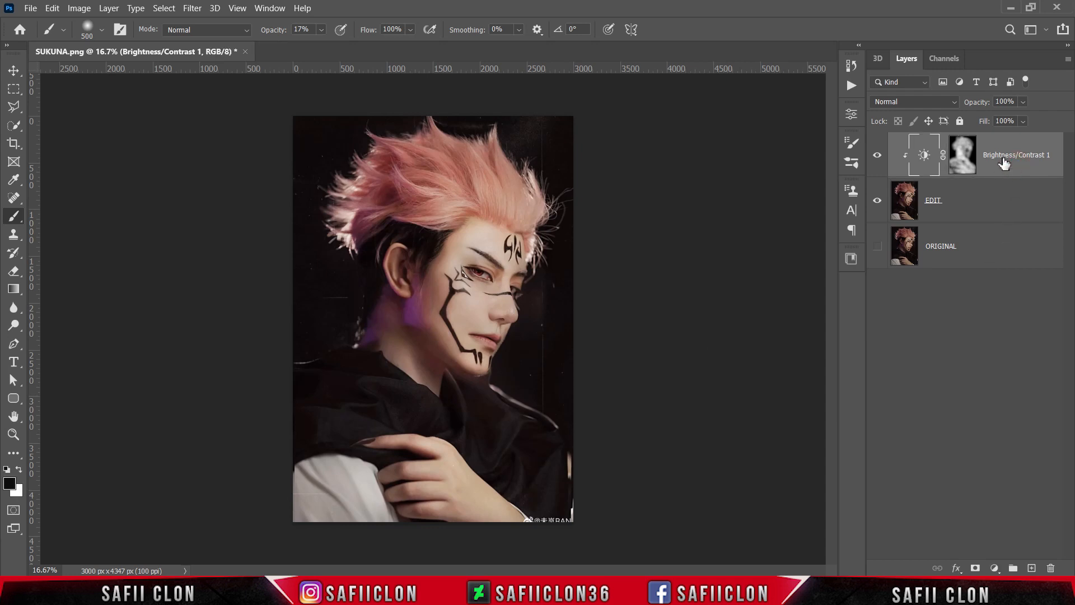
Stamp all visible layers into a new merged layer on top and set its blend mode to Vivid Light
key(ctrl+shift+alt+e)
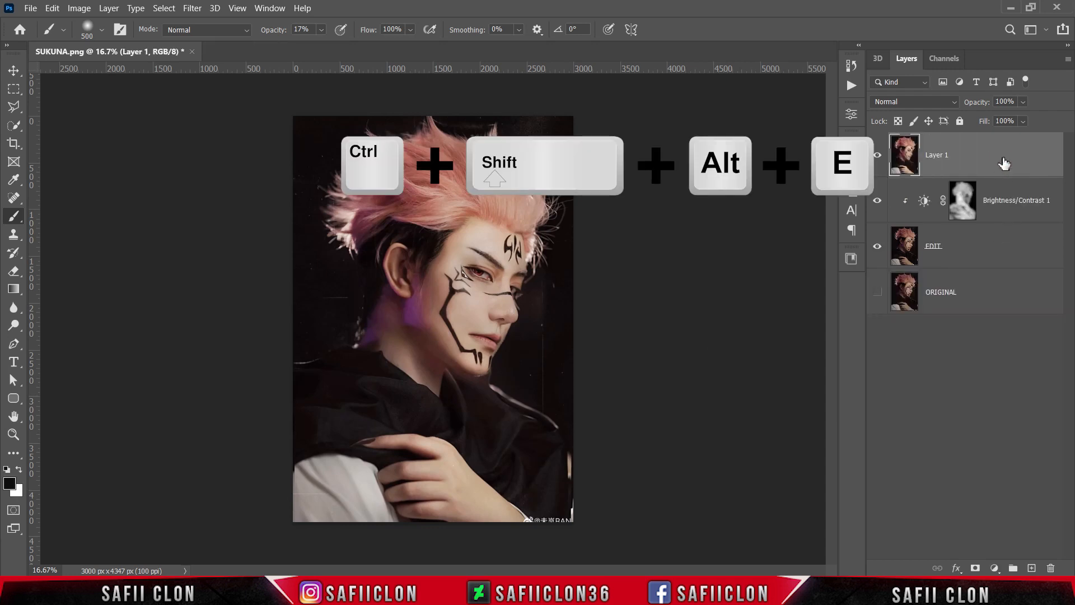
click(917, 103)
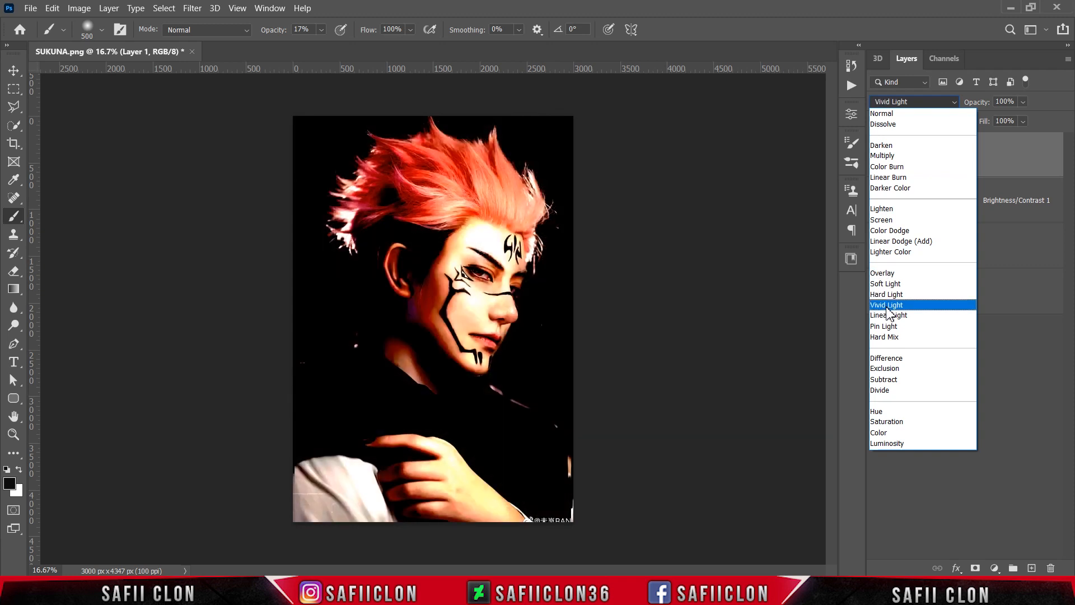
click(886, 305)
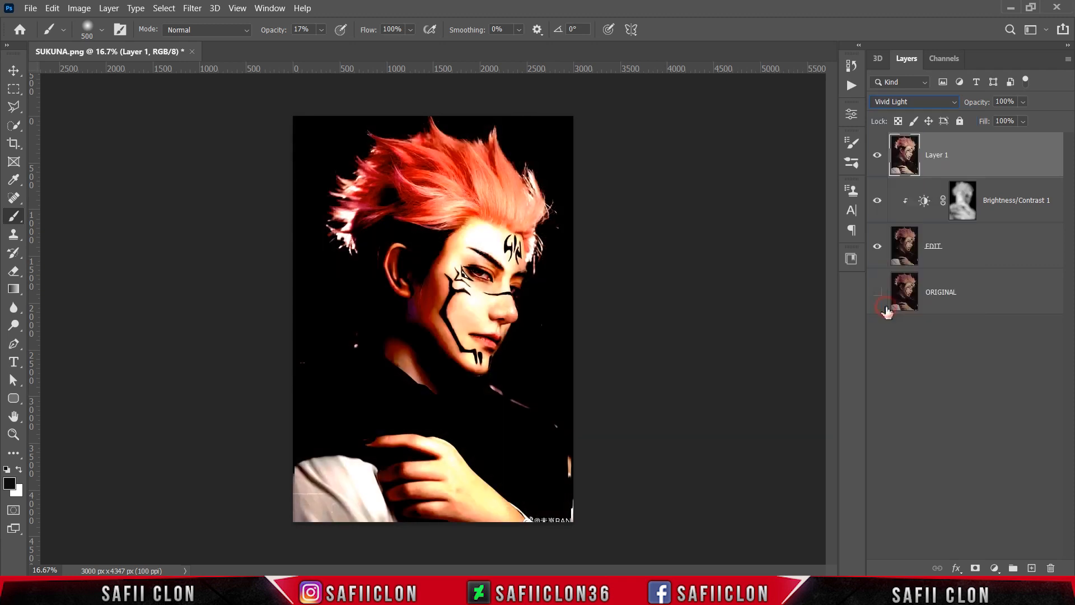
Apply a High Pass filter with a small radius to the merged Vivid Light layer to sharpen the portrait
click(193, 8)
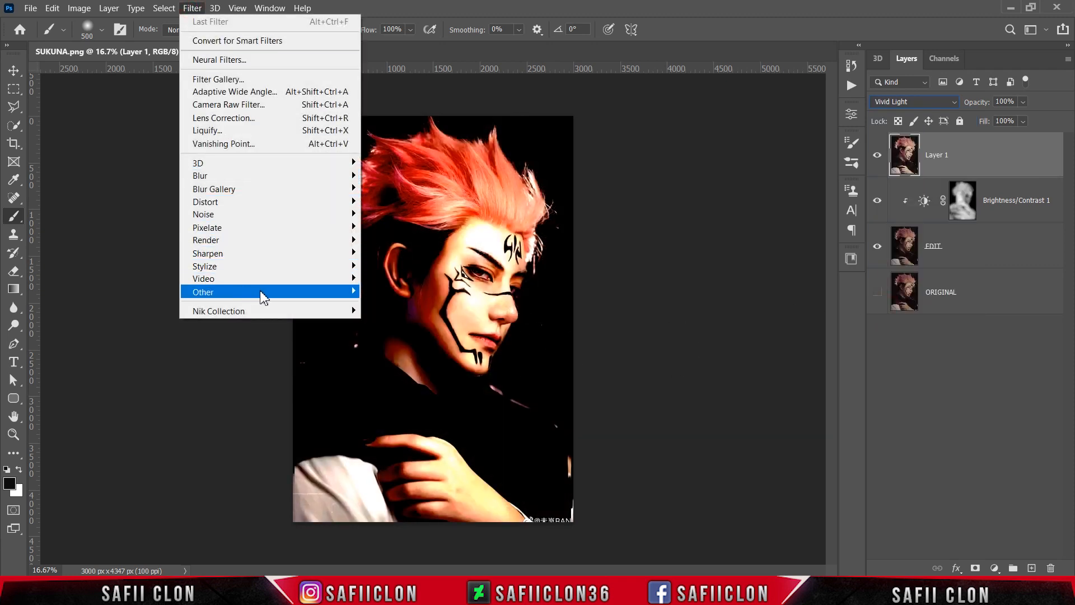
mouse_move(297, 291)
click(391, 304)
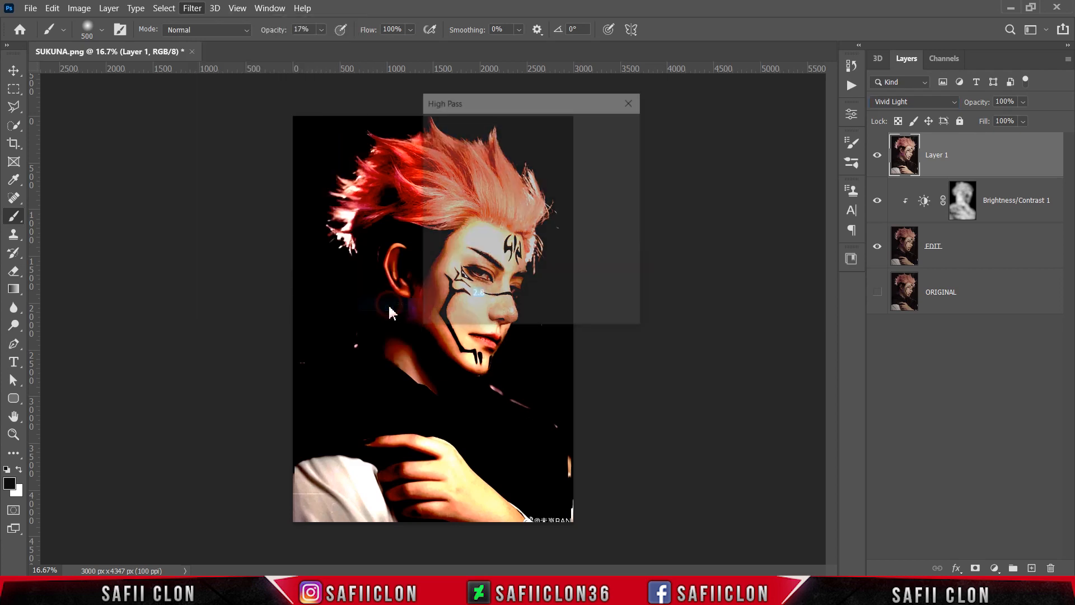
drag(542, 104, 731, 117)
key(ctrl+plus)
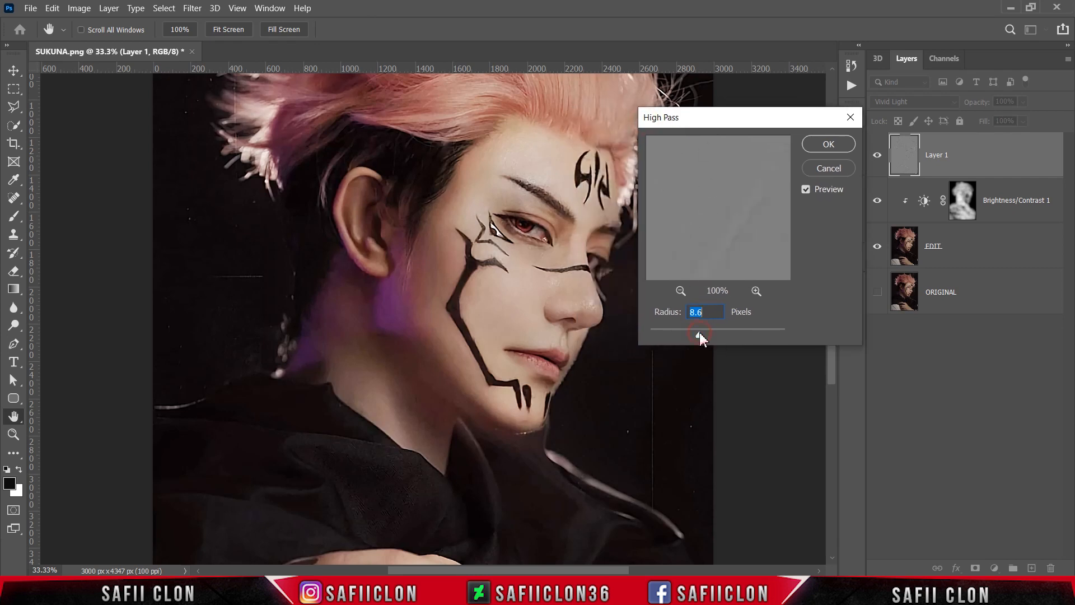
drag(700, 333, 664, 336)
click(825, 145)
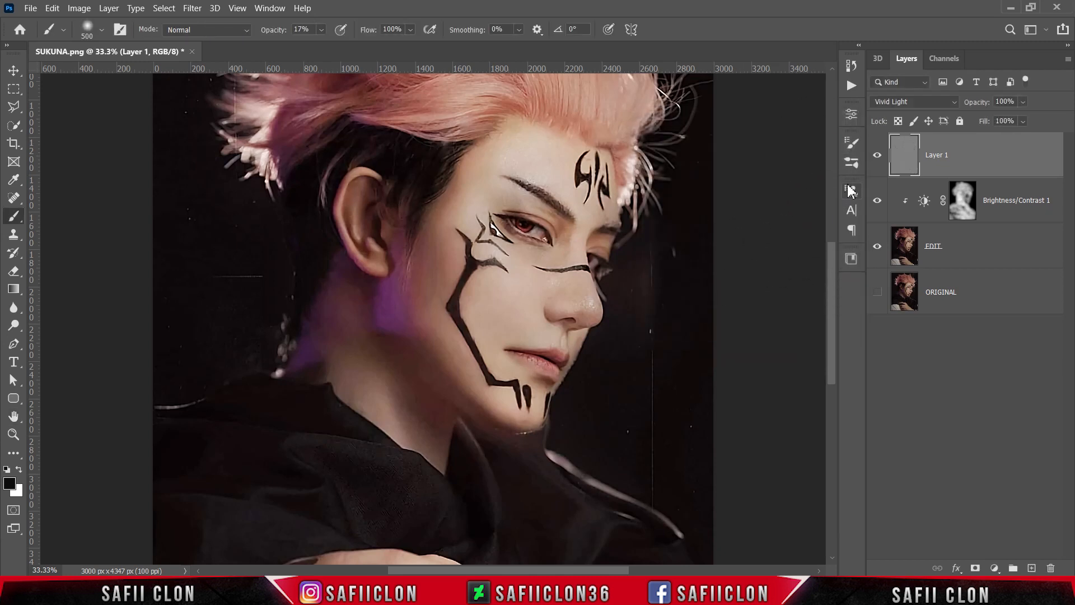
Compare the portrait with the High Pass layer hidden and shown, leaving the layer visible
click(877, 157)
click(877, 157)
click(877, 156)
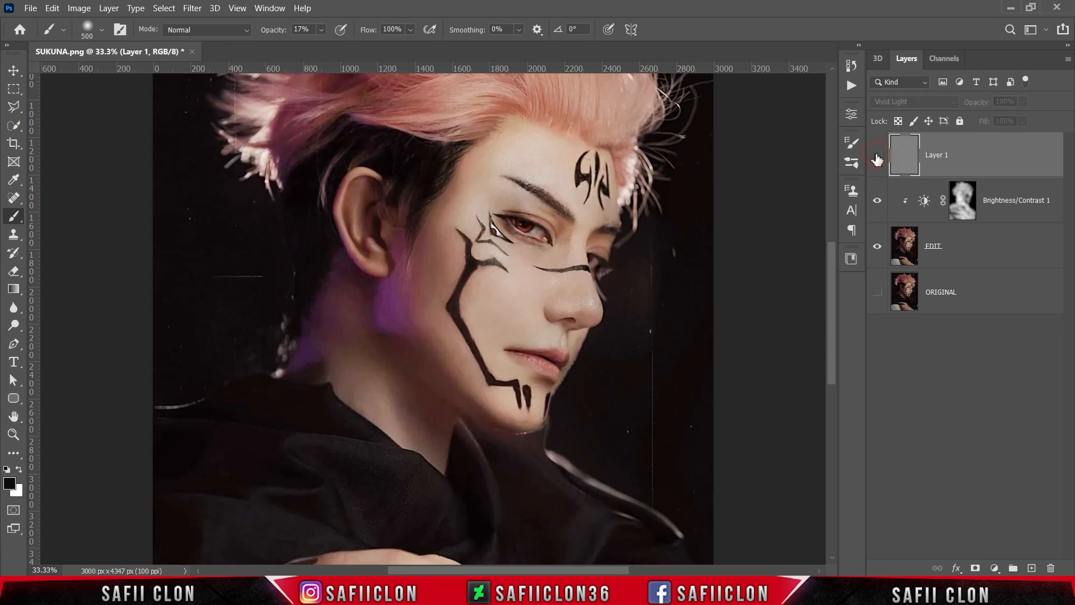
click(877, 156)
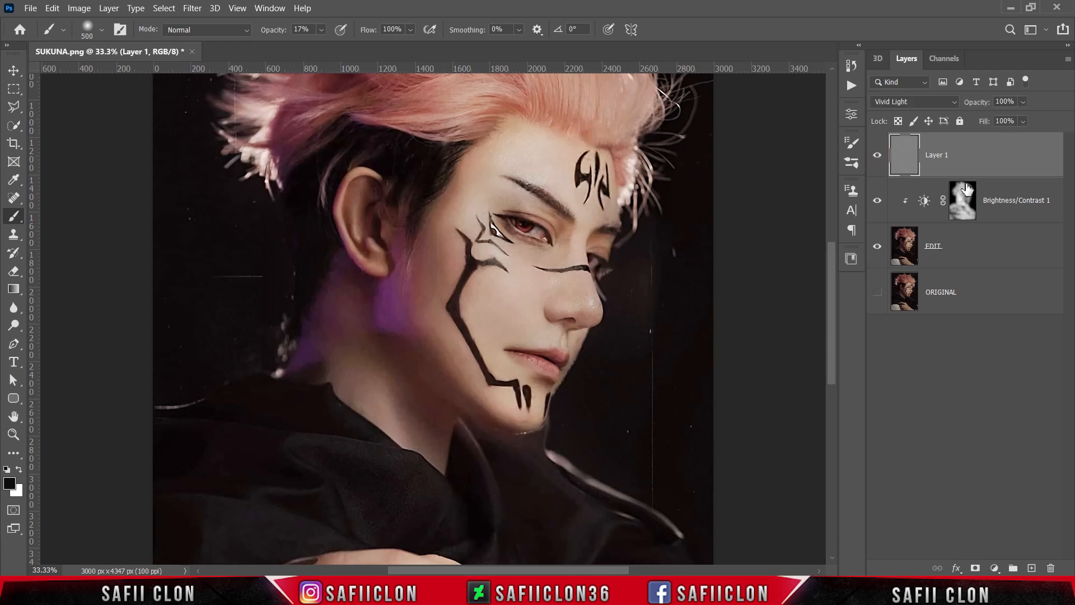
Stamp the sharpened visible result into another new merged layer at the top of the stack
drag(952, 151, 906, 153)
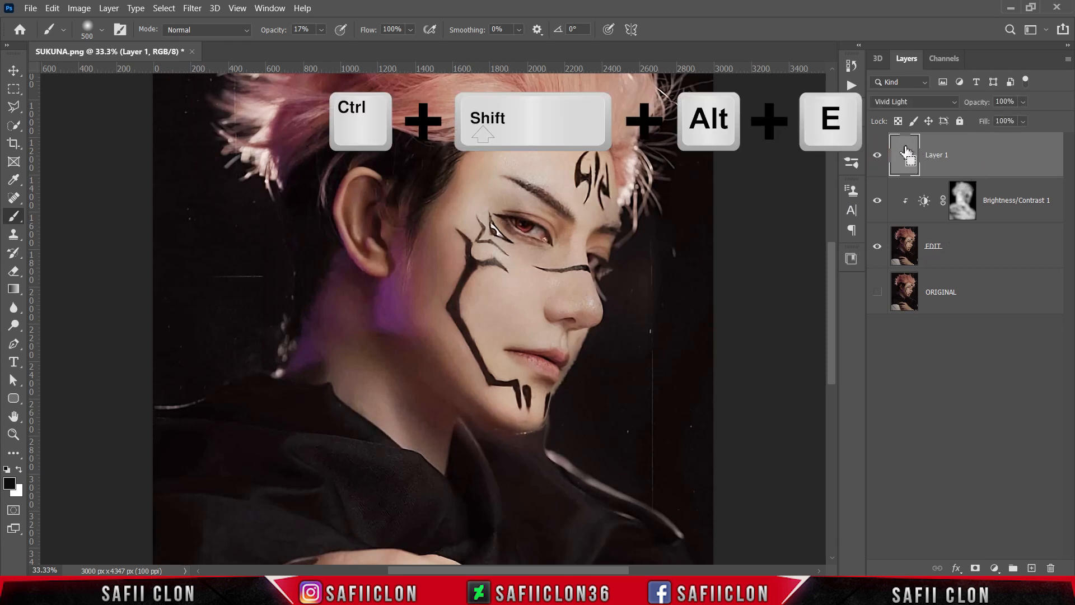
key(ctrl+shift+alt+e)
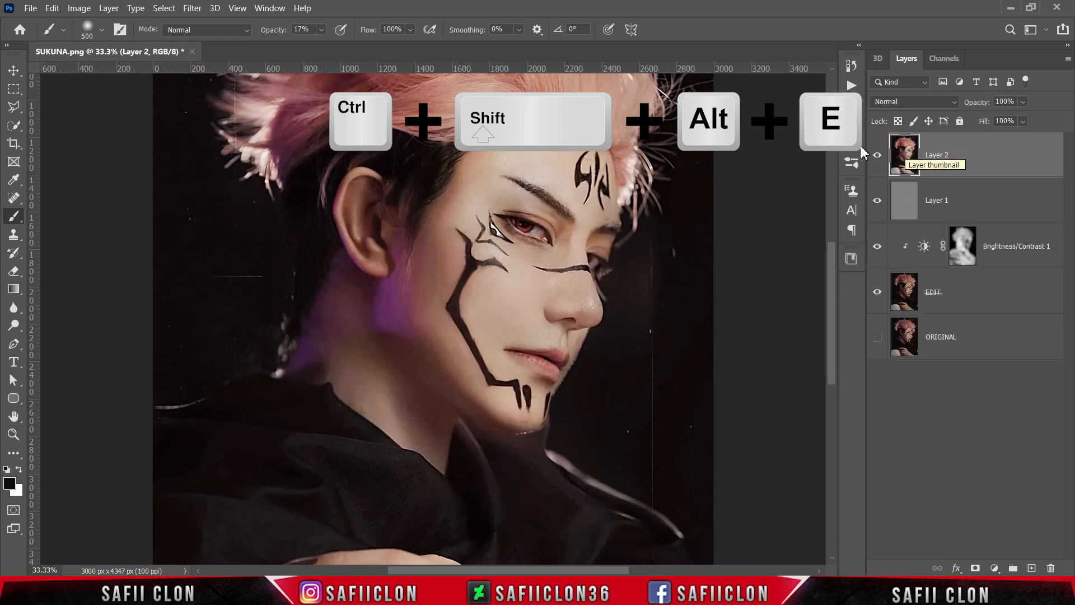
Group Layer 1, Brightness/Contrast 1 and EDIT as BACKUP, and place the group hidden beneath the ORIGINAL layer
click(967, 205)
shift+click(976, 298)
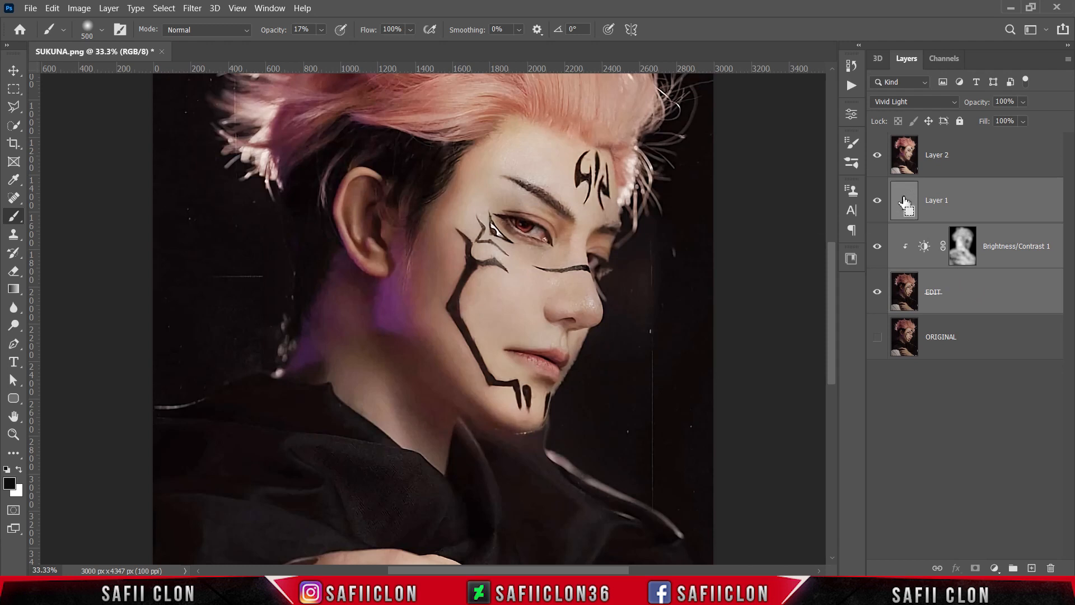
key(ctrl+g)
double_click(933, 186)
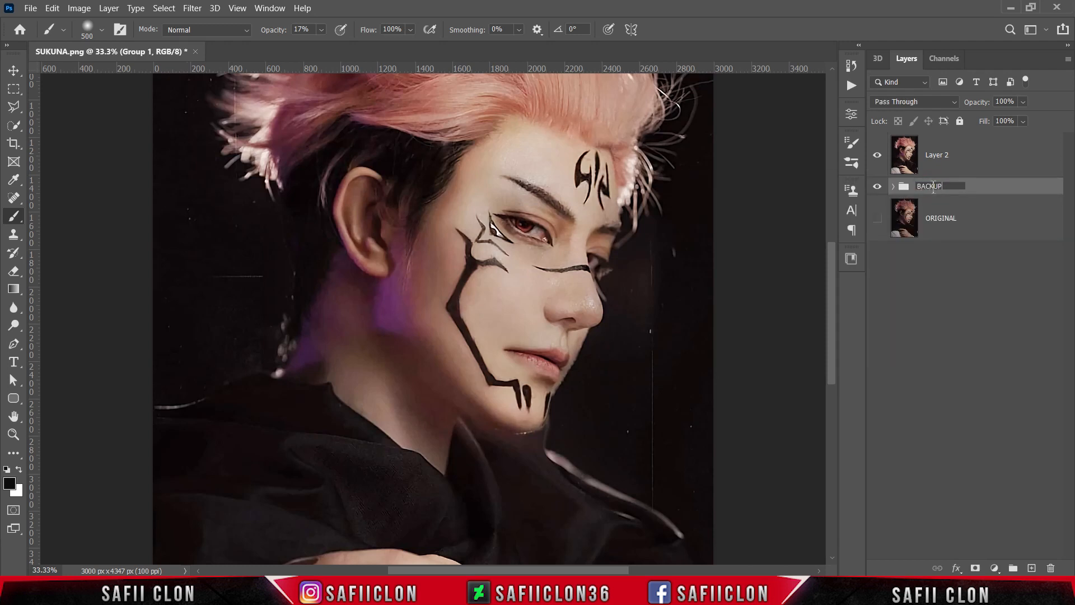
key(Return)
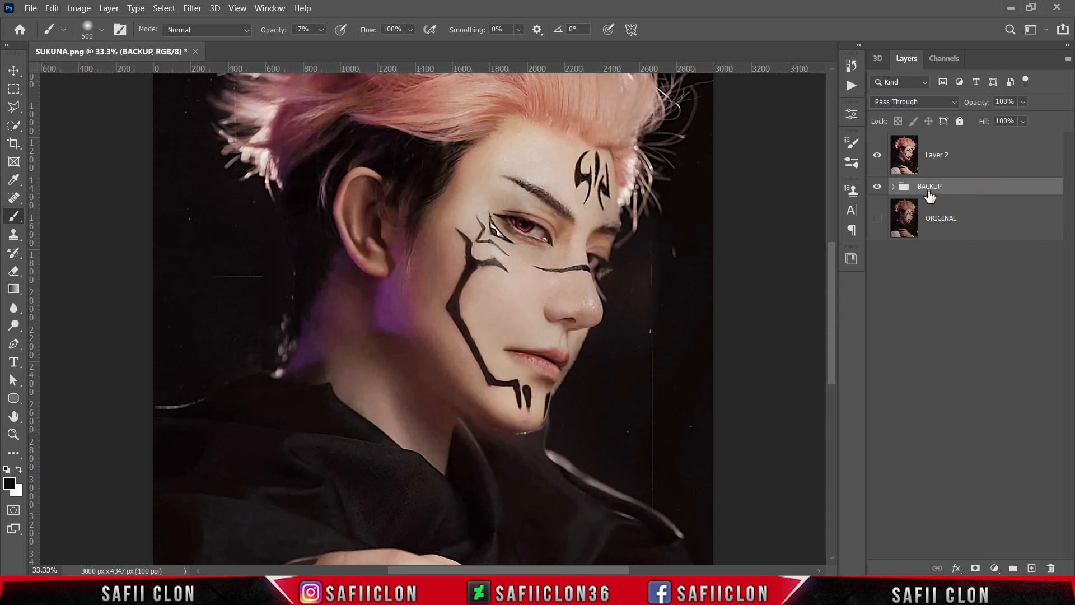
drag(950, 190, 919, 240)
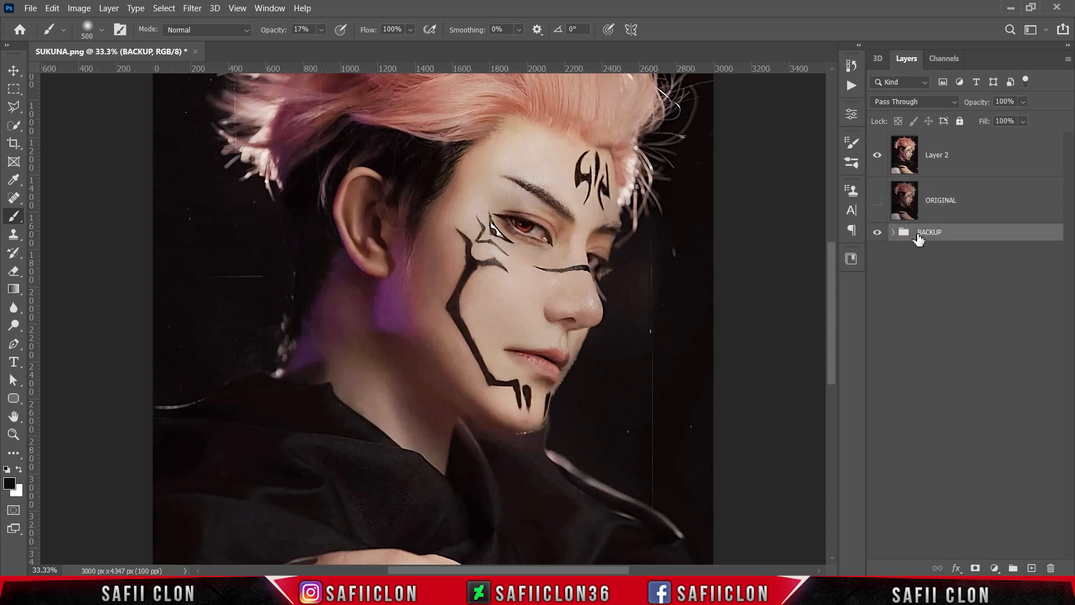
click(878, 233)
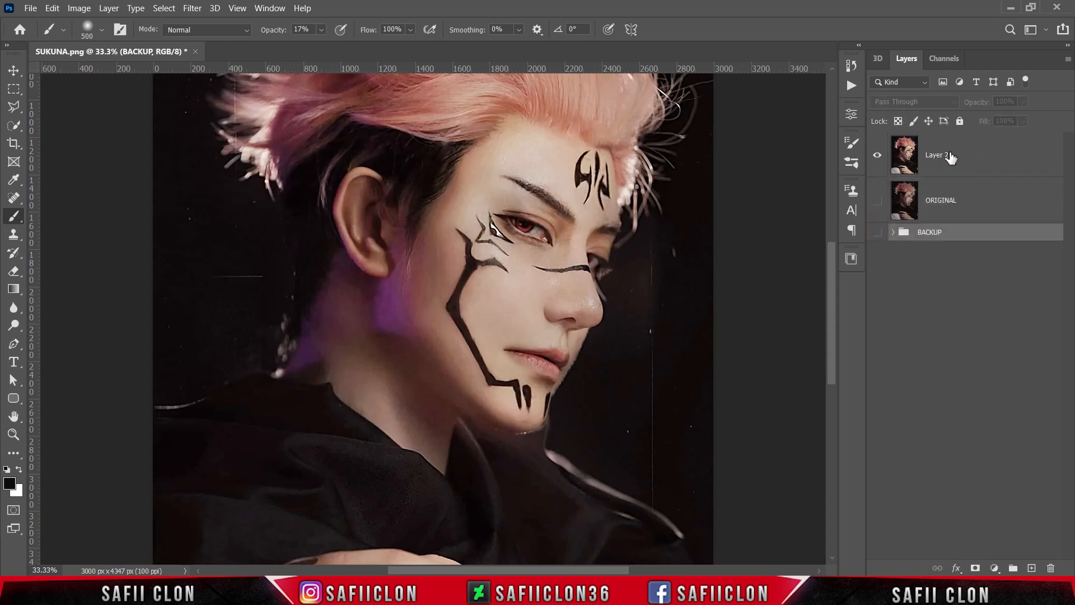
Rename the merged layer at the top of the stack to POSTERIZE
click(946, 160)
double_click(937, 155)
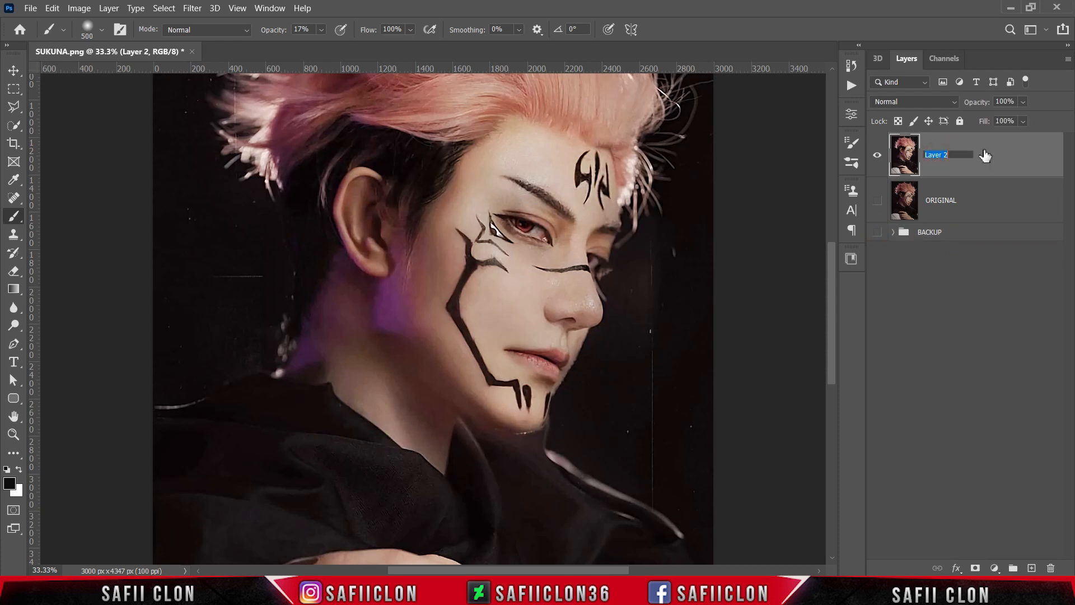
text(POSTERIZE)
key(Return)
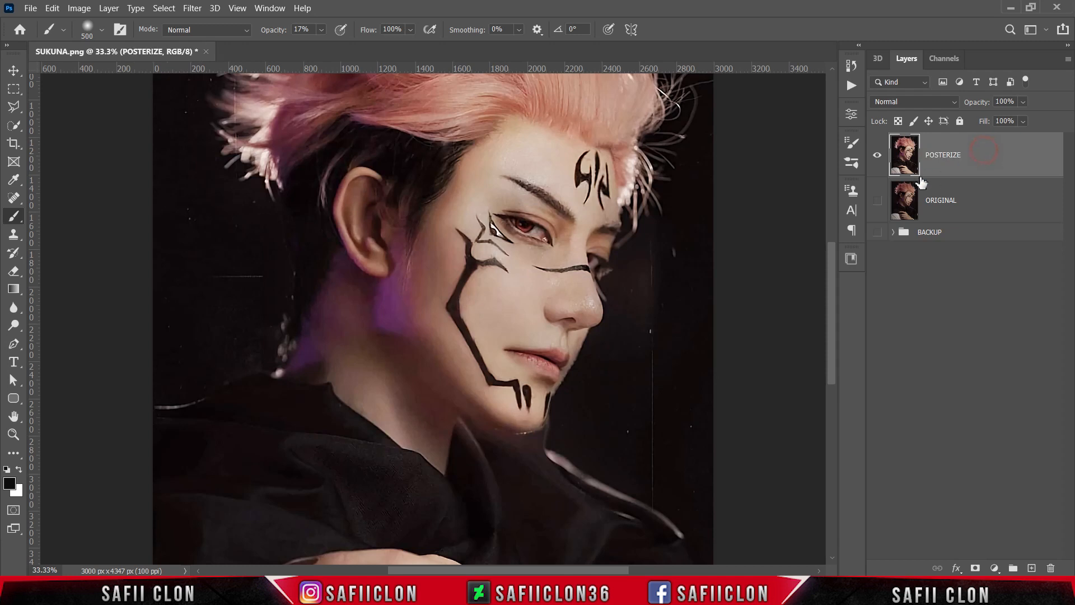
Add a white (ffffff) Solid Color fill layer directly above the ORIGINAL layer
key(ctrl+minus)
key(ctrl+minus)
key(ctrl+minus)
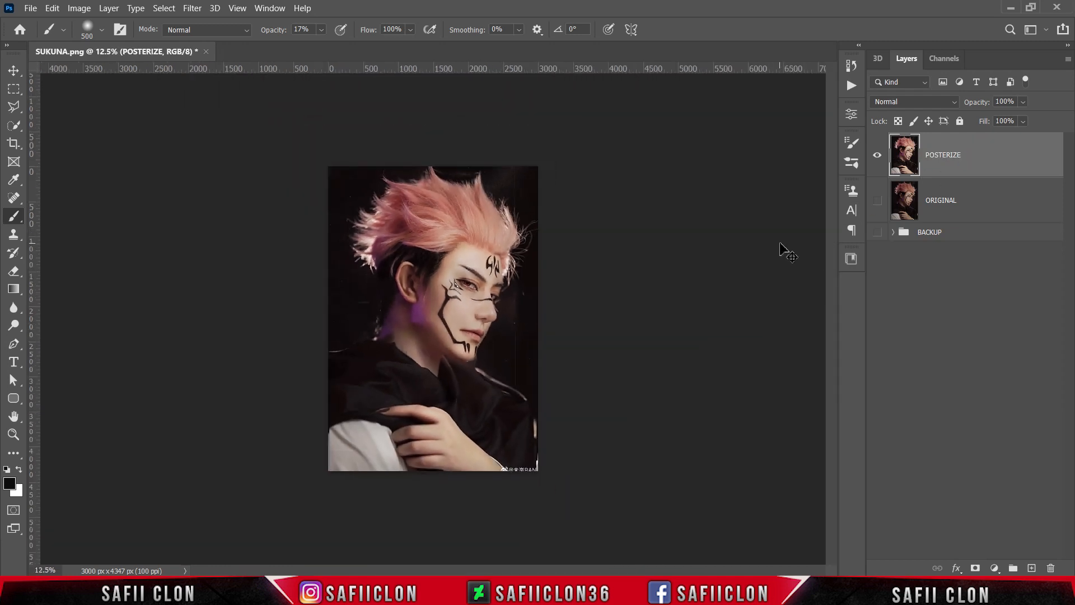
key(ctrl+plus)
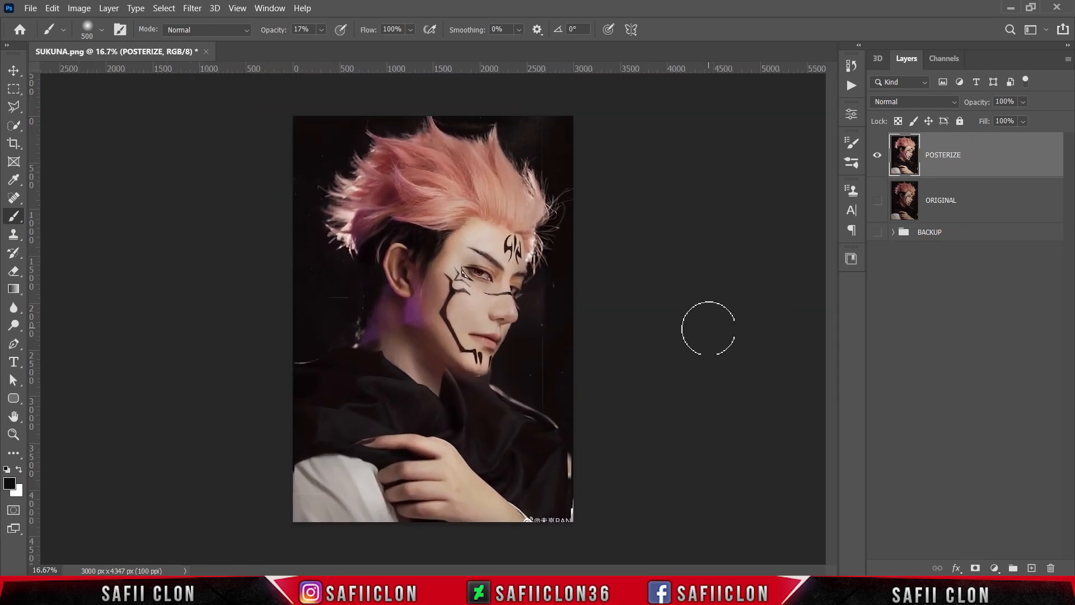
click(1006, 208)
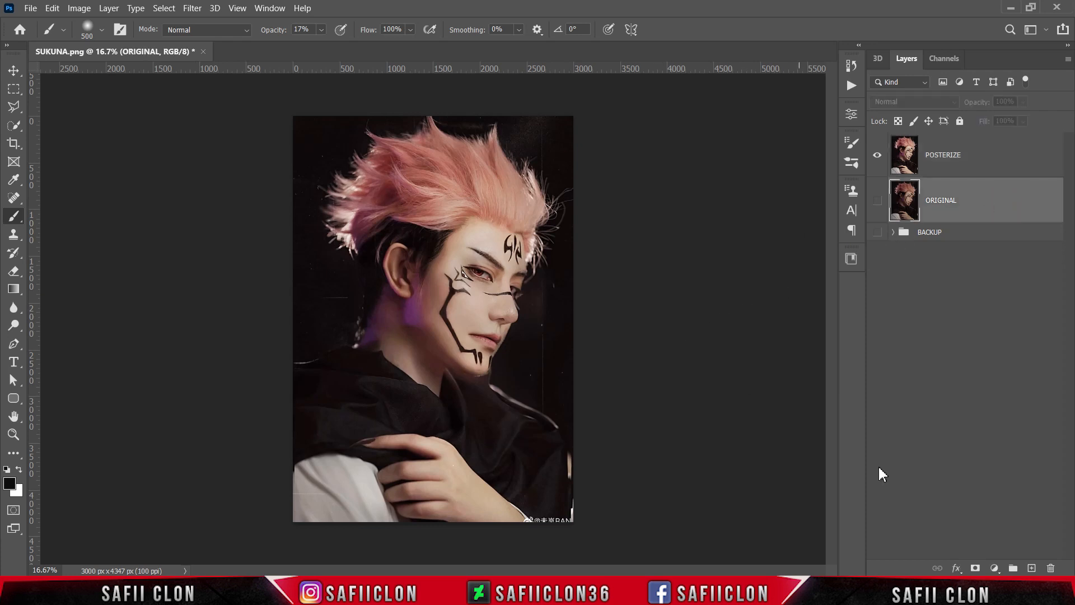
click(995, 568)
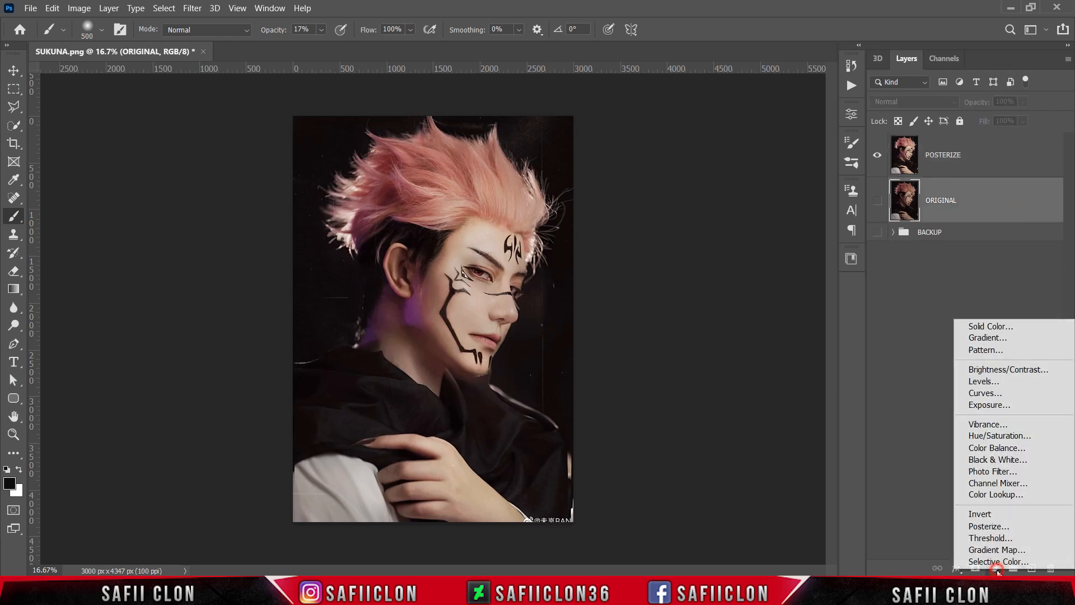
click(1003, 327)
text(ffffff)
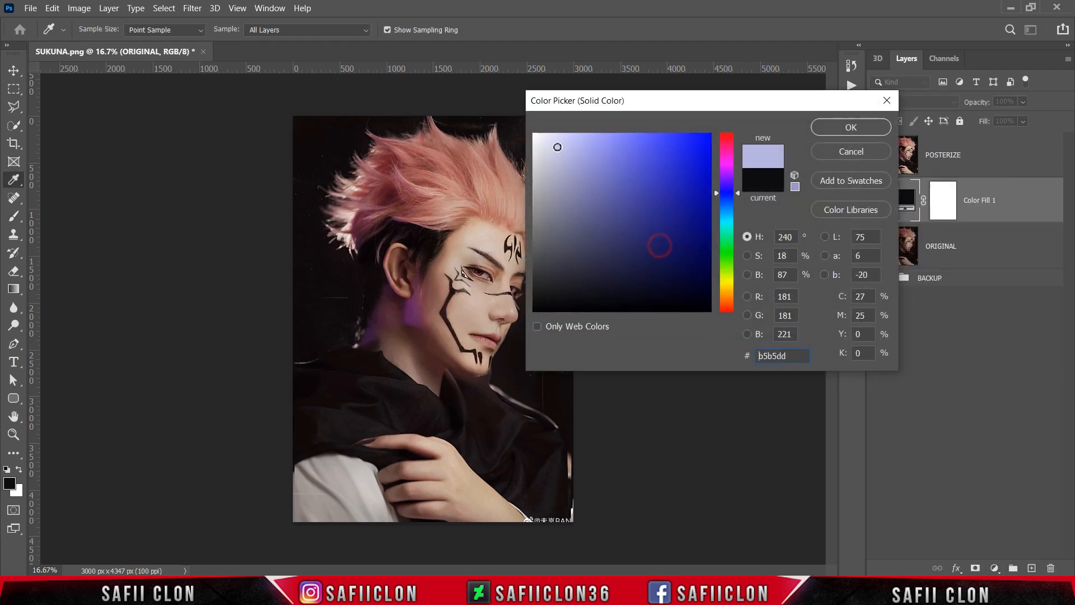
click(847, 129)
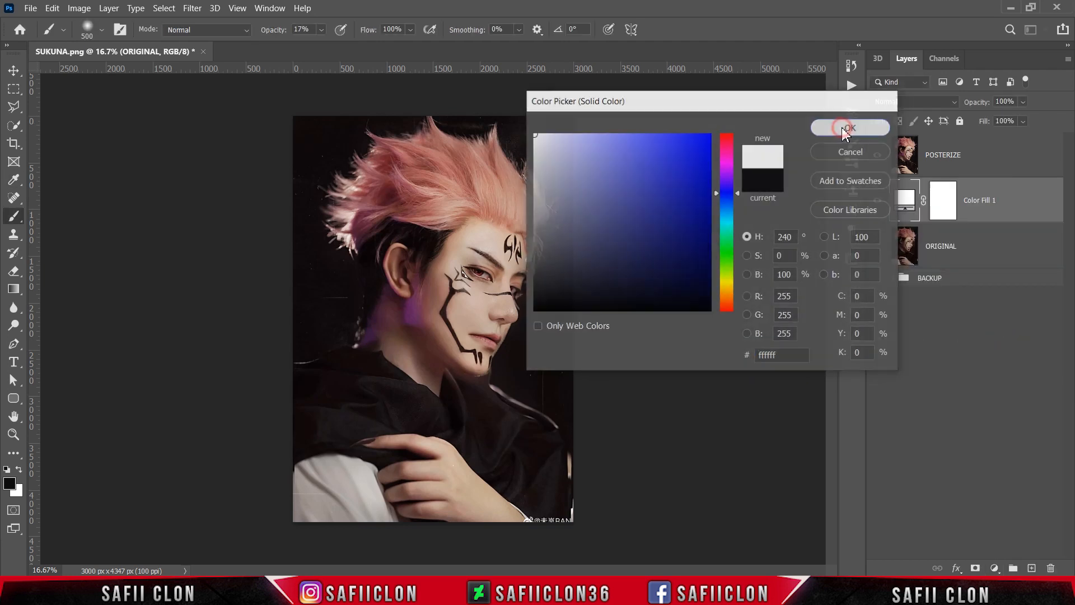
Hide the POSTERIZE layer and put the white fill layer in a new collapsed group named BACKGROUND
click(878, 157)
click(878, 157)
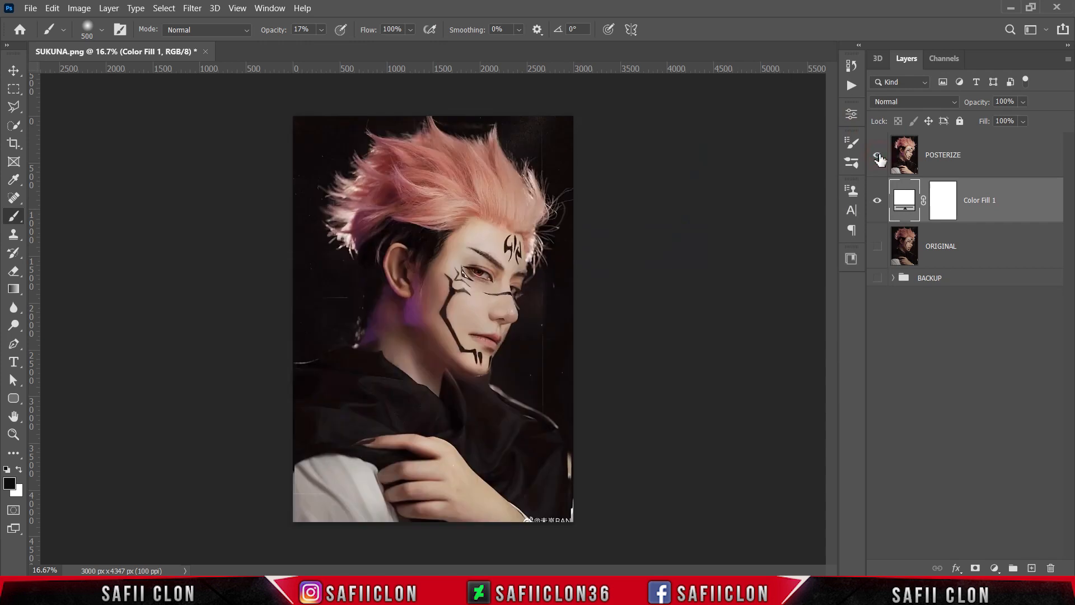
click(878, 158)
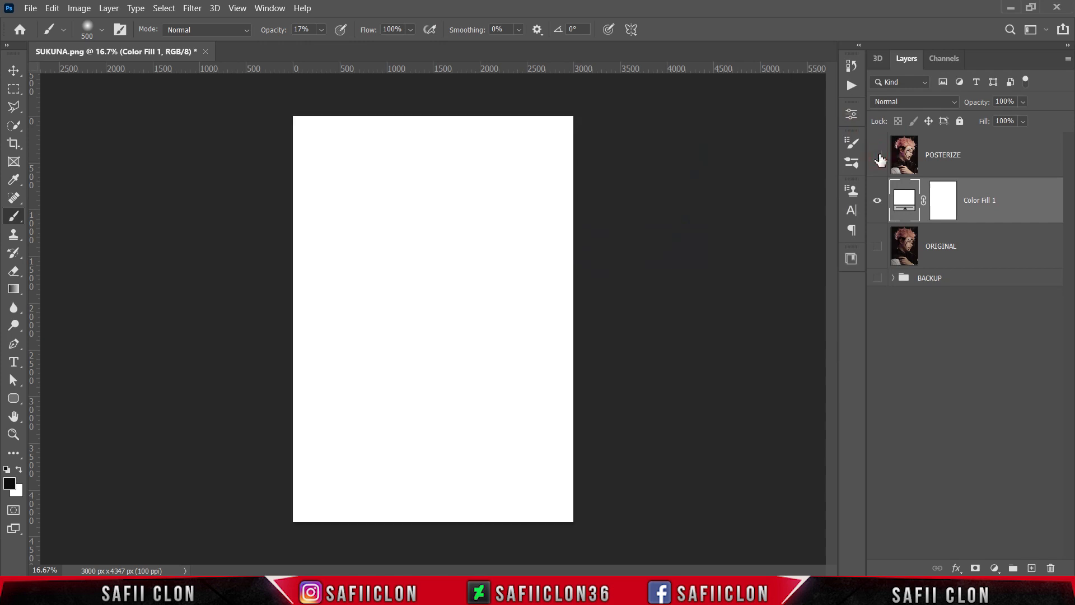
right_click(1022, 200)
click(874, 87)
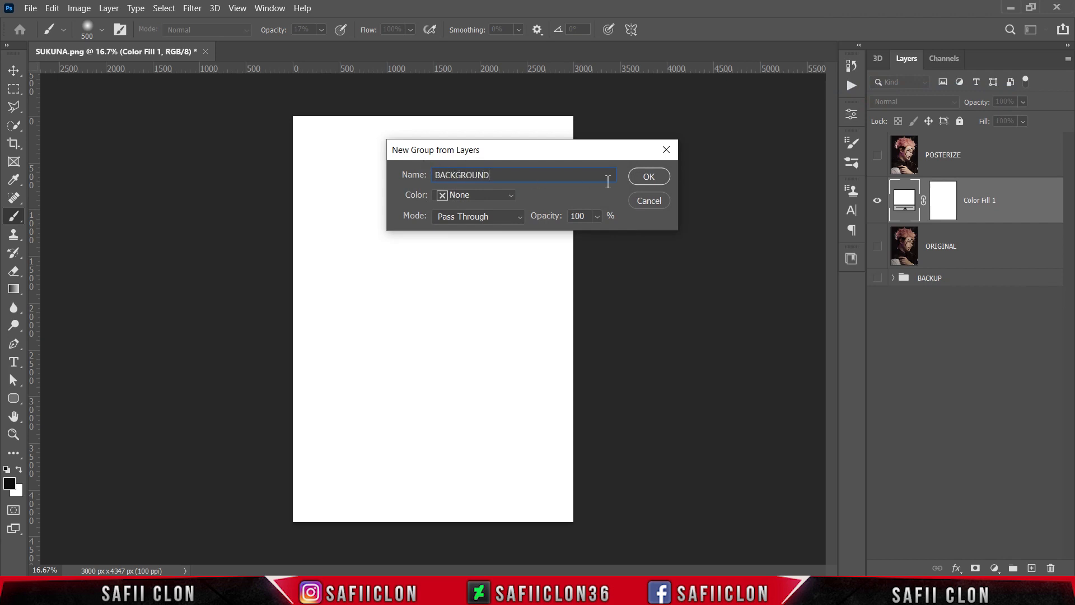
click(649, 176)
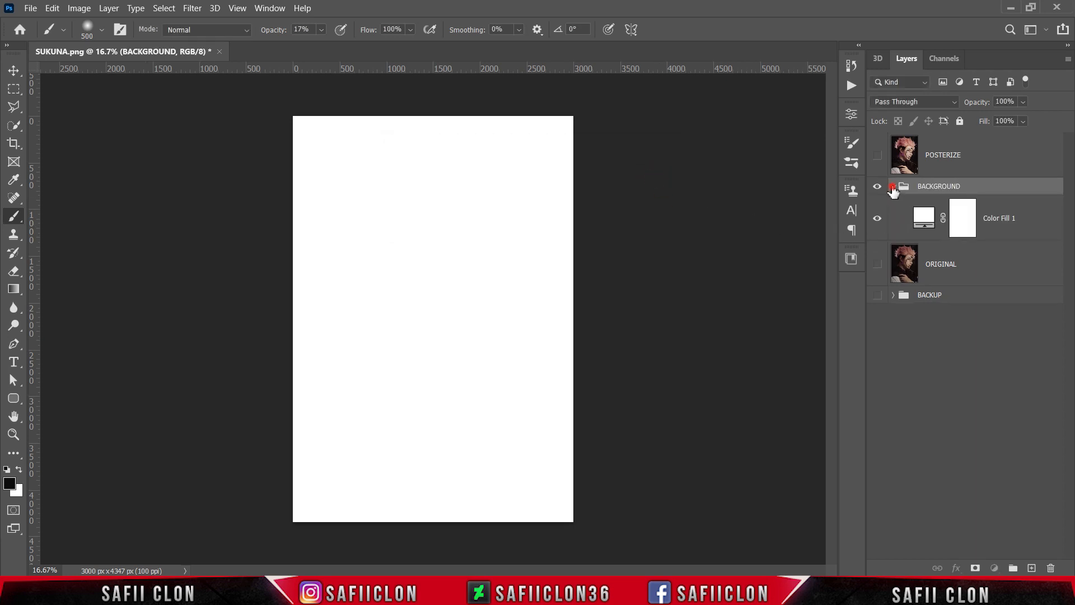
click(894, 187)
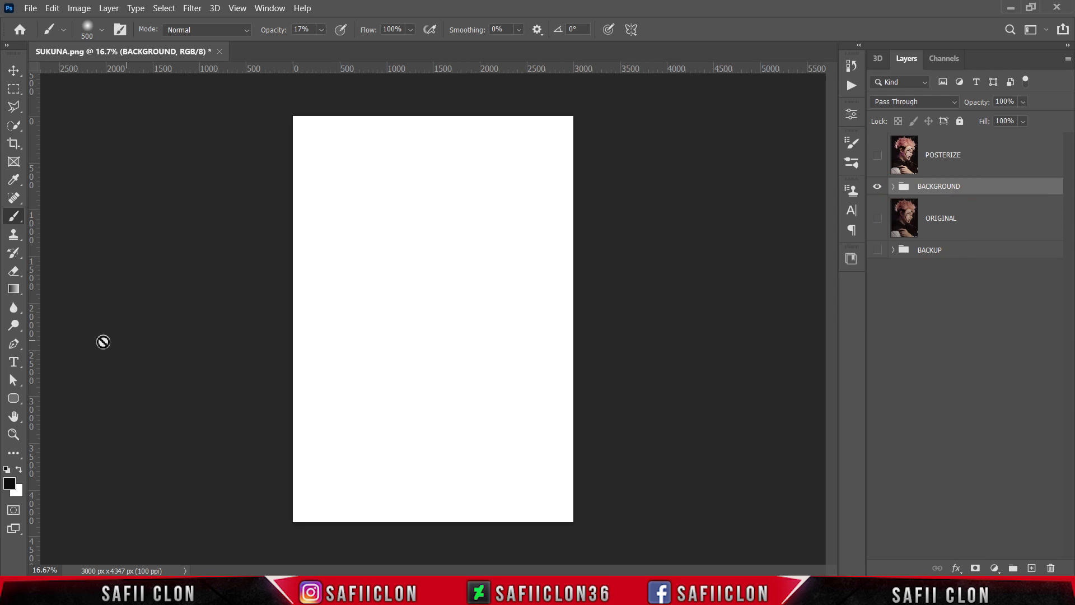
Set the Pen tool to Shape mode with the New Layer path operation
click(14, 344)
click(72, 345)
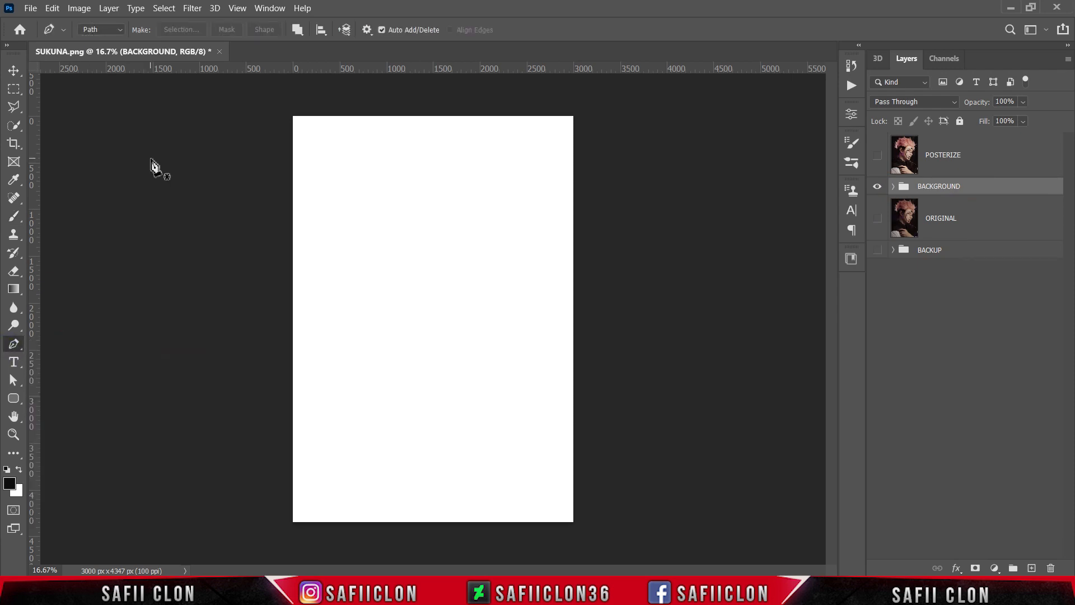
click(122, 33)
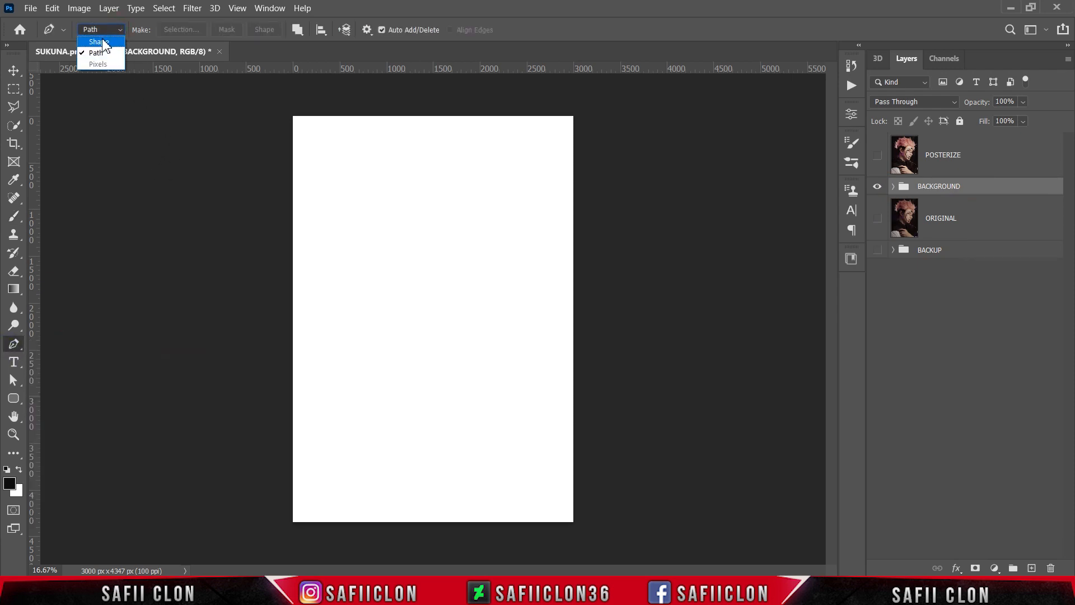
click(105, 42)
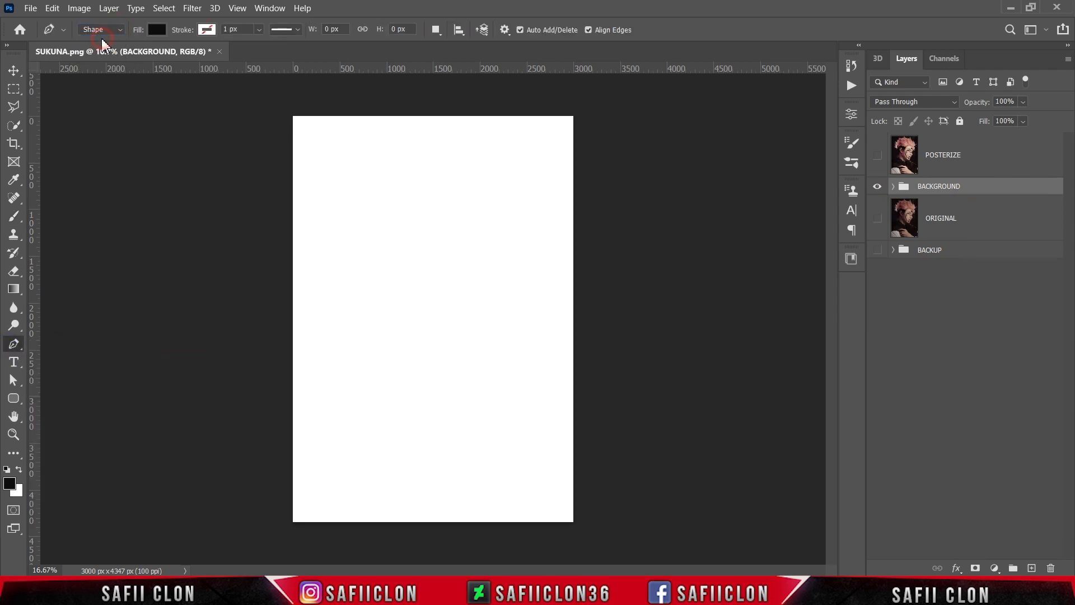
click(436, 31)
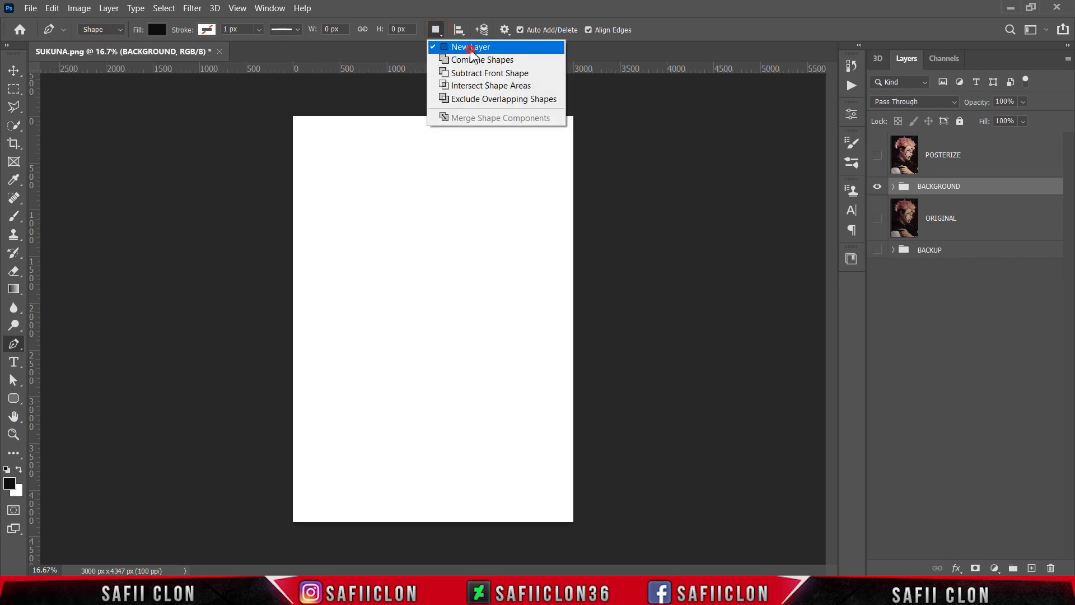
click(471, 48)
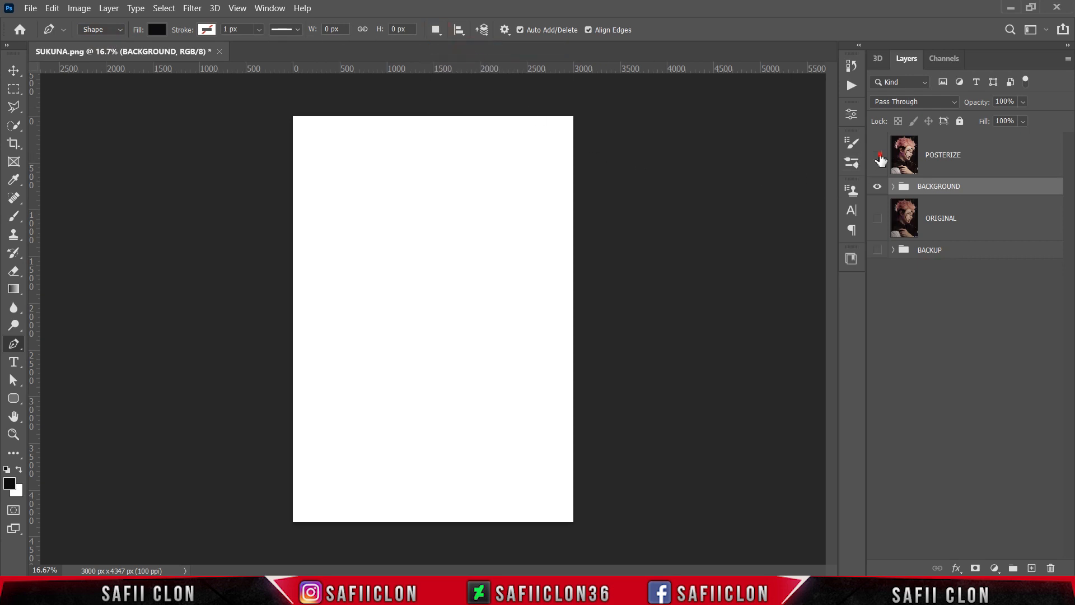
Make the POSTERIZE layer visible over the white background
click(879, 156)
key(ctrl+plus)
key(ctrl+plus)
key(ctrl+plus)
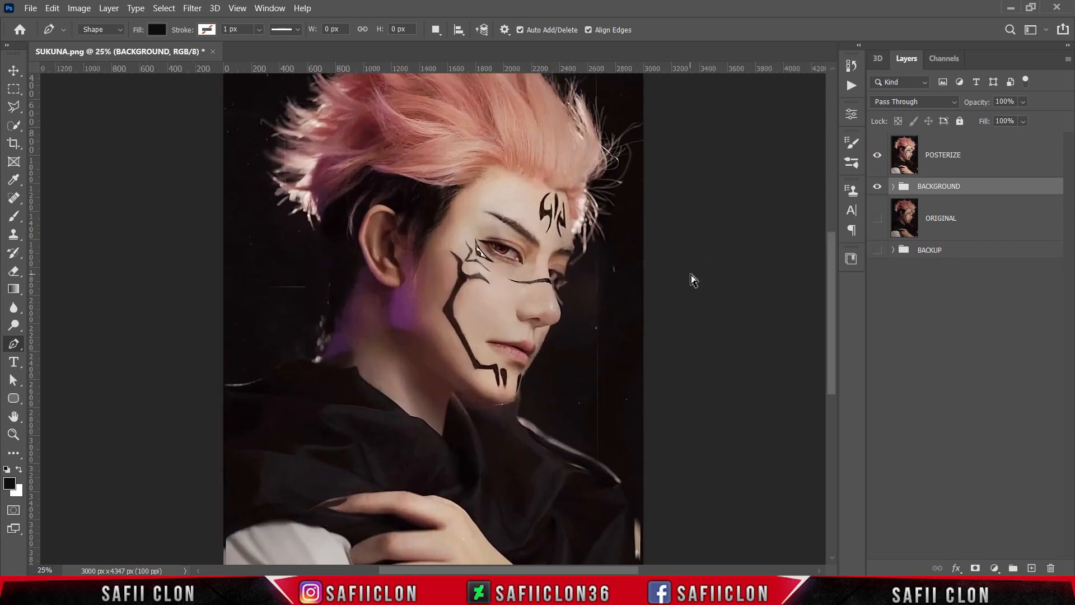
Trace the robe's outer edge with the Pen tool from below the canvas's lower edge up the sleeve to the shoulder
scroll(687, 273, down, 2)
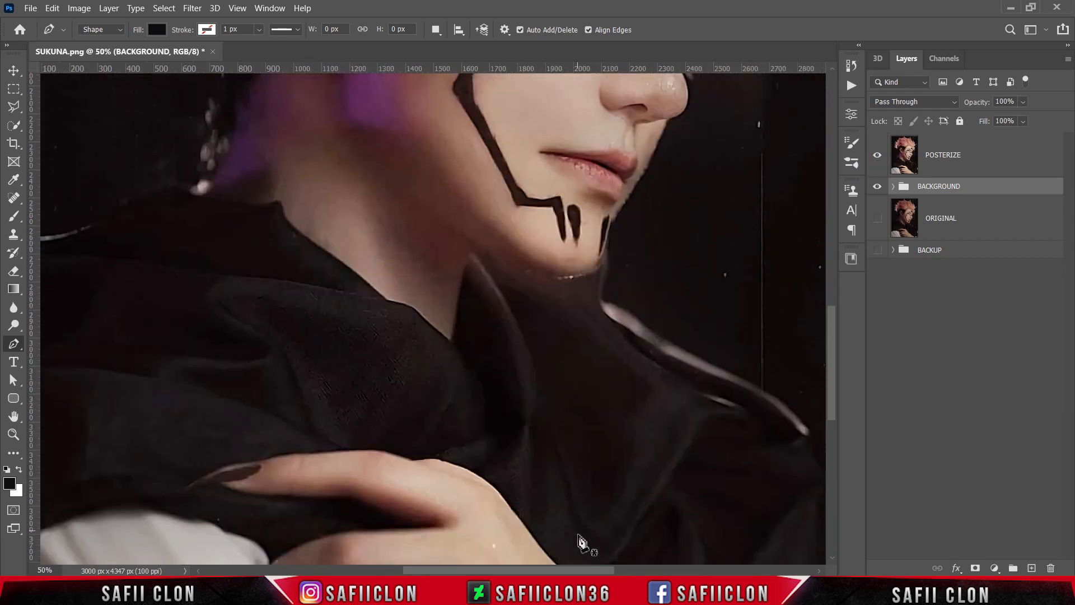
drag(576, 569, 654, 569)
scroll(608, 459, down, 5)
scroll(609, 459, up, 2)
scroll(582, 459, up, 1)
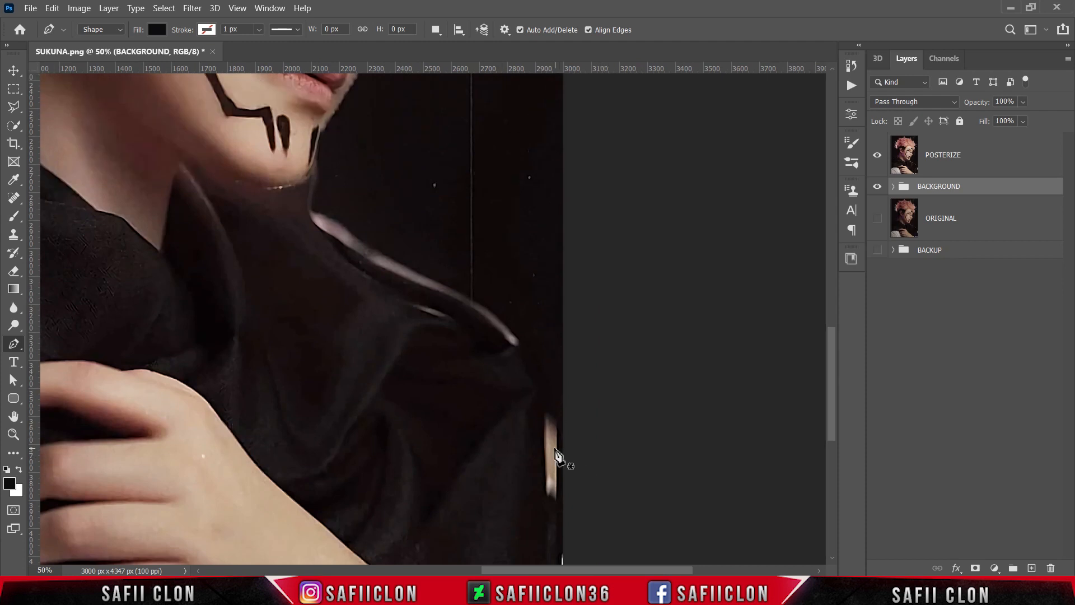
scroll(560, 487, down, 4)
click(538, 512)
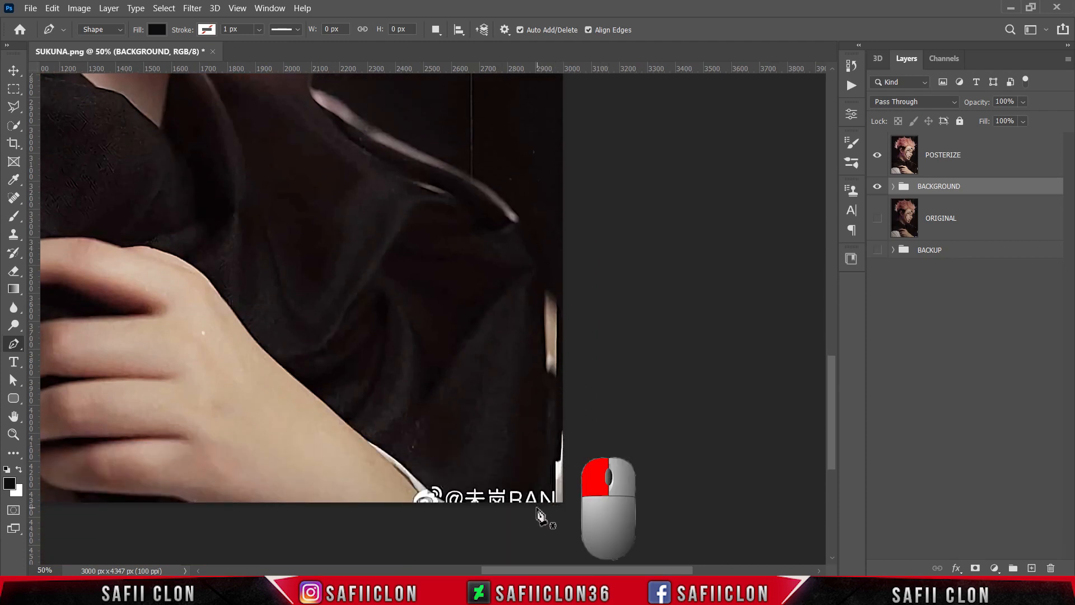
click(545, 424)
drag(545, 424, 545, 412)
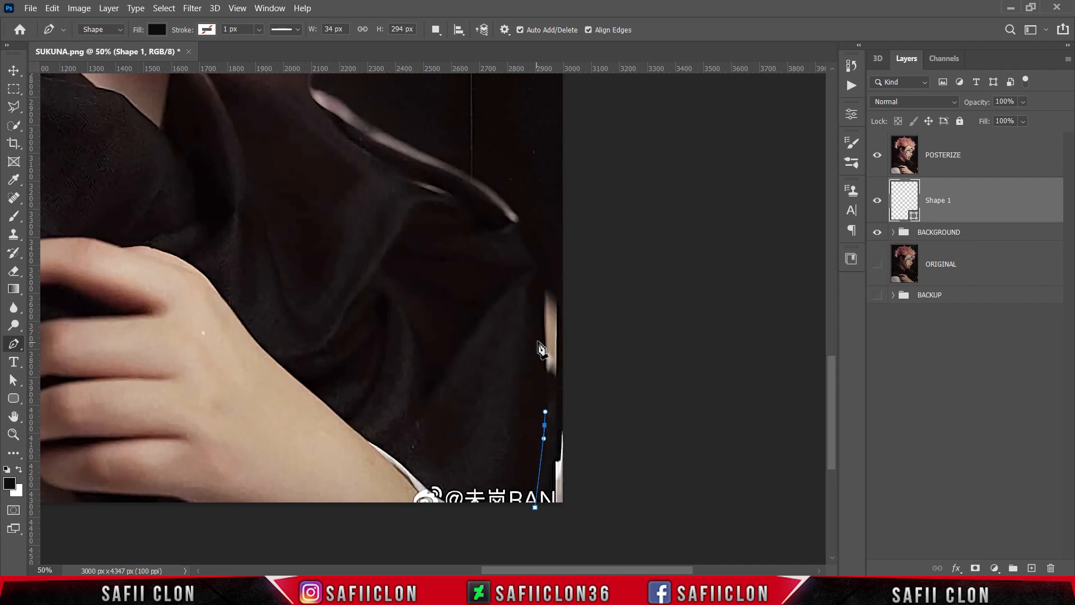
drag(543, 334, 511, 308)
scroll(536, 347, up, 3)
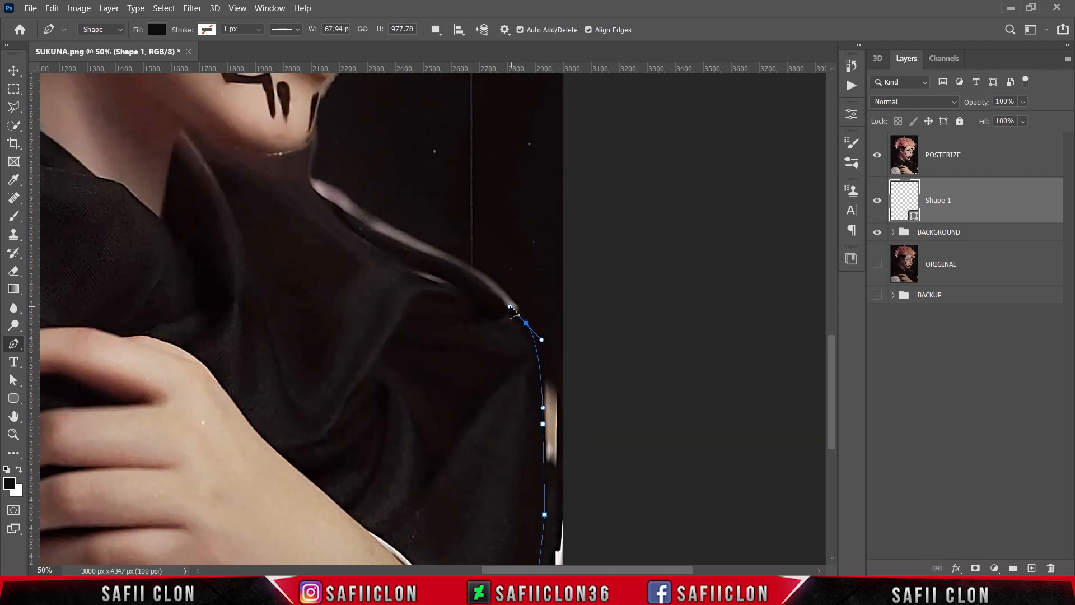
scroll(391, 292, up, 2)
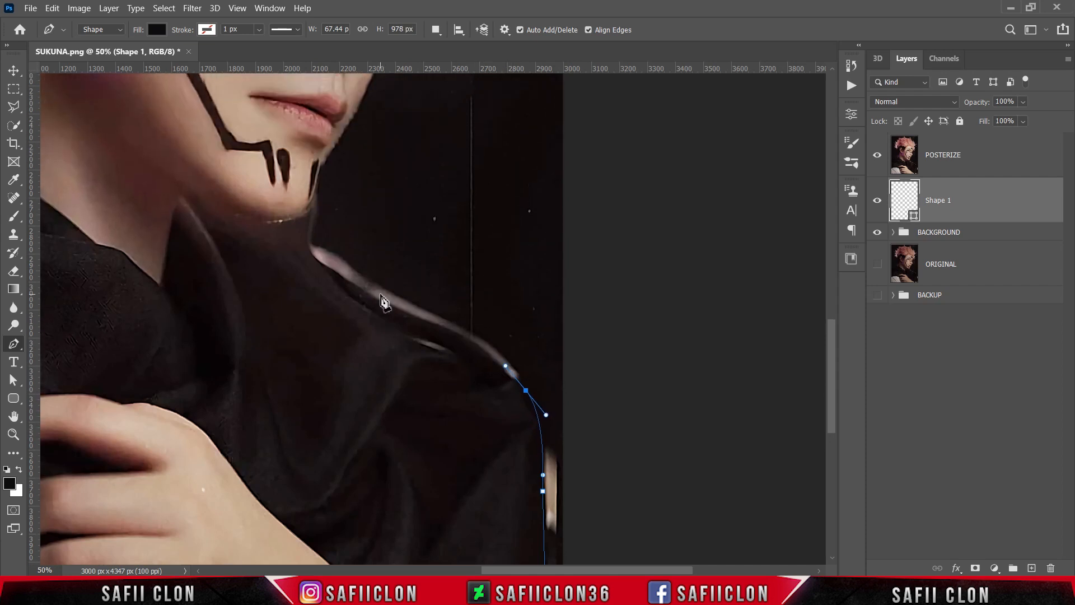
Continue the path along the top of the shoulder and under the chin to the collar tip at the neck
click(468, 349)
drag(357, 299, 336, 282)
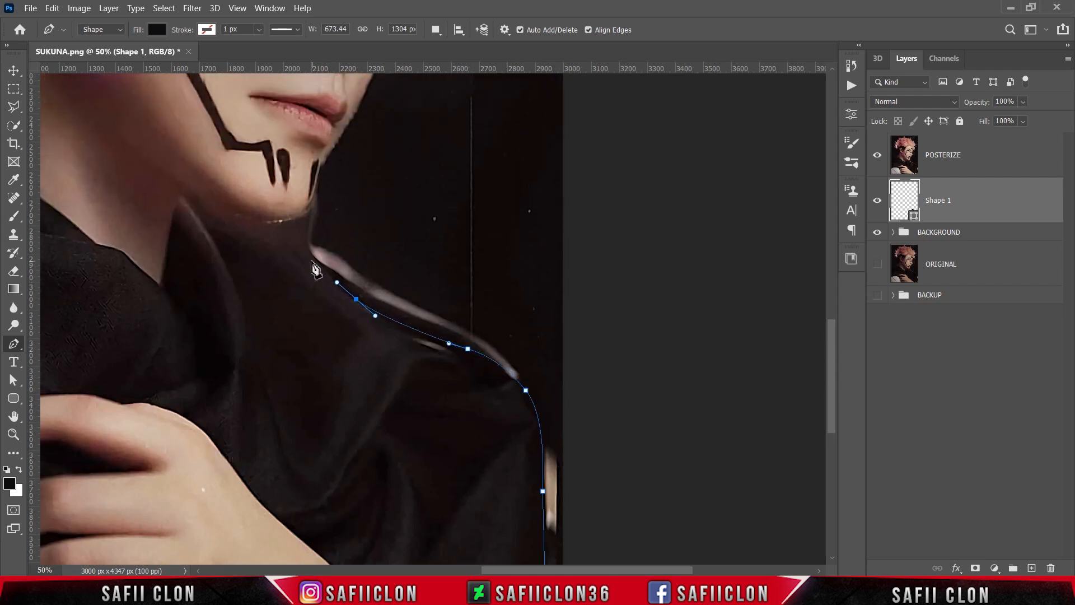
drag(294, 253, 266, 243)
drag(202, 212, 188, 205)
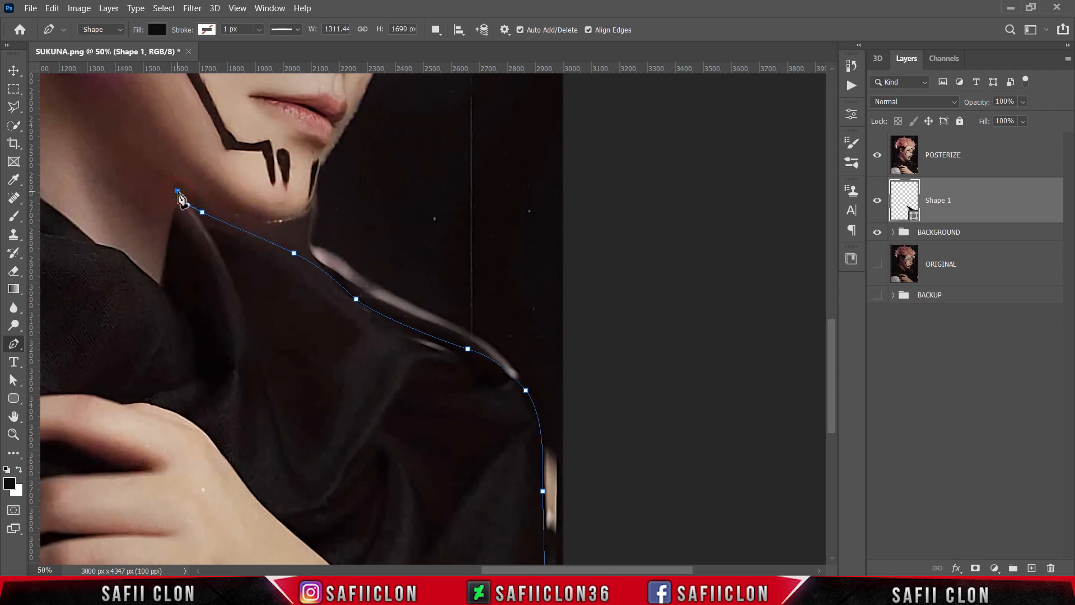
Run a second edge back from the collar tip close beside the first, ending just past the shoulder curve
click(297, 250)
drag(359, 297, 373, 306)
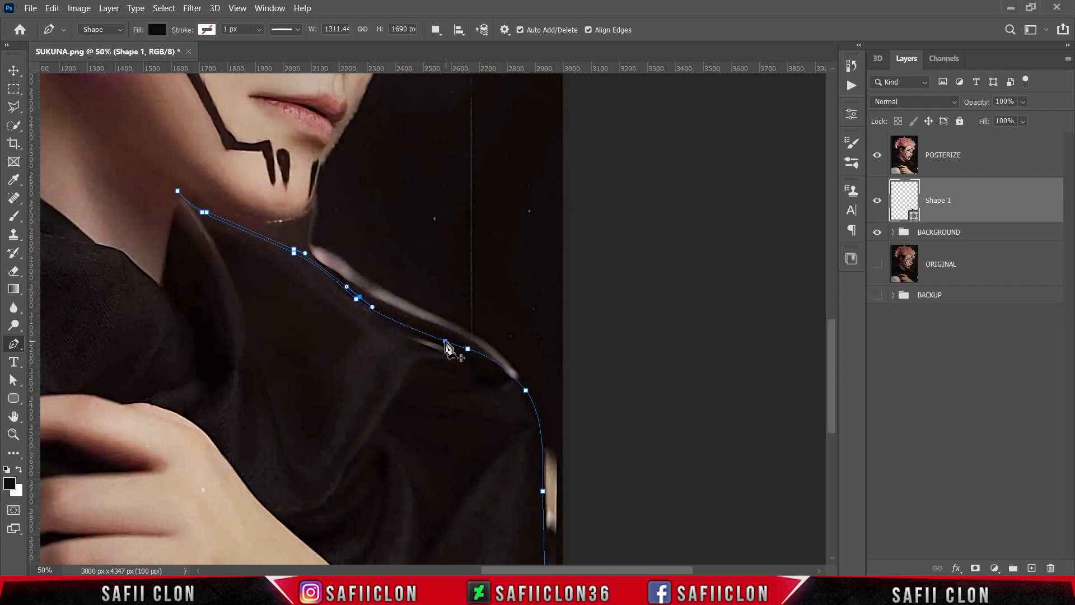
click(439, 334)
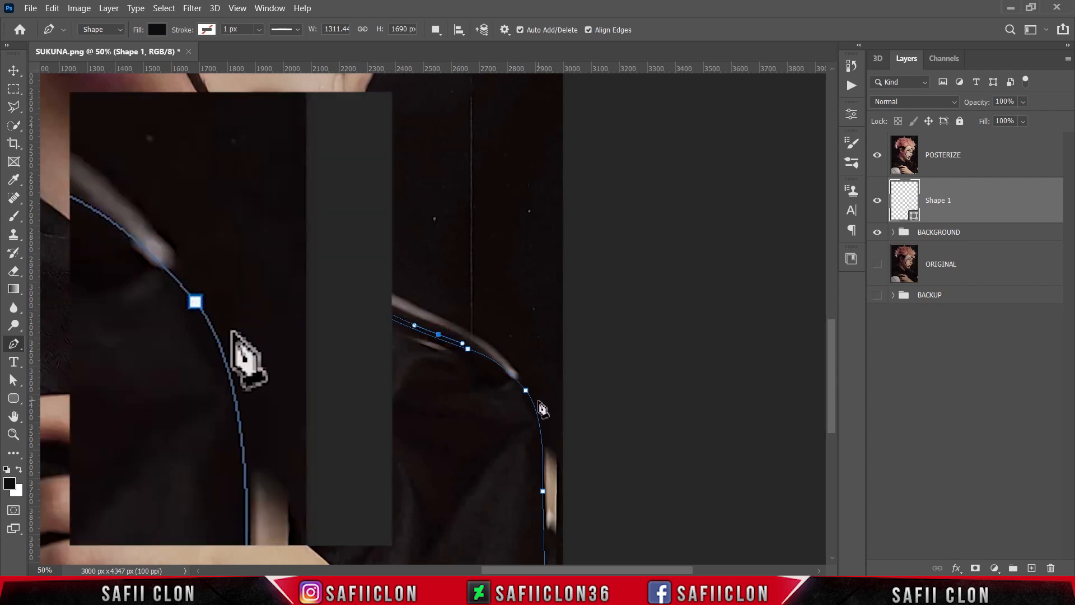
drag(536, 399, 573, 453)
scroll(574, 410, down, 5)
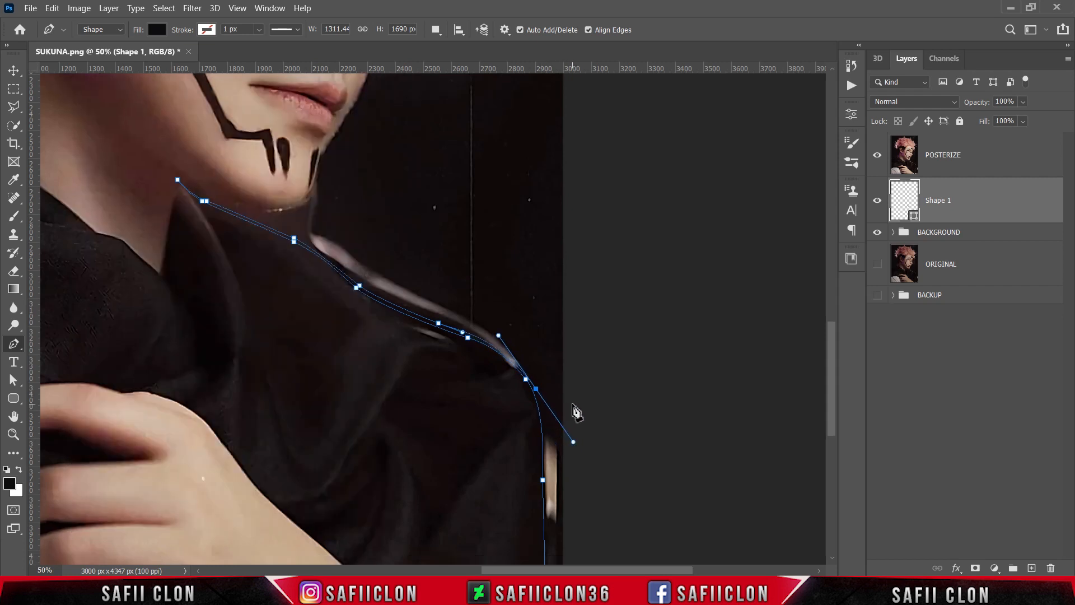
click(536, 318)
drag(537, 311, 536, 309)
scroll(539, 320, down, 4)
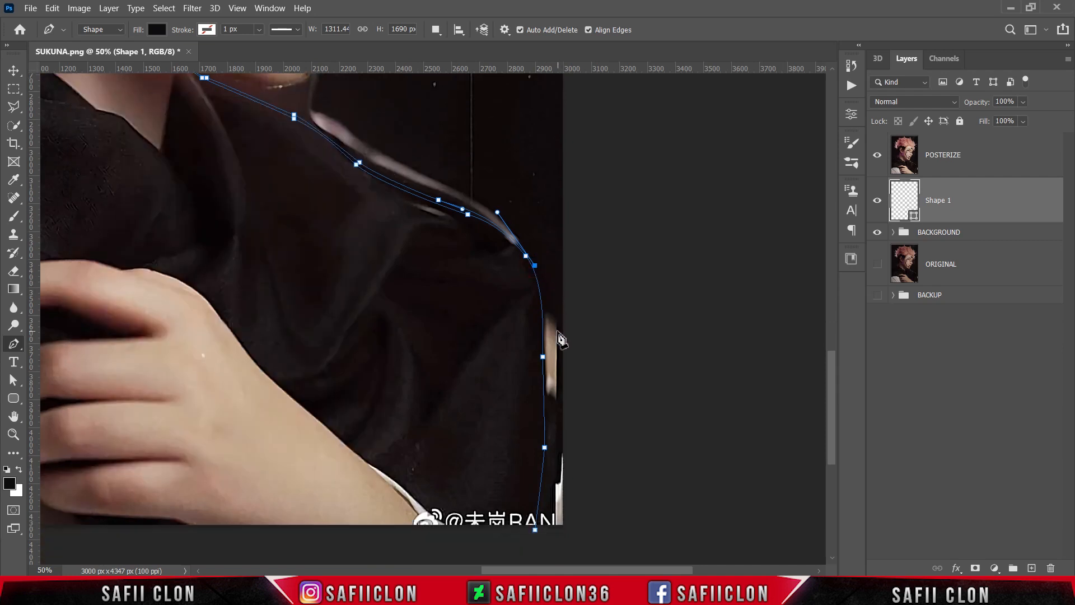
Continue the second edge down the sleeve and close the path at its starting point below the canvas
alt+click(544, 335)
drag(547, 339, 544, 390)
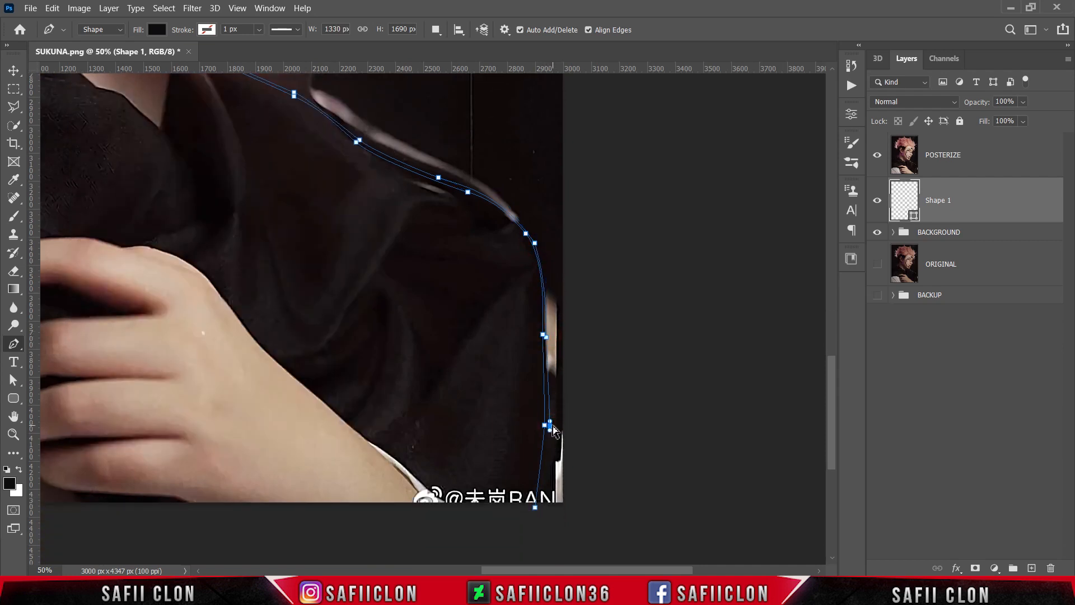
drag(553, 431, 550, 426)
drag(534, 521, 531, 529)
scroll(643, 427, up, 2)
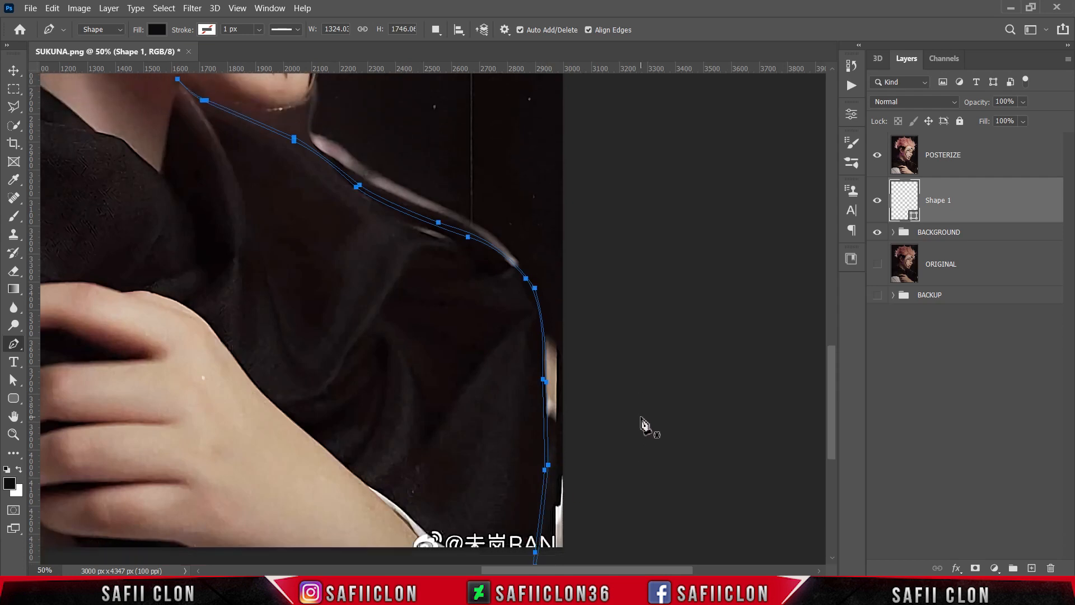
Hide the POSTERIZE layer and show the Swatches in their own column beside the Layers list
click(877, 156)
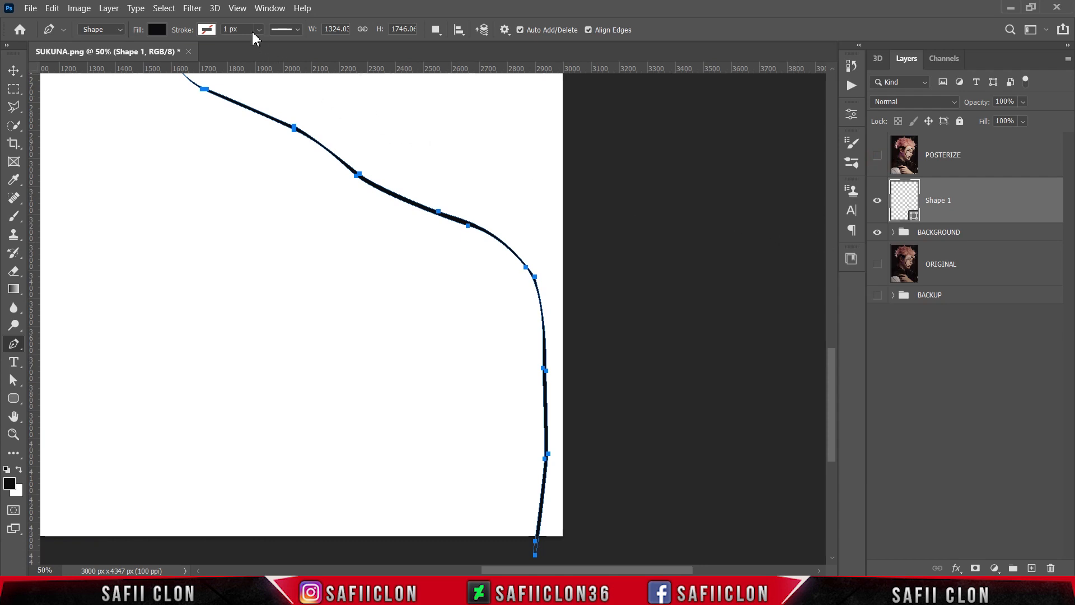
click(269, 7)
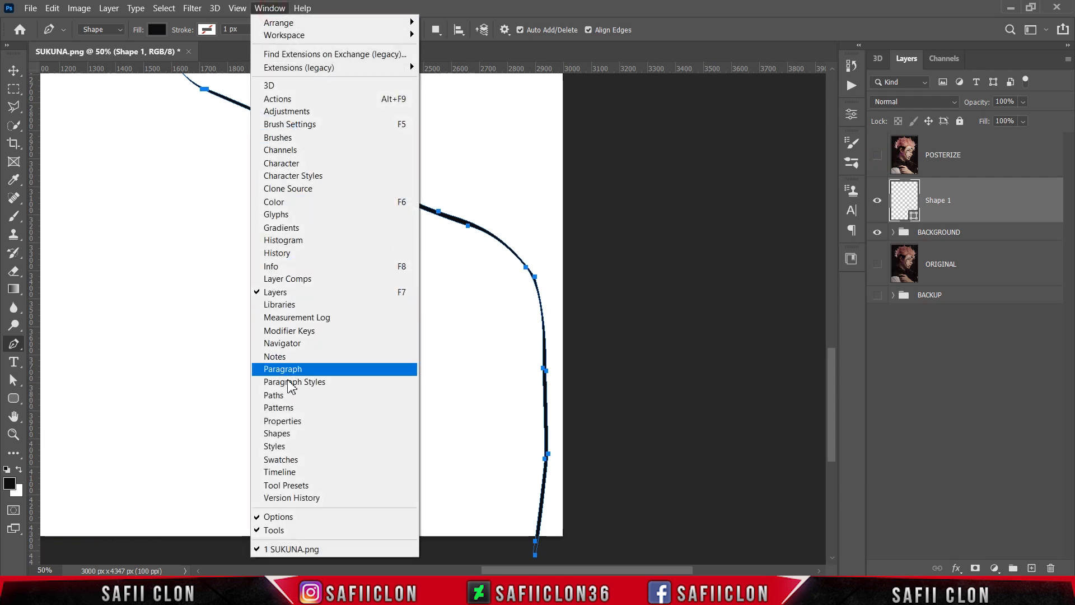
click(282, 459)
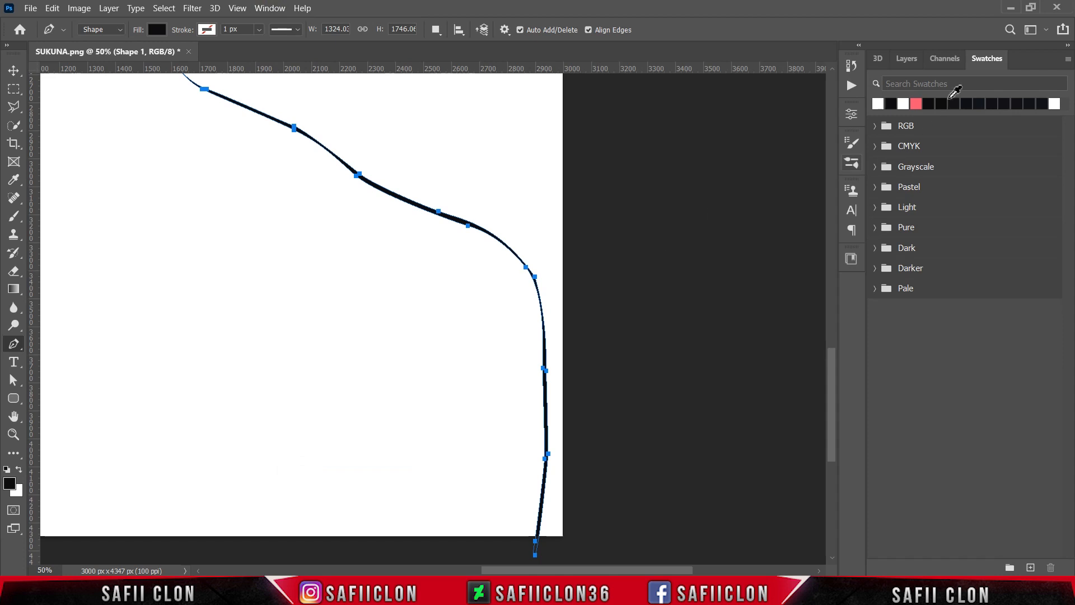
drag(986, 60, 1063, 61)
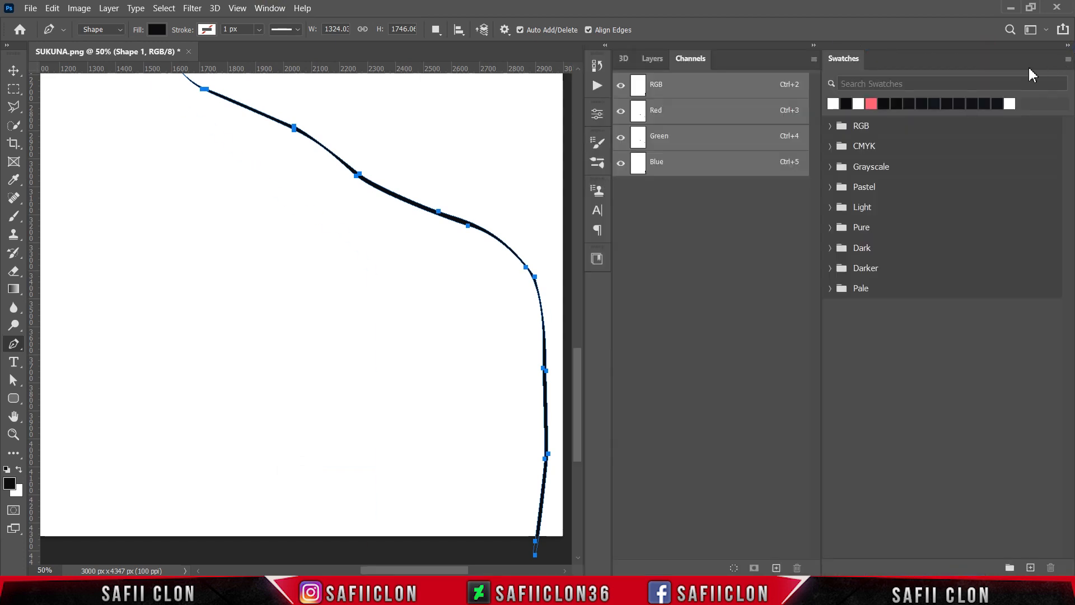
click(651, 58)
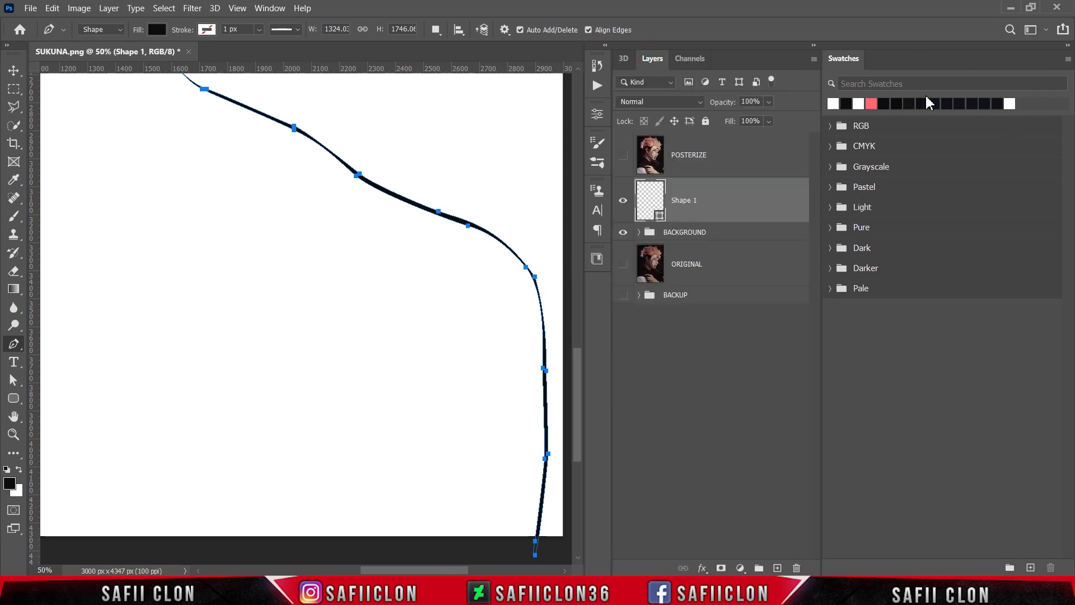
Import the LINE swatch file from the SUKUNA VXL folder and expand its new swatch group
click(1068, 60)
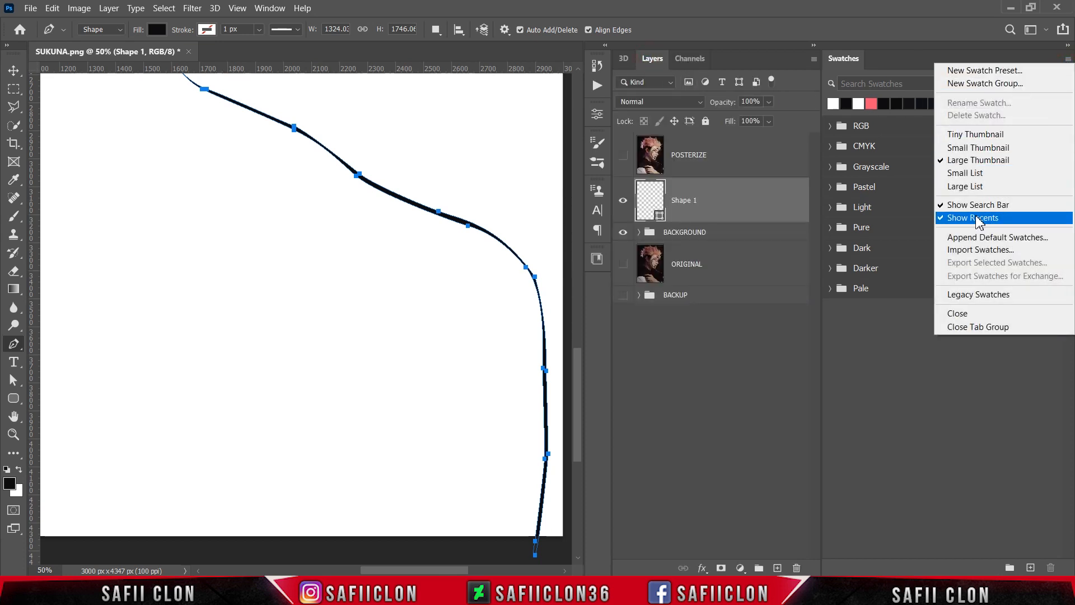
click(980, 250)
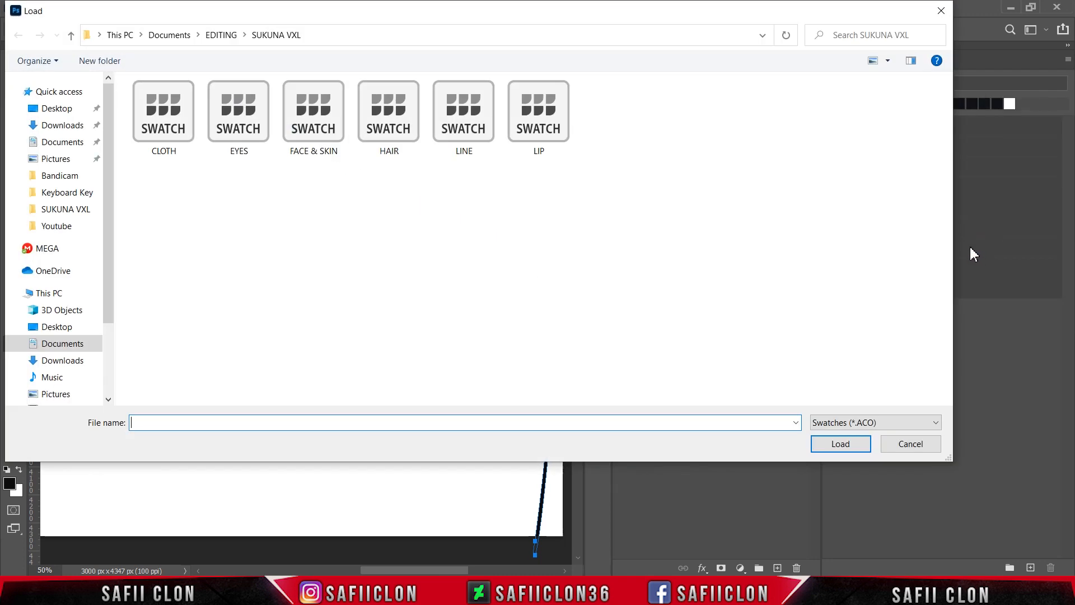
click(479, 130)
click(821, 446)
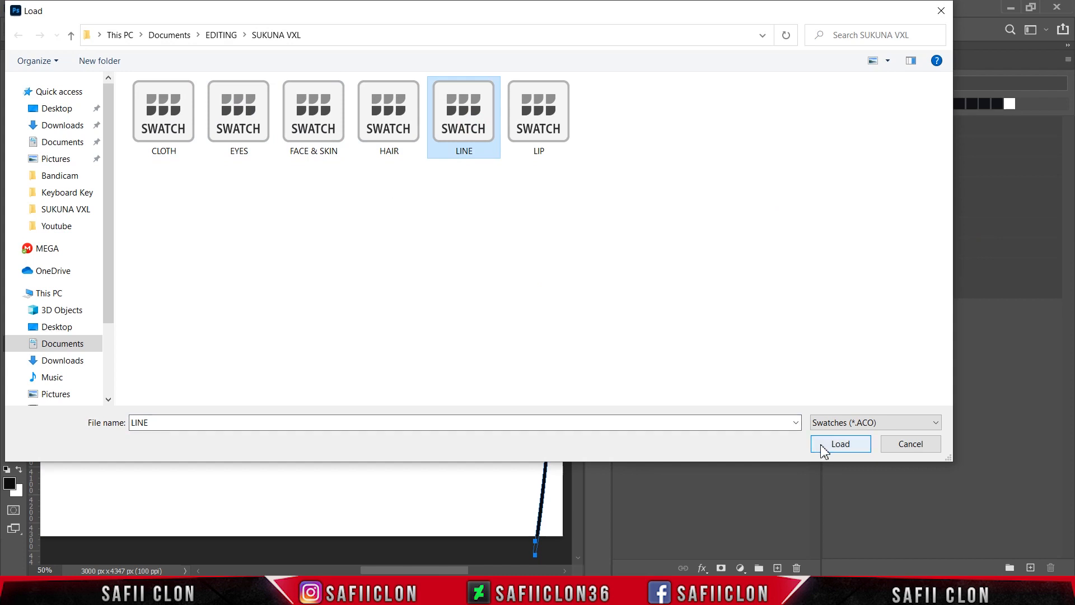
click(830, 309)
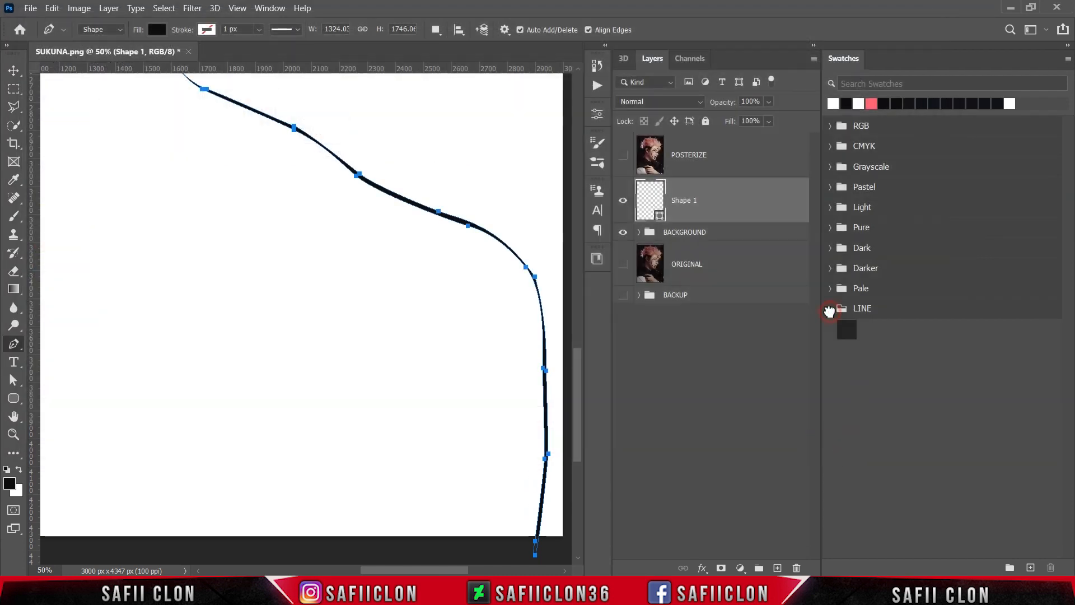
Recolour the Shape 1 line with the dark grey LINE swatch (242424) and toggle the layer's visibility to check it
double_click(658, 215)
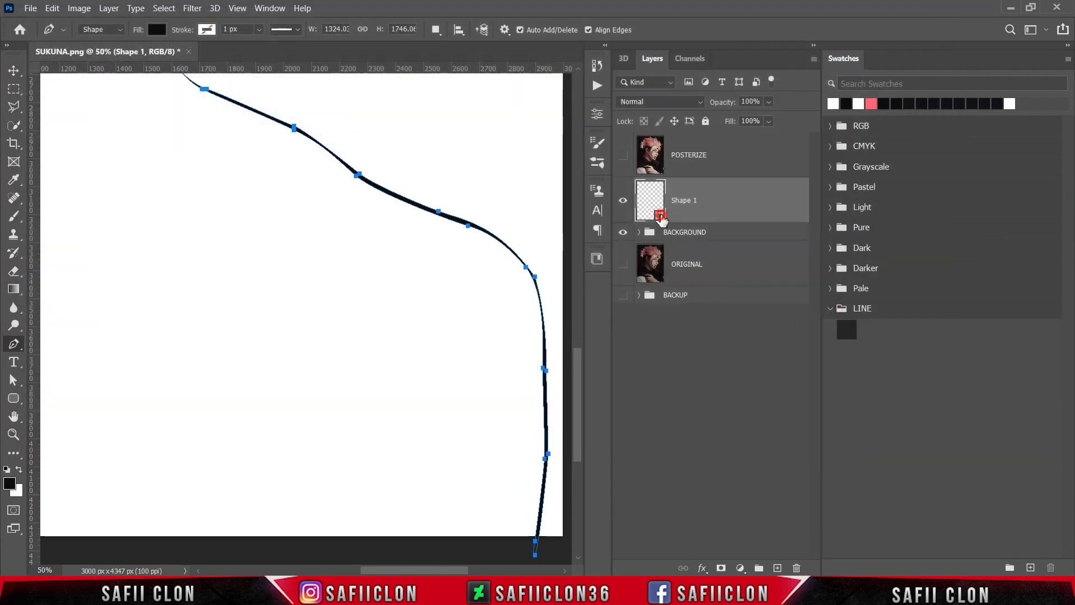
drag(688, 104, 253, 250)
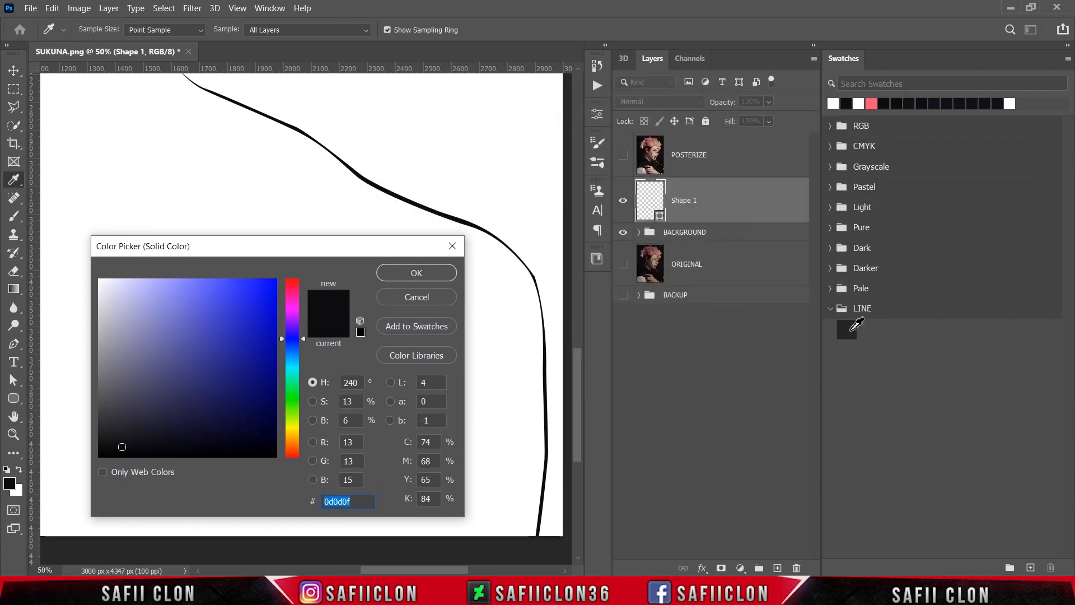
click(849, 331)
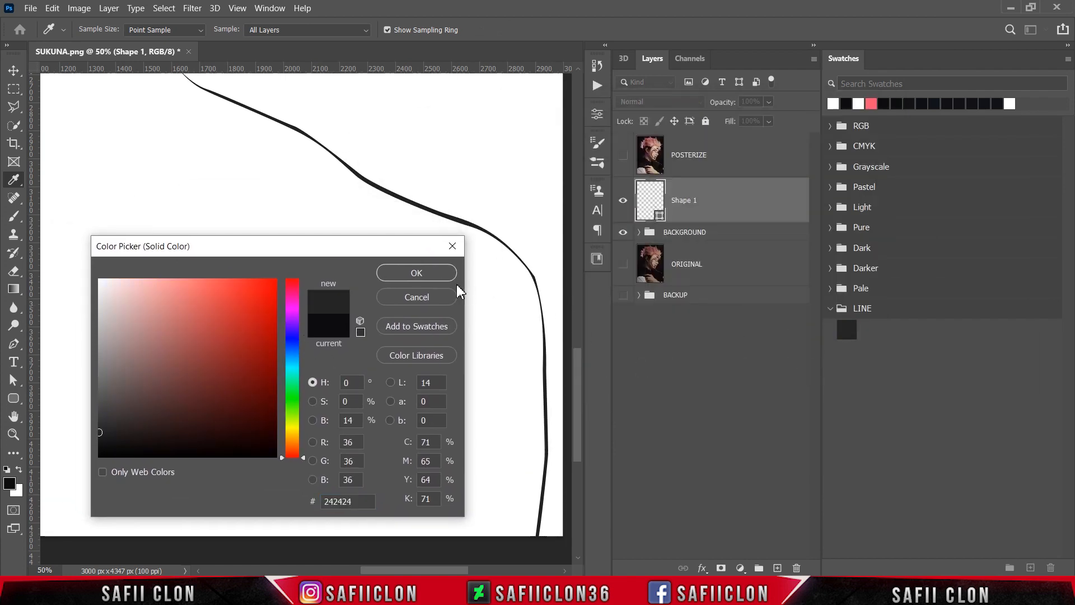
click(433, 276)
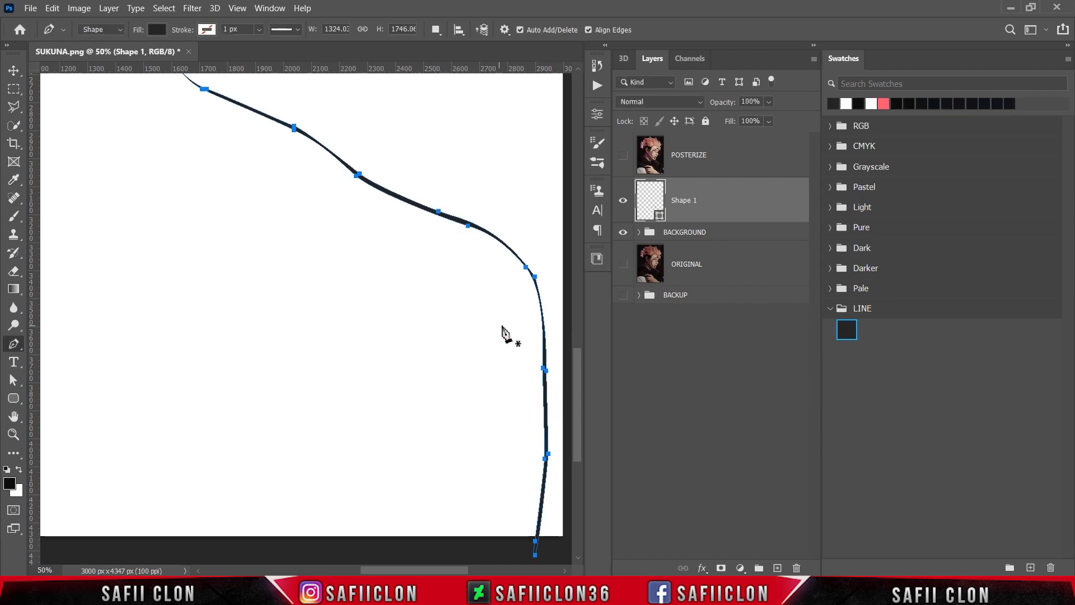
click(623, 202)
click(622, 201)
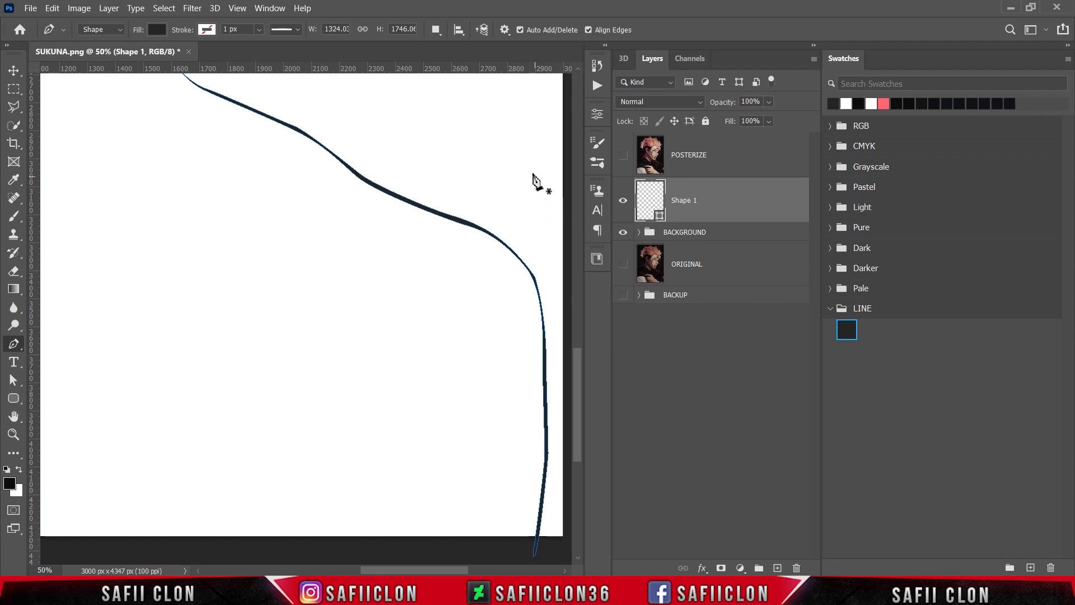
Set the Pen tool's path operation to Combine Shapes and make the POSTERIZE layer visible
click(437, 31)
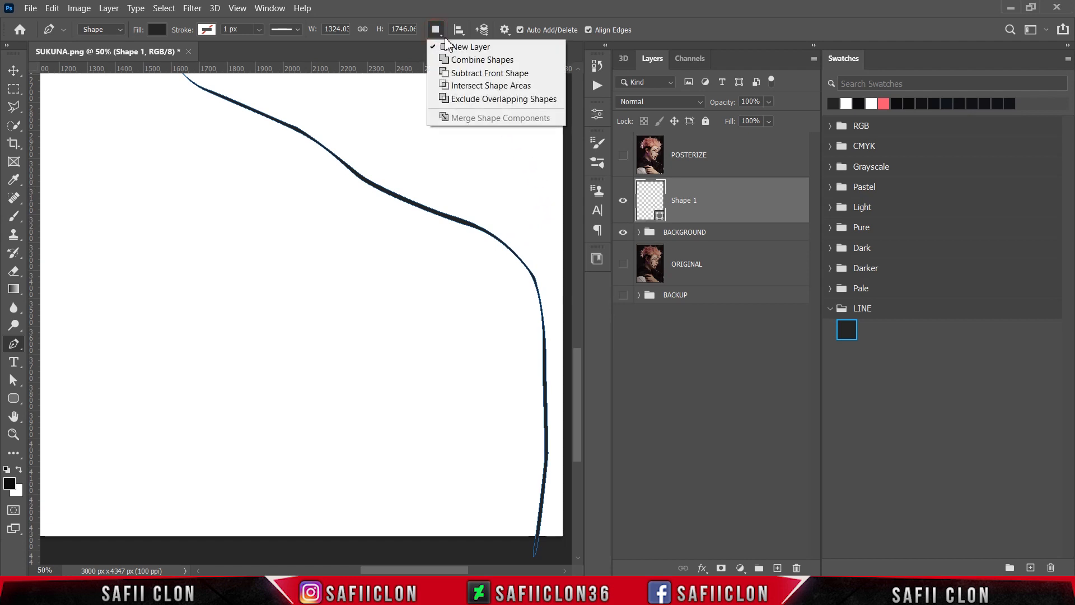
click(465, 60)
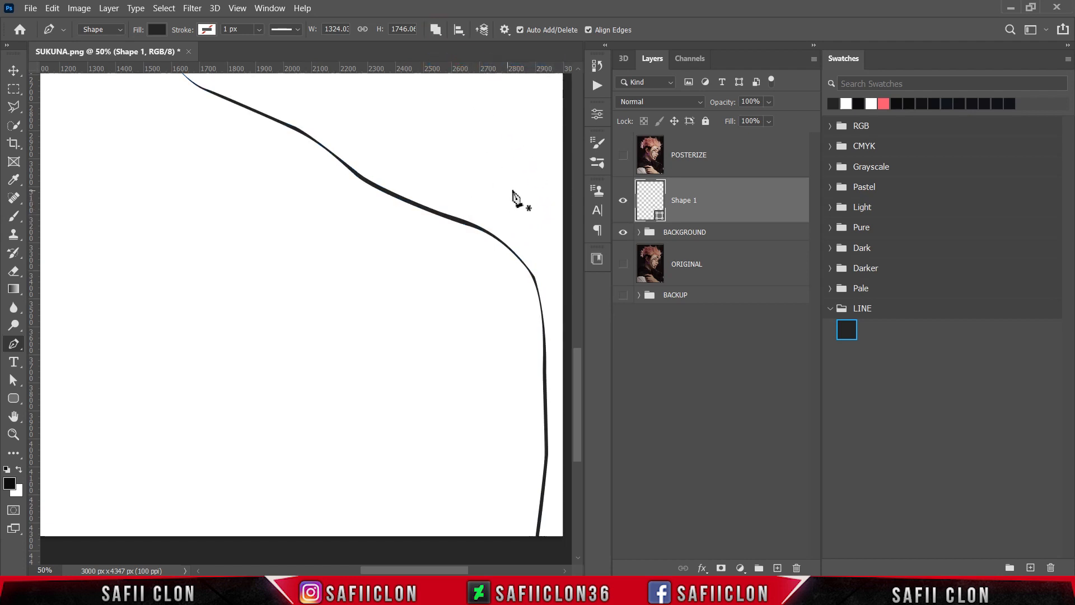
click(623, 155)
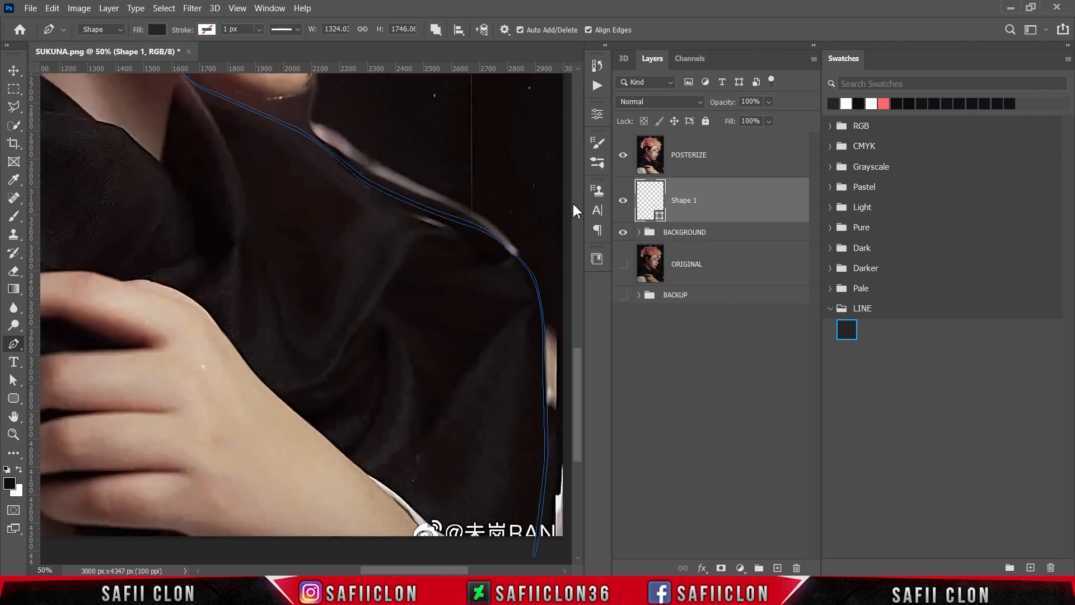
Draw a thin closed fold line curving from just below the shoulder highlight down into the robe's chest
scroll(430, 354, up, 1)
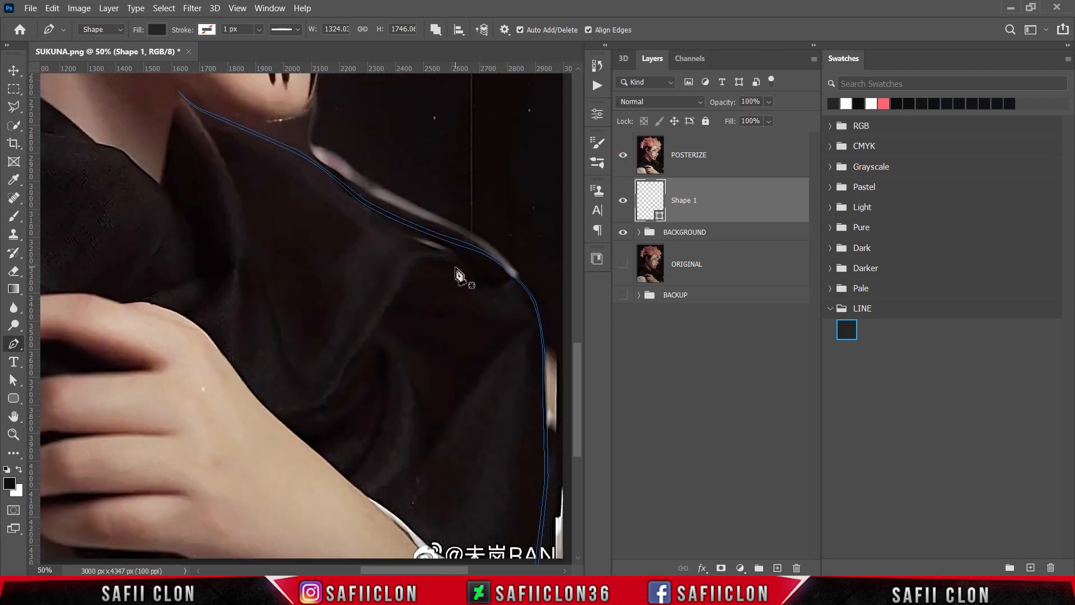
click(455, 267)
drag(418, 262, 402, 281)
drag(356, 363, 343, 396)
alt+click(356, 363)
drag(409, 267, 452, 206)
click(455, 267)
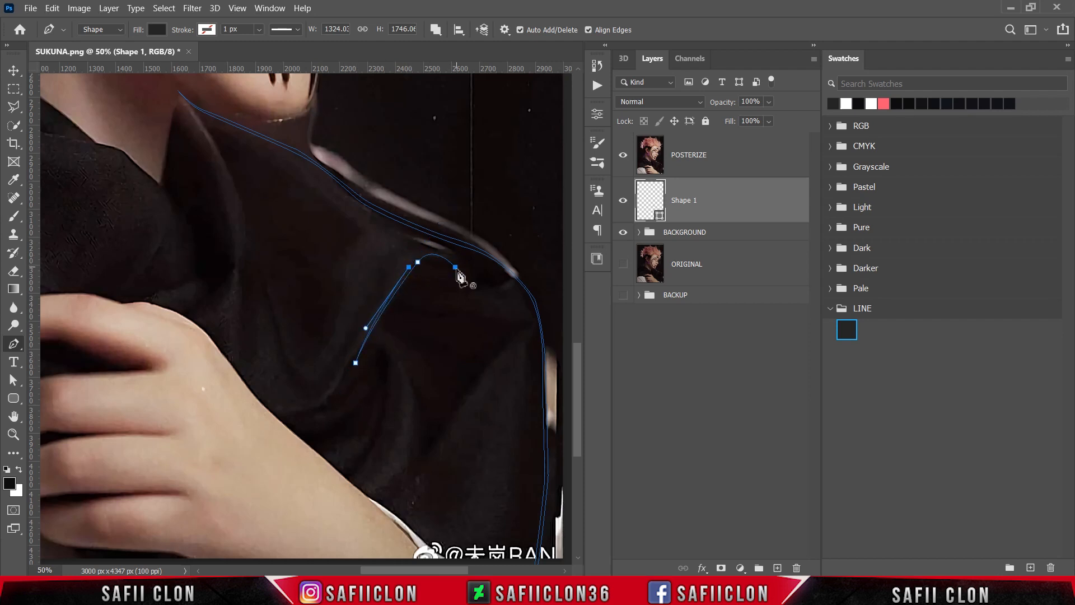
drag(456, 267, 483, 300)
Draw a short, thin, curved fold line on the robe's chest just above the hand
scroll(481, 302, down, 1)
click(269, 224)
drag(306, 313, 332, 314)
alt+click(306, 312)
drag(269, 223, 263, 133)
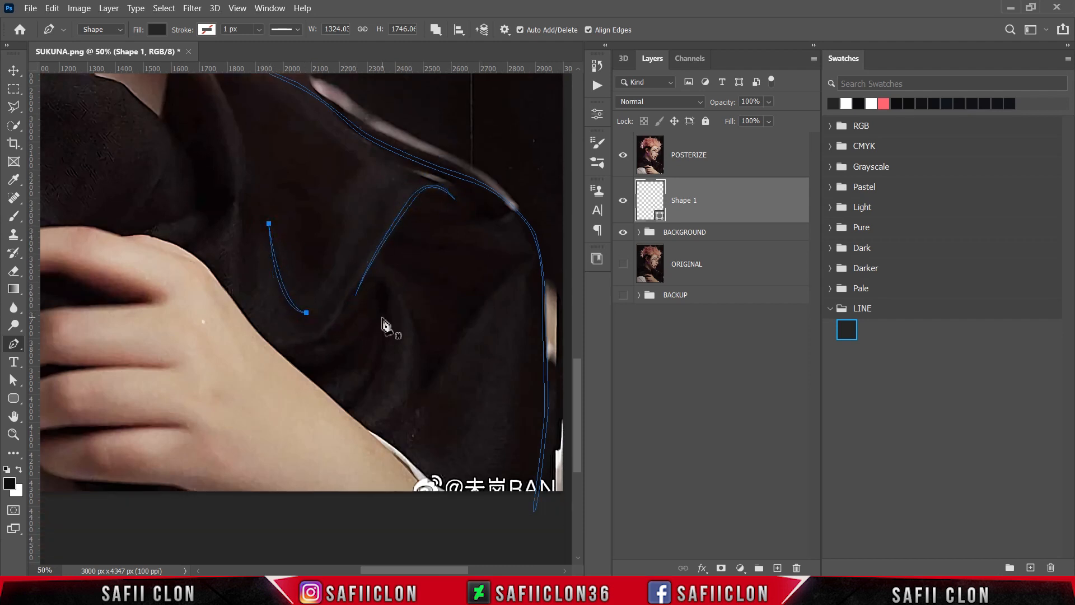
Draw a thin curved fold line in the middle of the robe, running down toward the wrist
scroll(383, 318, down, 1)
click(386, 243)
drag(347, 367, 303, 391)
alt+click(347, 367)
drag(386, 242, 379, 144)
Draw a thin diagonal fold line from near the sleeve's outer edge down toward the forearm
click(523, 219)
drag(424, 353, 404, 412)
alt+click(424, 353)
drag(523, 219, 356, 150)
Draw a thin, nearly horizontal fold line from the robe's chest to its outer edge at the shoulder
click(261, 181)
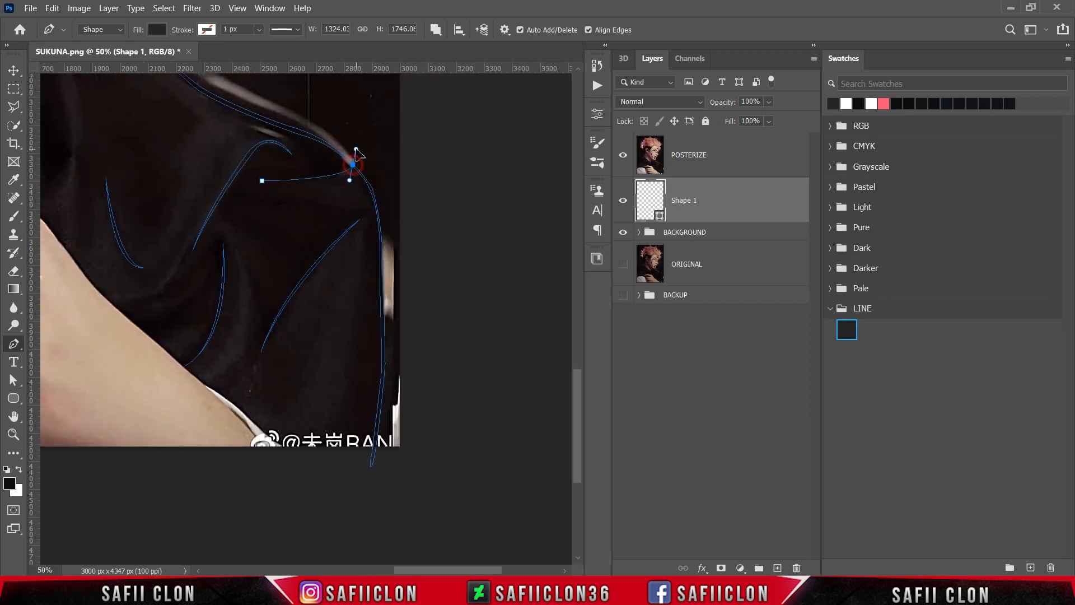
alt+click(353, 165)
drag(261, 181, 163, 178)
Start the hand outline at the canvas's lower edge beside the watermark, tracing up the forearm and across the back of the hand
scroll(334, 297, down, 1)
drag(488, 570, 439, 570)
scroll(387, 459, up, 2)
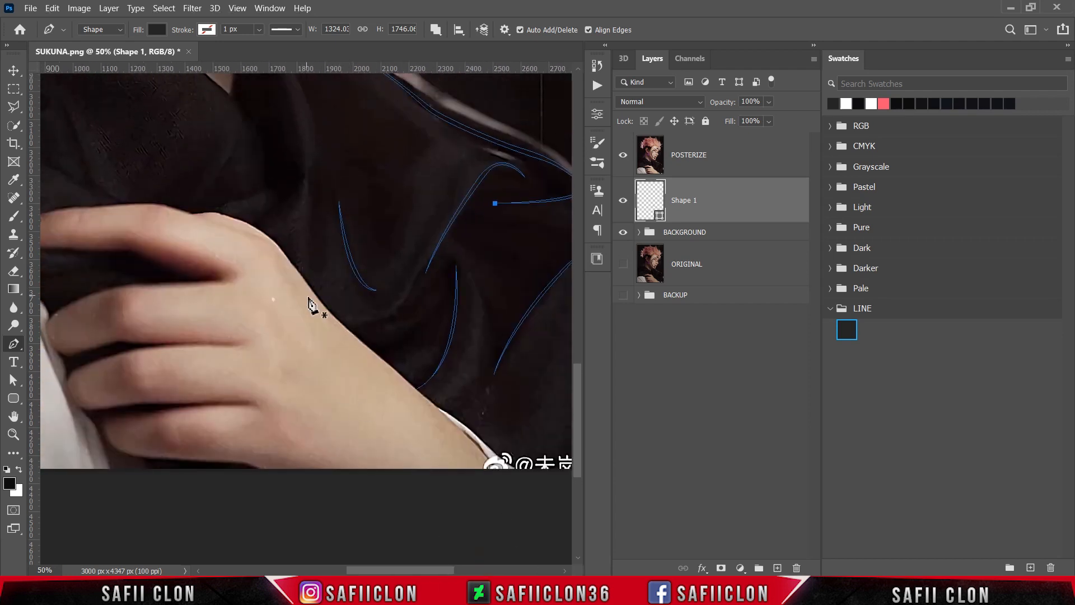
scroll(311, 305, down, 1)
click(495, 426)
click(443, 369)
drag(343, 283, 327, 267)
drag(283, 208, 276, 199)
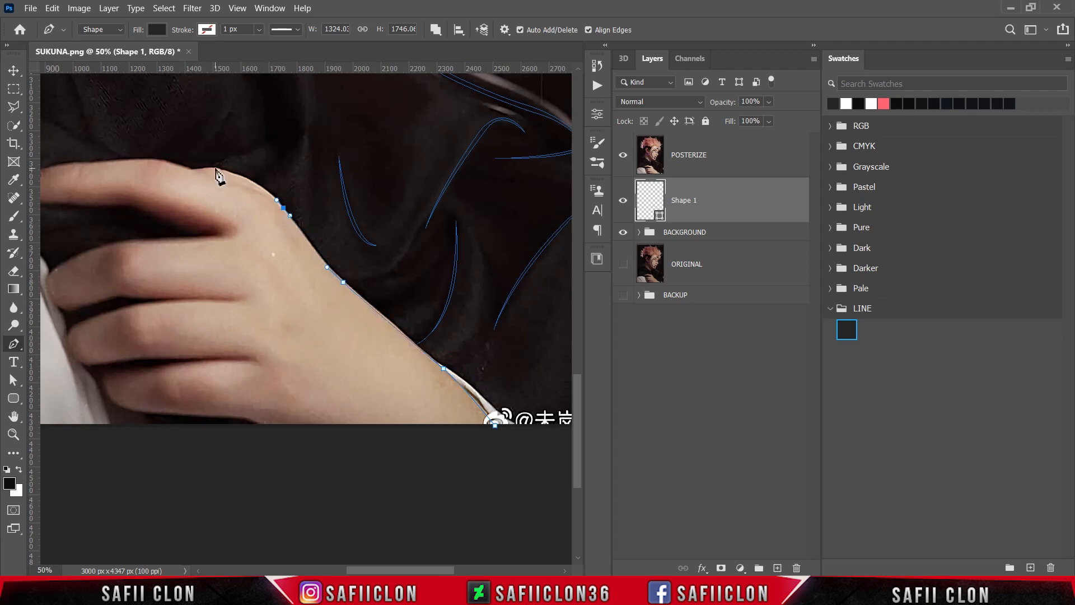
drag(221, 171, 183, 161)
Continue the hand outline over the knuckle and along the index finger's upper edge to the nail tip
drag(433, 570, 372, 571)
scroll(359, 493, up, 3)
key(ctrl+plus)
alt+click(306, 271)
click(287, 268)
click(262, 270)
drag(321, 257, 304, 256)
drag(226, 261, 188, 264)
drag(366, 571, 337, 570)
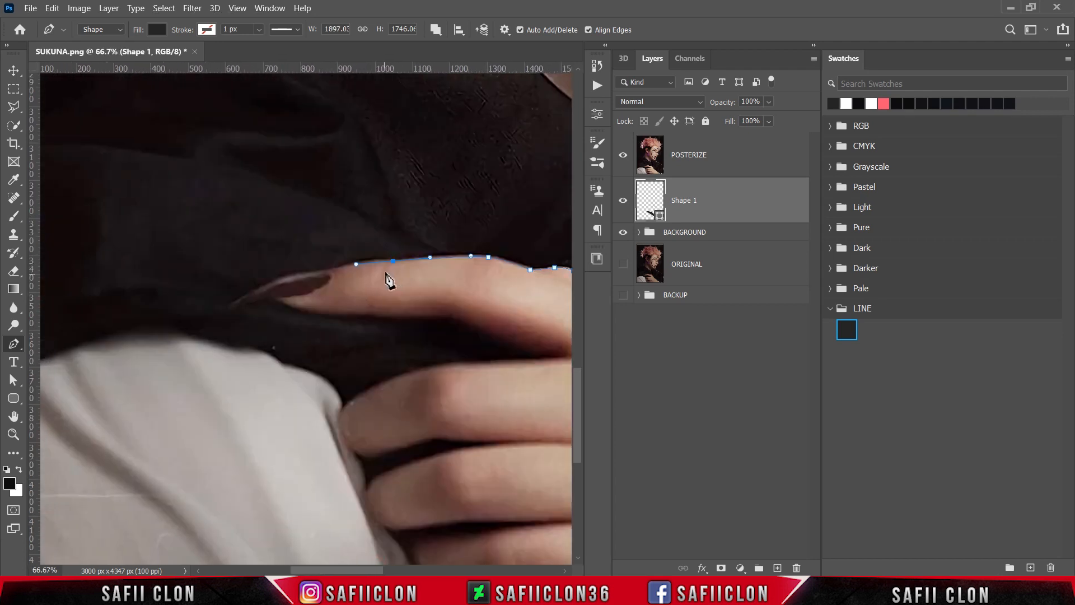
drag(353, 262, 334, 269)
drag(237, 301, 201, 330)
Trace the index finger's underside from the nail tip back into the gap above the middle finger
alt+click(238, 301)
drag(273, 299, 391, 315)
click(371, 309)
drag(456, 314, 465, 312)
alt+click(456, 315)
drag(364, 570, 395, 570)
click(390, 353)
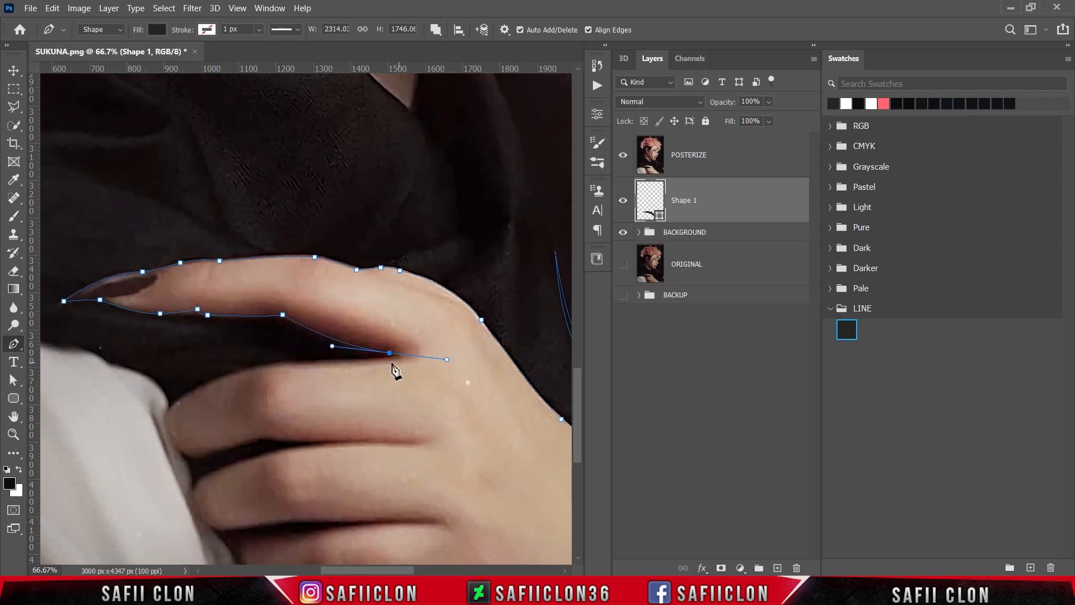
Trace the hand outline around the middle finger and into the gap above the ring finger
click(364, 360)
drag(276, 364, 260, 365)
drag(192, 392, 169, 407)
drag(174, 448, 185, 454)
click(209, 453)
drag(270, 437, 279, 439)
click(338, 440)
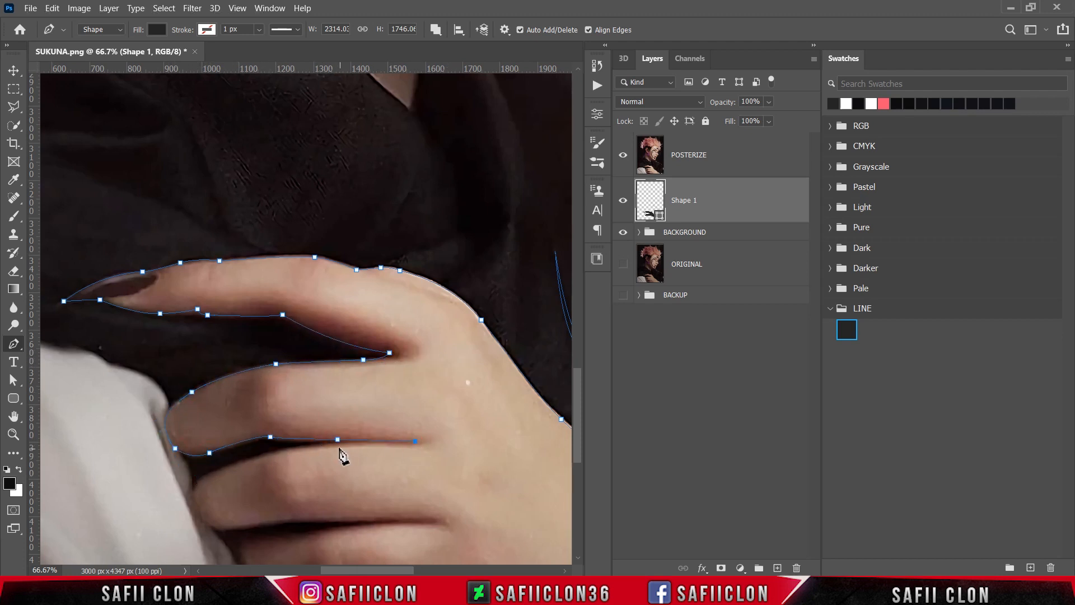
Trace around the ring and little fingers, ending the first pass of the hand outline just below the canvas's lower edge
drag(217, 530, 312, 518)
scroll(408, 415, down, 3)
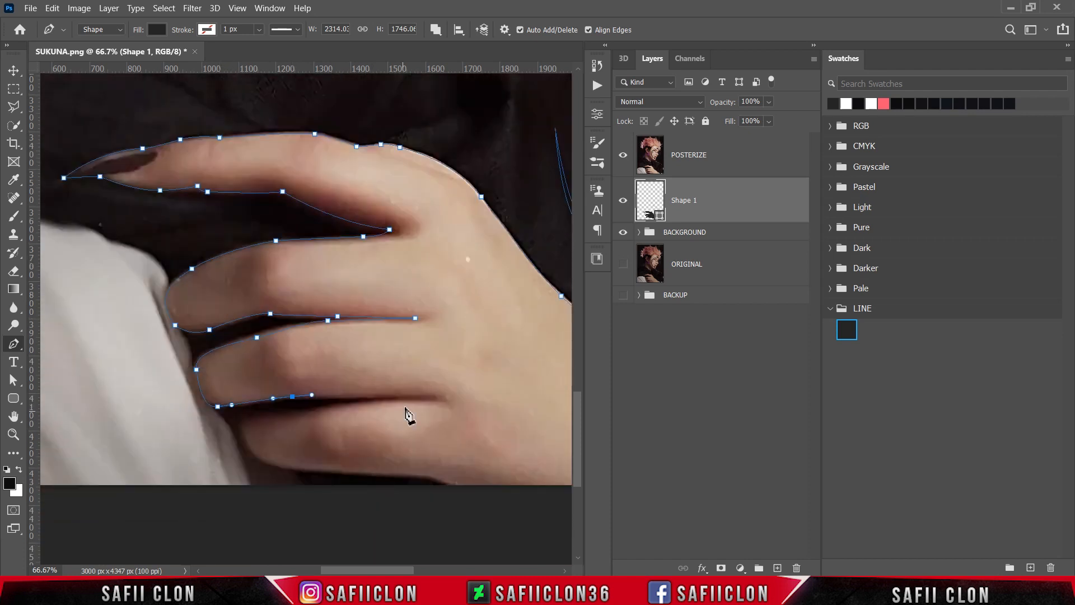
drag(323, 410, 298, 416)
drag(244, 425, 292, 469)
drag(363, 472, 386, 474)
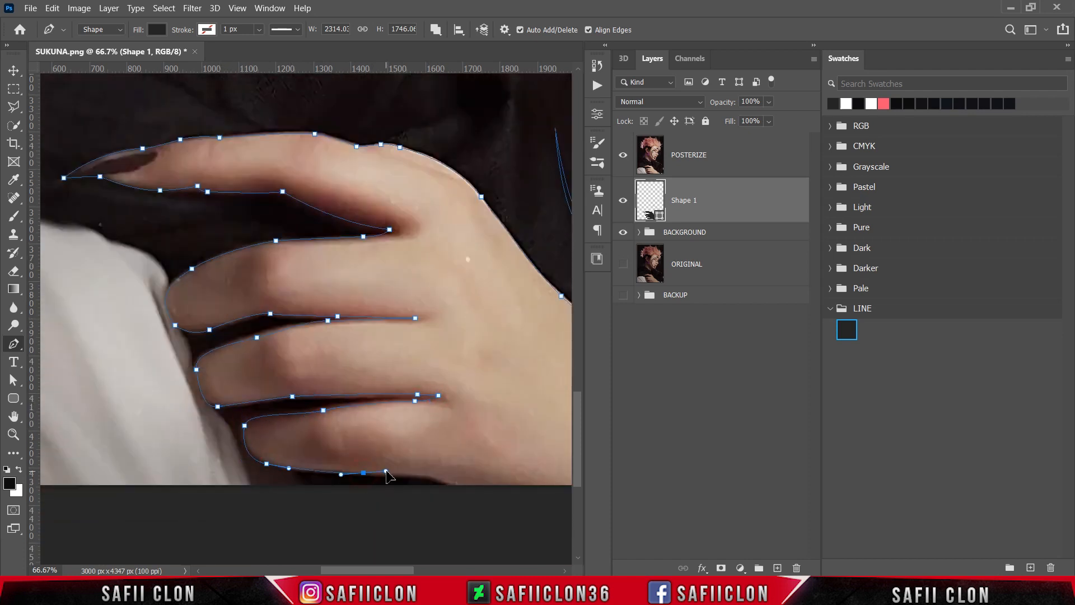
drag(468, 491, 487, 512)
Trace a closely offset return line around the little finger to give its outline thickness
key(ctrl+plus)
scroll(443, 528, down, 2)
scroll(443, 528, right, 3)
alt+click(414, 488)
click(390, 482)
drag(262, 465, 108, 450)
alt+click(262, 465)
drag(74, 418, 70, 394)
drag(80, 378, 211, 359)
drag(283, 351, 297, 351)
click(326, 348)
Continue the offset return line around the ring finger and into the gap below the middle finger
mouse_move(210, 348)
mouse_down()
mouse_move(164, 350)
mouse_move(206, 361)
mouse_up()
scroll(314, 358, left, 4)
alt+click(391, 347)
click(337, 350)
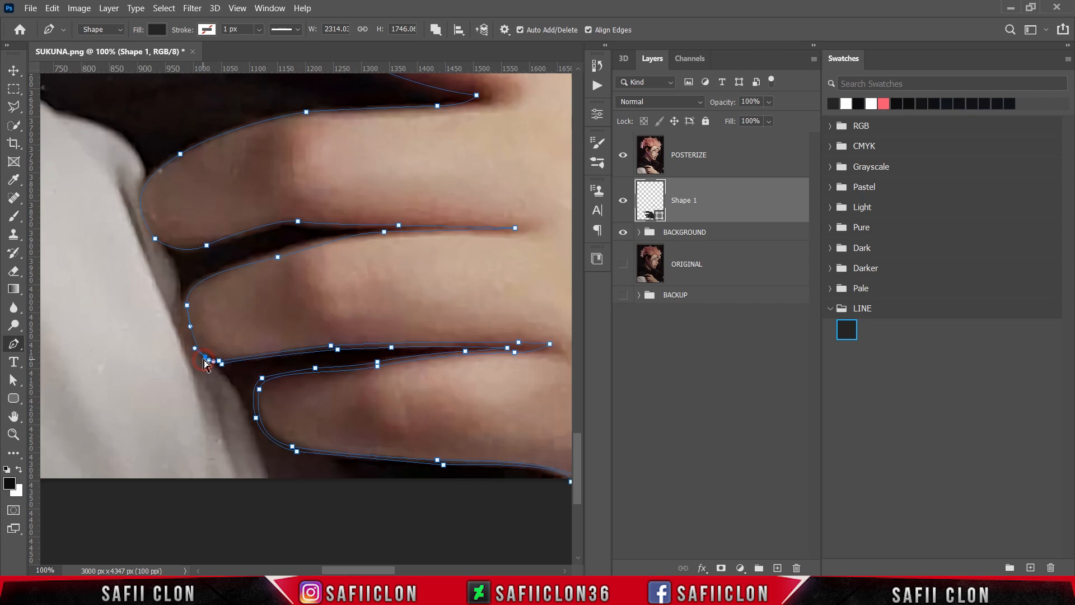
click(182, 299)
drag(223, 267, 275, 226)
click(371, 229)
click(431, 229)
alt+click(336, 229)
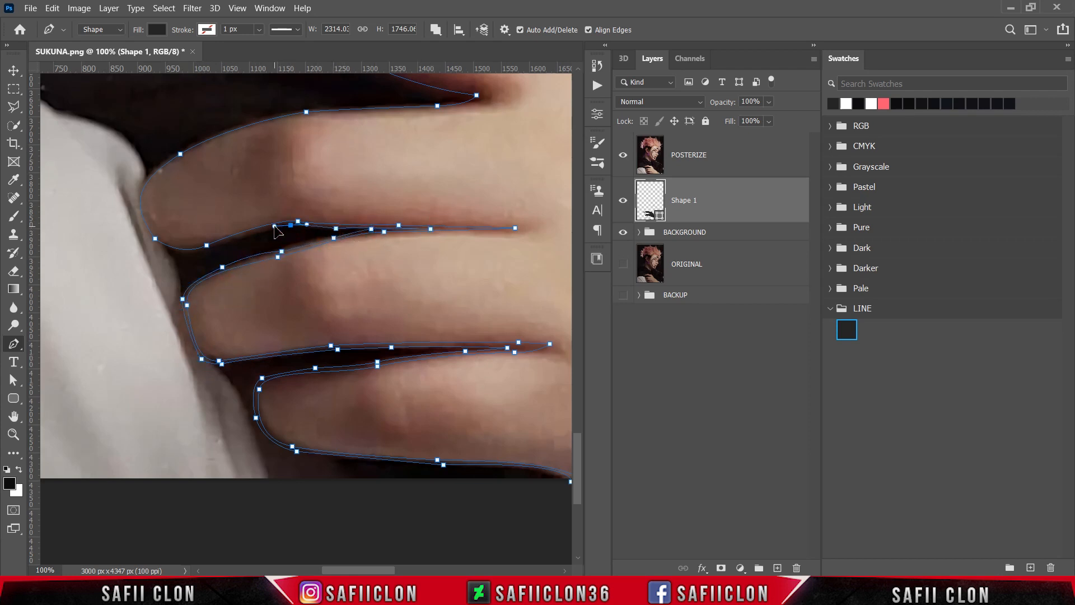
Continue the offset return line around the middle finger to the inner corner below the index finger
click(213, 247)
drag(157, 244, 170, 251)
key(ctrl+z)
drag(137, 191, 188, 146)
scroll(224, 185, up, 4)
drag(306, 230, 376, 219)
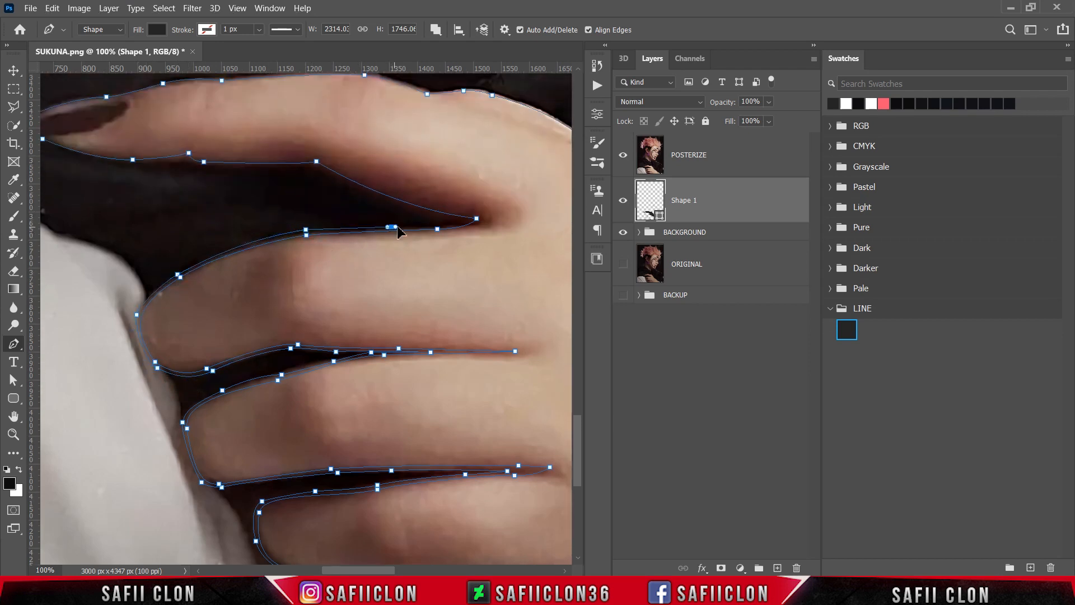
click(477, 218)
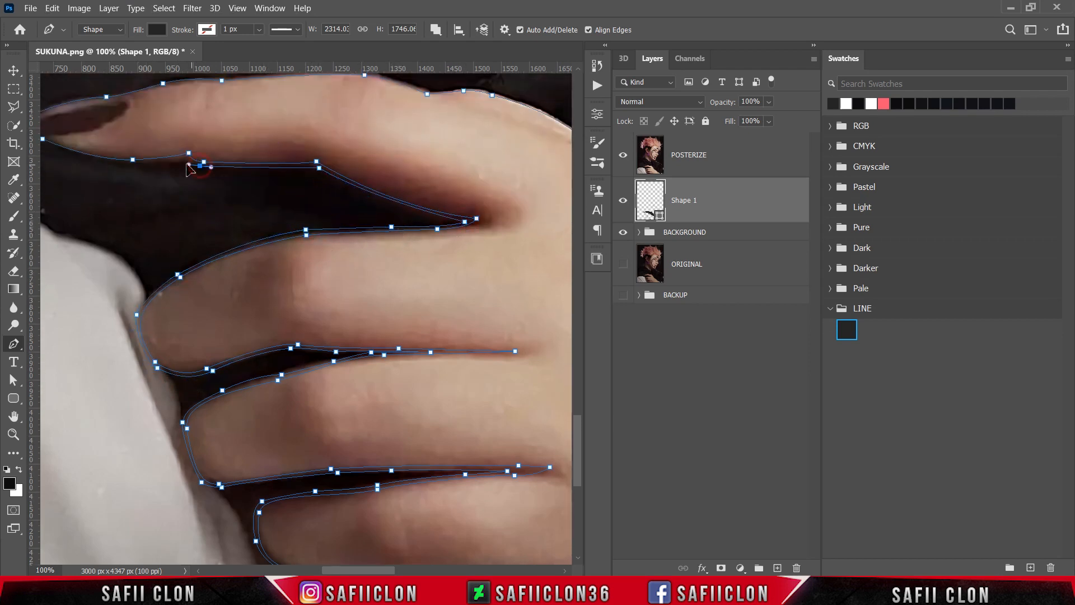
Run the offset return line along the index finger's underside, around the nail tip and back along its upper edge
scroll(376, 197, left, 5)
drag(326, 165, 318, 163)
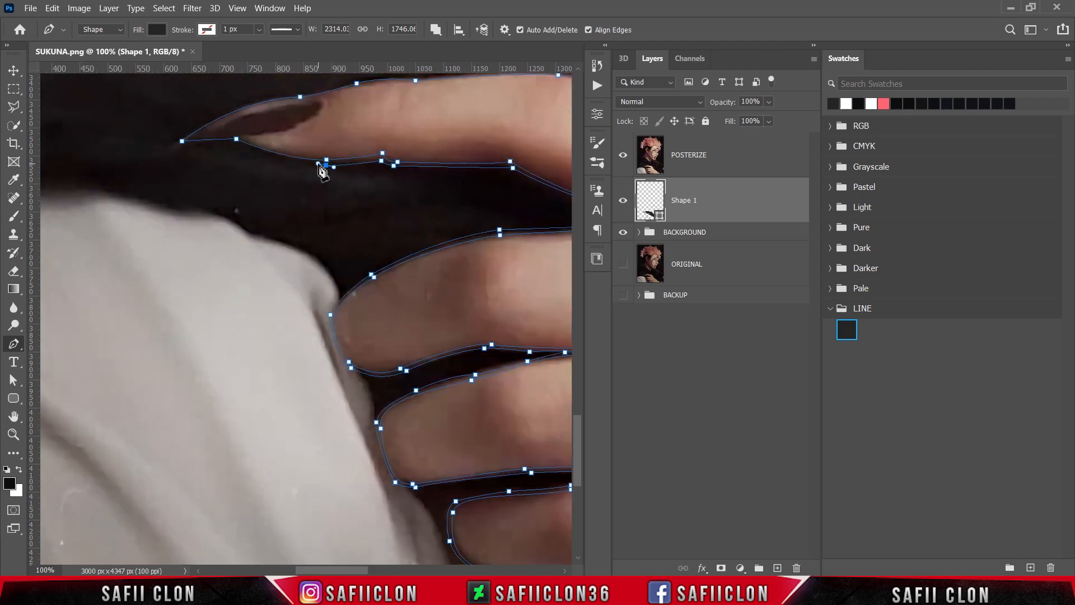
drag(236, 143, 162, 122)
alt+click(236, 144)
click(178, 143)
scroll(178, 143, up, 1)
drag(297, 138, 424, 121)
alt+click(297, 139)
scroll(420, 174, right, 5)
drag(312, 116, 335, 119)
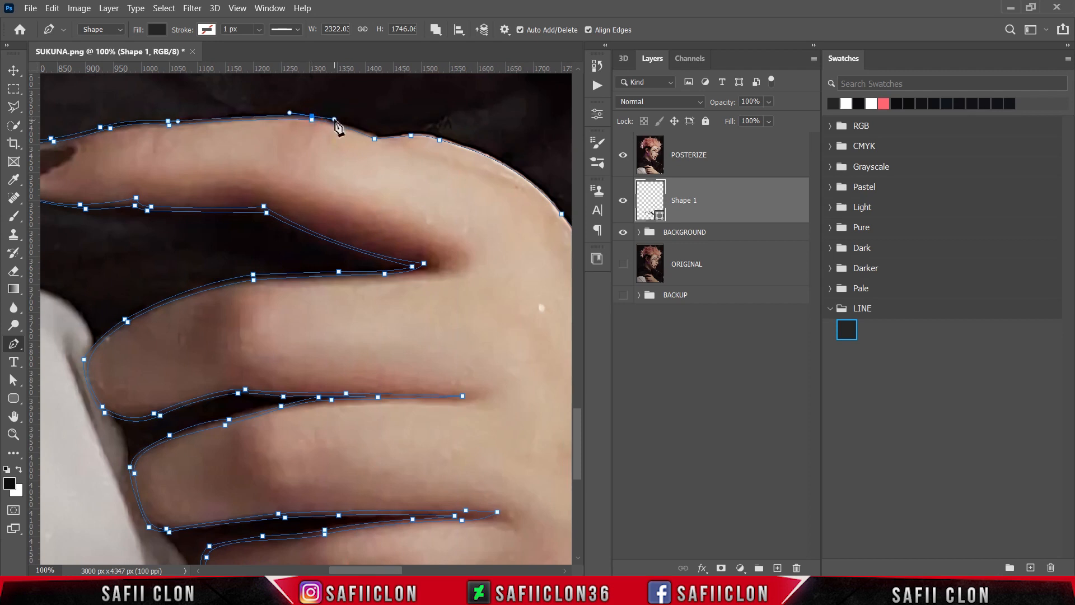
Continue the offset return line over the index knuckle and down the back of the hand
click(375, 135)
click(411, 132)
drag(481, 149, 498, 155)
scroll(456, 181, right, 5)
drag(315, 211, 349, 248)
alt+click(317, 213)
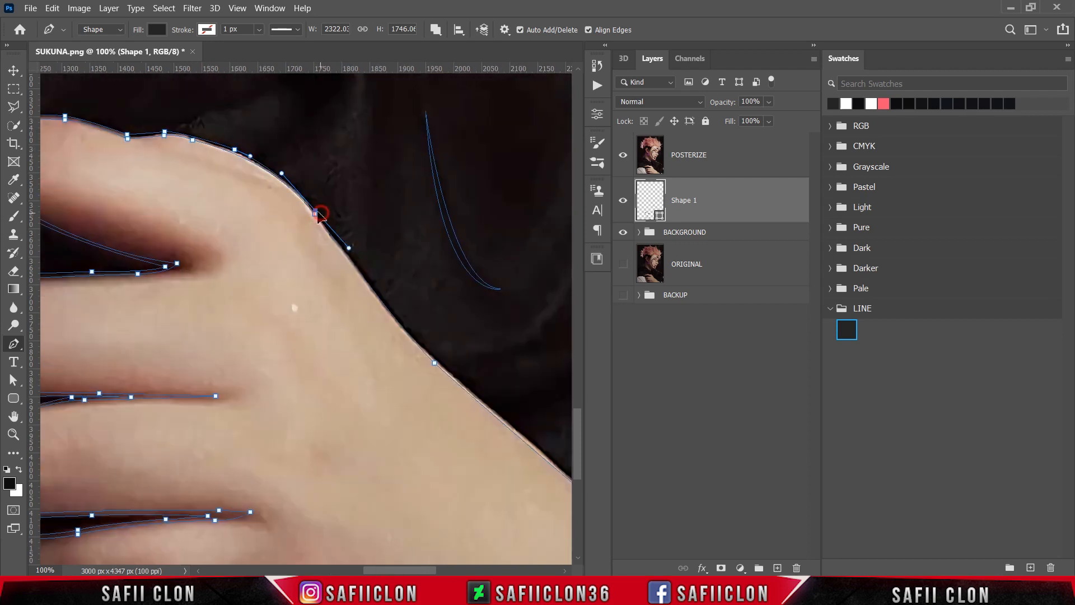
Run the return line down the wrist and forearm, and close the hand outline at the canvas's lower edge
drag(444, 366, 482, 395)
scroll(448, 488, right, 3)
scroll(442, 495, down, 3)
click(428, 372)
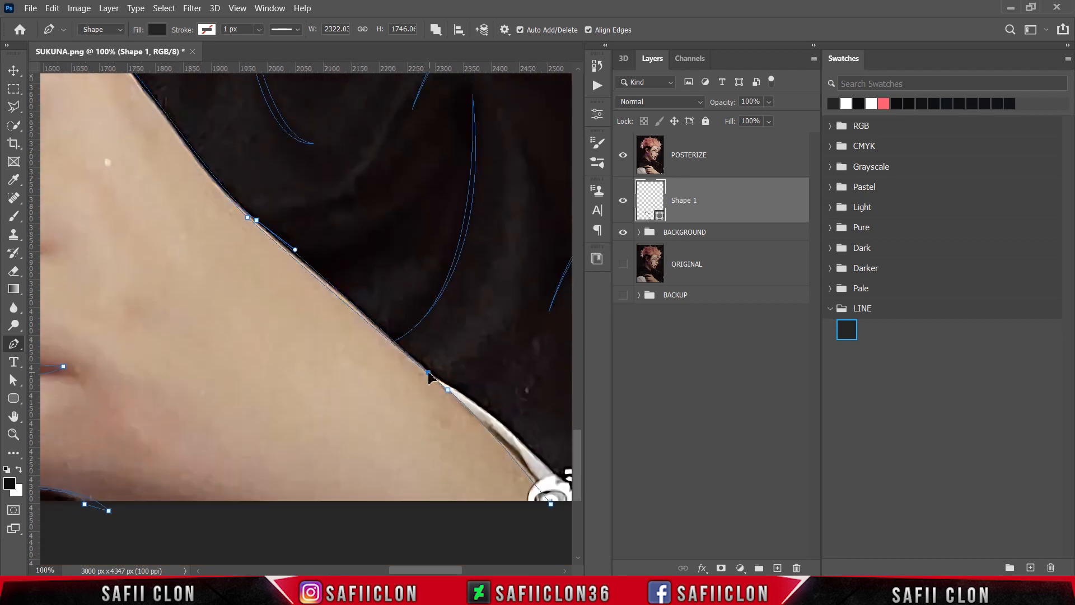
scroll(441, 538, right, 5)
scroll(384, 499, down, 3)
drag(274, 426, 292, 473)
Draw a thin closed line along the outer edge of the white cuff between the forearm and the sleeve
click(323, 430)
drag(288, 407, 274, 397)
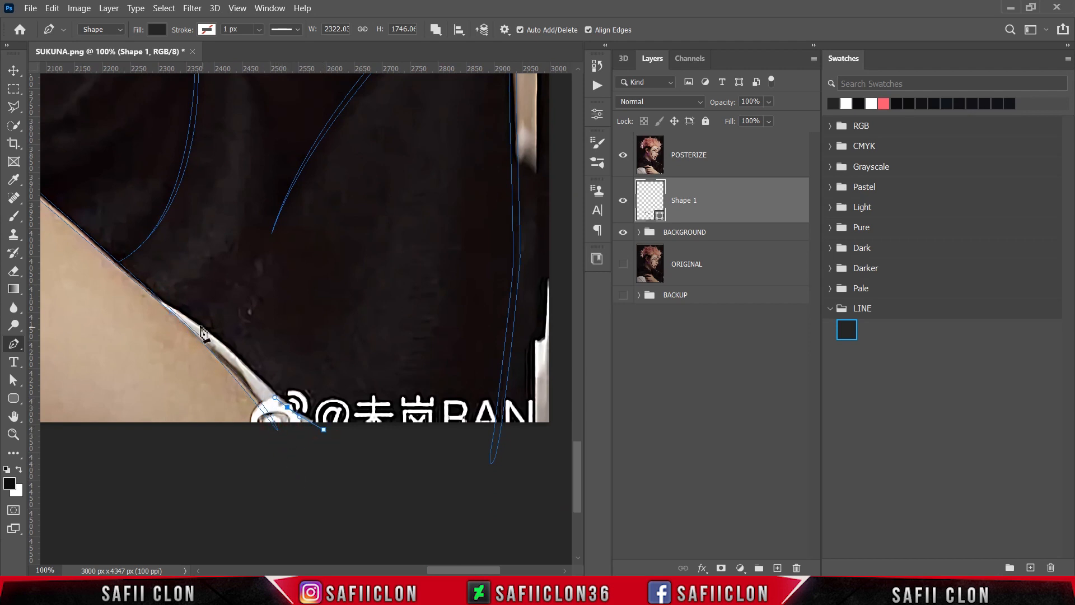
click(163, 306)
click(326, 430)
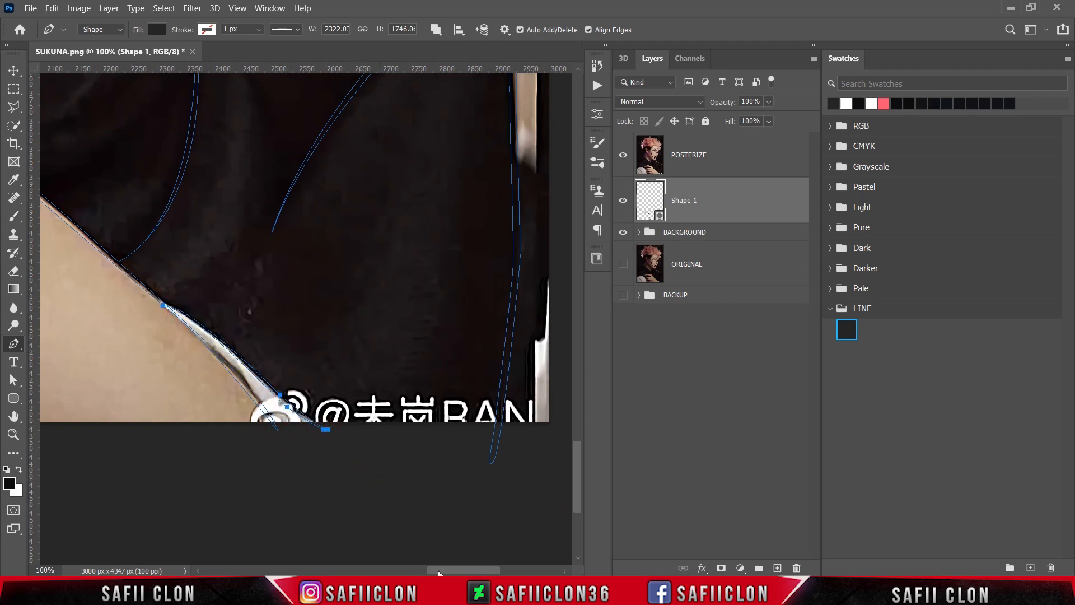
Draw a short, thin closed crease line from the index knuckle onto the back of the hand
drag(439, 571, 354, 571)
scroll(302, 331, up, 8)
click(285, 204)
drag(401, 242, 431, 254)
alt+click(401, 242)
drag(278, 203, 246, 184)
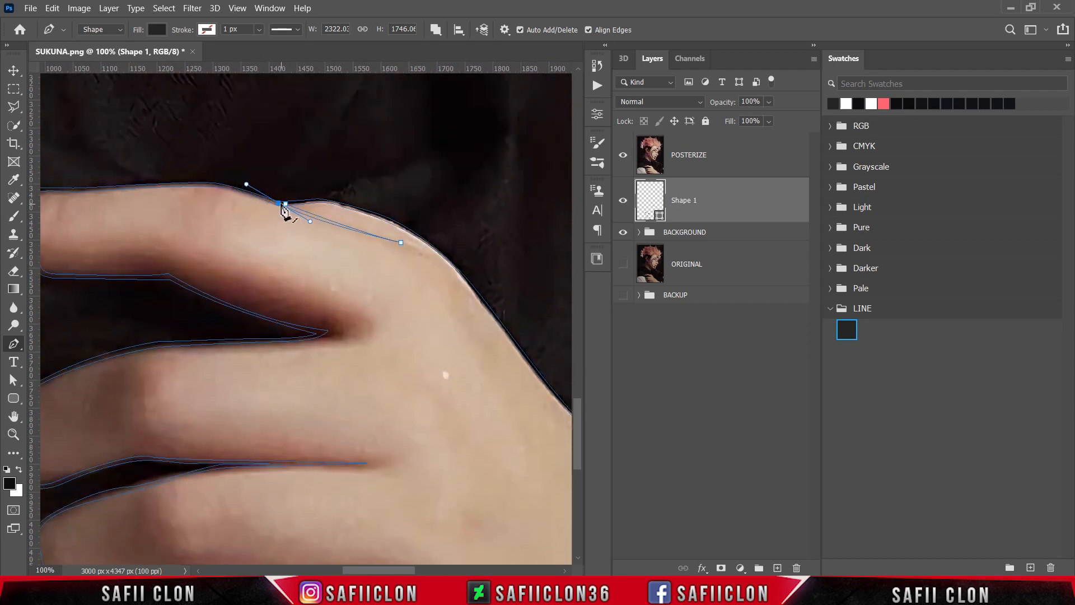
click(286, 204)
Draw the inner contour of the index fingernail, curving around the nail base and back along its upper edge
drag(397, 570, 355, 570)
click(262, 209)
drag(285, 222, 267, 234)
drag(215, 245, 191, 245)
key(ctrl+z)
drag(256, 241, 236, 244)
click(201, 251)
key(ctrl+plus)
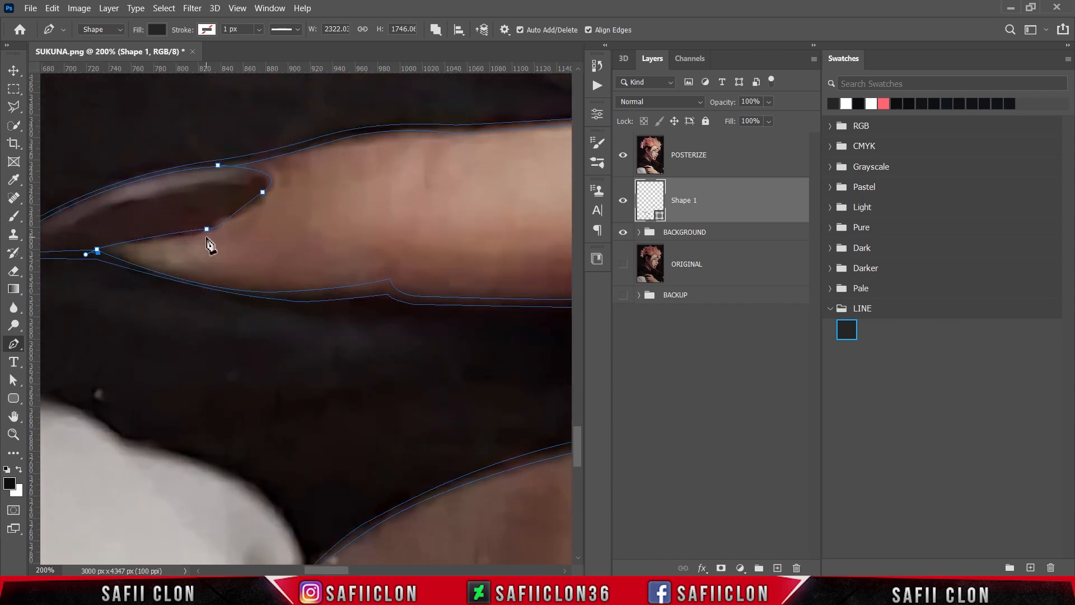
drag(217, 166, 147, 160)
ctrl+click(231, 169)
Review the hand and robe line art with the POSTERIZE layer hidden, and show that layer again
key(ctrl+minus)
key(ctrl+minus)
key(ctrl+minus)
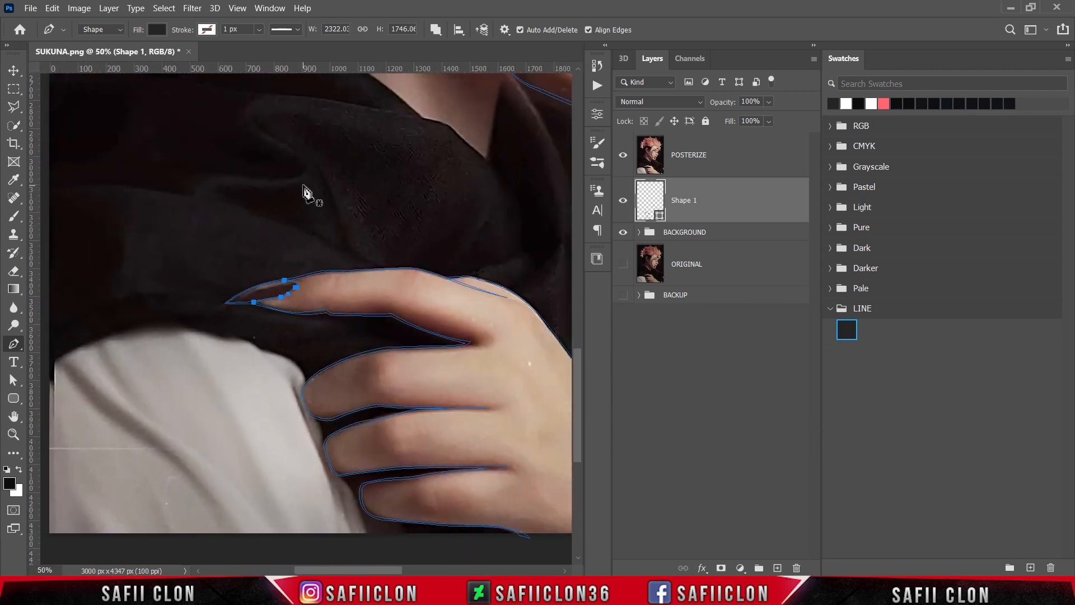
click(622, 155)
key(Escape)
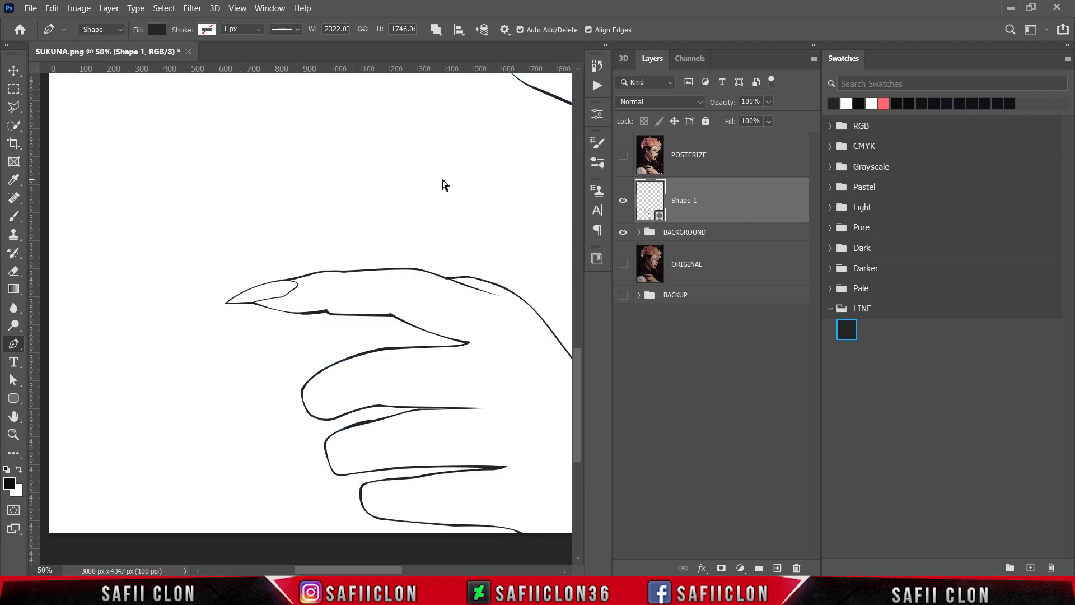
key(ctrl+minus)
key(ctrl+minus)
key(ctrl+minus)
key(ctrl+minus)
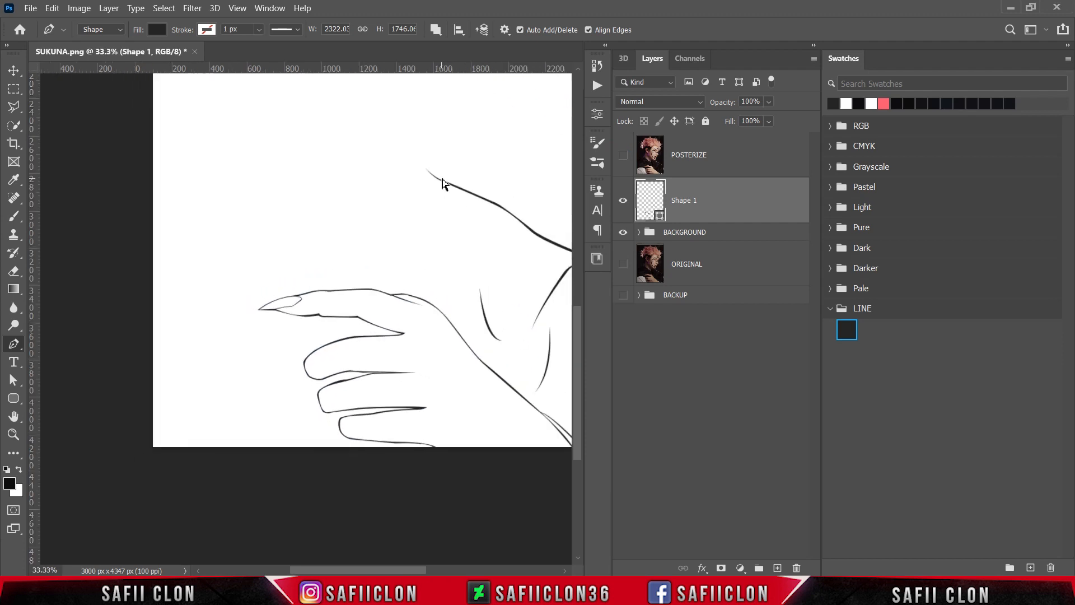
key(ctrl+plus)
key(ctrl+plus)
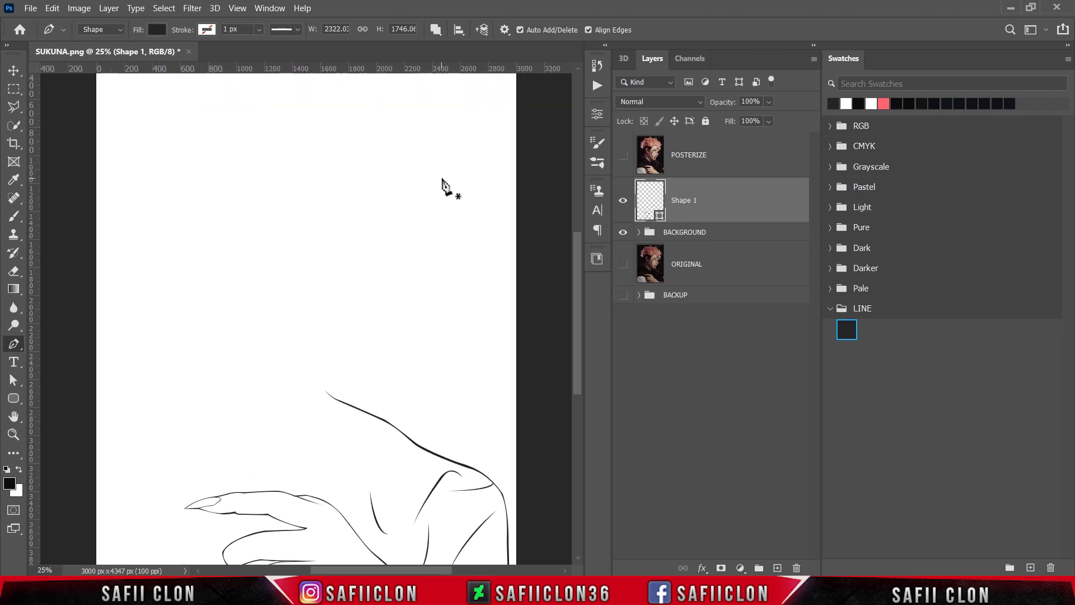
scroll(445, 224, down, 4)
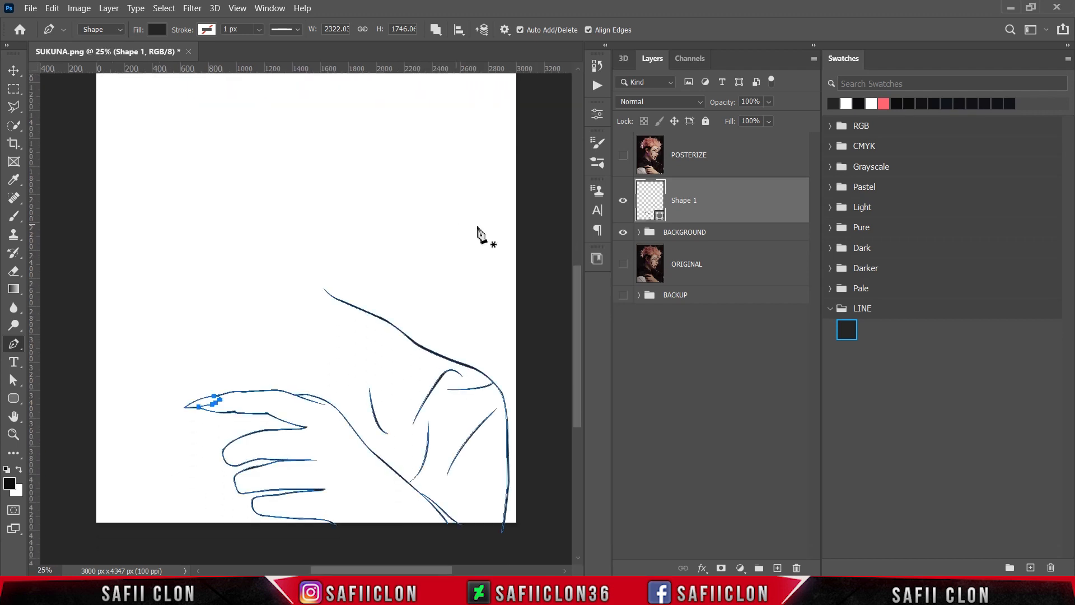
click(623, 154)
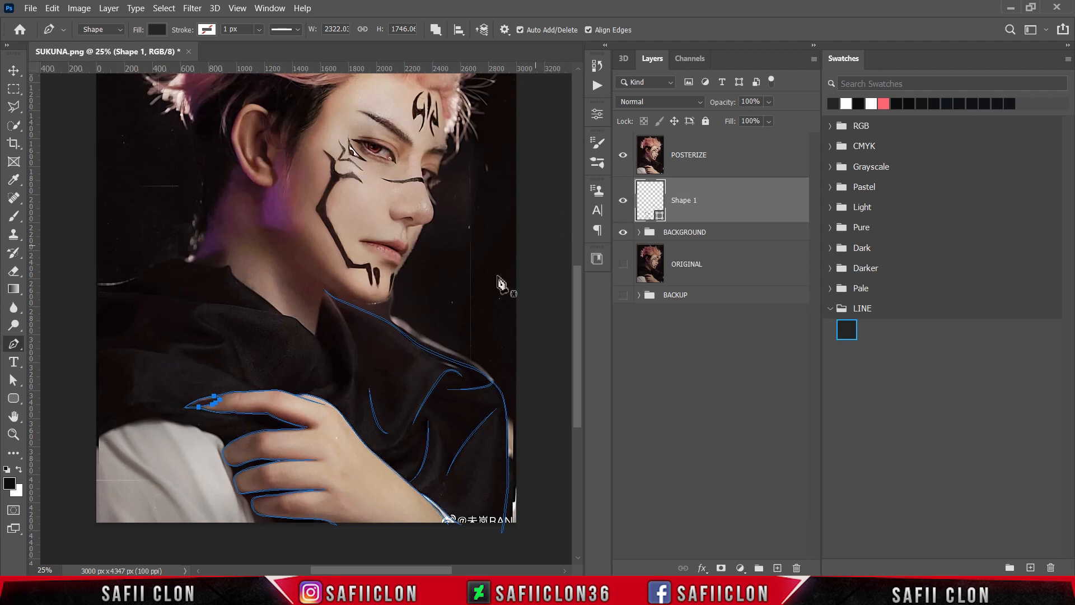
Draw a thin curved fold line from the robe's collar tip below the jaw down into the chest
key(ctrl+plus)
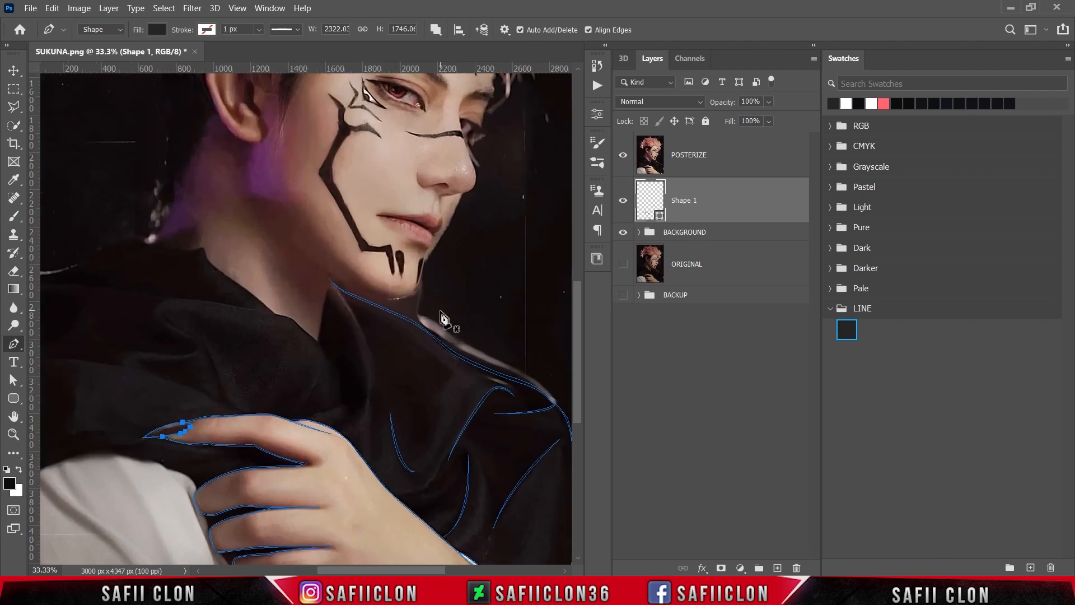
scroll(442, 320, down, 3)
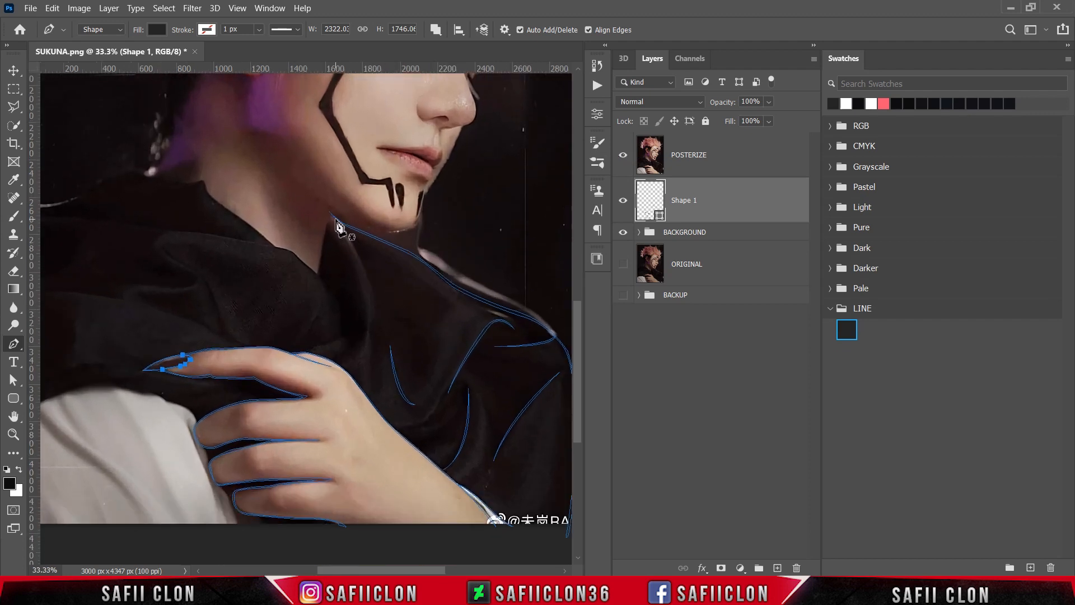
key(ctrl+plus)
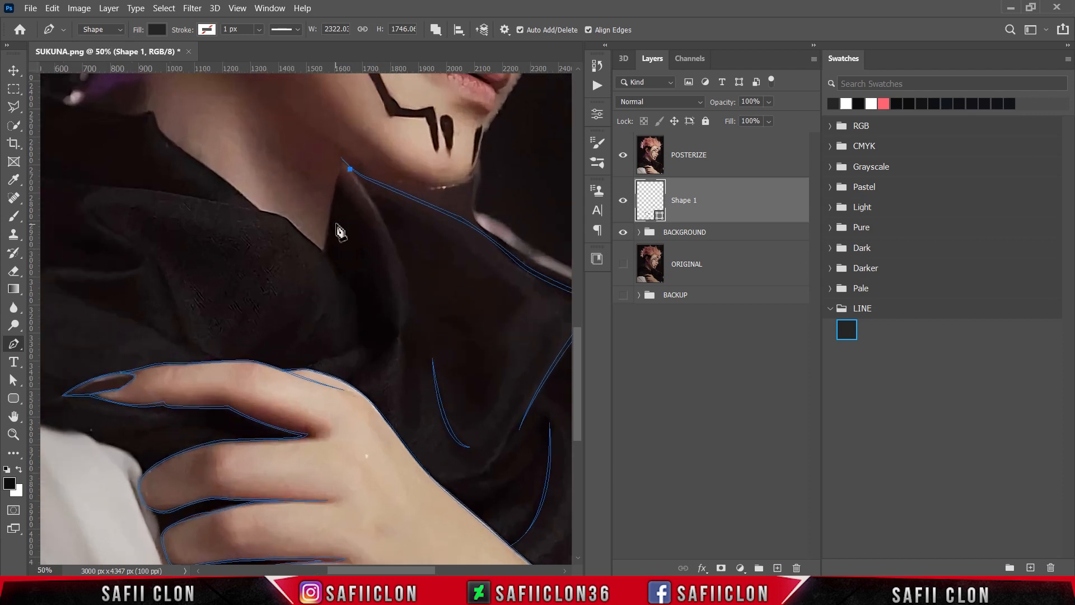
drag(409, 323, 430, 271)
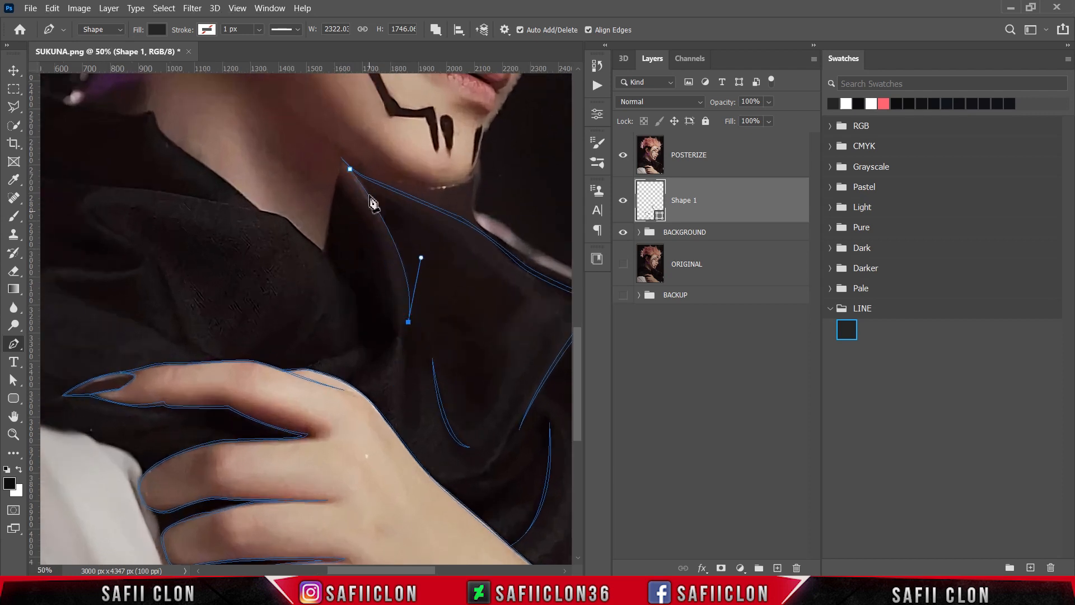
scroll(272, 90, up, 1)
scroll(341, 203, down, 2)
Start a collar line inside the robe, tracing up to the neckline and along the upper fold to the canvas's left edge
scroll(358, 359, up, 5)
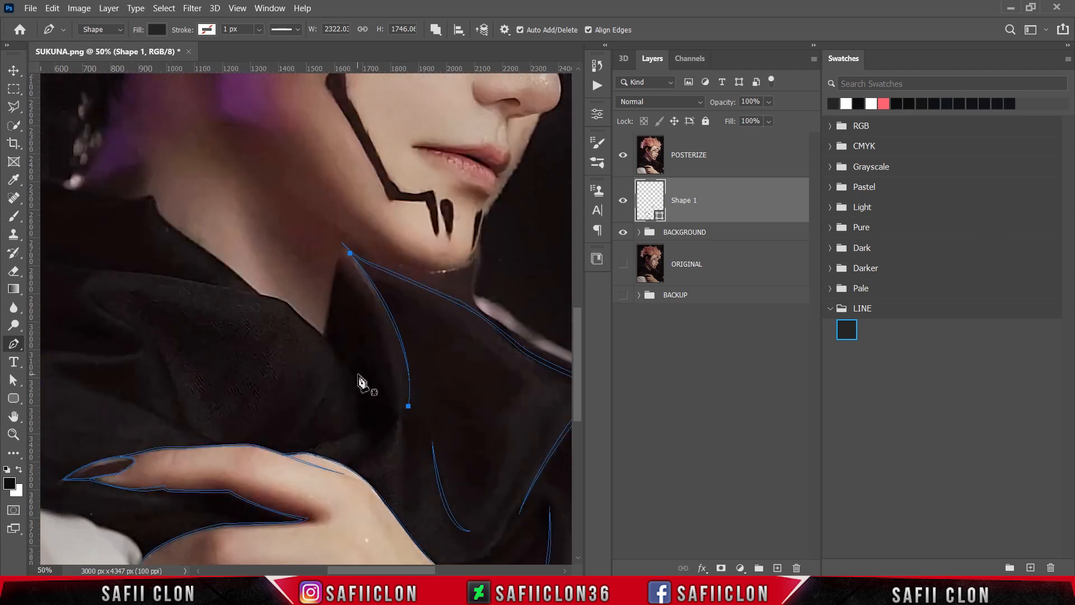
drag(403, 569, 373, 570)
click(502, 402)
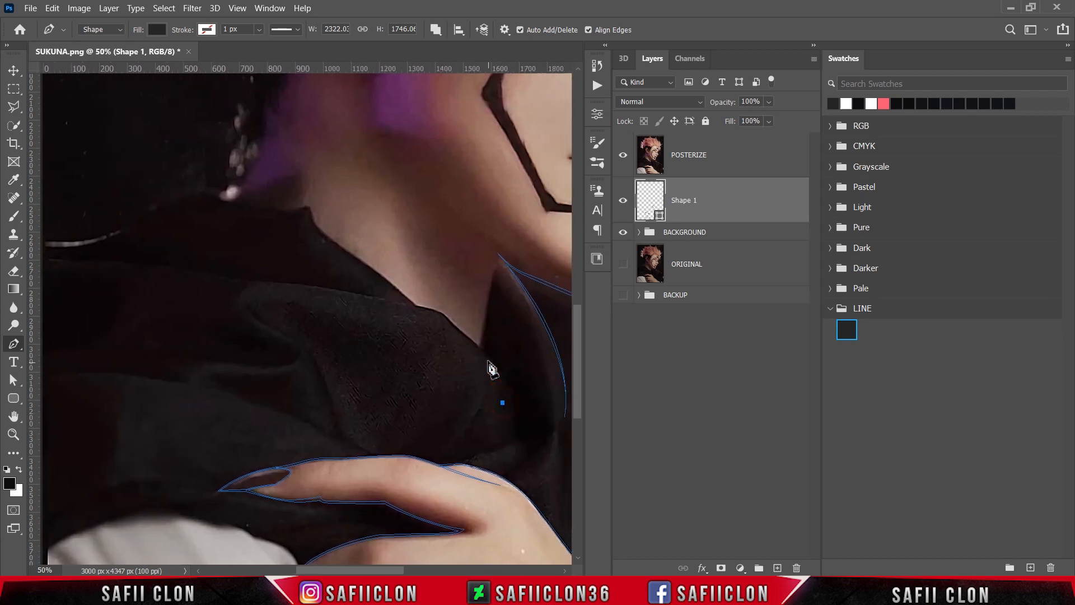
drag(476, 347, 458, 326)
click(440, 313)
drag(401, 304, 369, 298)
drag(390, 570, 376, 569)
drag(340, 284, 318, 283)
drag(235, 270, 192, 247)
click(103, 263)
Continue the collar line back along the upper fold and up the neckline to the collar's back corner
key(ctrl+plus)
drag(351, 269, 371, 270)
scroll(426, 338, right, 3)
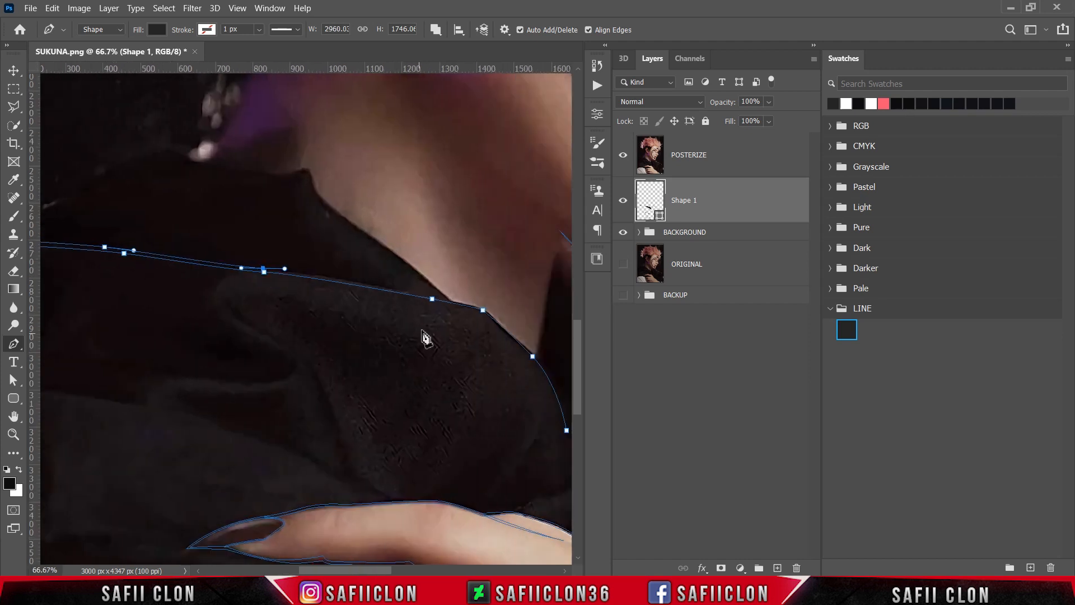
click(412, 291)
click(447, 297)
drag(333, 211, 307, 170)
scroll(327, 223, left, 3)
click(383, 170)
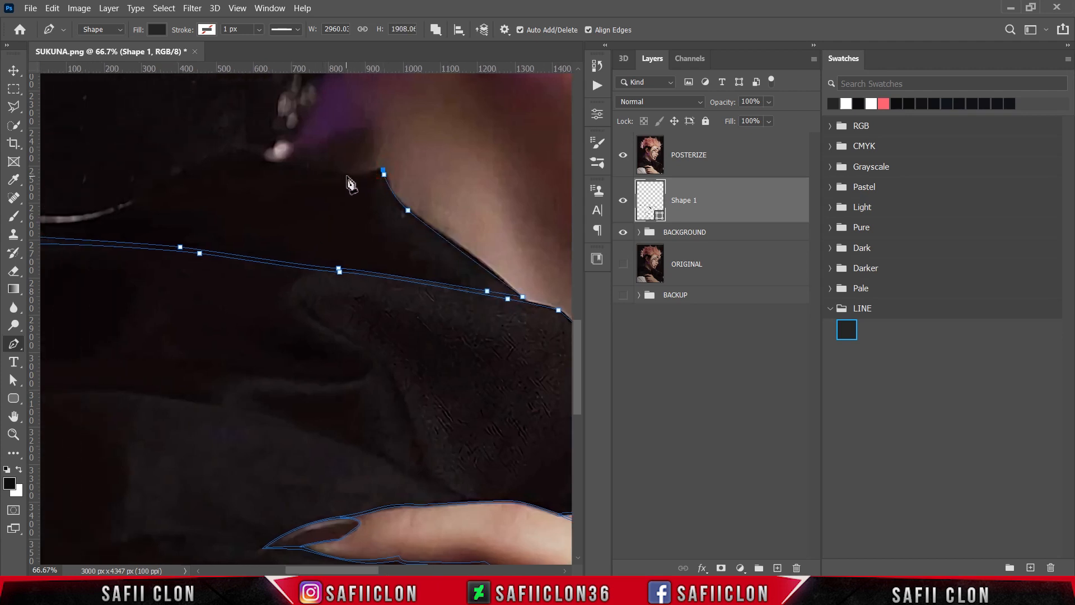
Trace the collar's top edge from its back corner over the shoulder hump to the canvas's left edge
click(259, 158)
scroll(259, 158, left, 8)
scroll(259, 158, up, 2)
click(422, 212)
click(397, 222)
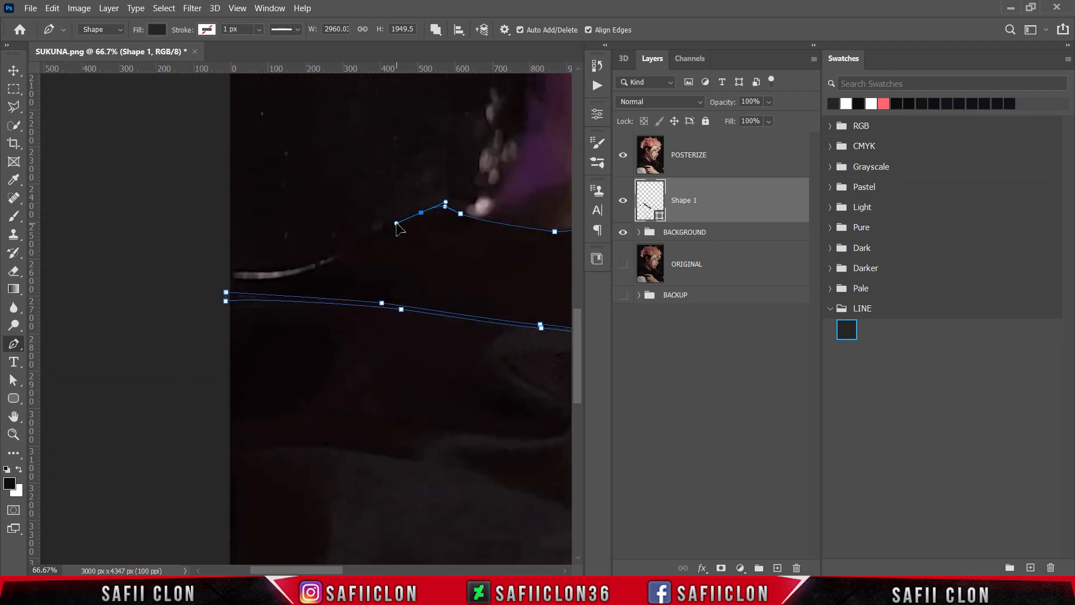
drag(232, 271, 192, 237)
alt+click(232, 271)
click(227, 265)
Trace back along the shoulder edge and neckline with a slight offset, closing the collar line as a thin shape
drag(276, 274, 307, 269)
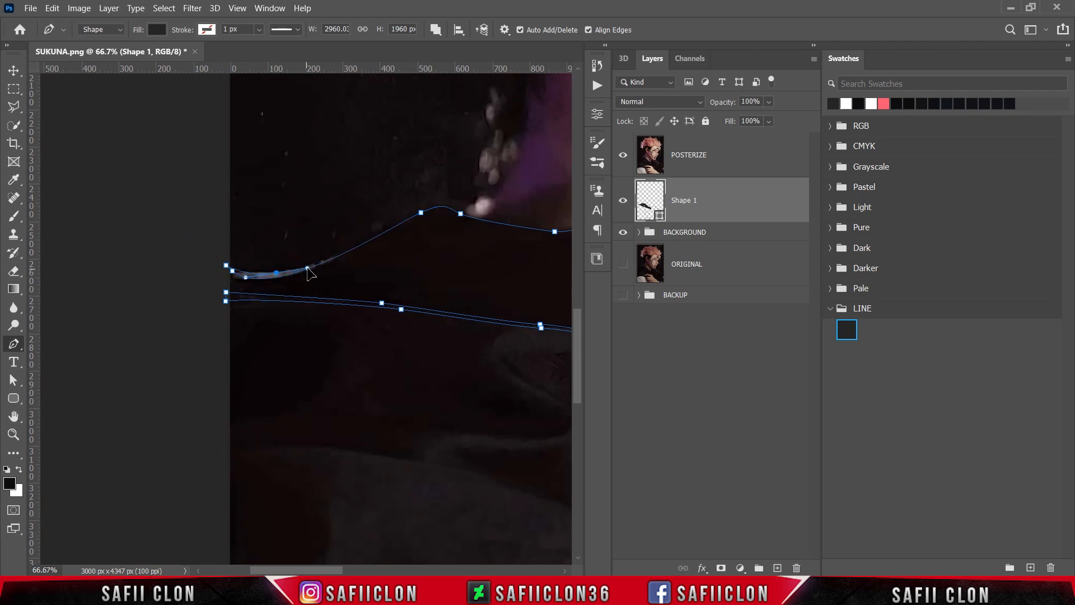
drag(374, 234, 466, 212)
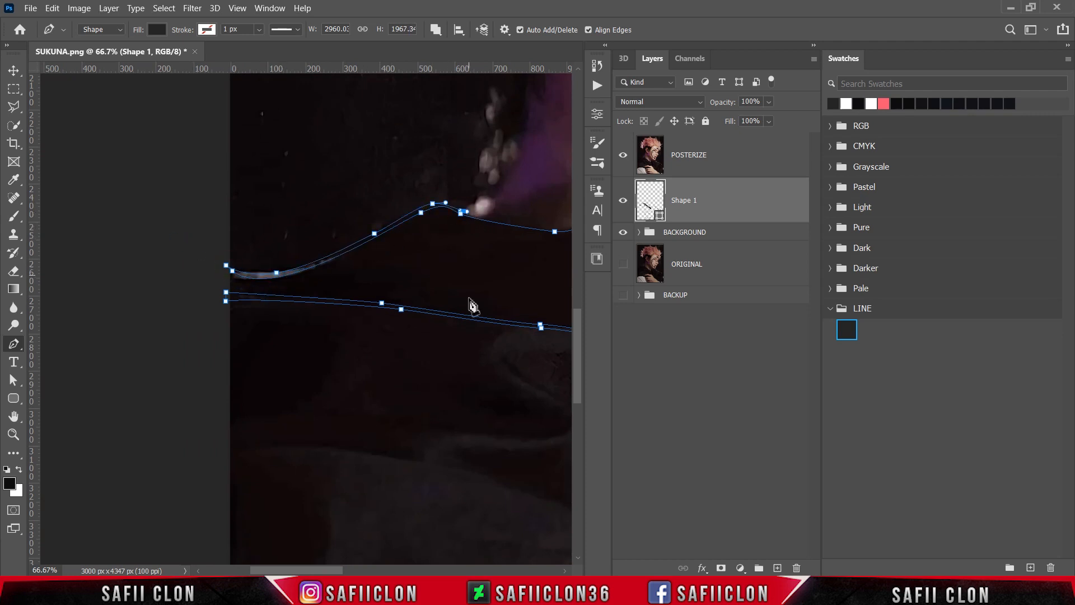
drag(330, 570, 366, 570)
drag(338, 227, 385, 216)
alt+click(338, 228)
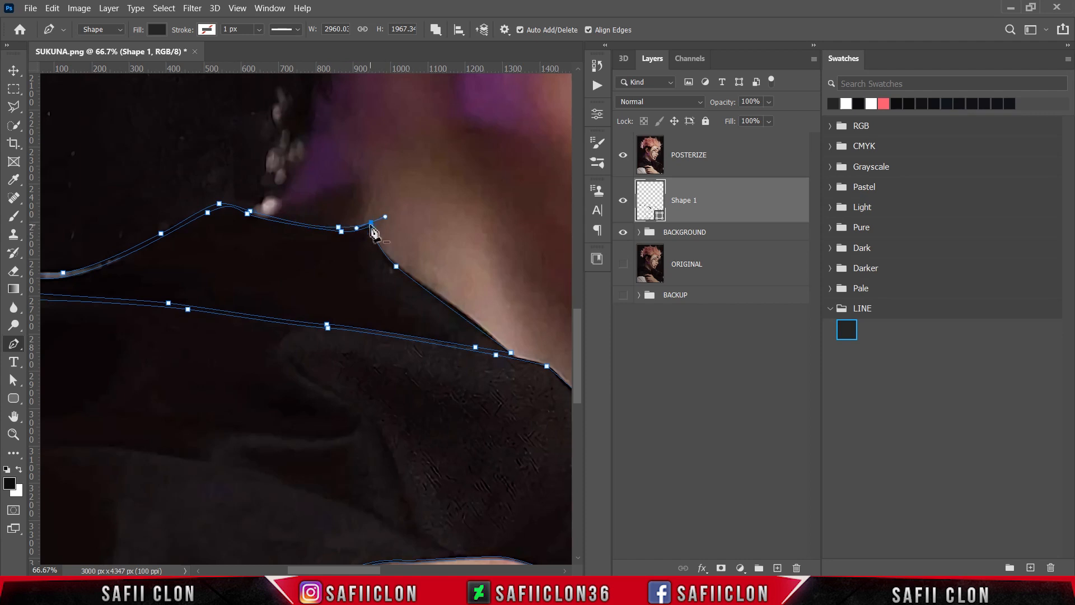
drag(447, 302, 496, 332)
scroll(333, 398, right, 5)
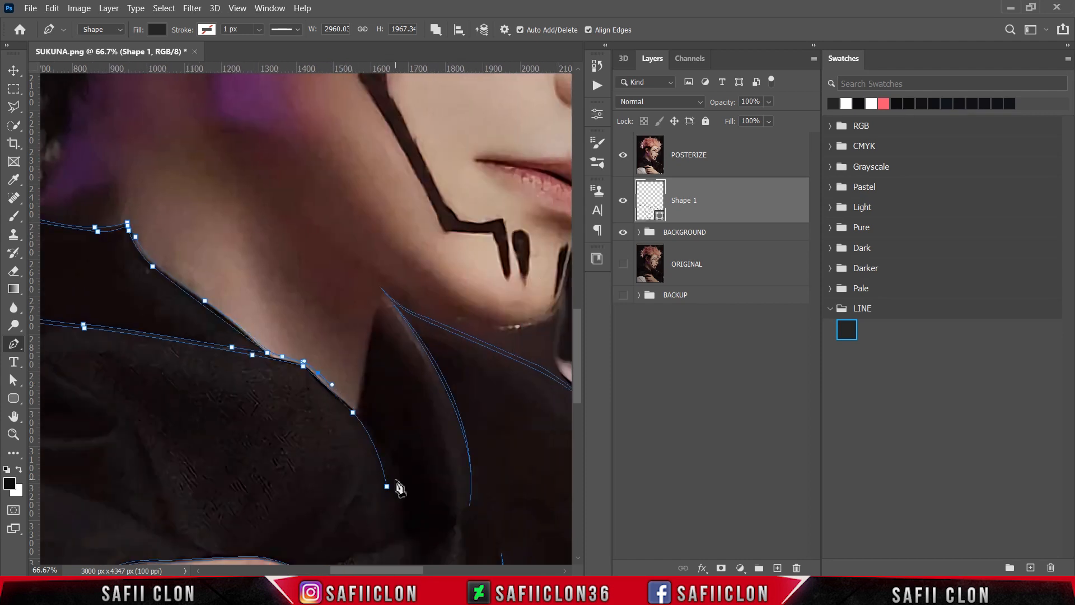
scroll(336, 392, down, 2)
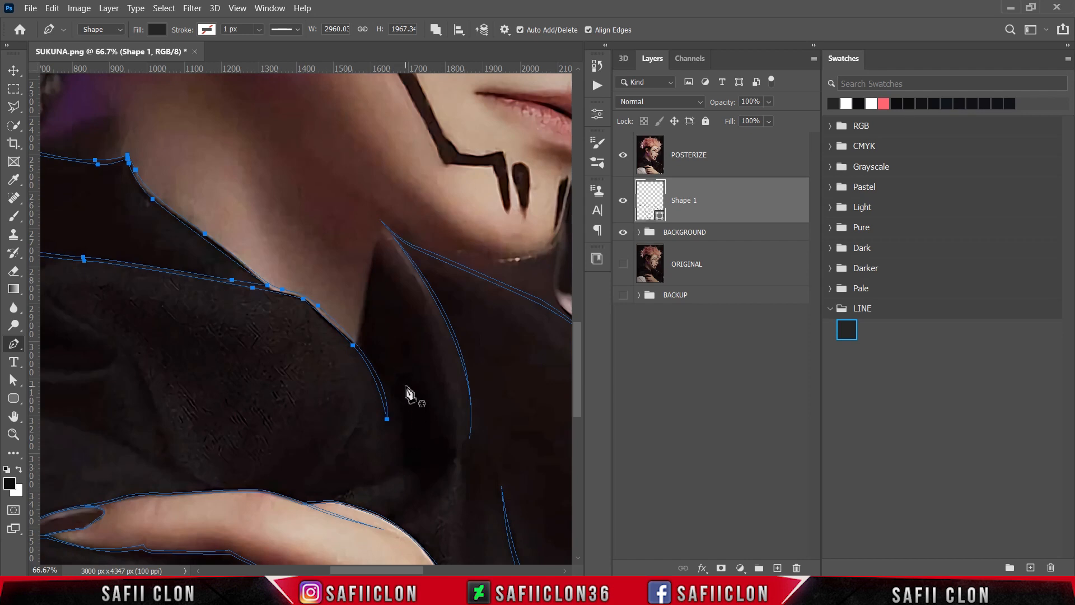
Draw a thin line along the neck side of the front collar, between its tip and the neckline's lowest point
click(380, 216)
drag(356, 345, 358, 356)
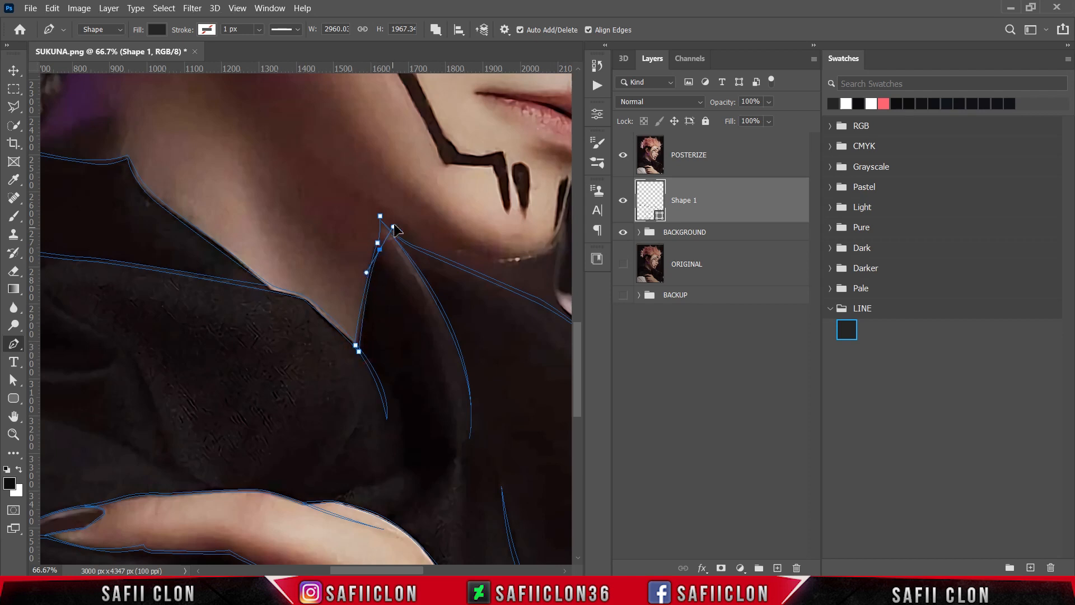
drag(420, 570, 409, 570)
scroll(475, 403, down, 2)
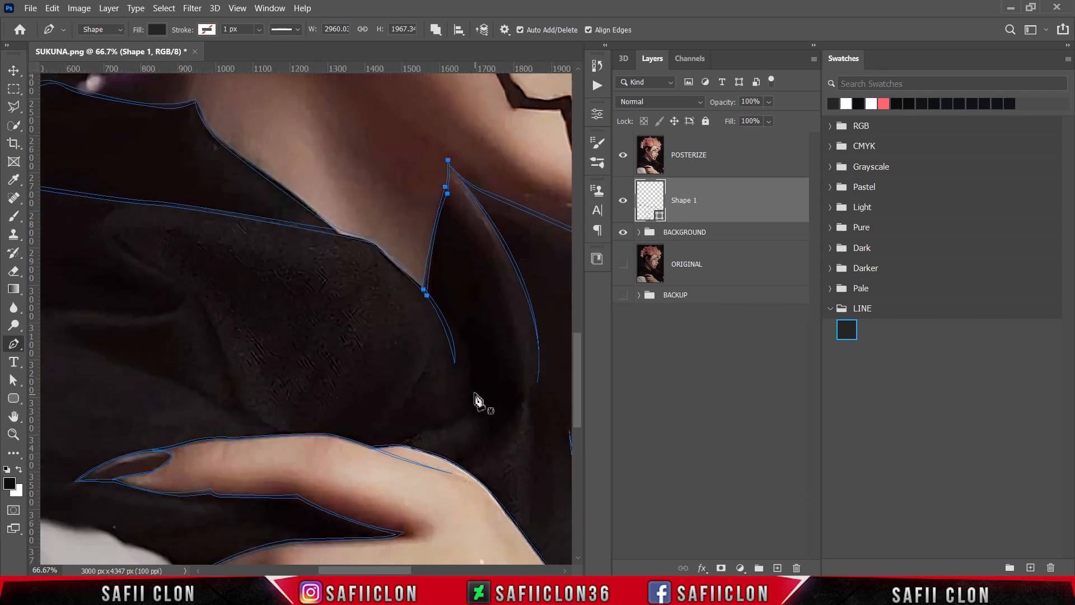
Draw a thin curved fold line on the chest, bending from below the collar opening down to the hand's knuckle
click(473, 354)
drag(398, 445, 291, 473)
alt+click(398, 445)
drag(473, 354, 468, 281)
Draw a thin arched fold line from the canvas's left edge across the middle of the sleeve
drag(402, 570, 357, 551)
click(94, 335)
key(ctrl+minus)
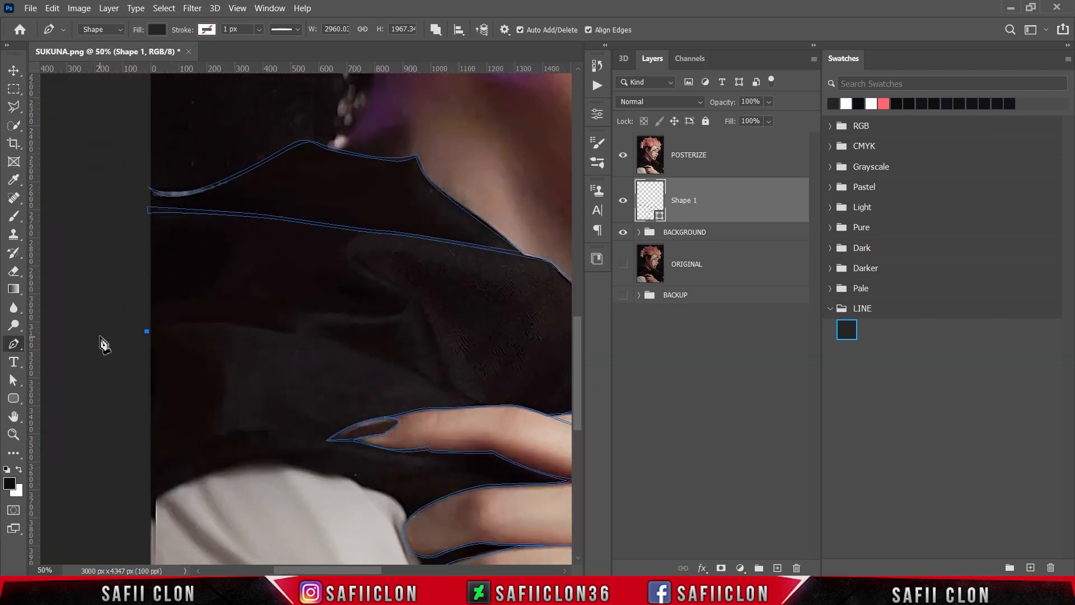
drag(356, 351, 479, 402)
alt+click(357, 352)
drag(147, 331, 59, 368)
Draw a second fold line from beneath the arched fold down to the upper edge of the index finger
click(269, 343)
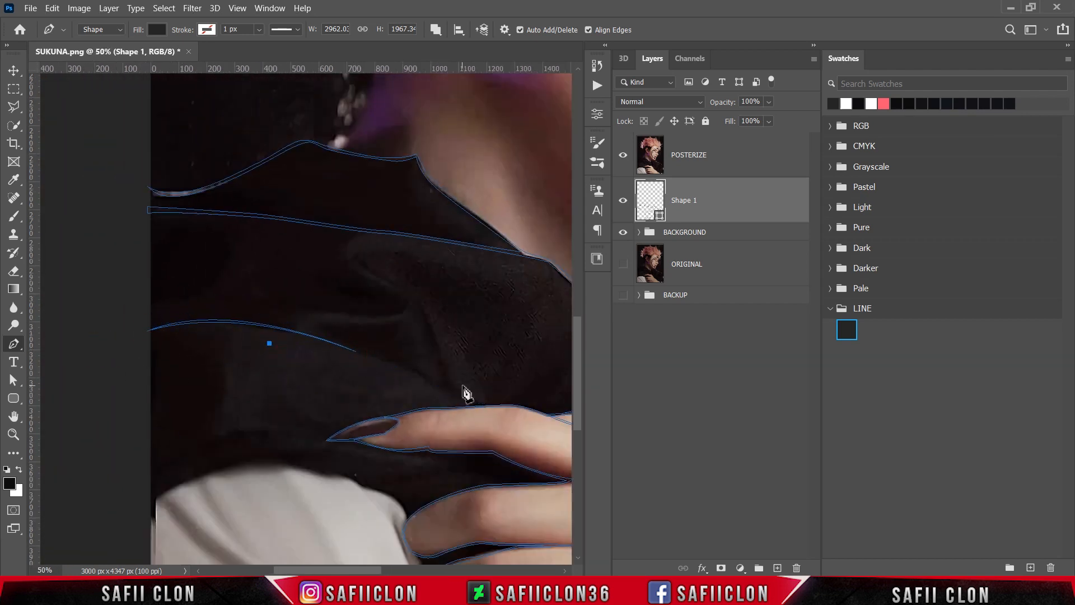
drag(478, 404, 520, 472)
alt+click(407, 404)
click(195, 344)
drag(195, 344, 78, 343)
Draw two short curved creases on the sleeve, one hooking under the upper fold and one just below it
click(287, 234)
drag(316, 289, 390, 319)
alt+click(315, 289)
drag(287, 234, 323, 213)
click(335, 303)
drag(249, 315, 163, 303)
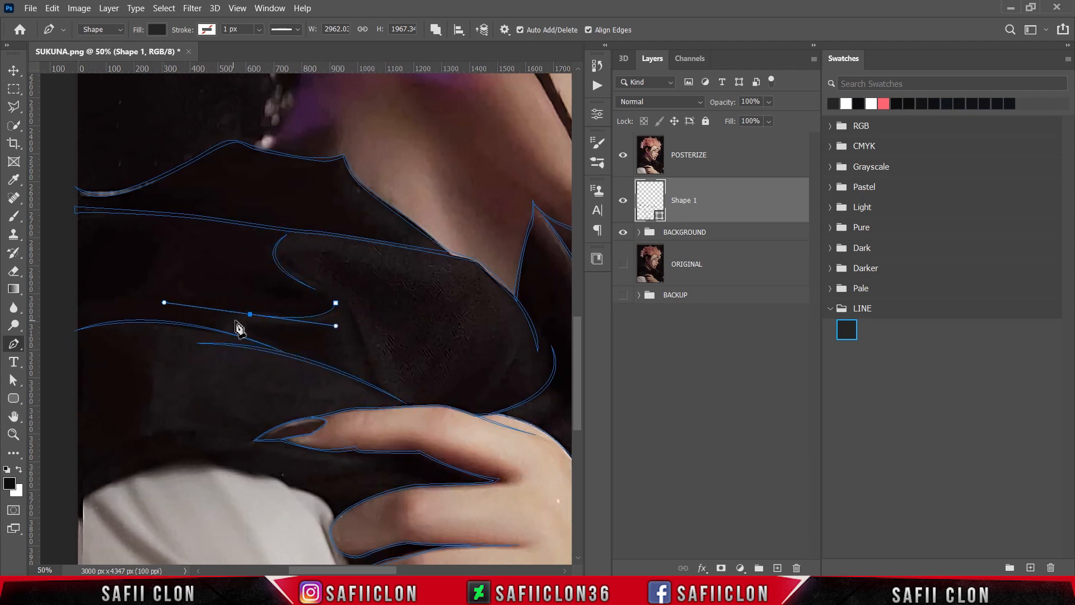
alt+click(249, 314)
drag(335, 303, 352, 273)
Trace the boundary between the black robe and the white cloth from the canvas's left edge to the middle finger
scroll(325, 498, left, 4)
scroll(272, 460, down, 5)
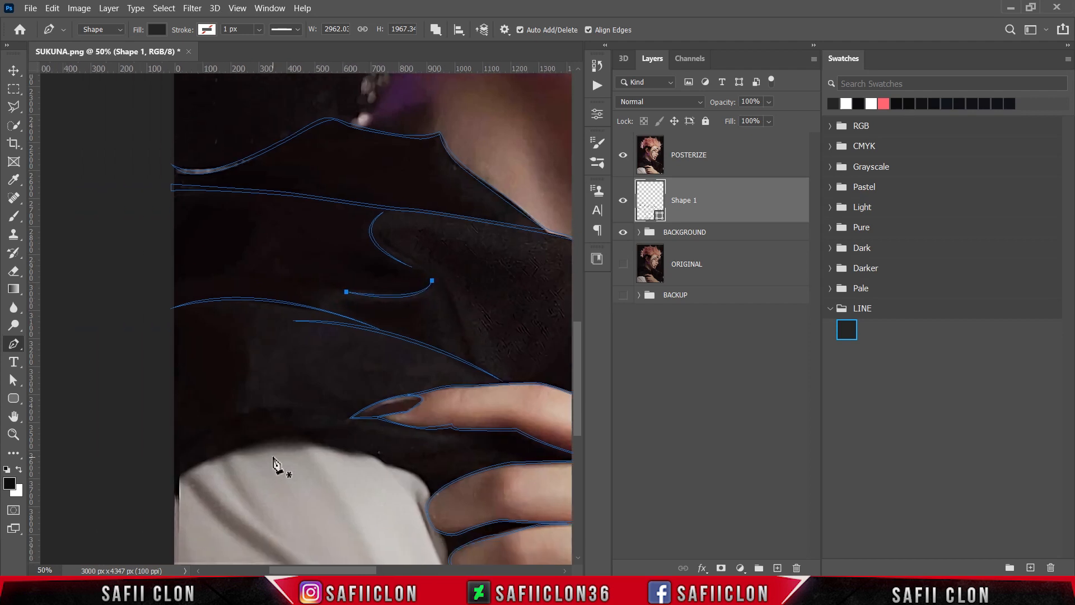
click(169, 403)
drag(270, 351, 382, 368)
drag(399, 376, 405, 376)
click(431, 407)
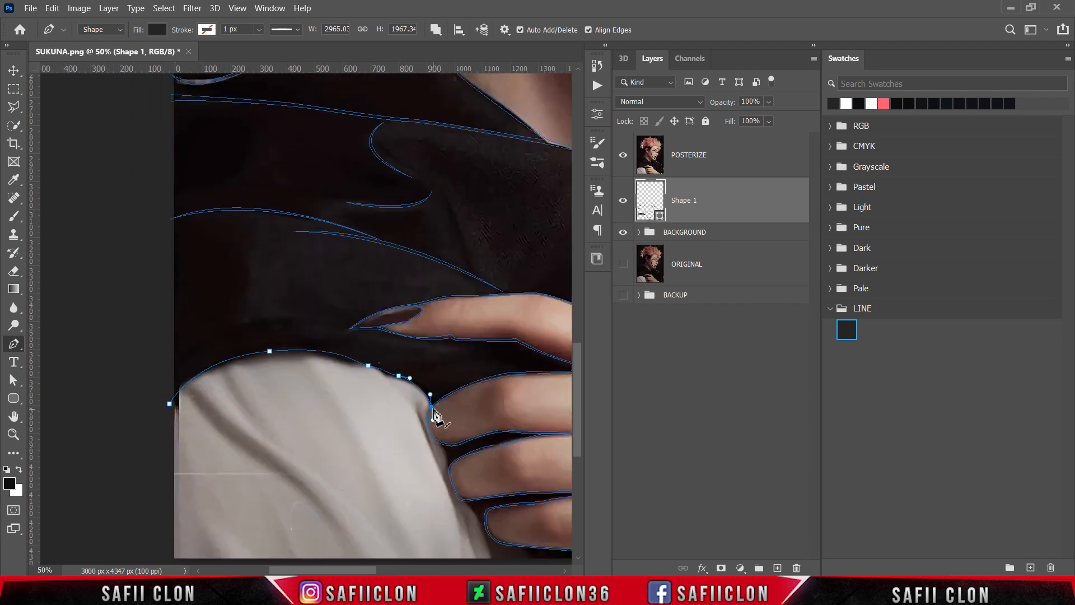
Trace back along the white cloth's top edge with a slight offset and close the line at the left edge
key(ctrl+plus)
click(404, 390)
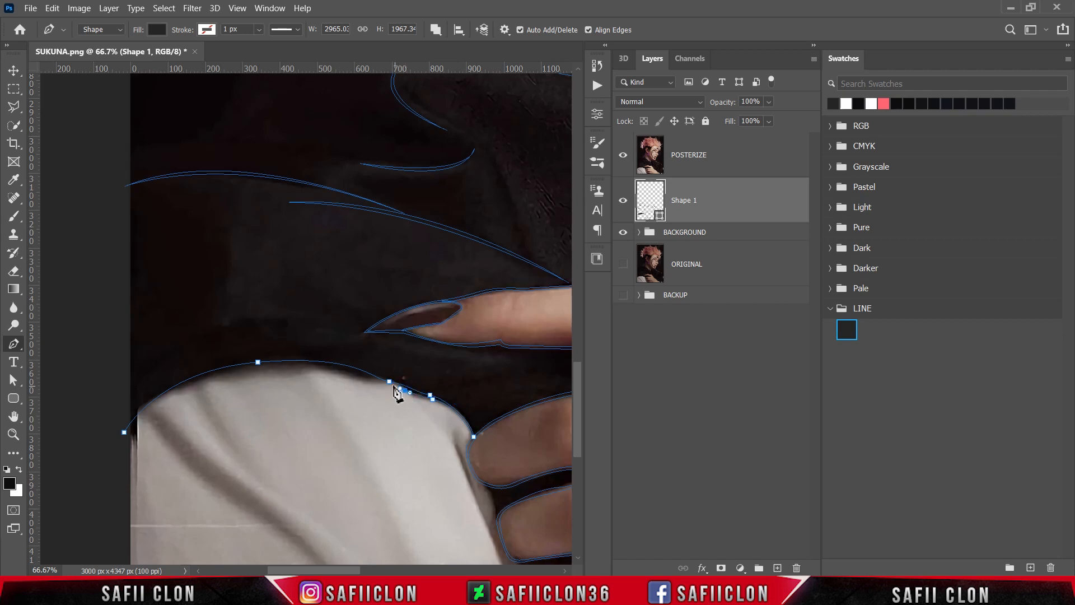
click(391, 386)
drag(365, 377, 354, 370)
drag(263, 367, 208, 375)
alt+click(264, 366)
click(125, 434)
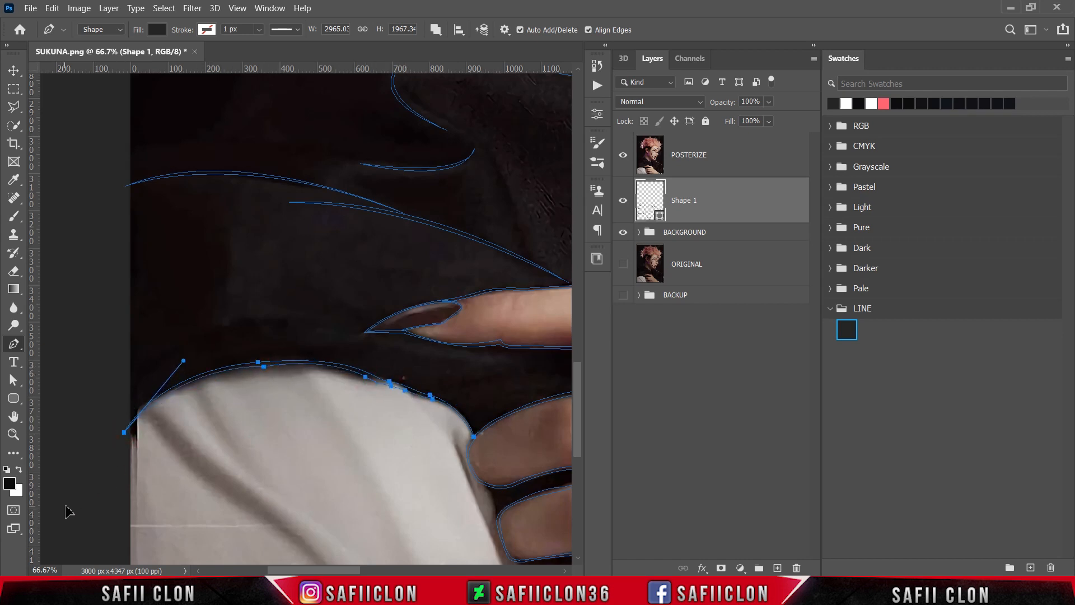
Draw a short curved crease on the white cloth and a thin line down its edge beside the fingers
scroll(329, 425, down, 5)
scroll(319, 325, up, 1)
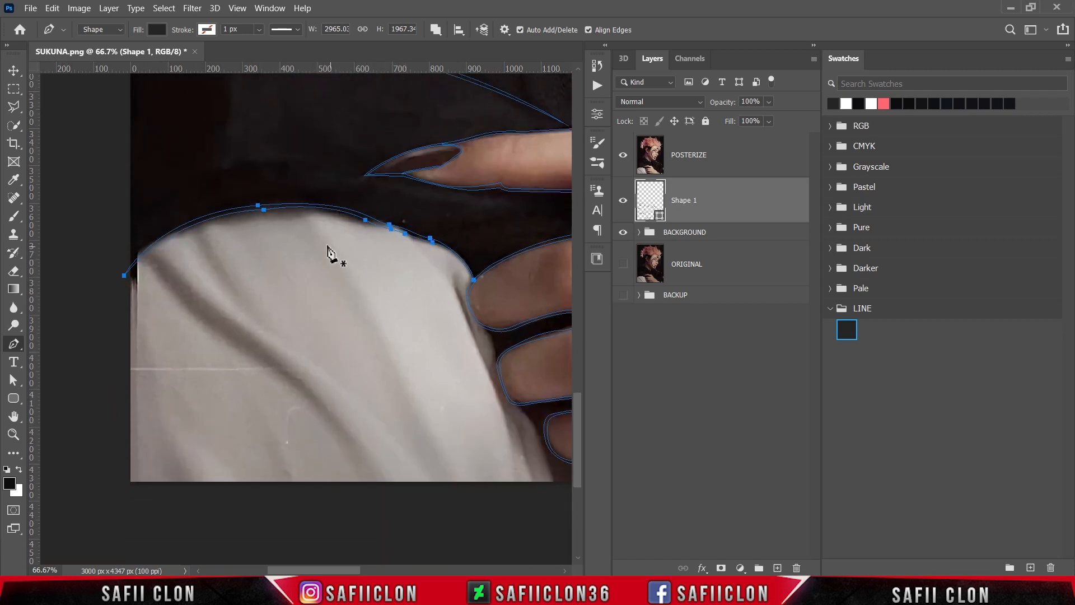
click(206, 237)
drag(271, 320, 308, 339)
alt+click(271, 320)
drag(205, 236, 200, 188)
click(449, 286)
click(507, 443)
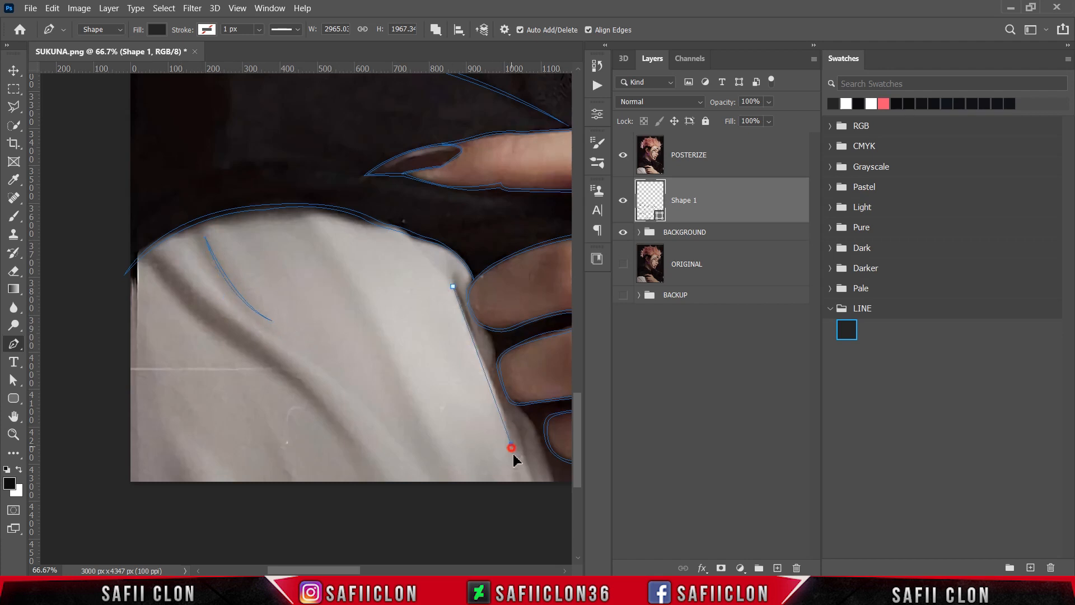
Draw a thin curved fold line on the chest from inside the collar opening down to the hand's knuckle
key(ctrl+minus)
key(ctrl+minus)
scroll(377, 318, up, 3)
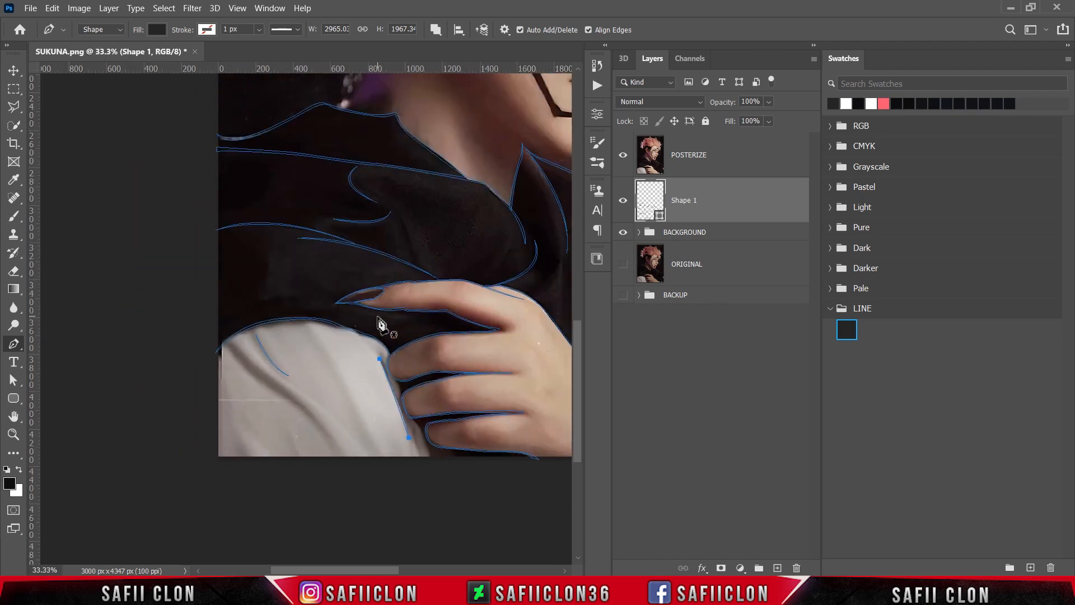
click(515, 246)
drag(485, 297, 471, 315)
alt+click(485, 297)
drag(514, 246, 519, 207)
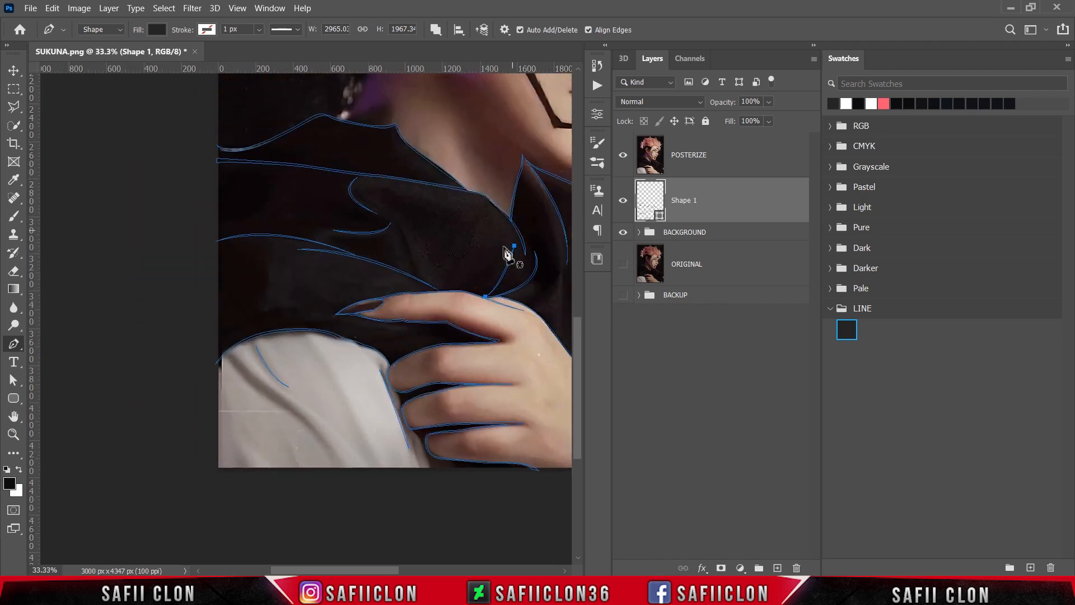
Trace the face contour from the jaw near the collar tip around the chin and past the lips to the nose base
scroll(482, 336, up, 10)
drag(382, 570, 445, 570)
scroll(347, 413, down, 4)
scroll(386, 424, up, 4)
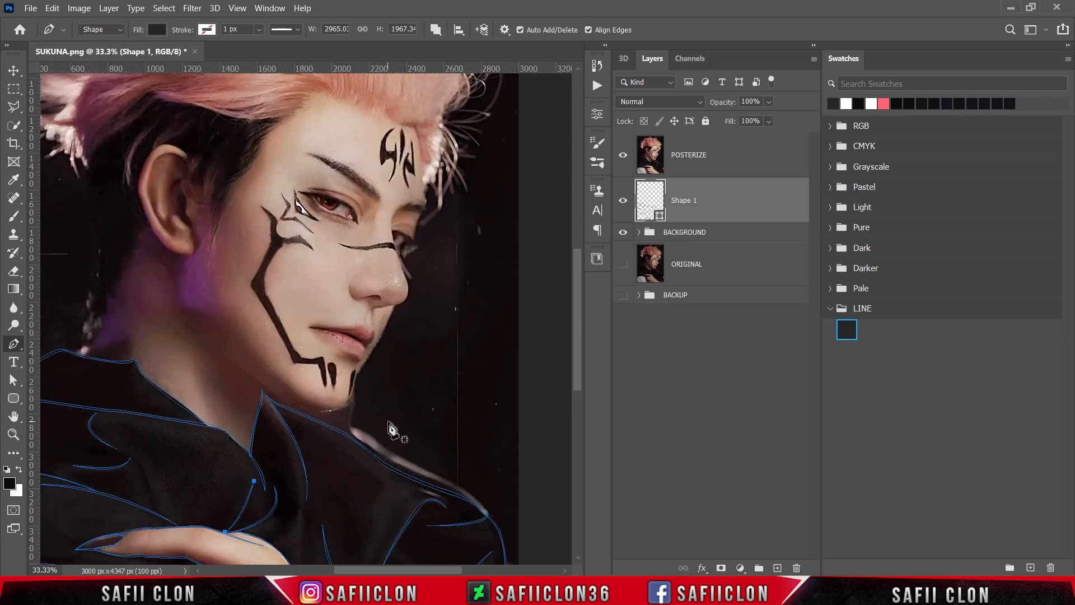
key(ctrl+plus)
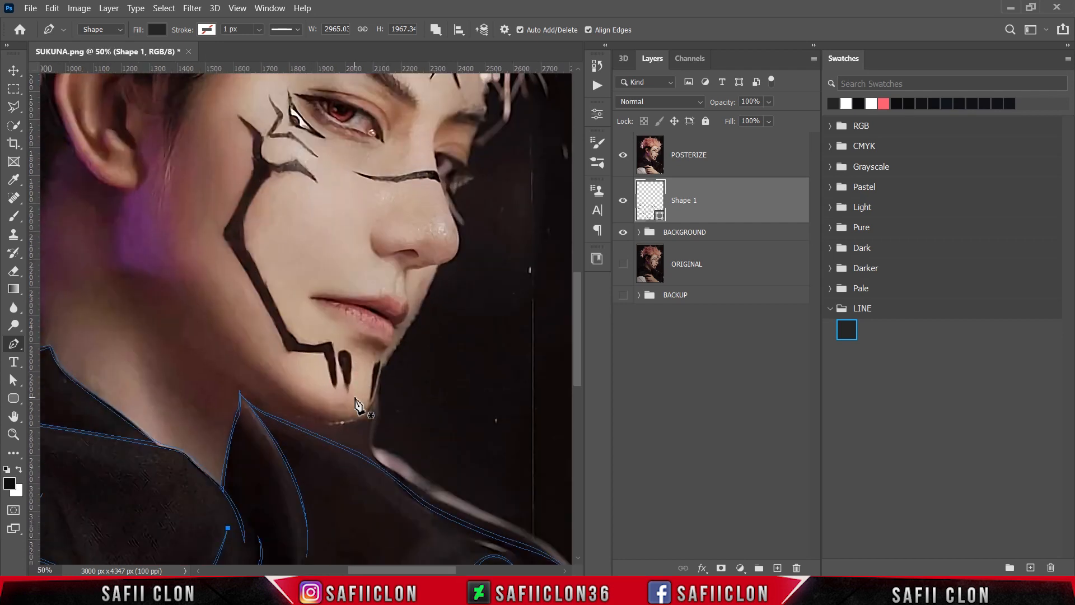
scroll(347, 409, down, 3)
click(260, 352)
drag(341, 387, 379, 345)
drag(397, 310, 411, 291)
click(438, 232)
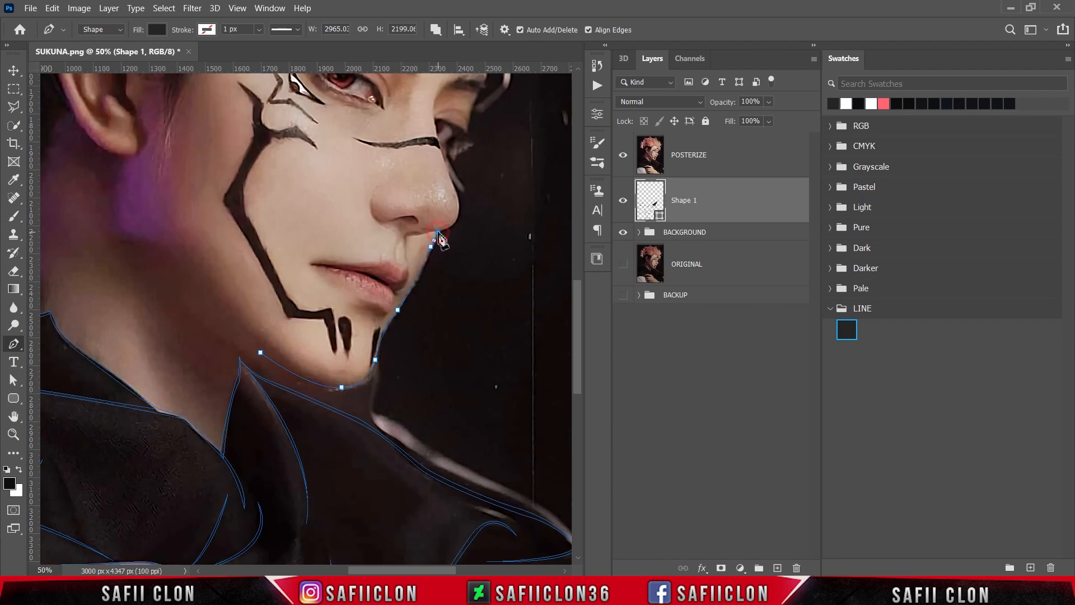
Trace back down the face contour and around the chin with a slight offset, closing the jaw line
key(ctrl+plus)
scroll(443, 241, up, 3)
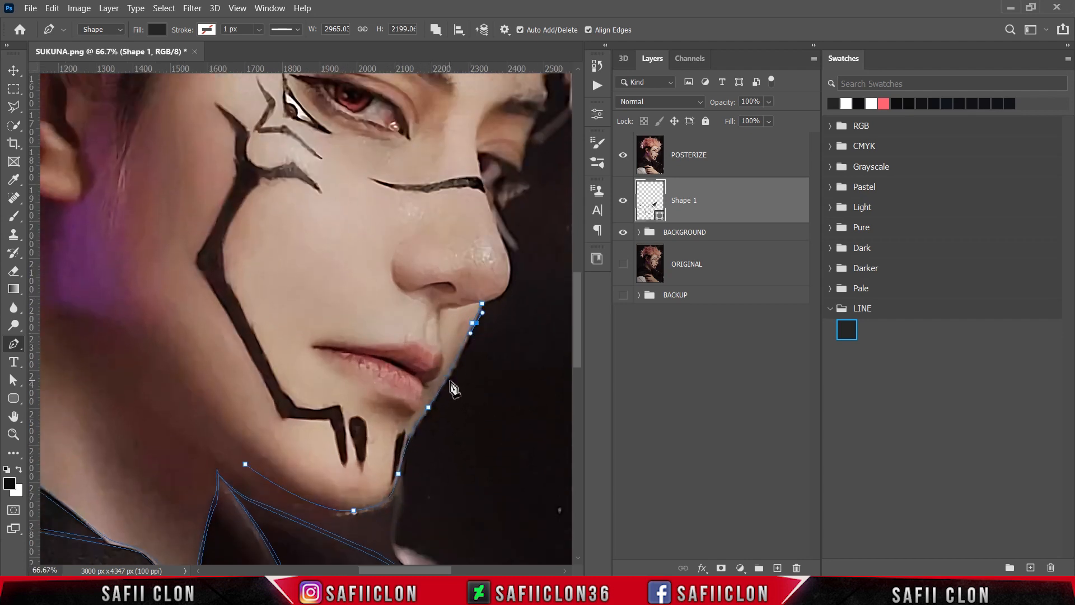
drag(401, 476, 395, 516)
click(353, 511)
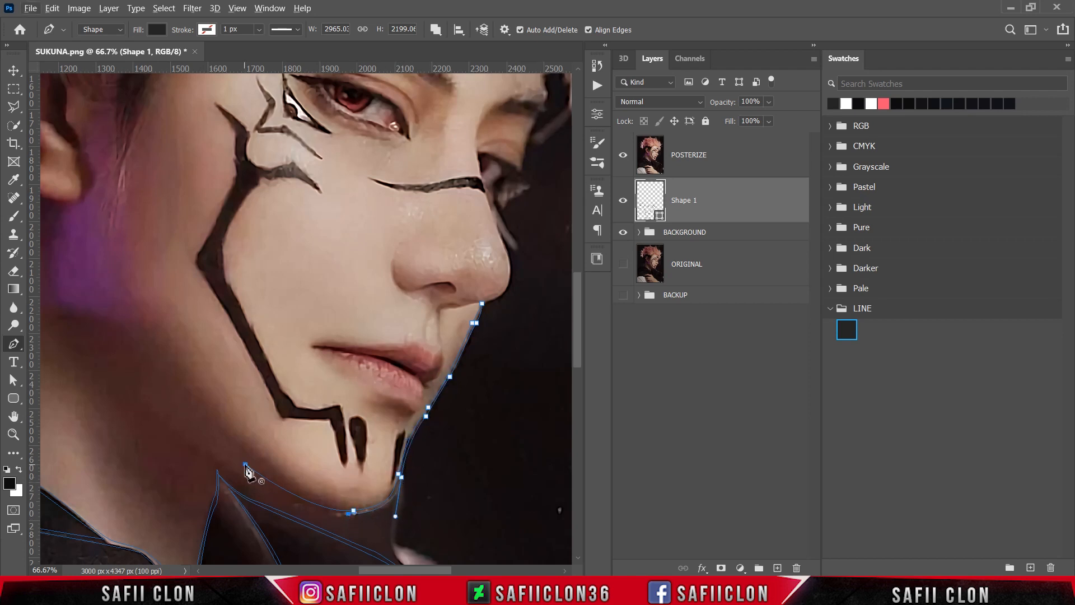
Enlarge the canvas area by narrowing the swatches area, and draw a thin contour around the nose wing and nostril
drag(821, 372, 910, 367)
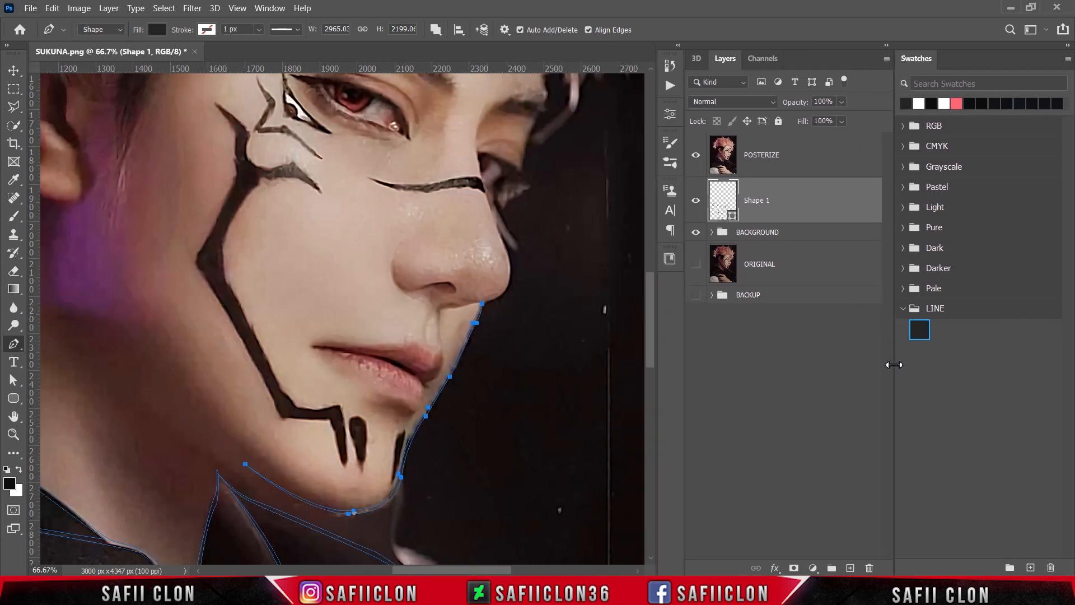
scroll(547, 343, up, 3)
click(399, 321)
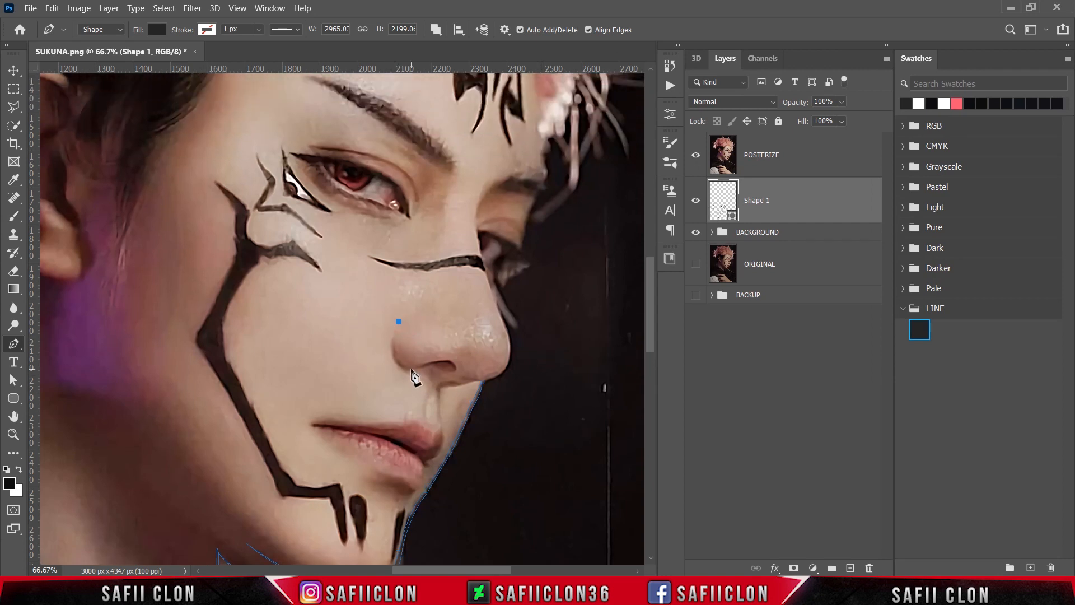
alt+click(411, 369)
drag(398, 321, 417, 267)
scroll(455, 410, up, 1)
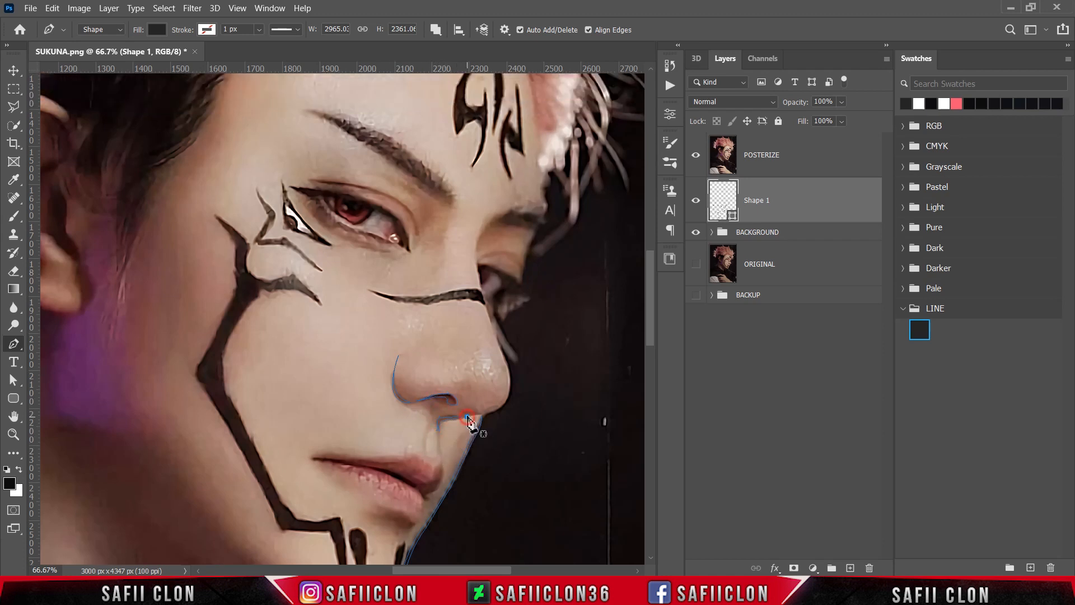
Trace the nose profile from under its tip up along the bridge to the inner end of the far eyebrow
click(467, 416)
drag(490, 411, 504, 356)
click(480, 294)
scroll(481, 303, up, 1)
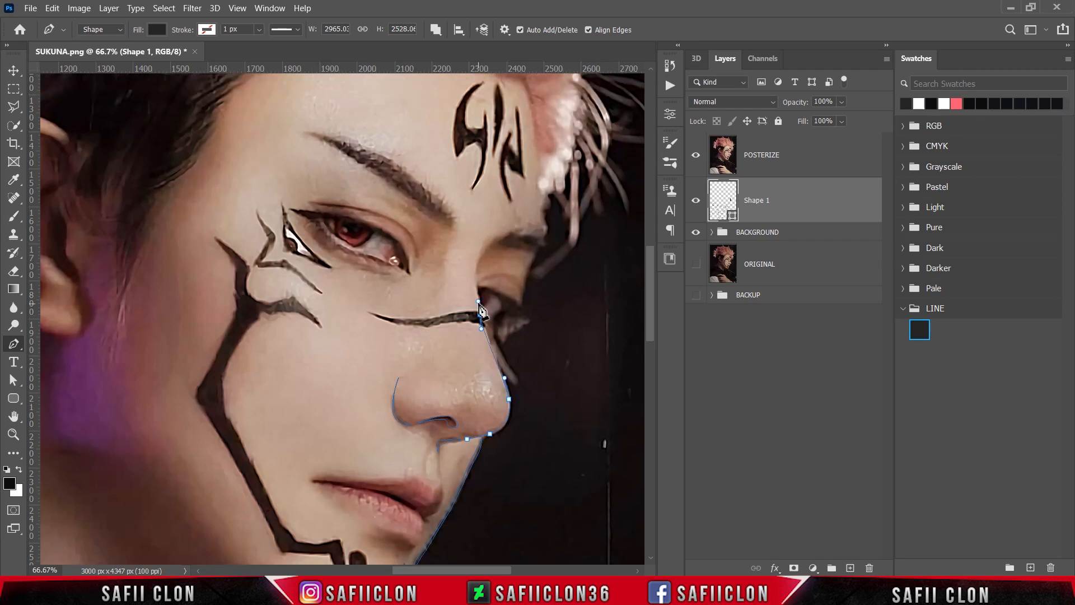
drag(485, 271, 499, 260)
alt+click(488, 268)
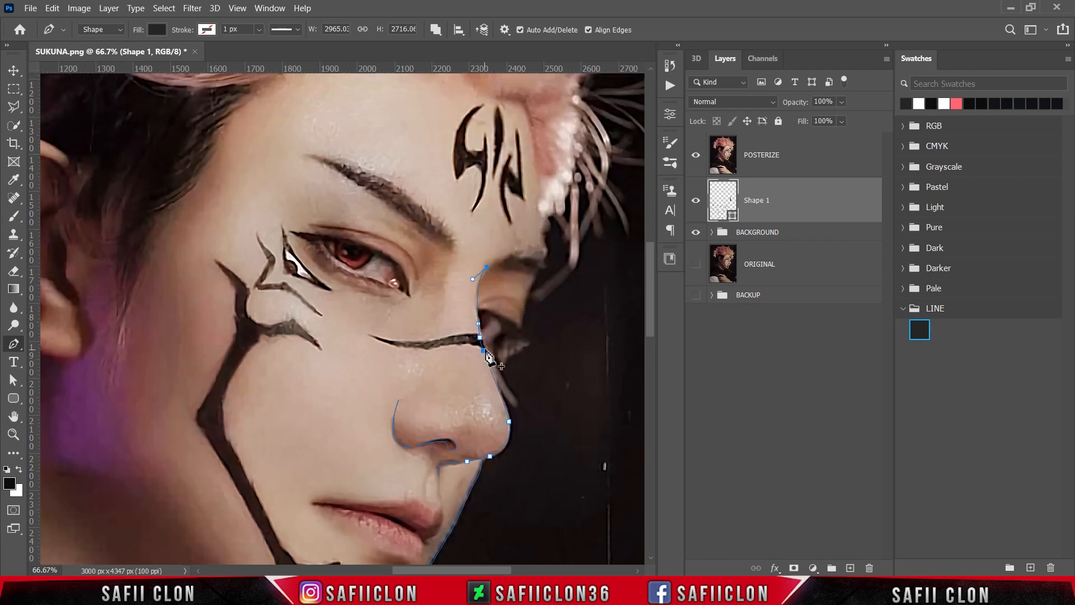
Trace back down the bridge and around the nose tip with a slight offset, closing the nose profile line
drag(483, 344, 499, 412)
alt+click(483, 344)
key(ctrl+plus)
drag(484, 570, 513, 570)
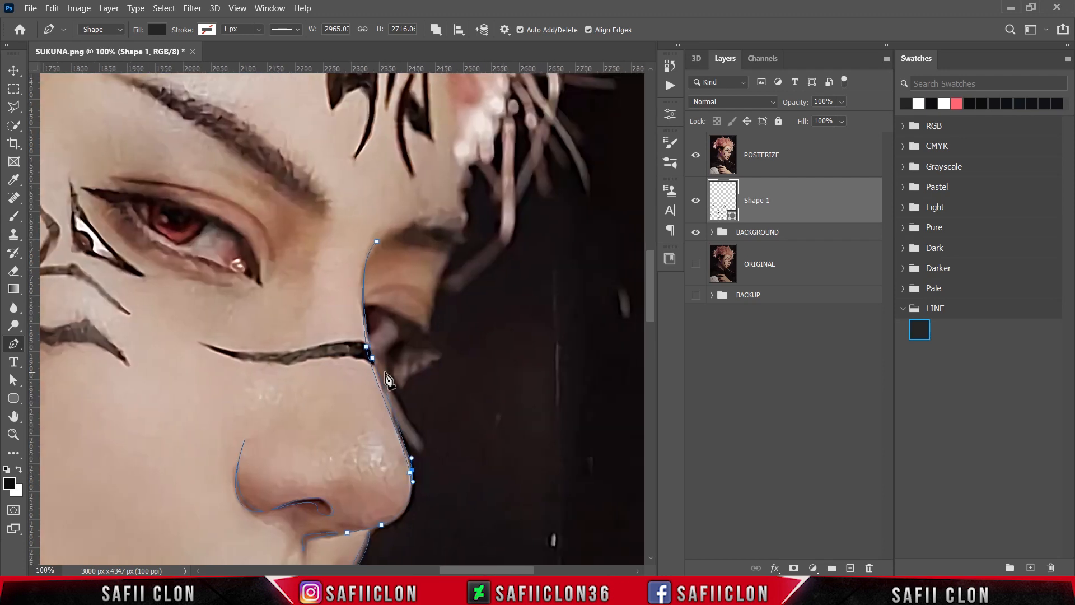
scroll(388, 386, down, 3)
drag(389, 437, 341, 442)
alt+click(388, 436)
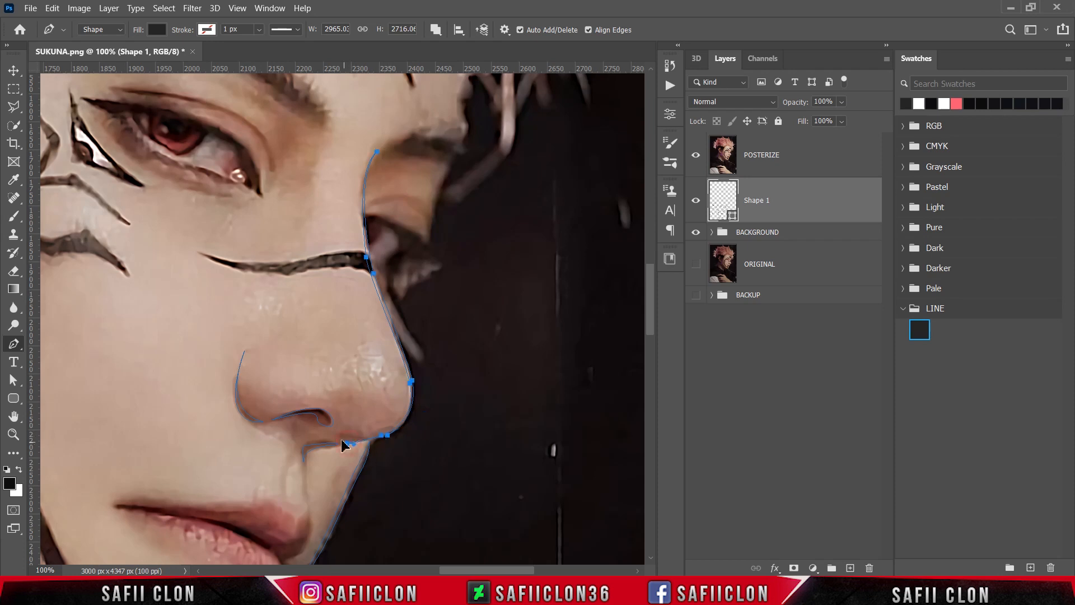
scroll(484, 402, up, 3)
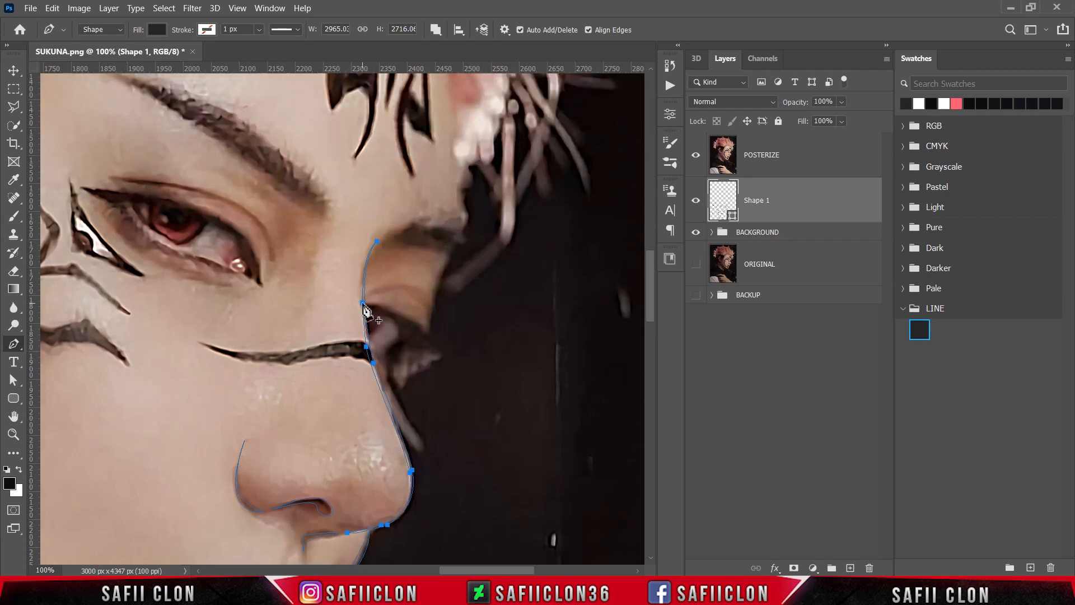
Draw the far eye's lid crease, and outline its upper lid and pointed lashes as one closed shape starting at the nose bridge
click(368, 297)
click(429, 310)
scroll(493, 343, down, 3)
click(386, 263)
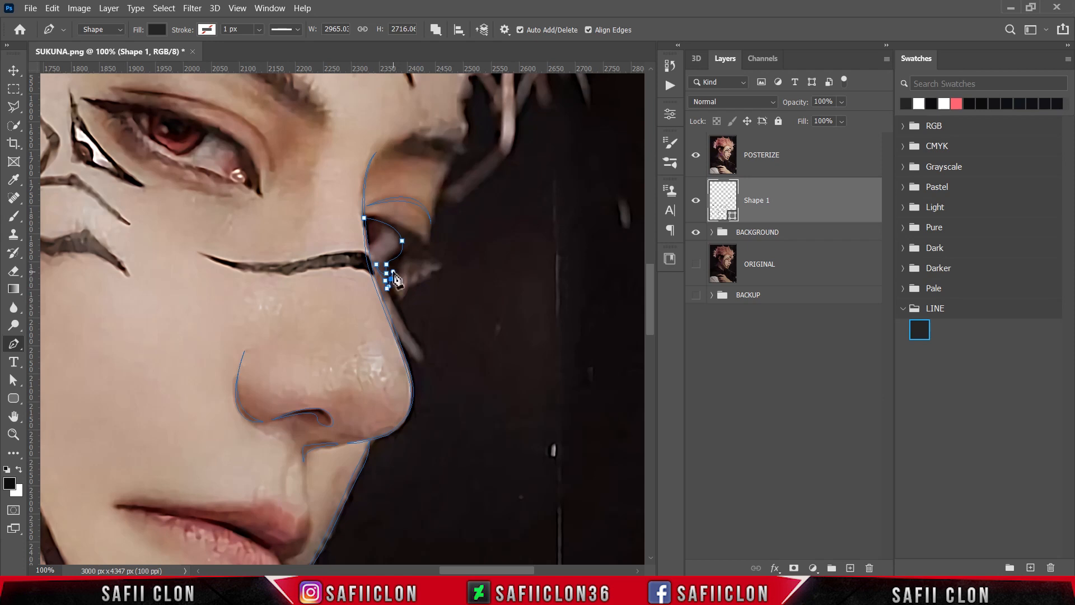
click(418, 262)
click(414, 256)
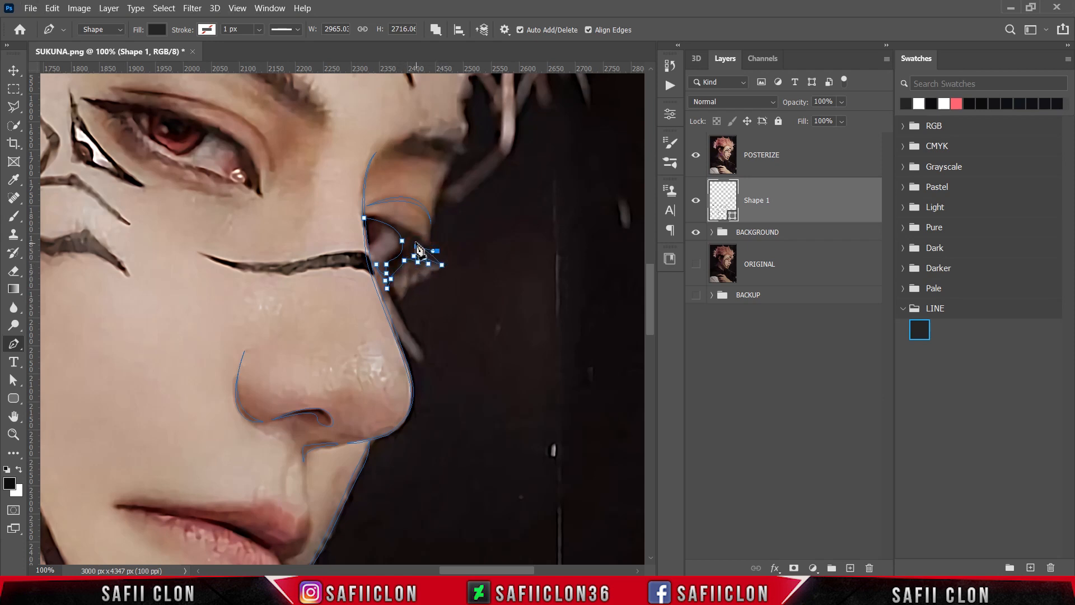
click(444, 242)
click(419, 236)
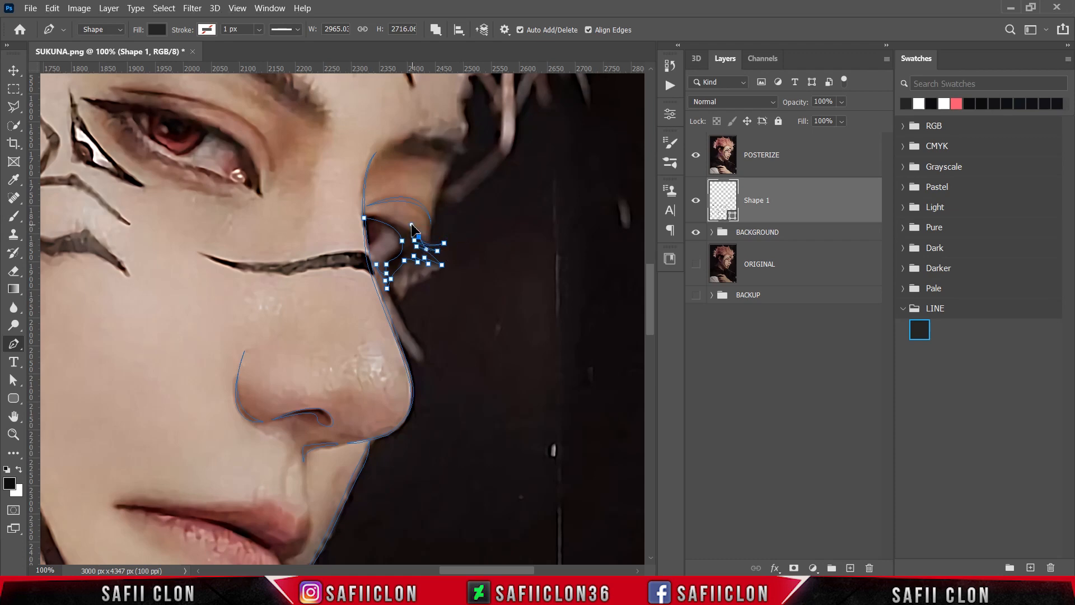
click(364, 216)
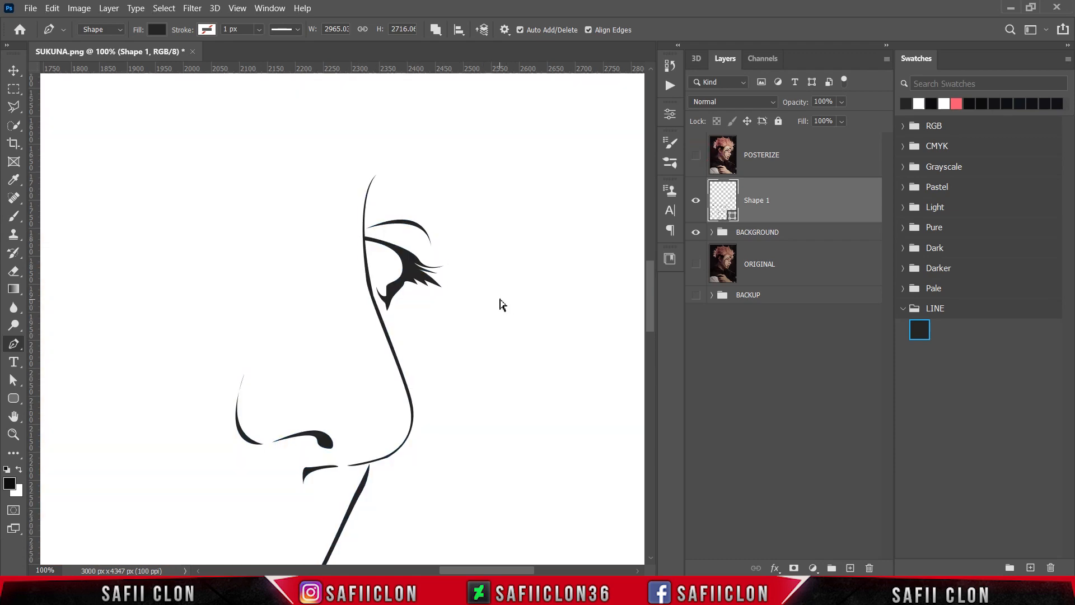
Check the traced far eye, nose and jaw lines without the POSTERIZE reference, and show the reference and path outlines again
key(ctrl+minus)
key(ctrl+minus)
key(ctrl+minus)
key(ctrl+minus)
key(ctrl+minus)
key(ctrl+plus)
key(ctrl+plus)
key(ctrl+plus)
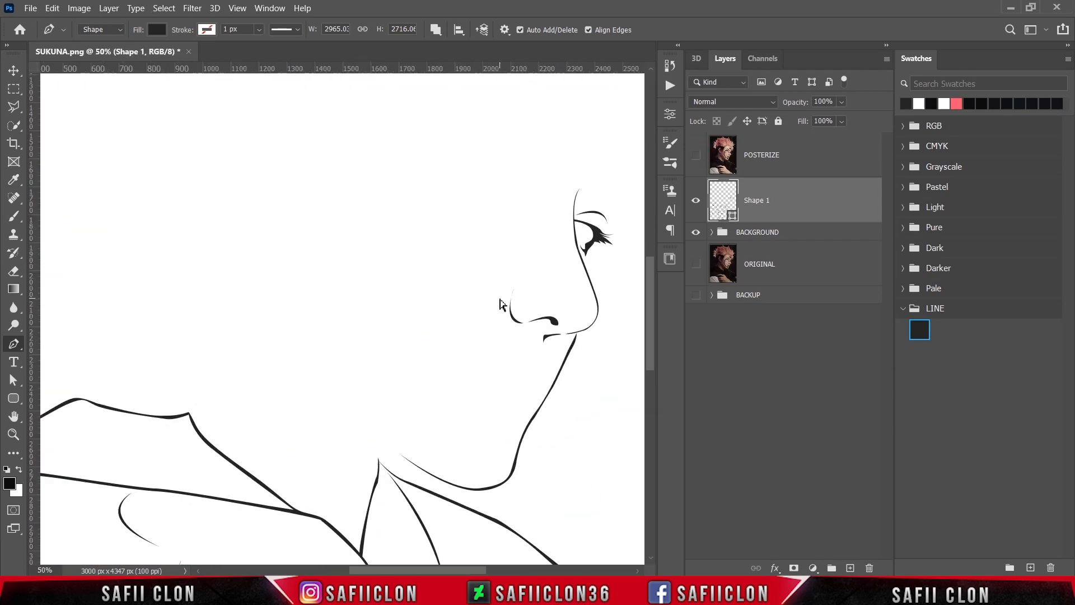
key(ctrl+h)
scroll(526, 291, up, 2)
drag(472, 569, 506, 569)
click(694, 158)
Trace the opening of the near eye from the lower lid around the inner corner and upper lid to the outer corner
key(ctrl+plus)
key(ctrl+plus)
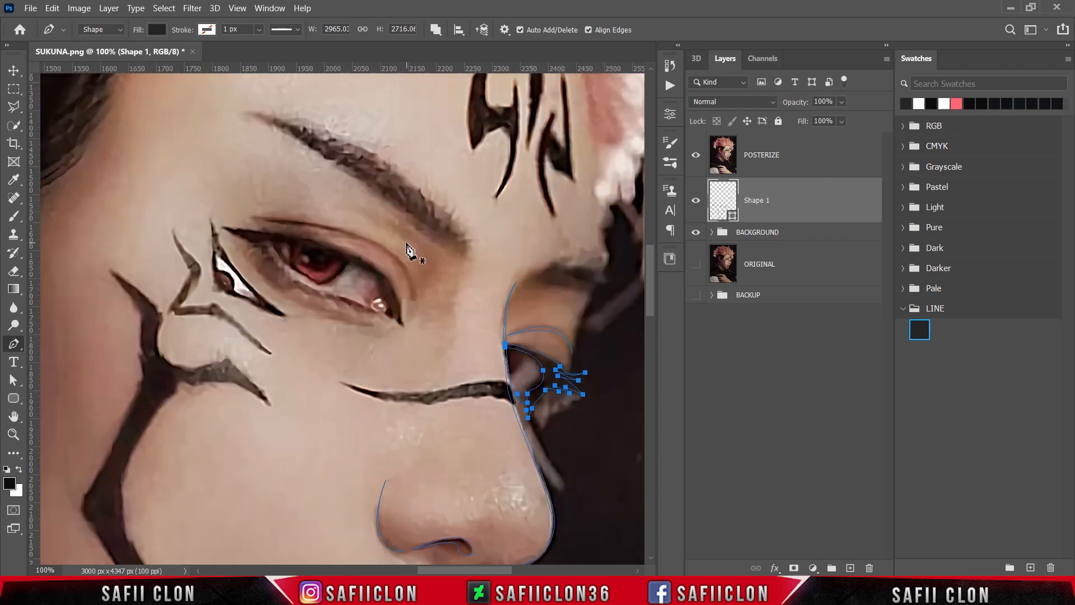
scroll(405, 246, down, 1)
click(328, 261)
drag(354, 268, 363, 272)
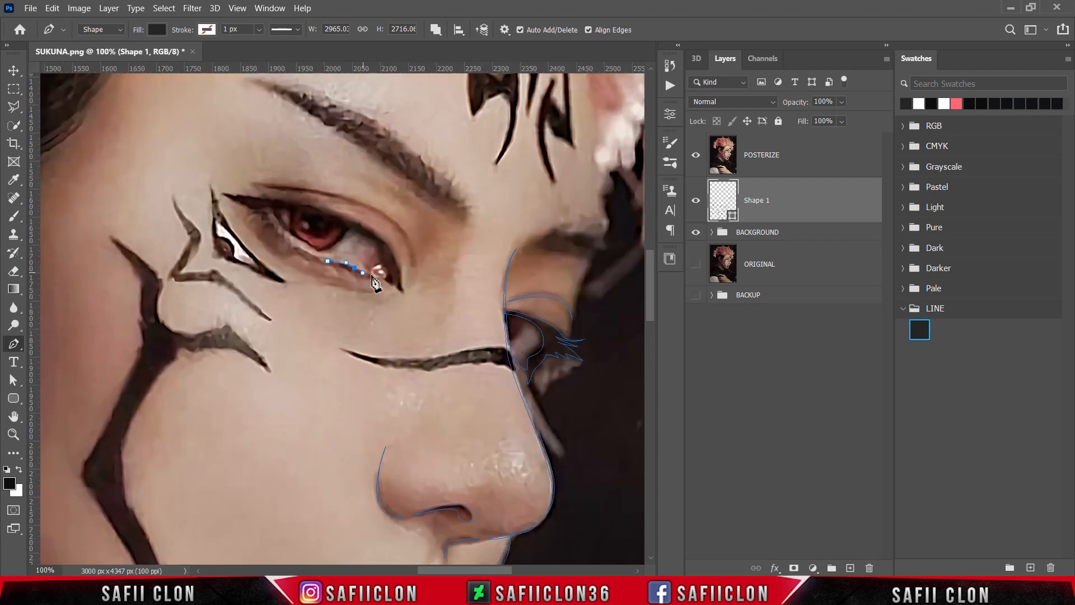
click(388, 278)
click(381, 249)
drag(351, 227, 337, 220)
drag(266, 206, 247, 209)
drag(291, 242, 307, 258)
drag(263, 221, 233, 193)
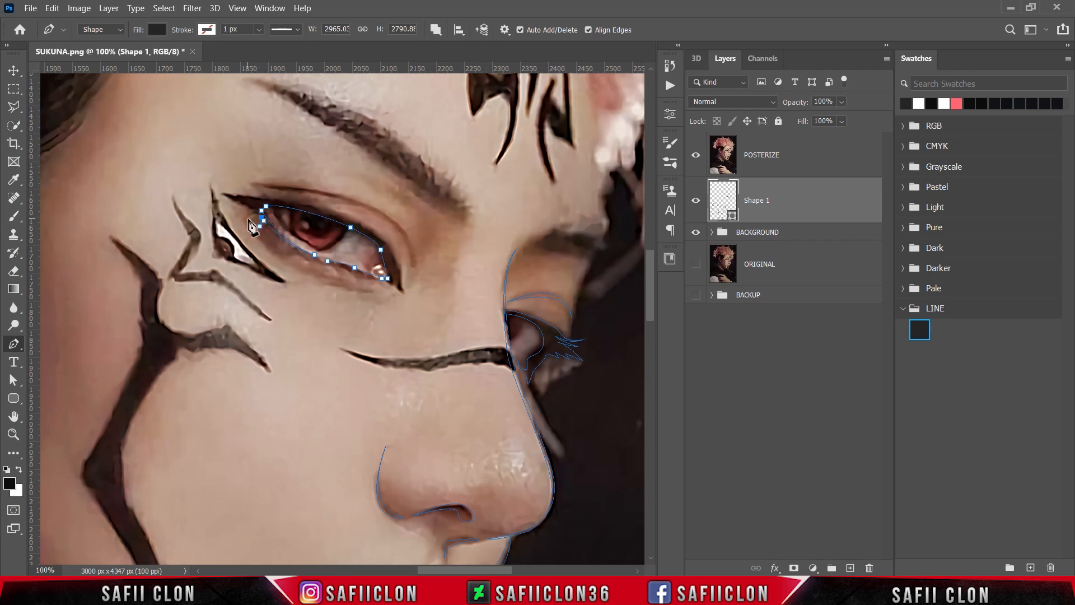
Trace the outer edge of the near eye's upper lash line to the inner corner and back under the lower lid, closing the shape
click(224, 194)
drag(340, 216, 356, 224)
click(401, 281)
click(335, 262)
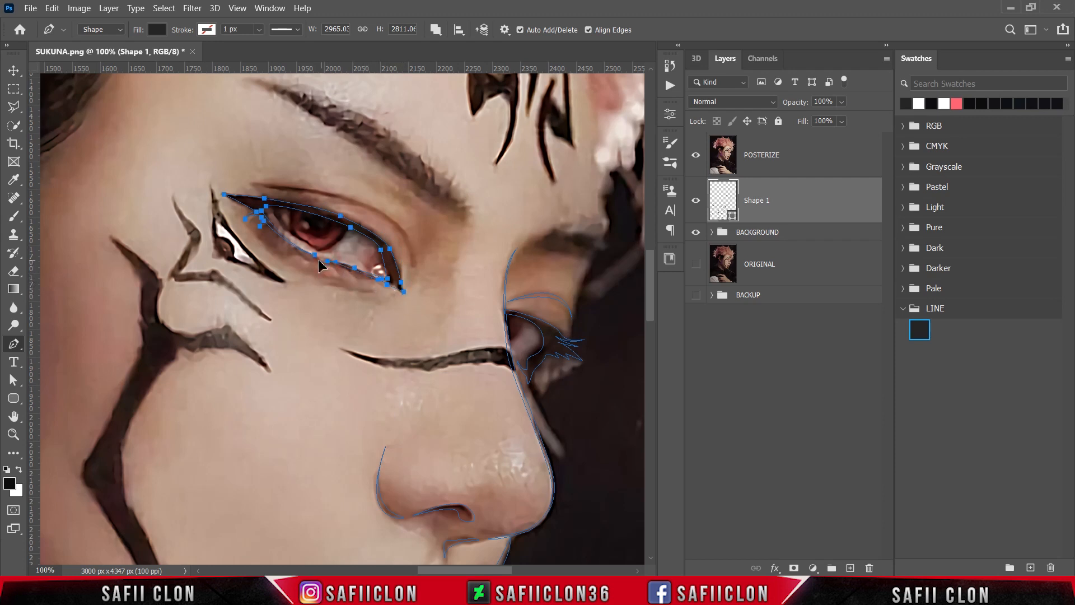
Draw a thin closed line along the eyelid crease above the near eye, tapering at both ends
click(255, 184)
drag(411, 266, 400, 329)
key(ctrl+z)
click(291, 191)
drag(412, 265, 418, 331)
alt+click(412, 266)
drag(299, 187, 172, 165)
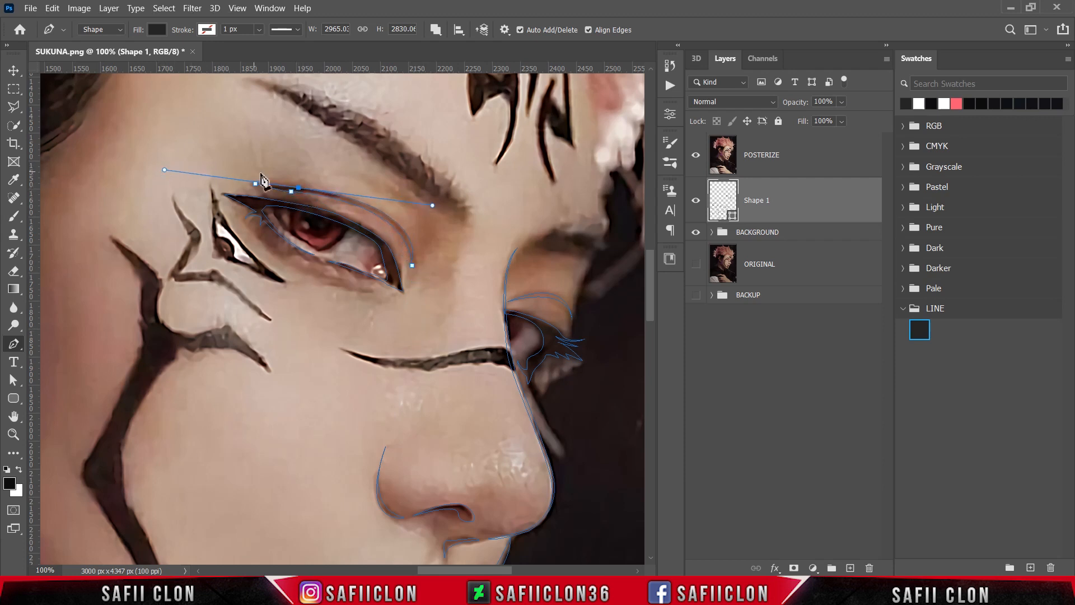
click(256, 184)
Draw a thin line beneath the near eye and a short curved line inside the eye beside the iris
click(324, 285)
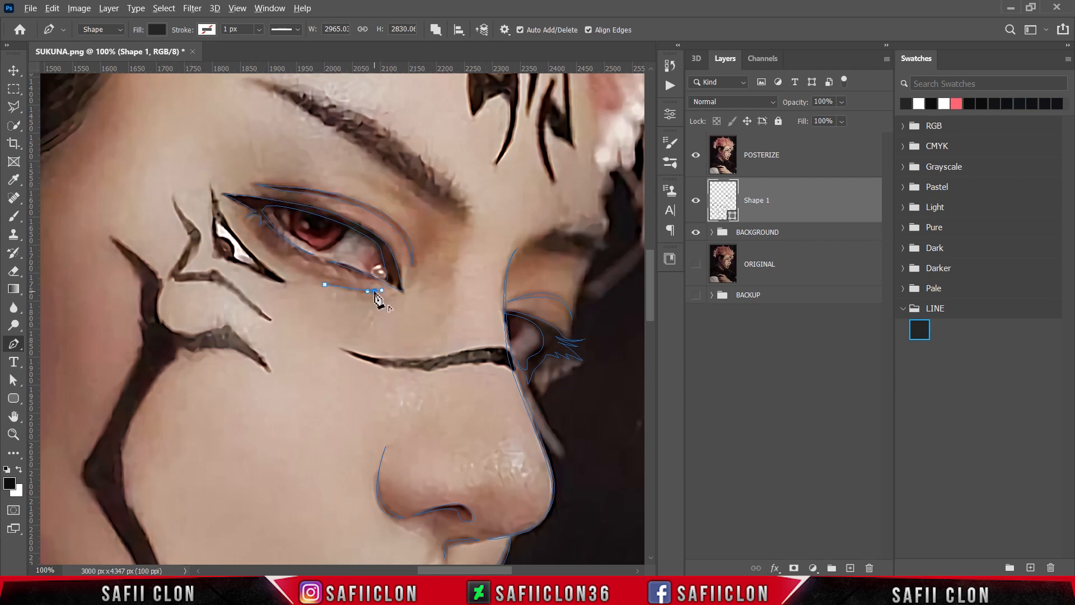
alt+click(375, 291)
drag(324, 285, 310, 278)
scroll(327, 324, down, 1)
click(272, 183)
drag(296, 214, 311, 229)
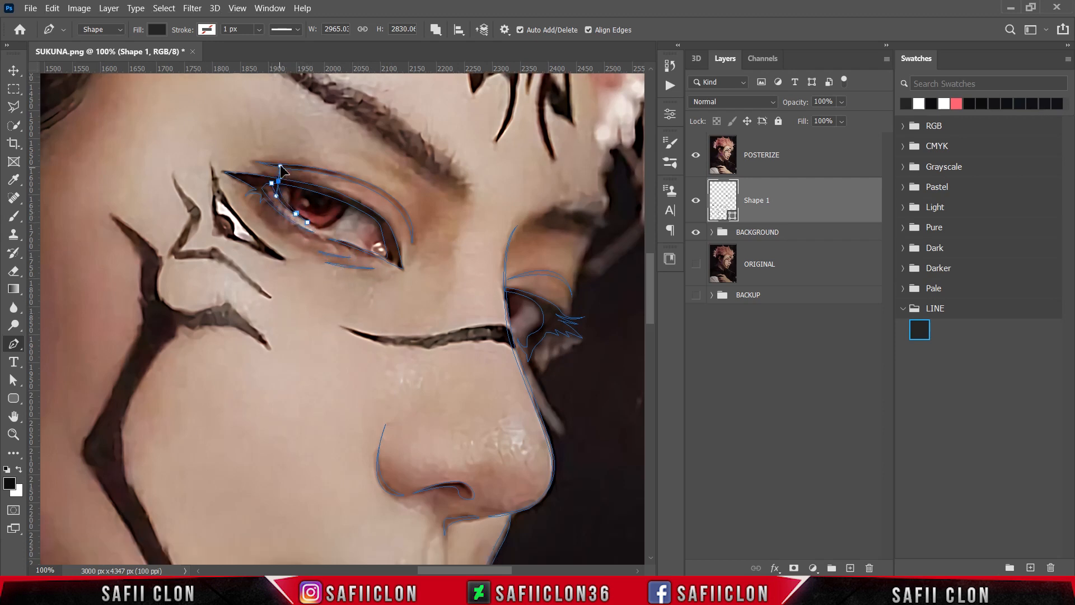
Trace the line between the lips from the near mouth corner to the far side as a thin closed shape
scroll(336, 252, down, 10)
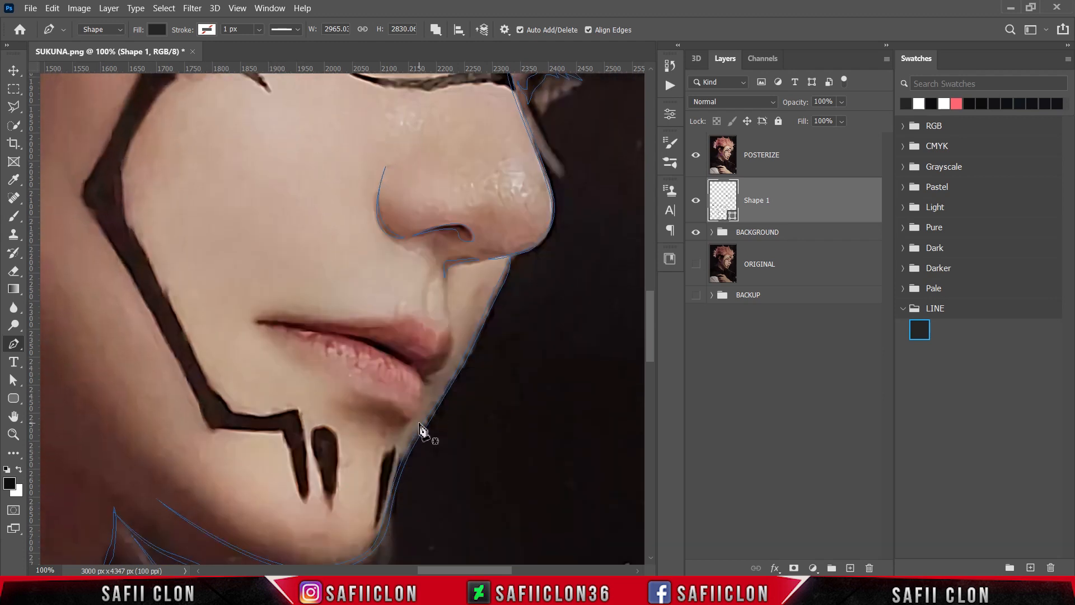
click(346, 337)
click(315, 332)
drag(284, 326, 276, 325)
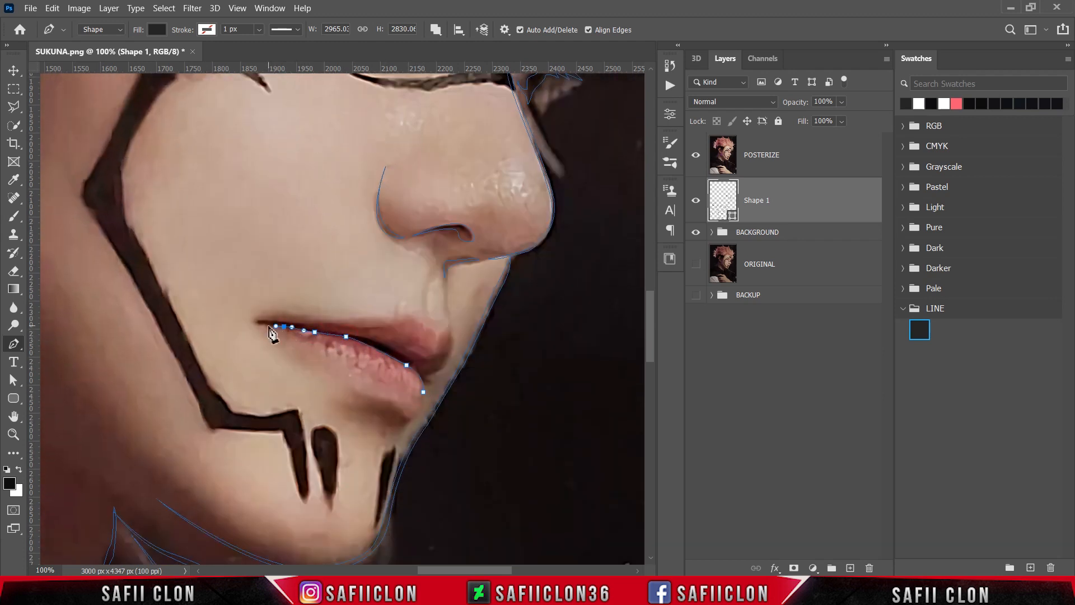
click(307, 327)
click(350, 337)
drag(413, 362, 416, 366)
drag(423, 392, 421, 396)
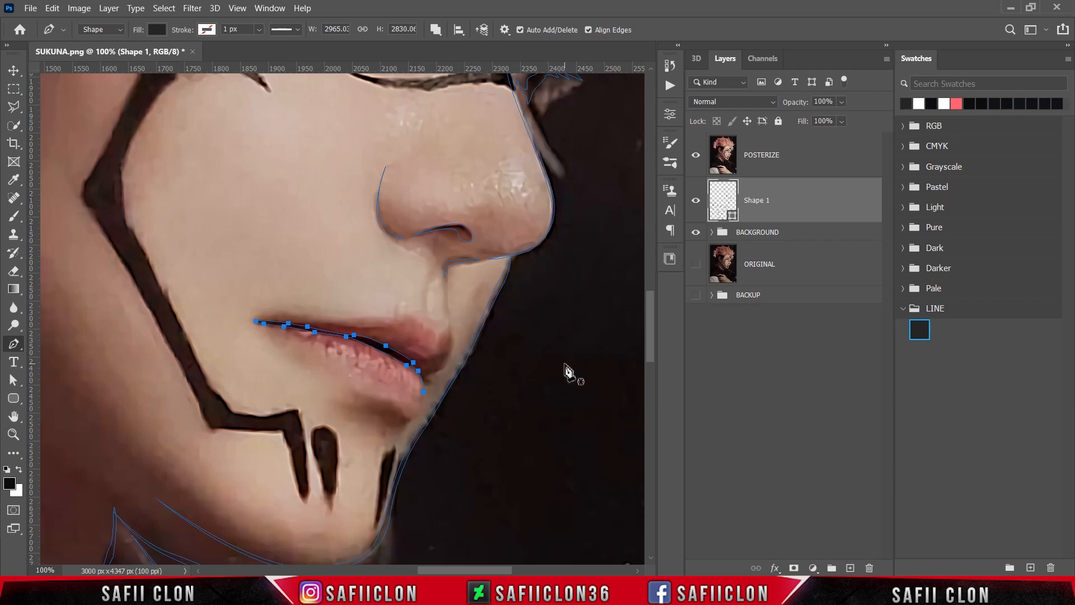
Draw a thin curved line for the back of the neck, rising from the collar towards the hairline
scroll(560, 386, up, 5)
scroll(524, 389, down, 4)
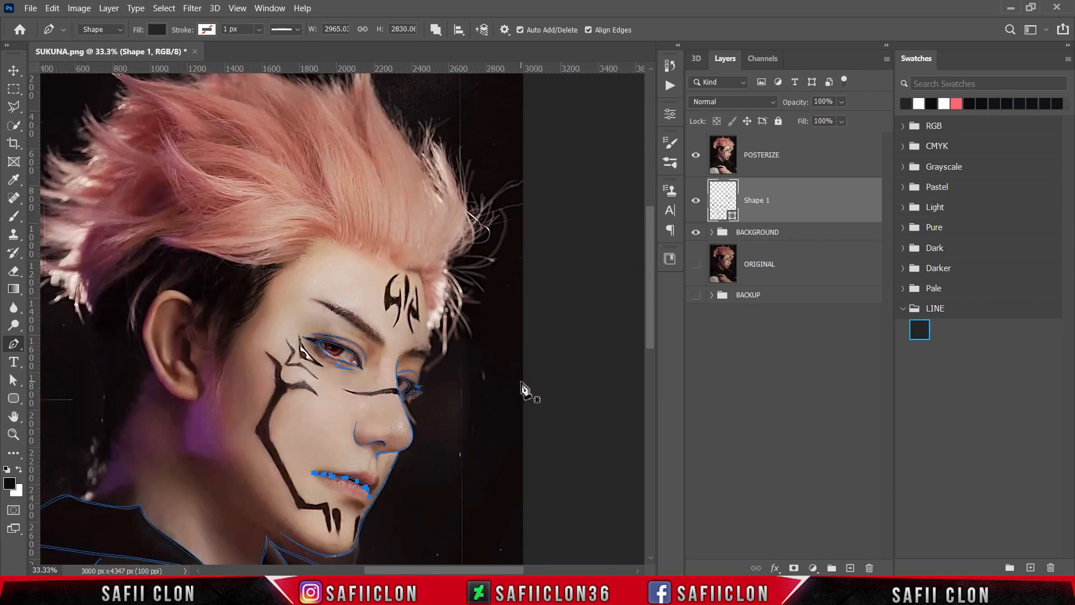
scroll(395, 555, up, 3)
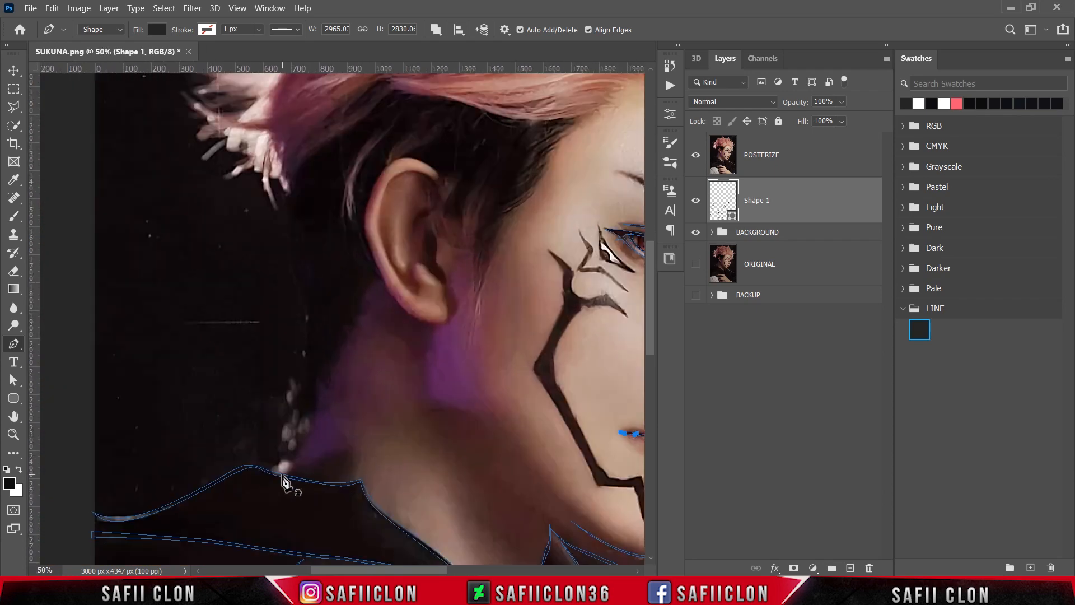
click(275, 473)
drag(318, 381, 318, 321)
alt+click(319, 382)
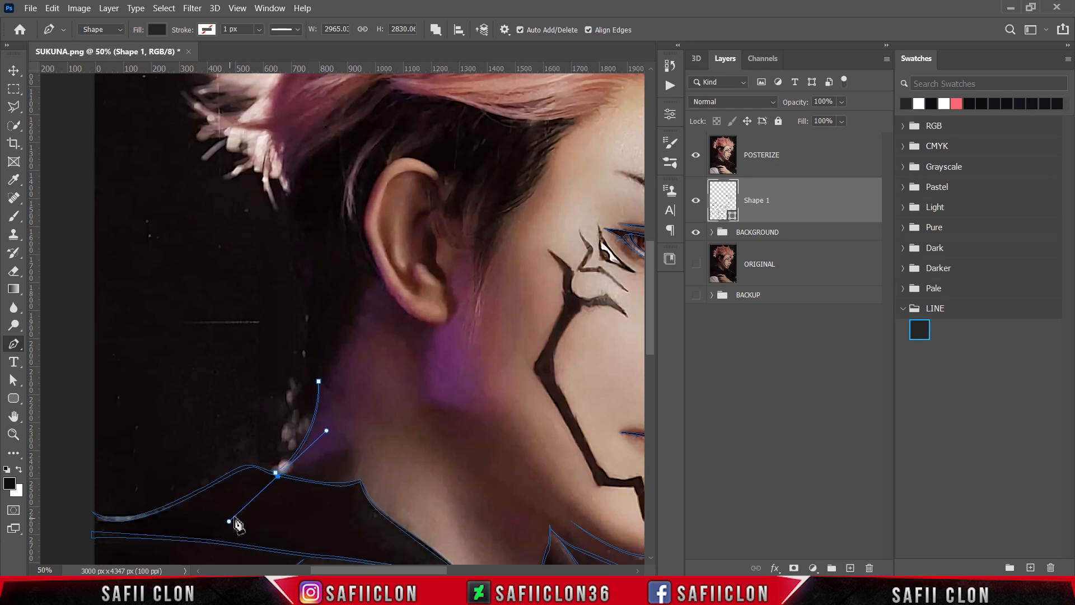
Trace the outer rim of the ear from the earlobe up the back and over the top to its front end
scroll(439, 453, up, 1)
scroll(437, 456, up, 3)
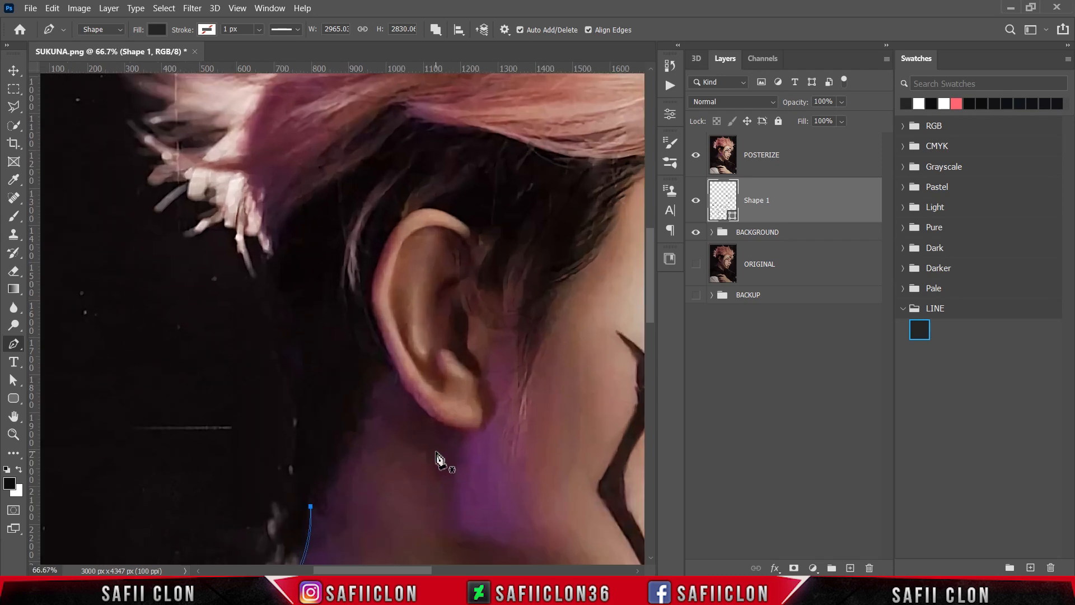
click(482, 422)
drag(446, 423, 383, 340)
drag(386, 242, 432, 208)
drag(477, 236, 494, 259)
key(ctrl+plus)
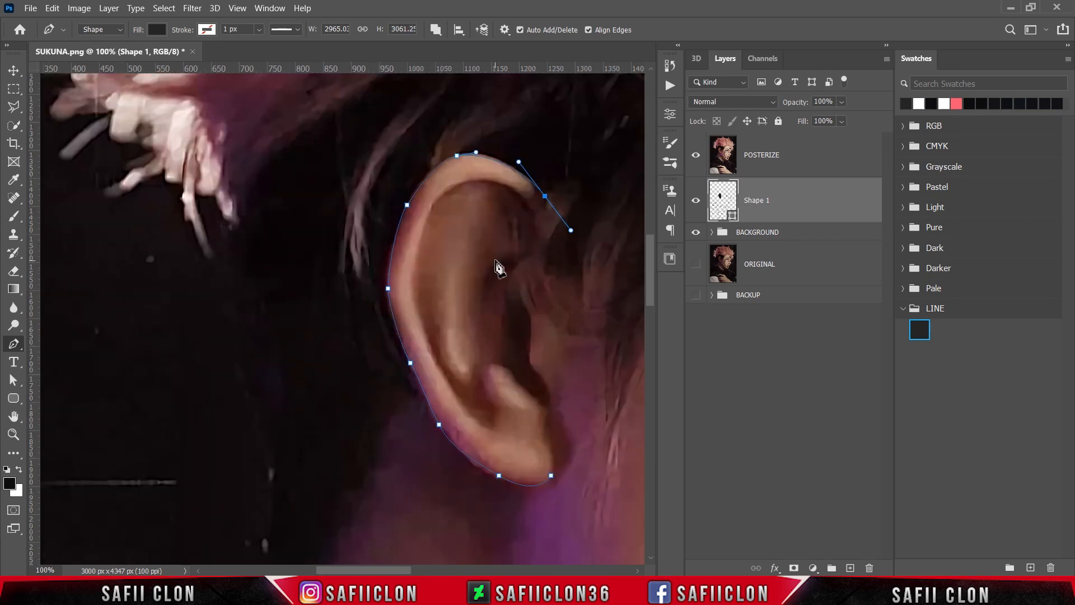
Trace back over the top and down the outer ear rim to the earlobe with a slight offset, closing the contour
scroll(495, 260, up, 2)
alt+click(545, 274)
drag(454, 230, 393, 235)
alt+click(455, 229)
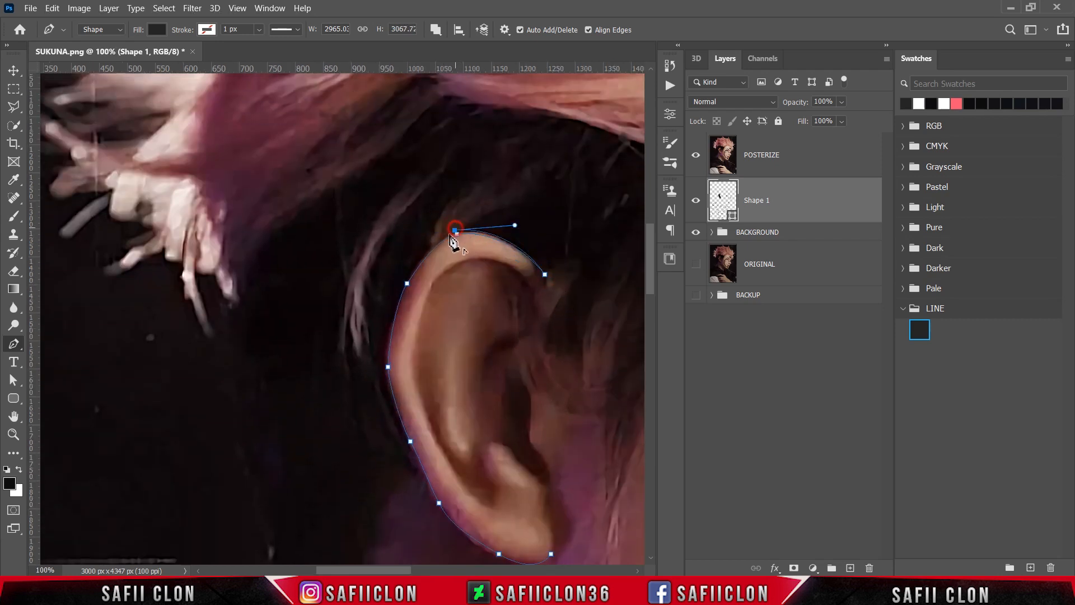
drag(404, 282, 382, 362)
alt+click(404, 282)
scroll(385, 311, down, 1)
alt+click(386, 301)
scroll(404, 336, down, 1)
click(436, 393)
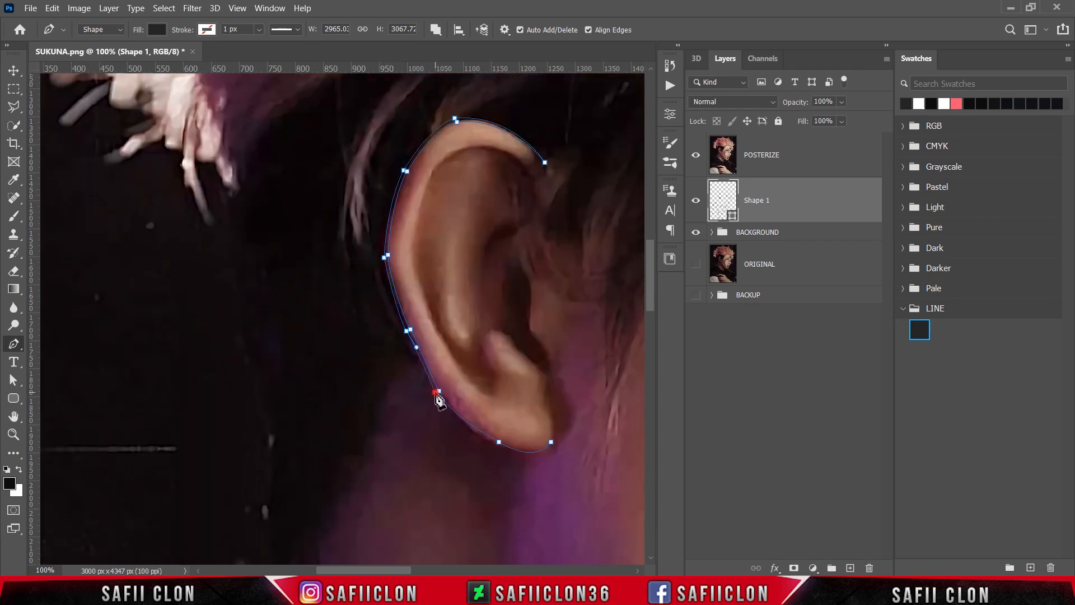
drag(460, 420, 558, 418)
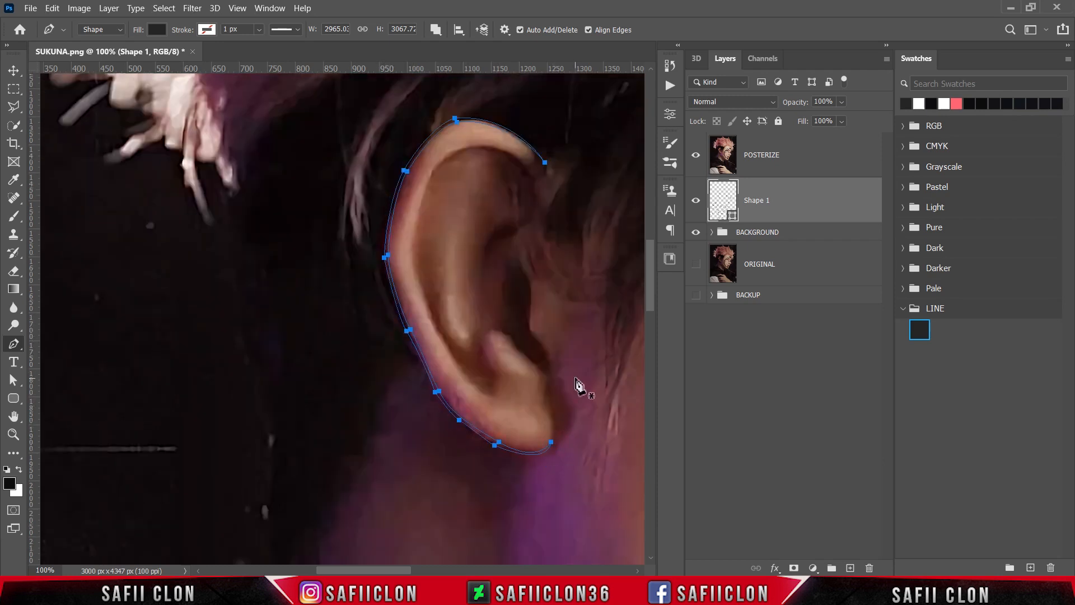
Trace the inner ear fold from its upper front end around the top and down to the middle of the ear
scroll(539, 217, up, 1)
click(537, 228)
click(536, 207)
click(540, 199)
drag(515, 180, 503, 174)
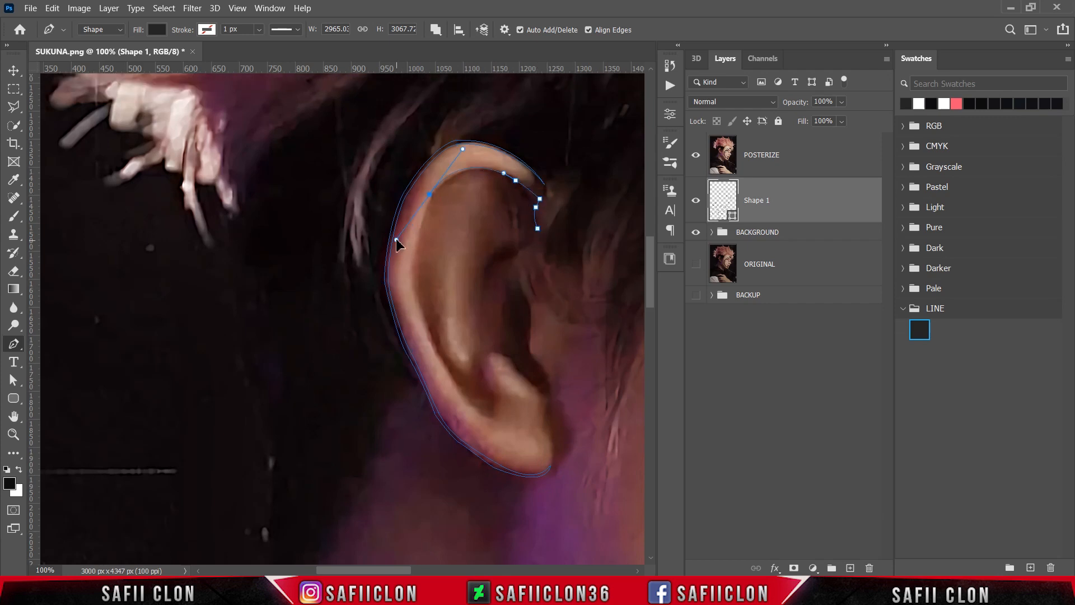
alt+click(430, 194)
alt+click(415, 280)
Trace back along the upper inner ear fold with a slight offset to its front end, closing the line
alt+click(439, 191)
drag(515, 182, 562, 213)
alt+click(515, 182)
click(536, 200)
Continue the inner ear fold with a thin curved line running down to the hollow above the earlobe
scroll(549, 242, down, 2)
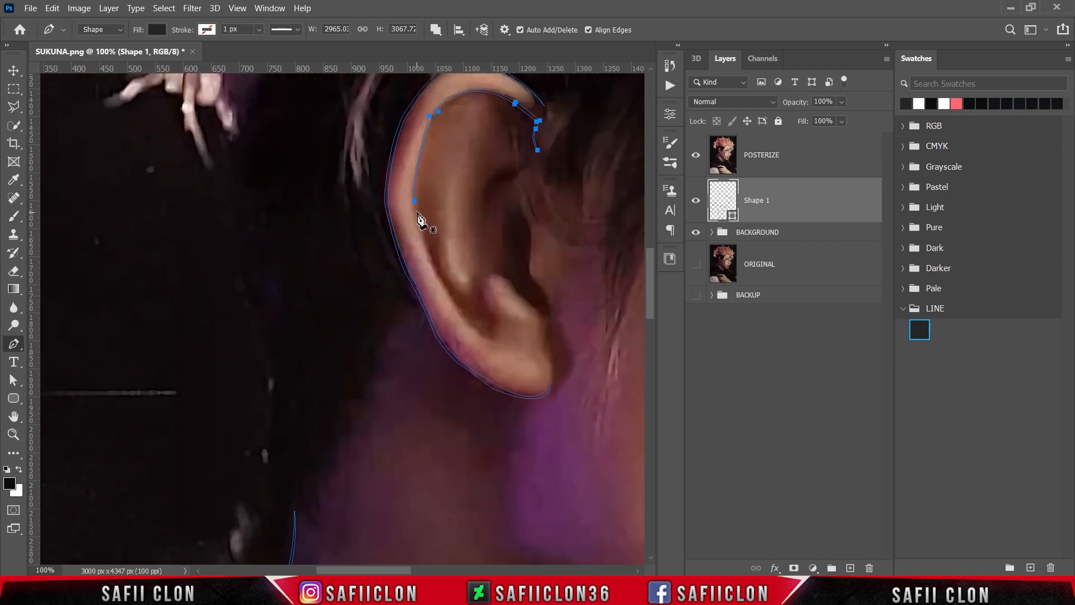
click(420, 204)
drag(453, 299, 497, 296)
alt+click(453, 299)
alt+click(494, 330)
Trace the front edge of the ear opening down to its lower notch and back with a slight offset
scroll(529, 252, up, 2)
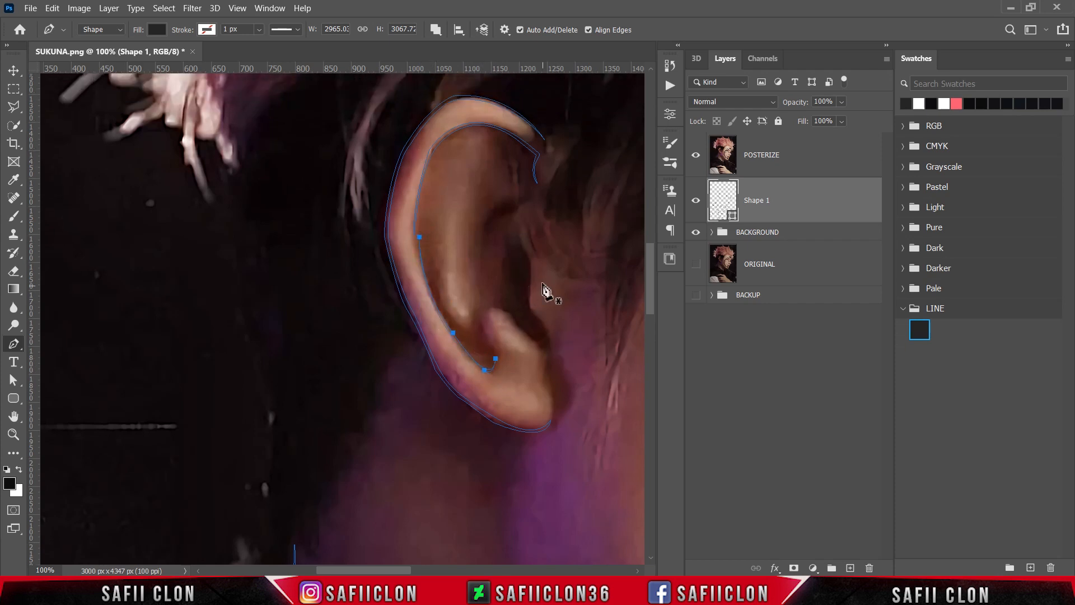
click(520, 229)
drag(528, 258, 533, 262)
drag(531, 301, 532, 310)
drag(552, 350, 549, 370)
alt+click(551, 350)
drag(531, 312, 517, 301)
alt+click(531, 311)
click(528, 303)
click(530, 270)
Draw a thin closed line along the small ridge above the earlobe, ending at the notch of the ear opening
scroll(502, 266, down, 2)
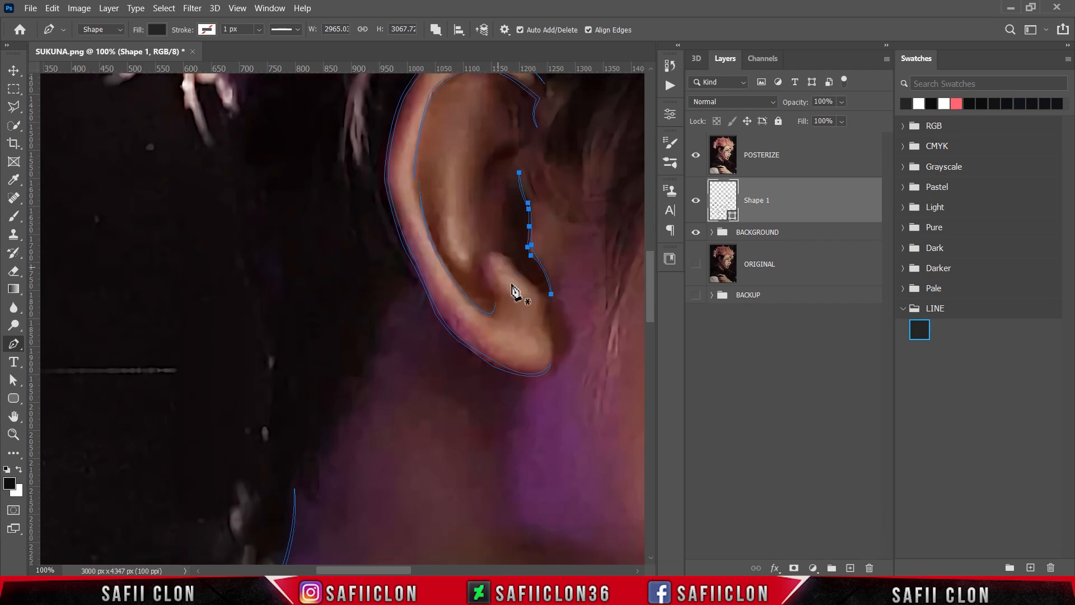
click(491, 250)
drag(512, 260, 517, 269)
drag(545, 295, 558, 299)
alt+click(544, 294)
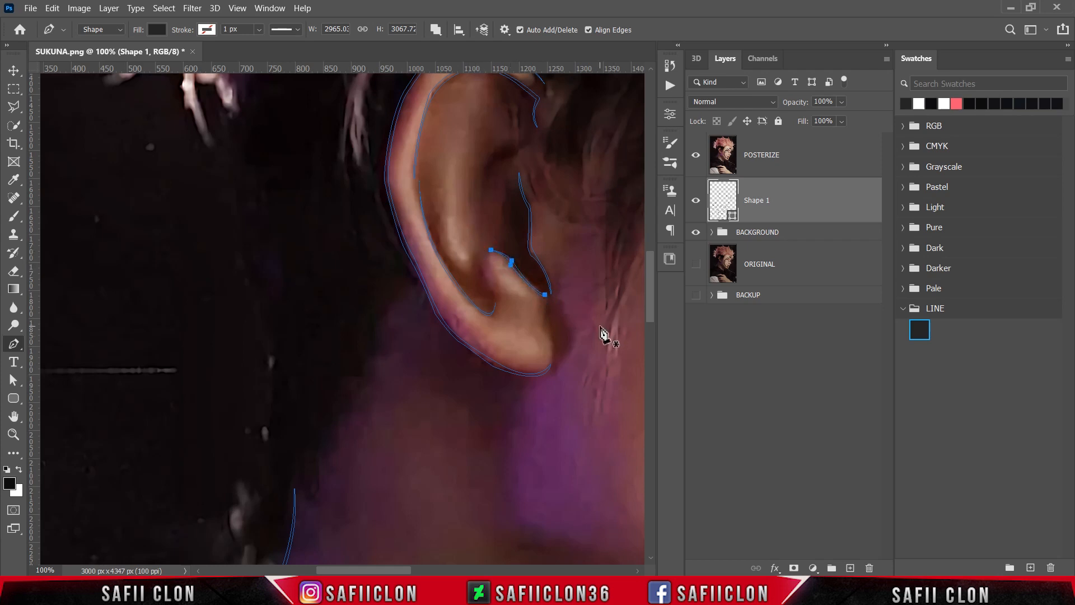
Review the whole line drawing without the POSTERIZE reference and path outlines, and show both again
key(ctrl+minus)
key(ctrl+minus)
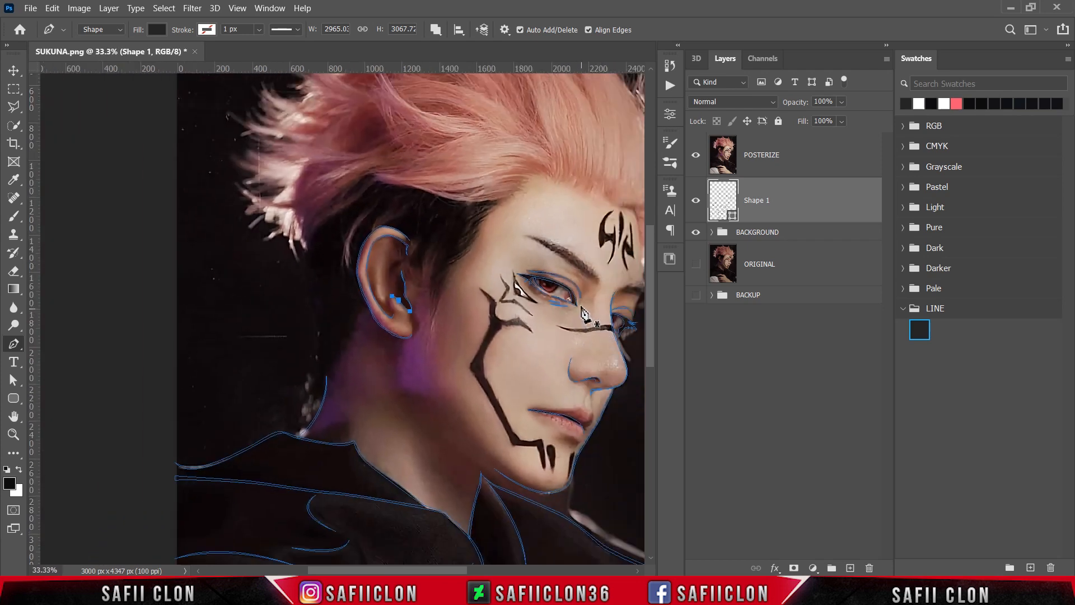
click(696, 155)
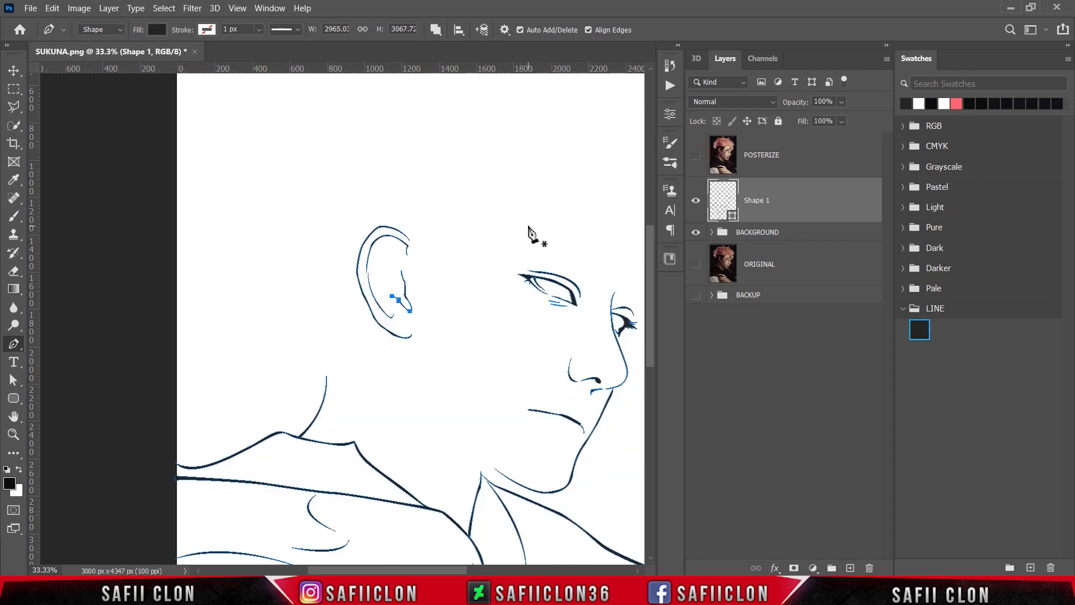
key(Escape)
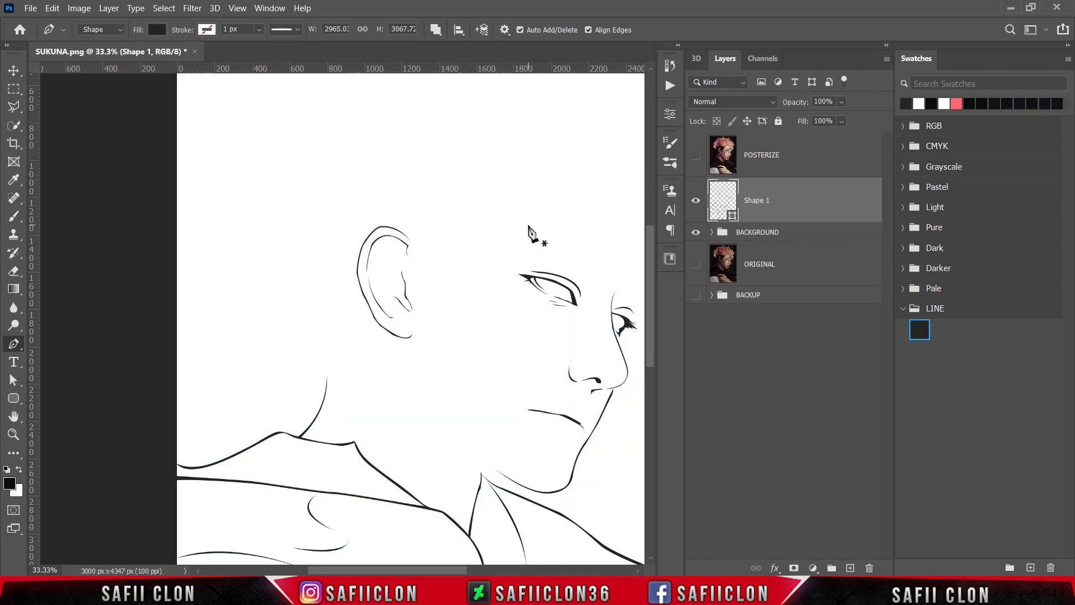
key(ctrl+minus)
key(ctrl+minus)
key(ctrl+minus)
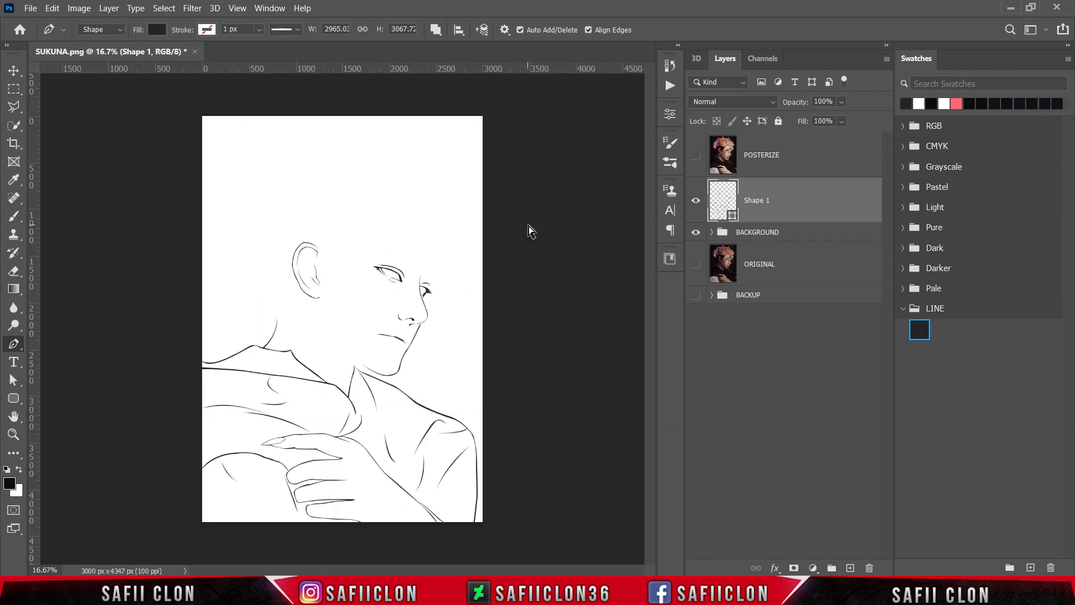
key(ctrl+plus)
key(ctrl+plus)
key(ctrl+plus)
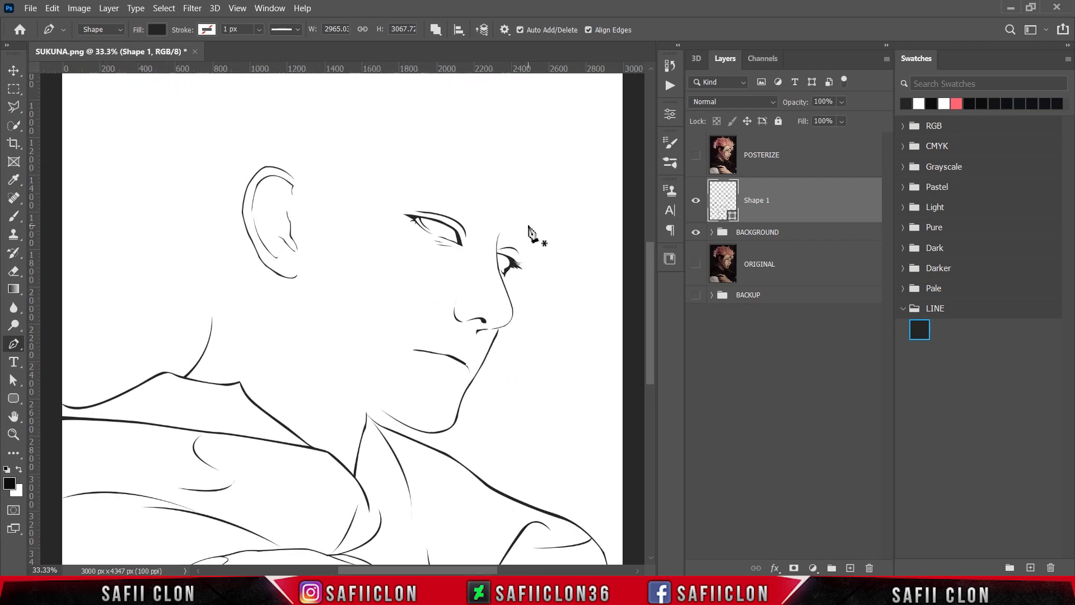
key(ctrl+h)
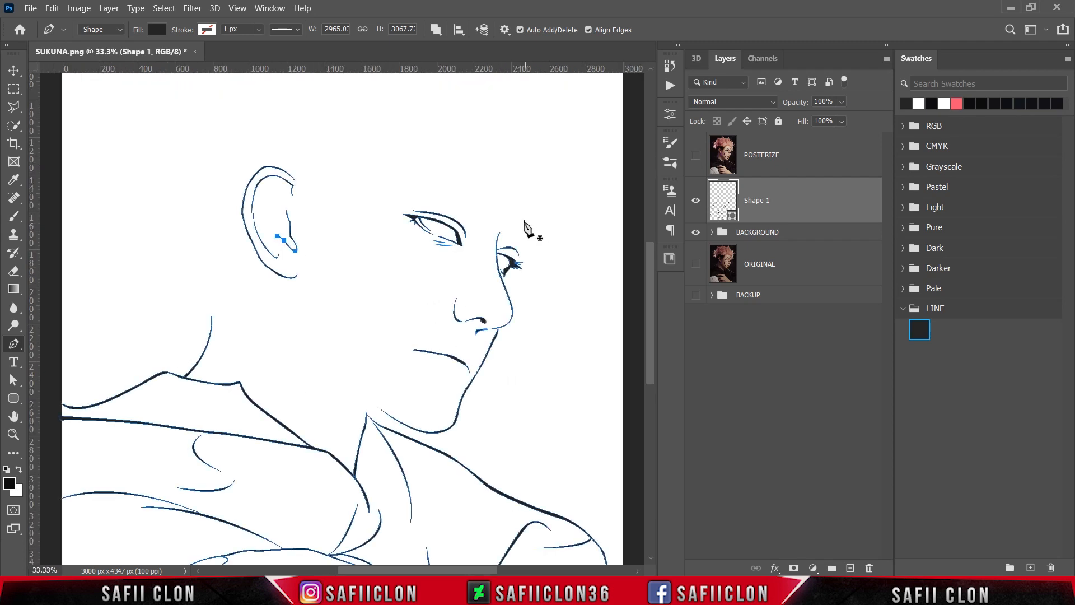
click(696, 156)
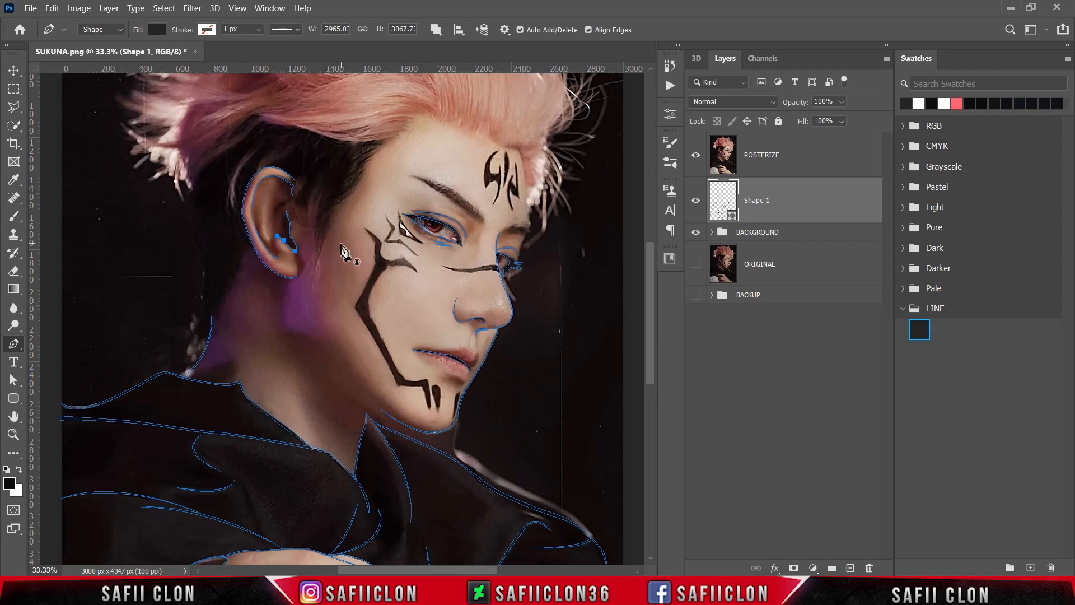
Rename the Shape 1 layer with the finished line art as LINE
scroll(326, 263, up, 3)
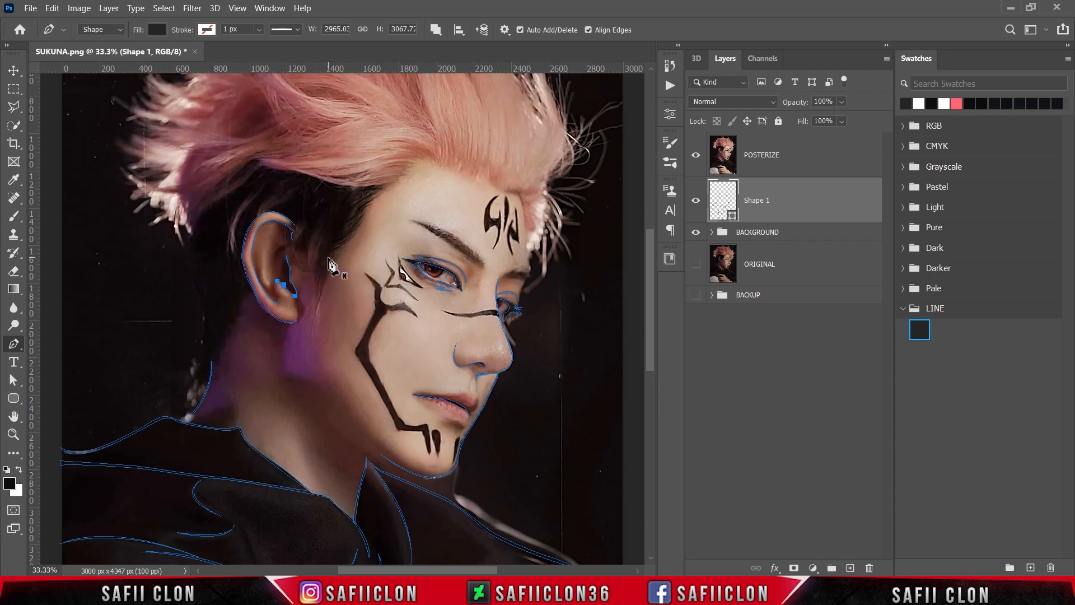
scroll(332, 263, up, 1)
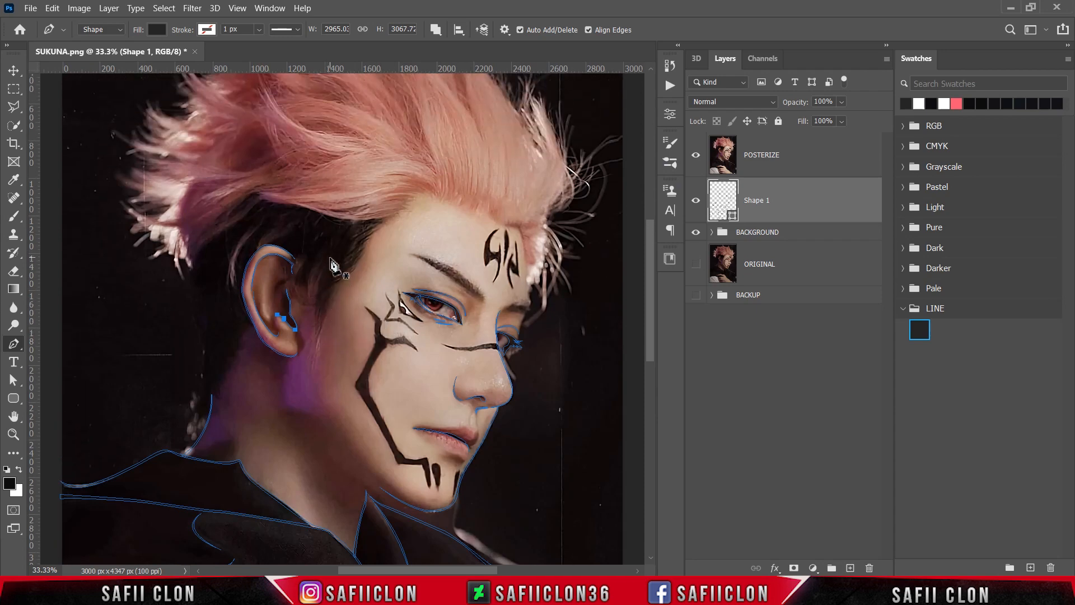
key(ctrl+plus)
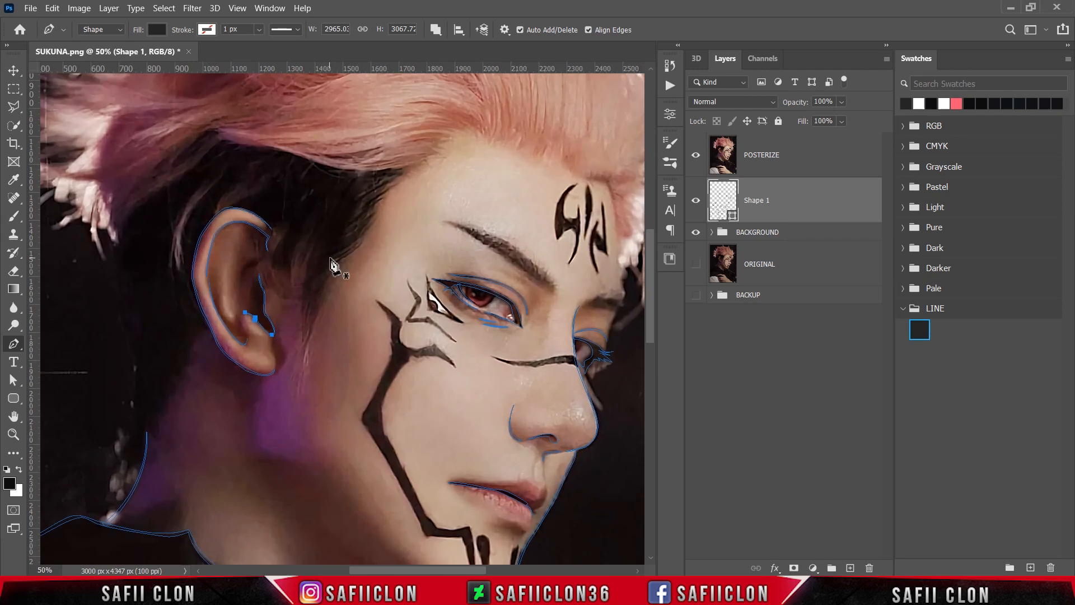
scroll(359, 327, down, 2)
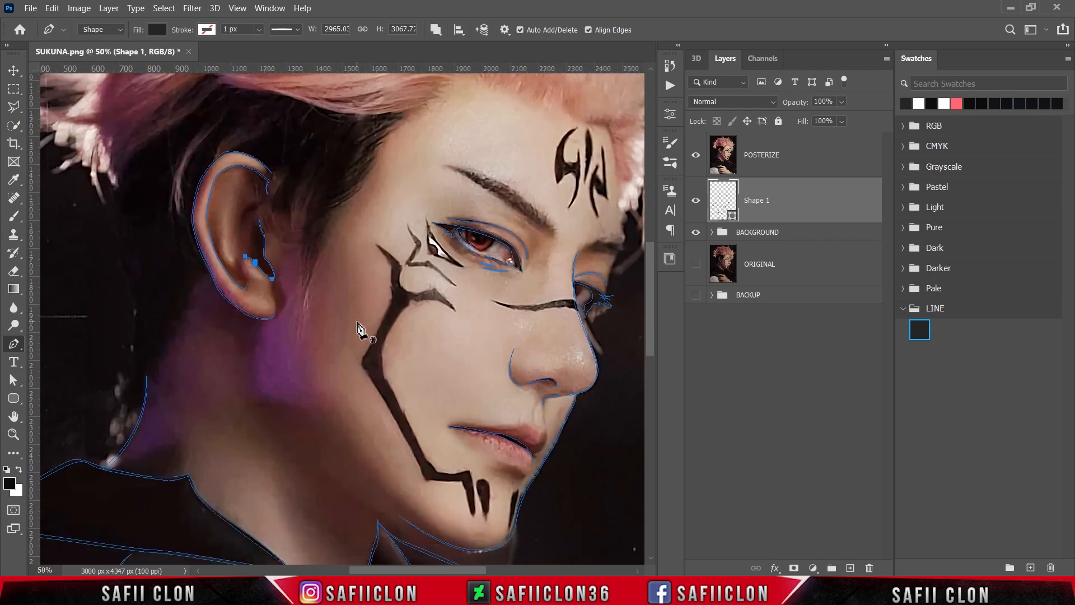
scroll(356, 322, down, 2)
scroll(351, 309, up, 2)
double_click(763, 201)
click(812, 205)
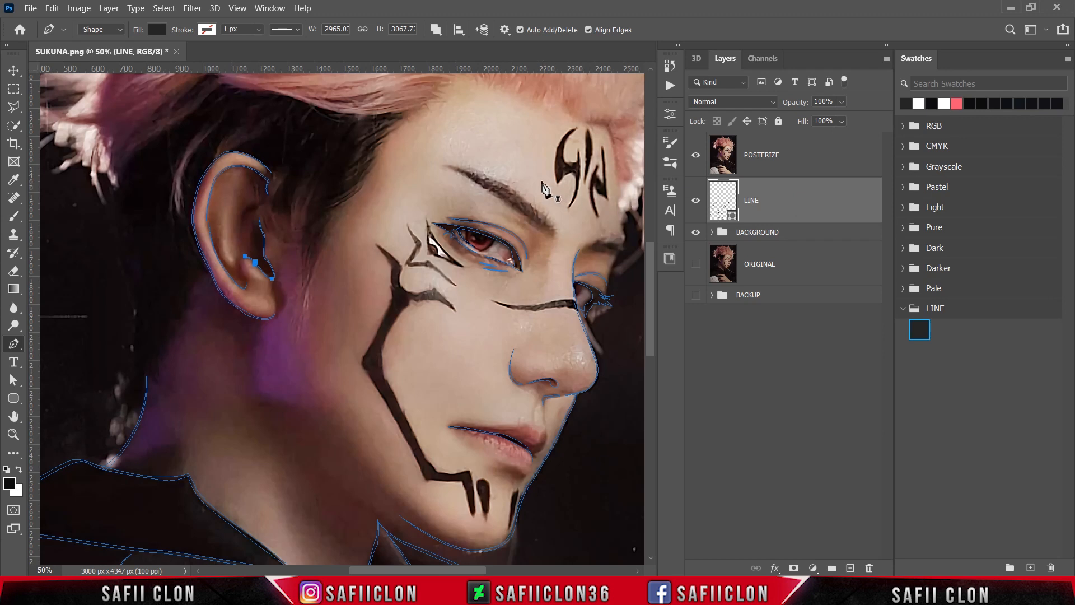
Set the path operation to New Layer and start the hair outline with a short segment along the forehead hairline above the near brow
click(436, 29)
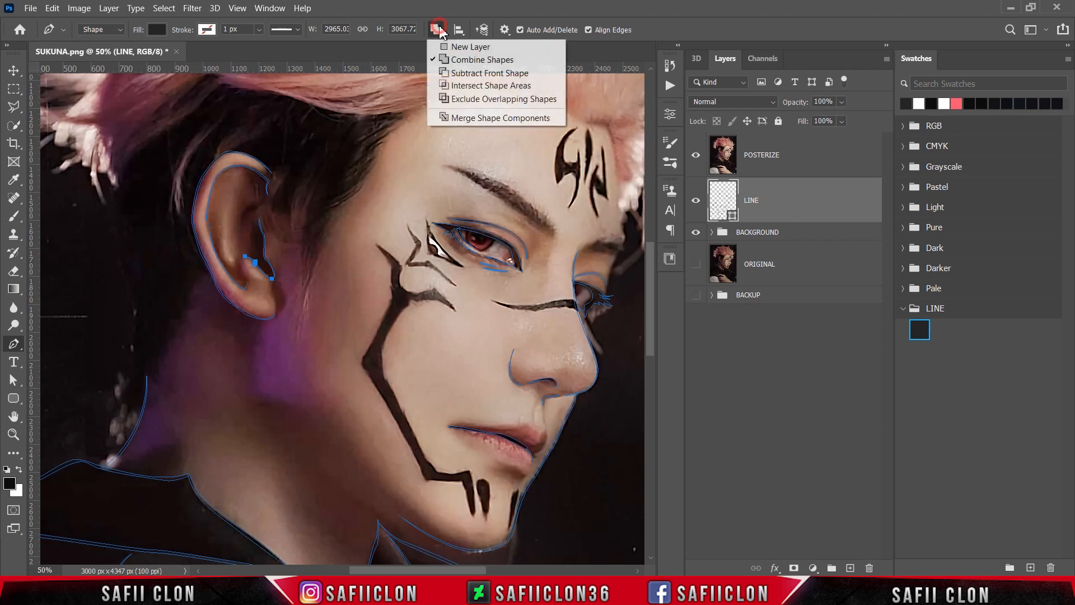
click(463, 47)
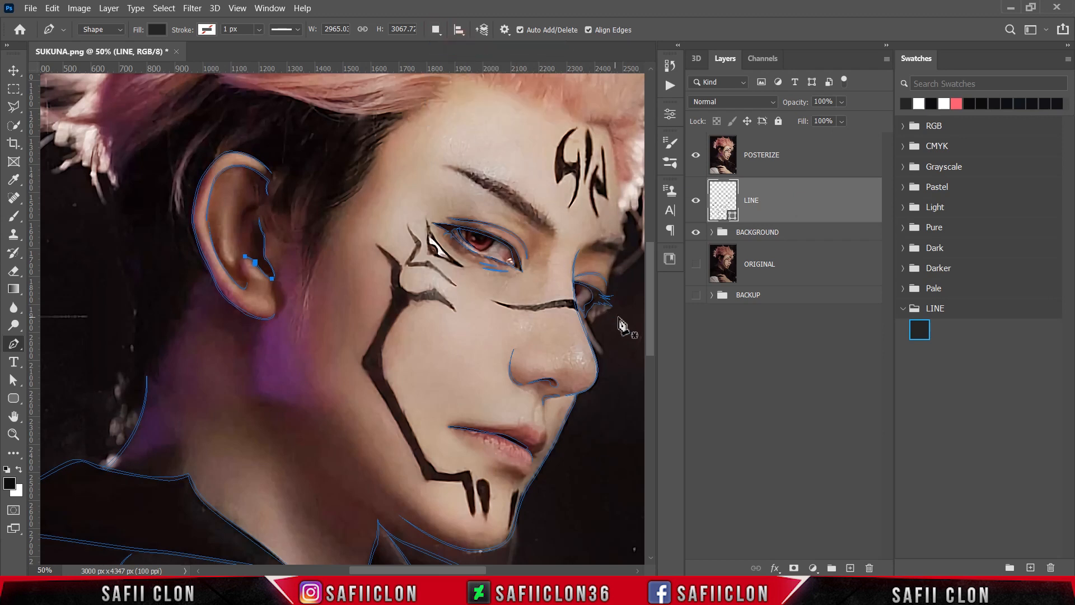
drag(650, 324, 653, 254)
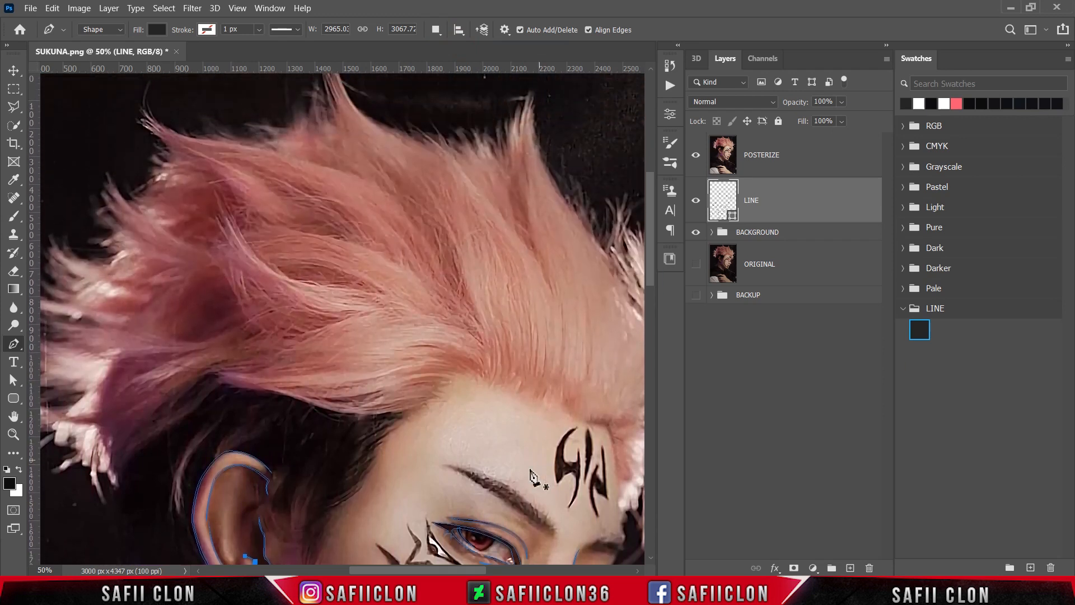
drag(475, 568, 509, 566)
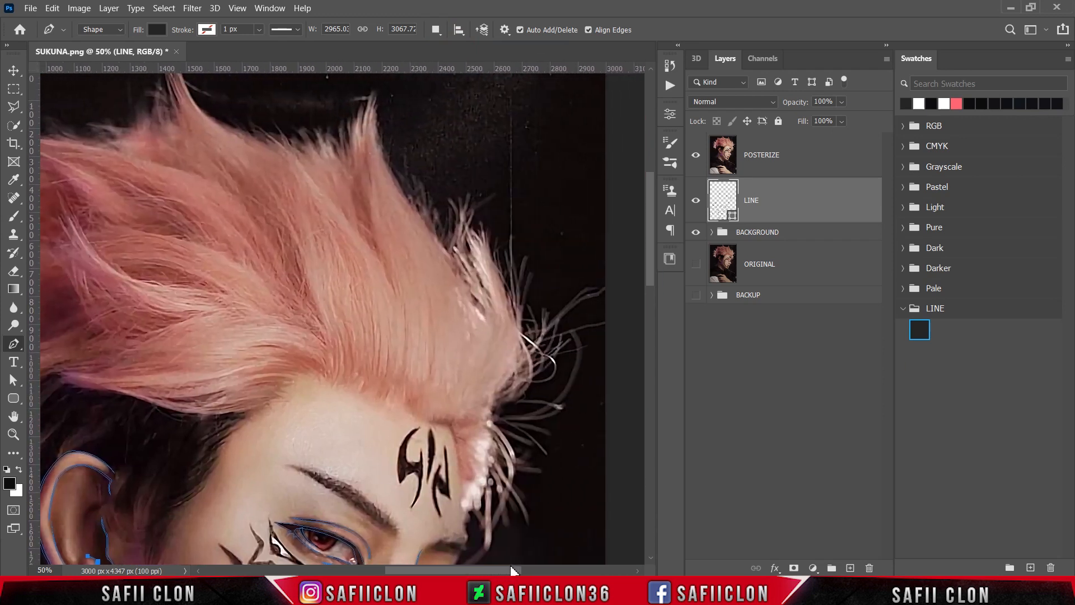
scroll(404, 479, down, 2)
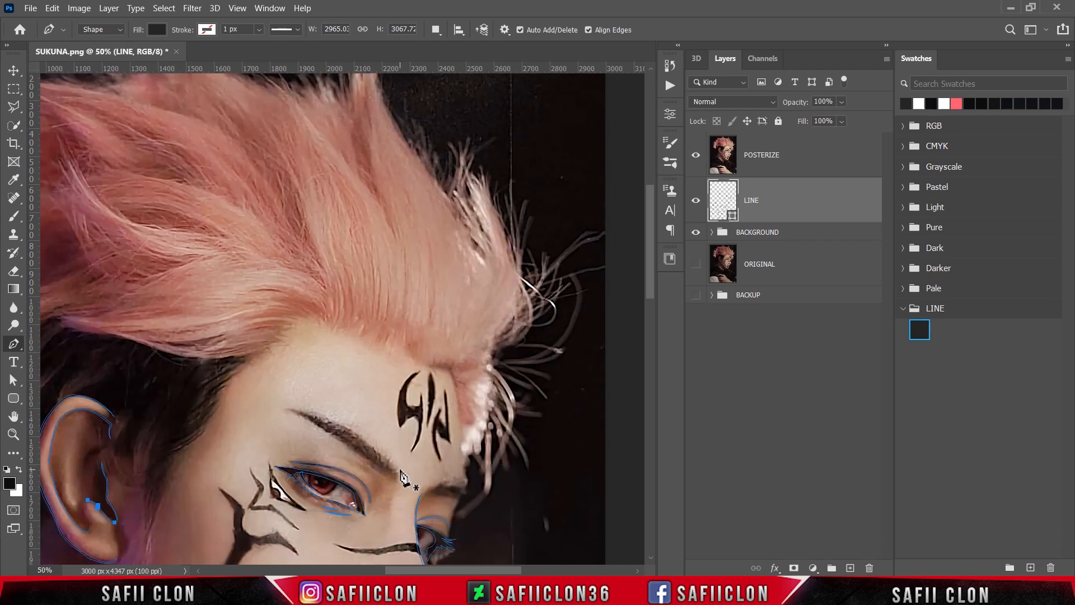
click(303, 304)
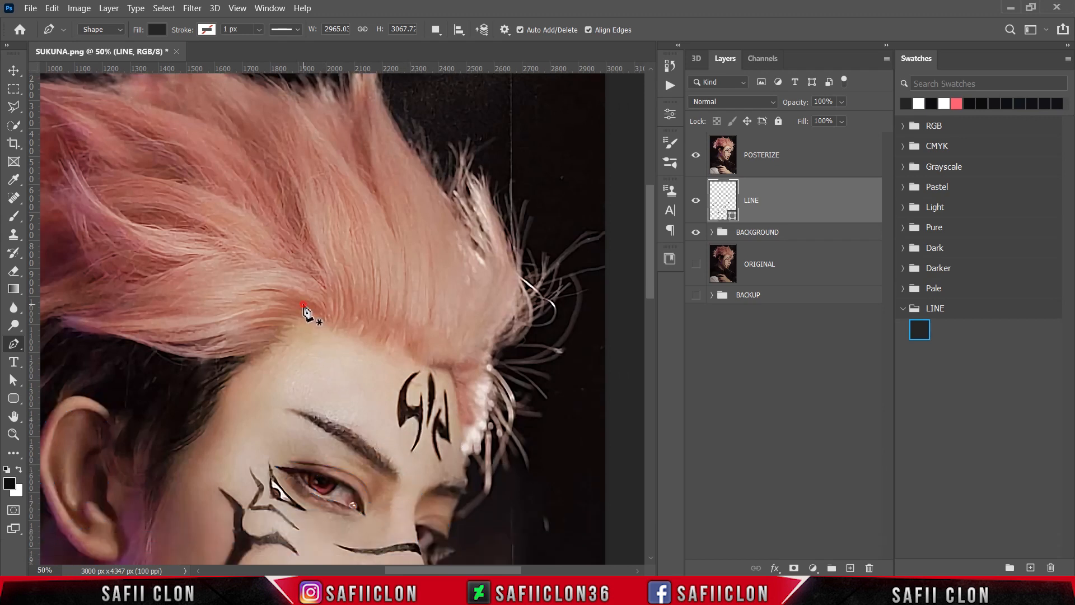
drag(331, 329, 337, 336)
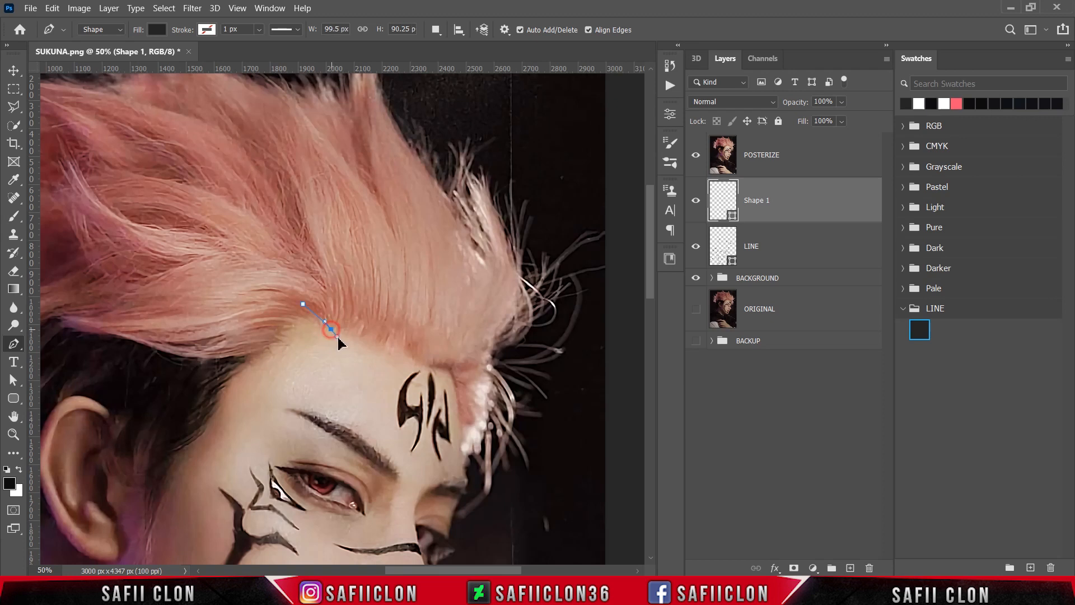
Trace the first small jagged hair tips along the forehead hairline, heading towards the forehead marking
click(330, 328)
click(339, 326)
key(ctrl+plus)
click(340, 336)
click(343, 330)
click(347, 336)
click(349, 328)
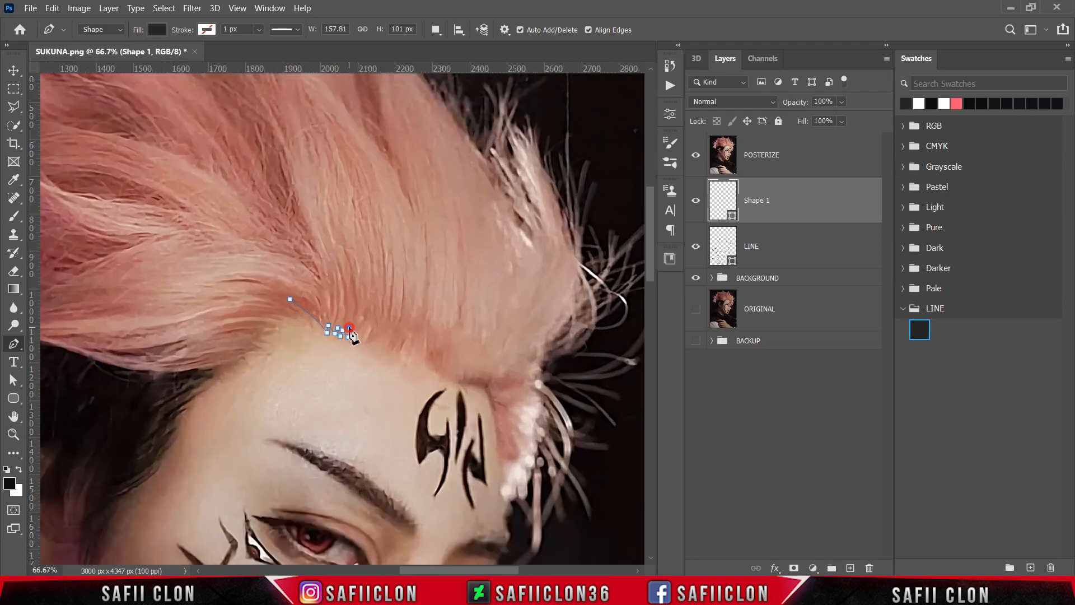
Continue the zigzag of short hair tips along the middle of the forehead hairline
click(364, 333)
click(363, 343)
click(370, 328)
click(368, 343)
click(373, 347)
click(381, 338)
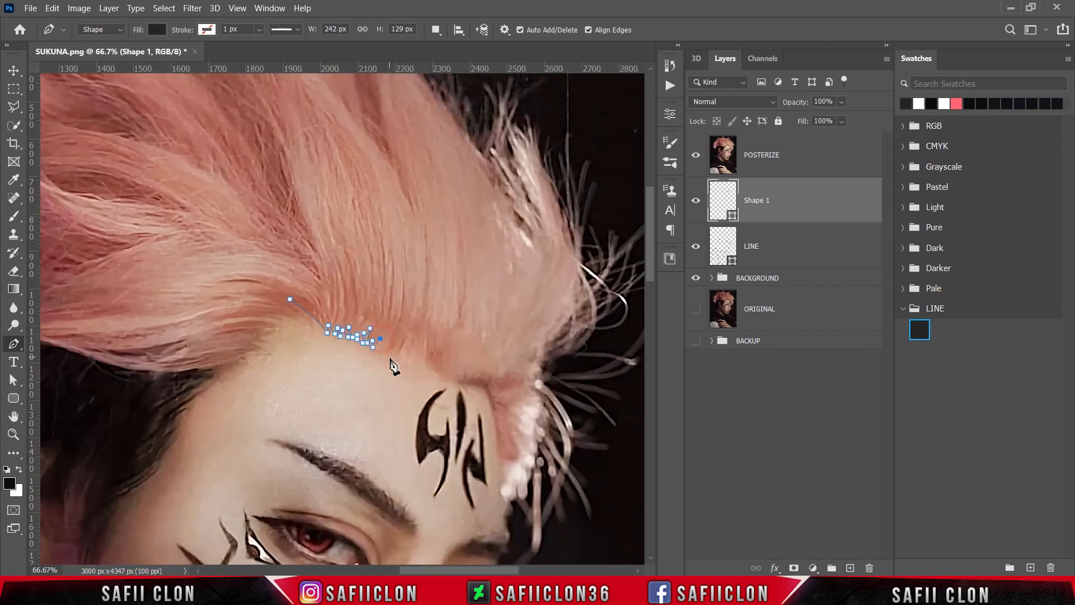
click(379, 352)
click(385, 352)
click(391, 356)
click(396, 340)
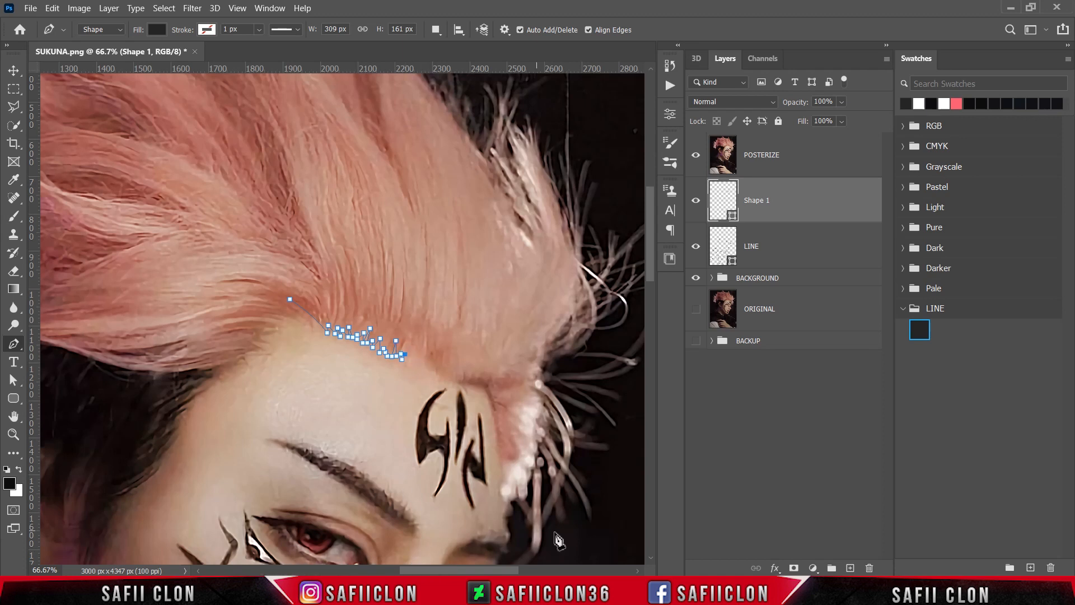
Extend the jagged hairline with small spikes down to just before the top of the forehead marking
click(411, 357)
click(418, 364)
click(425, 354)
click(426, 372)
click(431, 371)
click(436, 367)
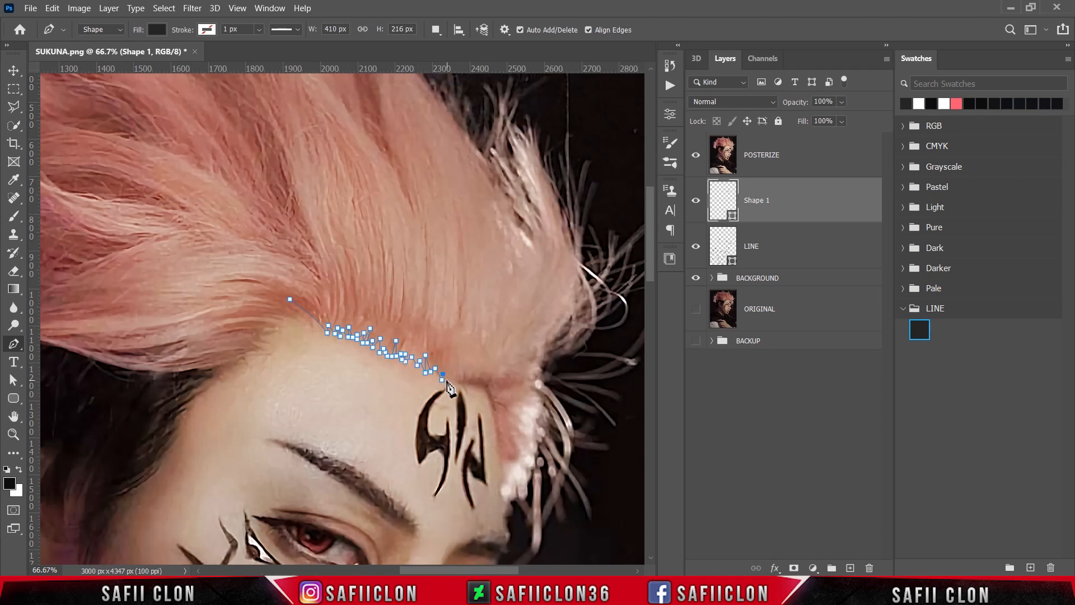
Trace the short hair tips above the forehead marking up to the far corner of the forehead
click(446, 379)
click(451, 381)
click(457, 383)
click(461, 380)
click(467, 373)
click(484, 384)
click(488, 388)
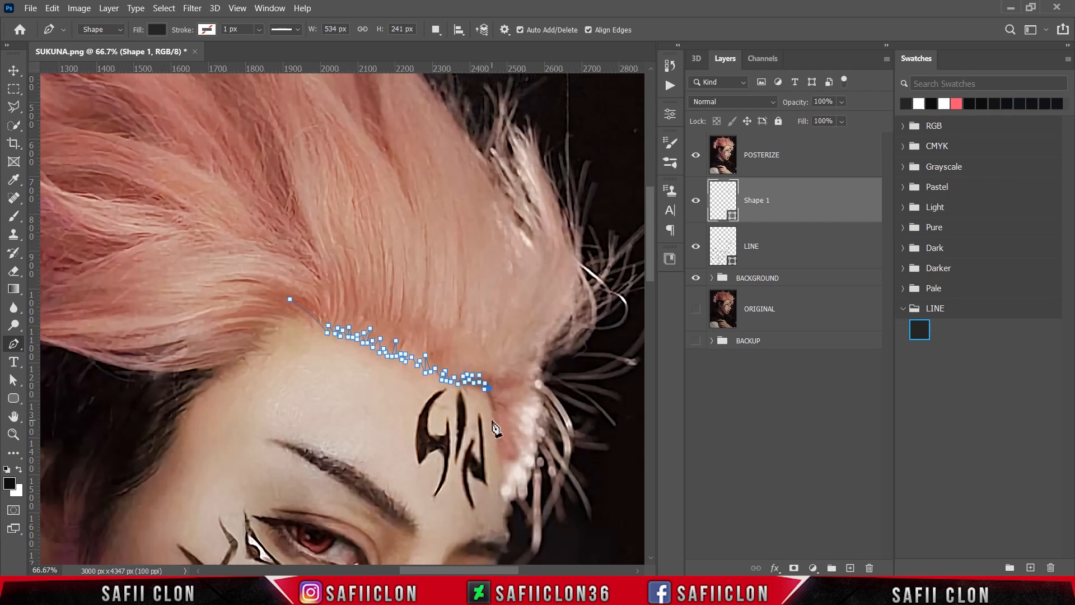
Run the outline down the far side of the forehead beside the marking and end it in a pointed tip above the far brow
click(490, 399)
drag(497, 427, 498, 432)
drag(478, 559, 393, 424)
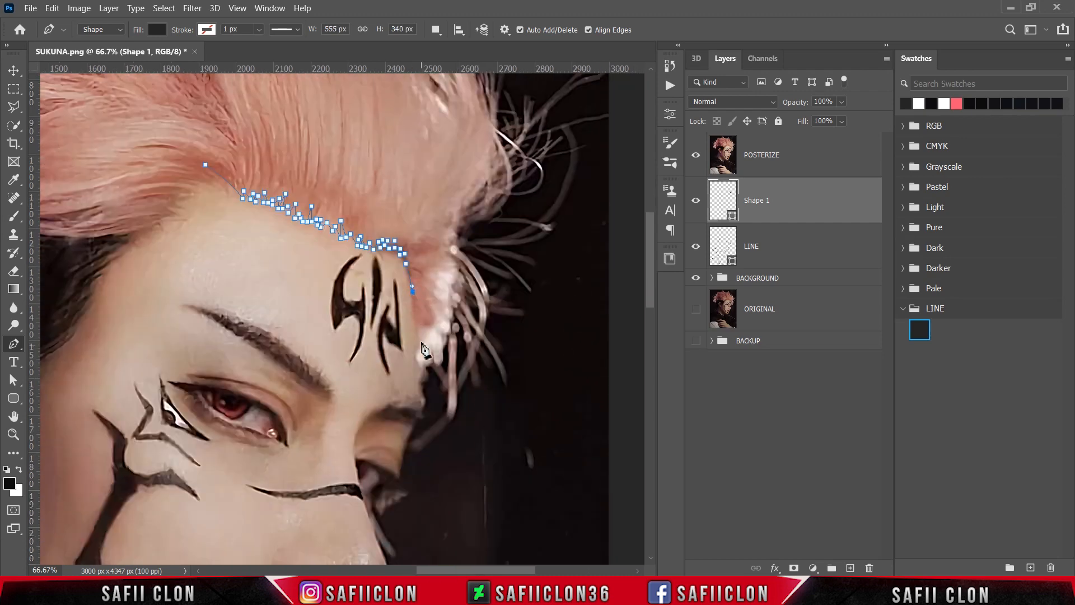
click(417, 303)
click(417, 316)
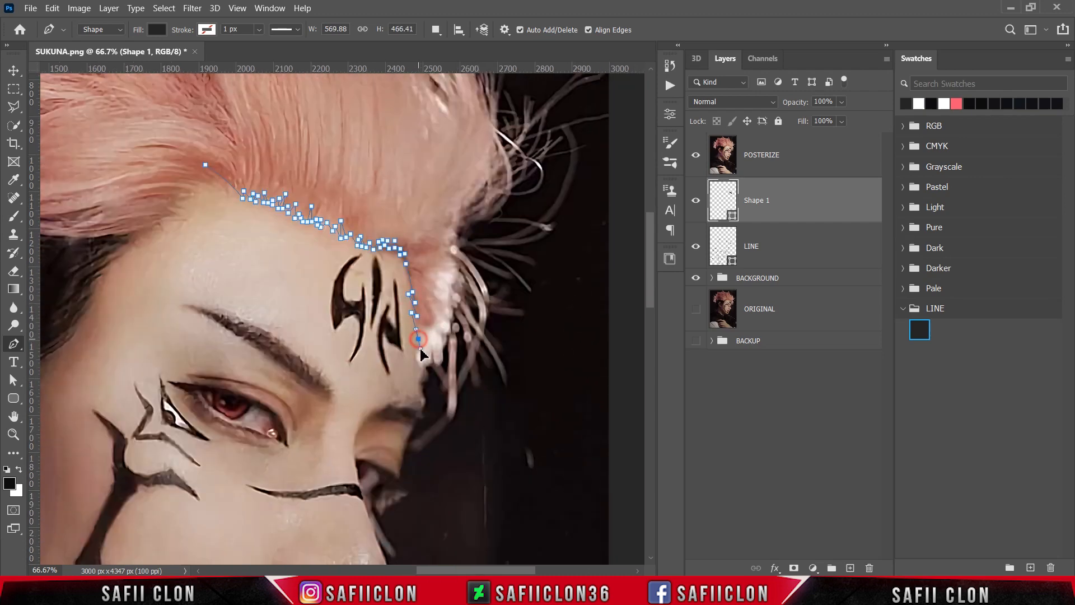
click(418, 336)
drag(420, 363, 438, 378)
alt+click(421, 364)
click(421, 382)
Trace the pointed tips of the light hair tuft beside the far temple, working back upward
click(424, 357)
click(431, 345)
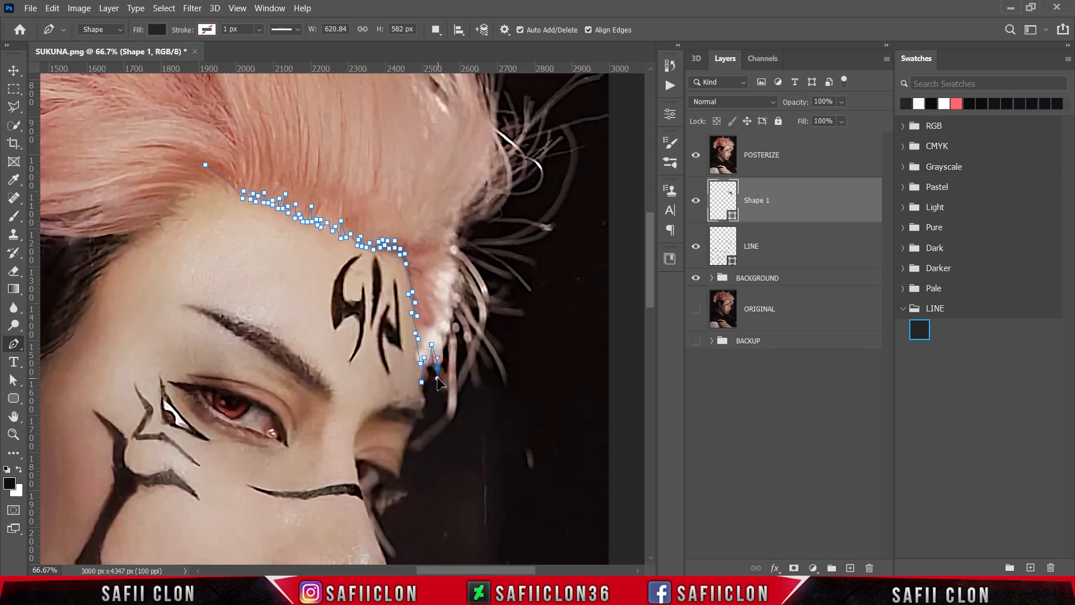
click(437, 334)
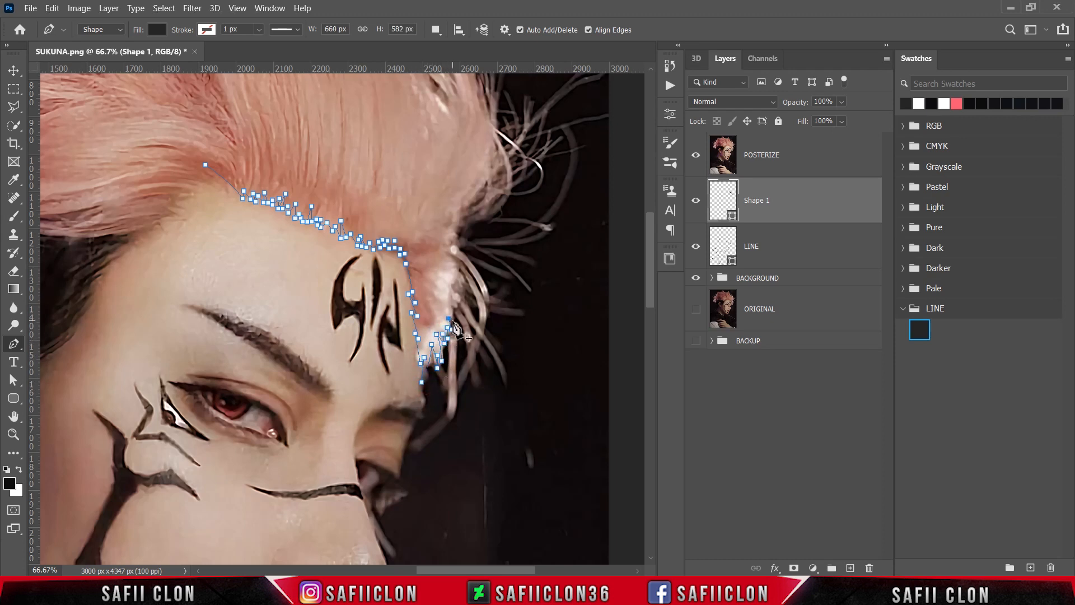
alt+click(446, 297)
drag(459, 342, 459, 366)
alt+click(459, 342)
drag(452, 285, 430, 255)
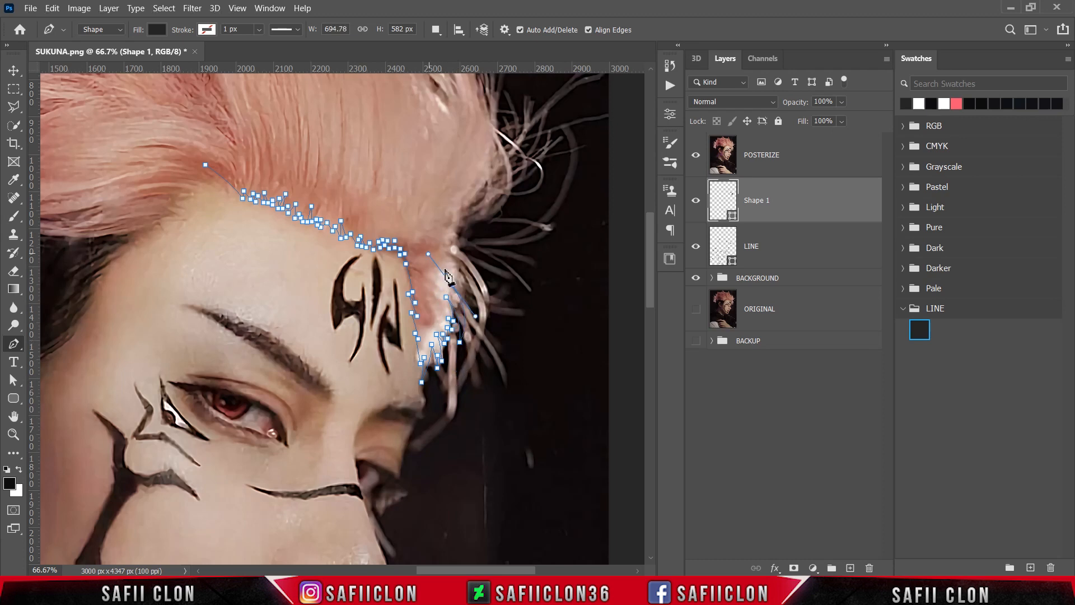
alt+click(452, 285)
Draw a curved loose strand sweeping outward from the light tuft and return to its root
drag(469, 309, 557, 308)
alt+click(469, 309)
click(462, 292)
alt+click(521, 310)
drag(458, 277, 443, 237)
alt+click(458, 276)
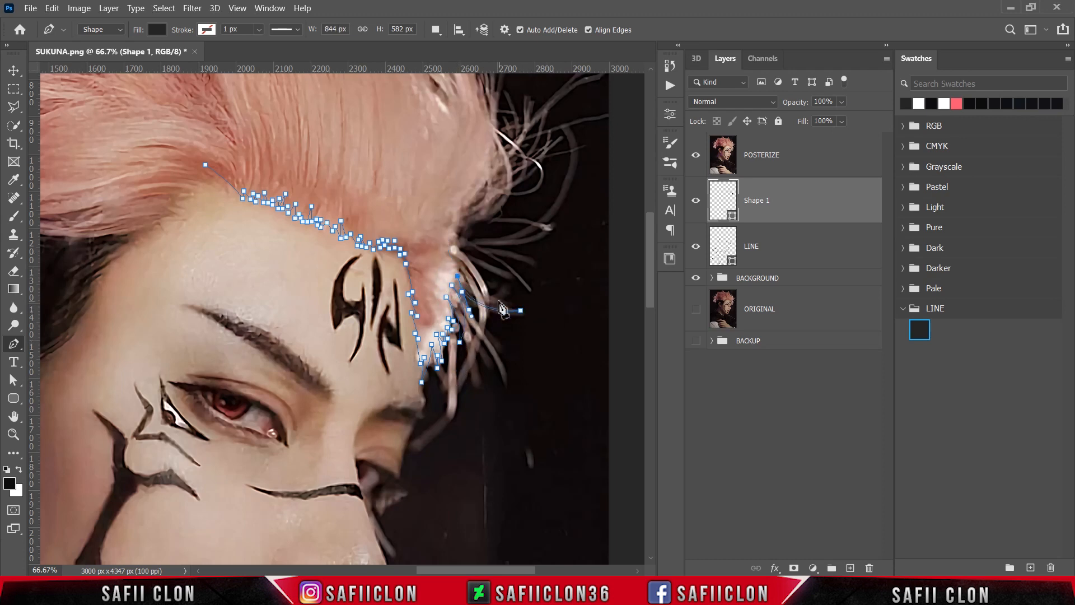
Add another curved strand above the previous one and bring the outline up to the top of the light tuft
drag(499, 303, 498, 333)
alt+click(499, 303)
alt+click(485, 296)
drag(456, 250, 427, 224)
alt+click(456, 249)
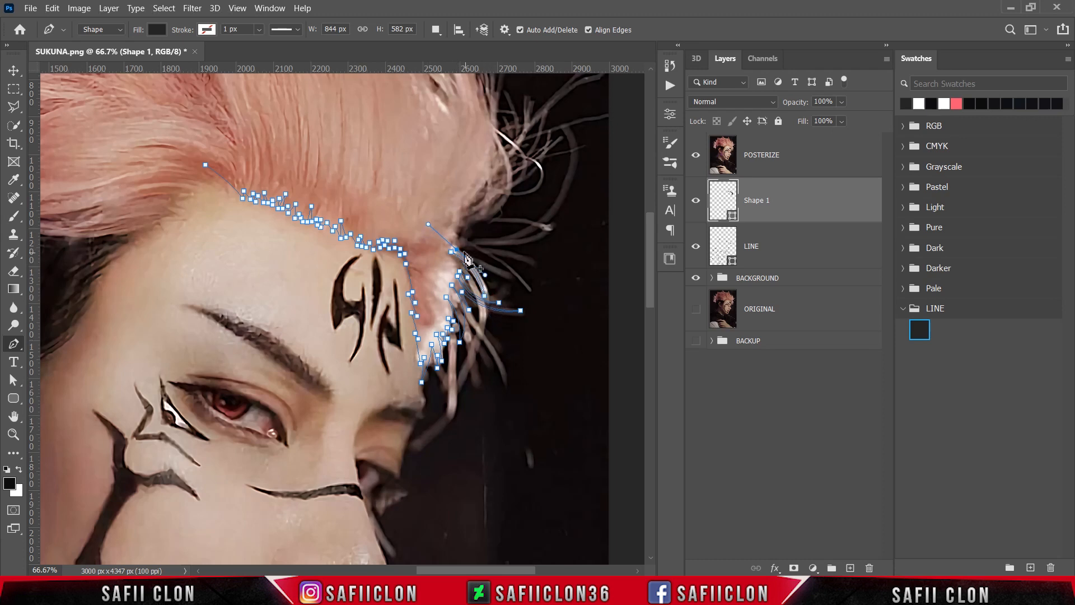
Draw the uppermost strand sweeping outward from the light tuft and finish with small points at its root
drag(516, 277, 540, 275)
alt+click(516, 277)
alt+click(448, 246)
scroll(481, 258, up, 1)
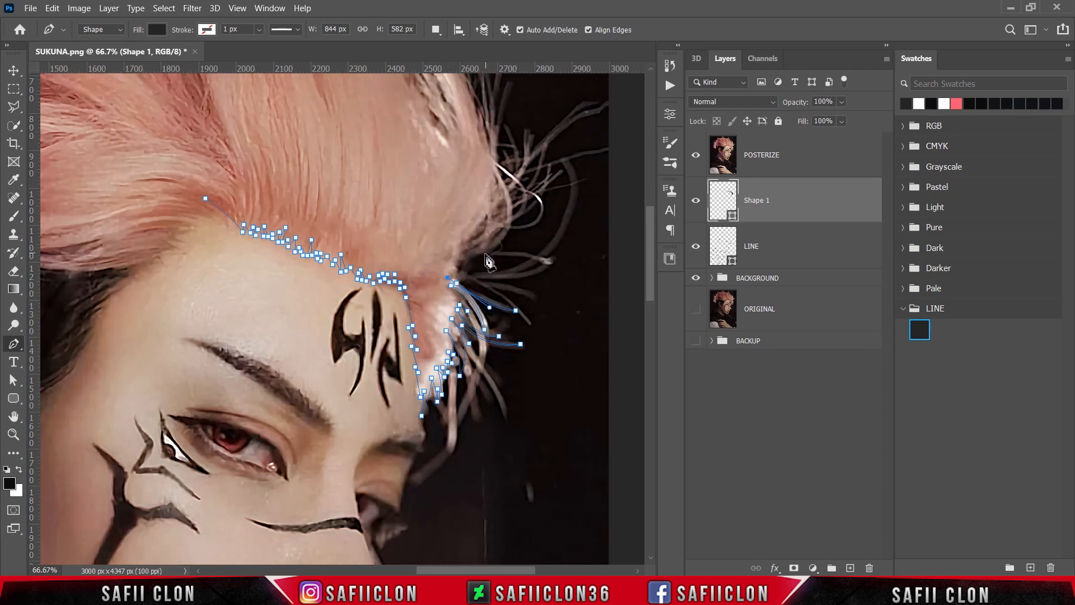
click(454, 274)
scroll(466, 294, up, 1)
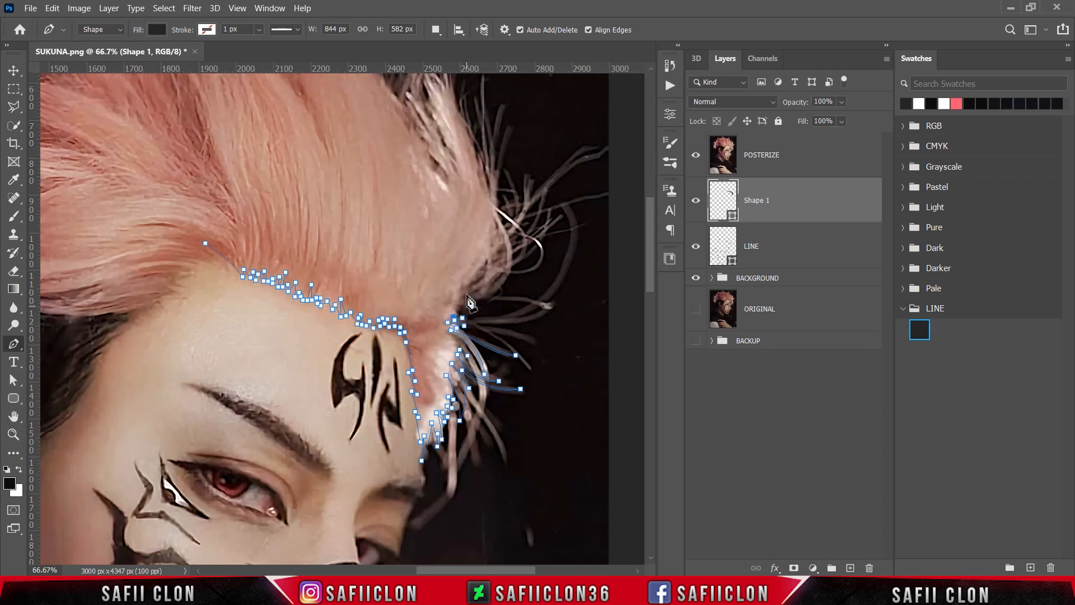
click(459, 313)
Trace the strands curving outward and upward along the lower front edge of the pink hair
drag(516, 266, 527, 220)
drag(460, 306, 419, 294)
click(523, 242)
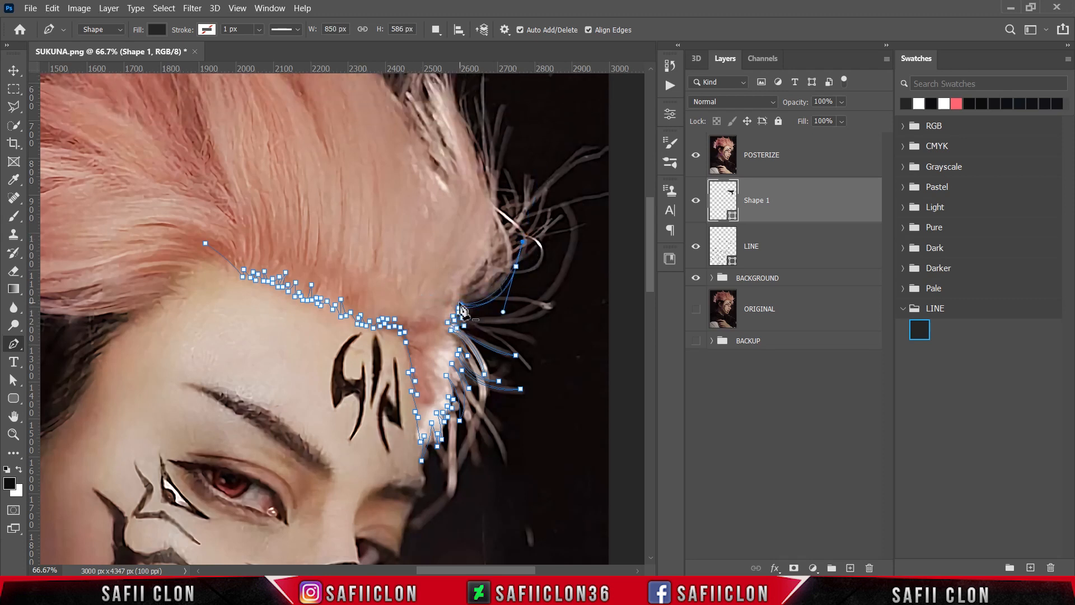
drag(512, 245, 503, 180)
alt+click(512, 246)
click(507, 253)
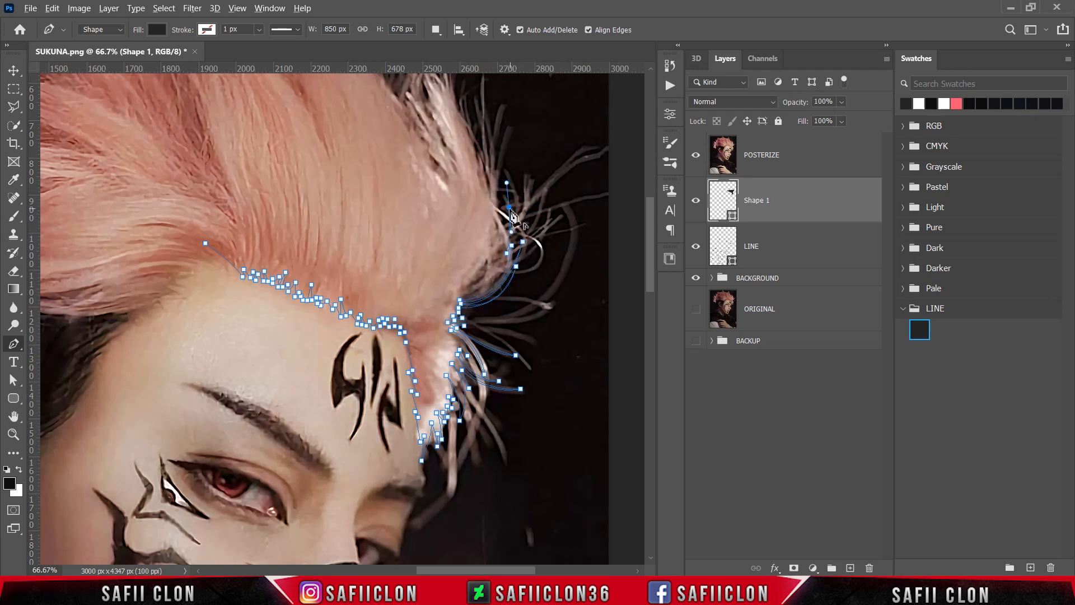
Add a short upward hair tip at the front bulge of the pink hair and return to the hair edge
alt+click(509, 207)
scroll(508, 224, up, 3)
drag(496, 289, 494, 315)
alt+click(496, 289)
scroll(468, 265, up, 5)
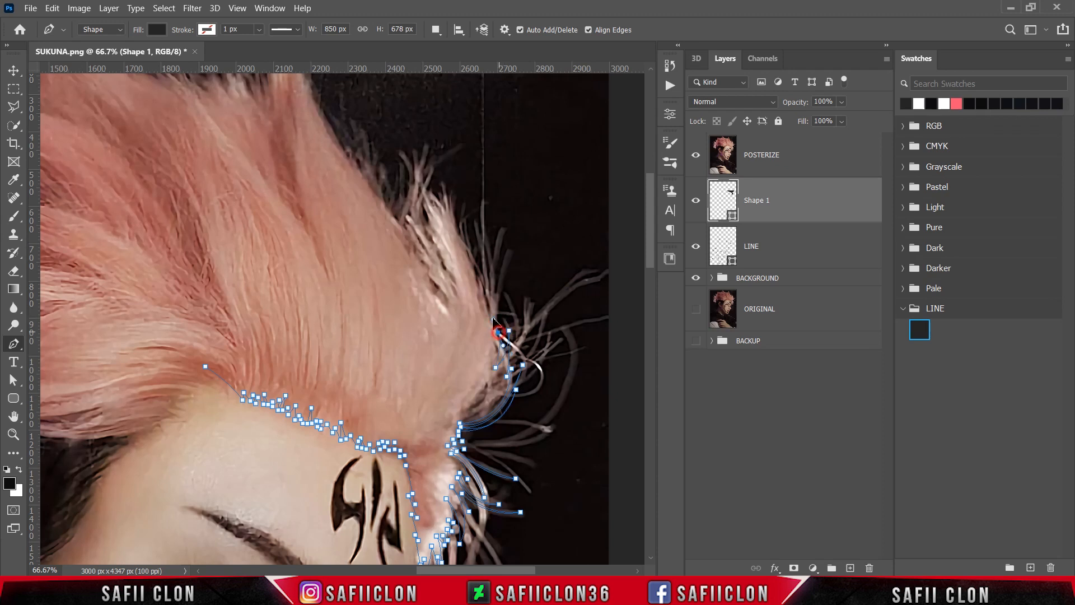
Draw two long thin strands rising from the front edge of the pink hair, each tapering to a tip and returning to the edge
drag(519, 239, 534, 203)
alt+click(519, 240)
drag(493, 331, 498, 369)
alt+click(494, 331)
drag(509, 224, 533, 167)
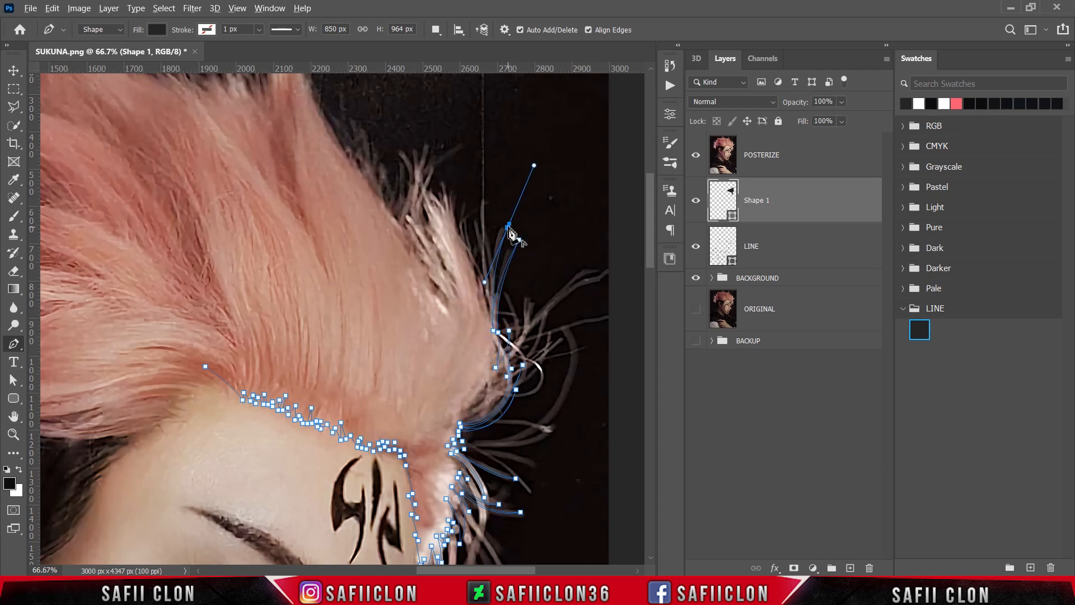
alt+click(509, 224)
drag(487, 316, 489, 351)
alt+click(486, 316)
scroll(476, 269, up, 2)
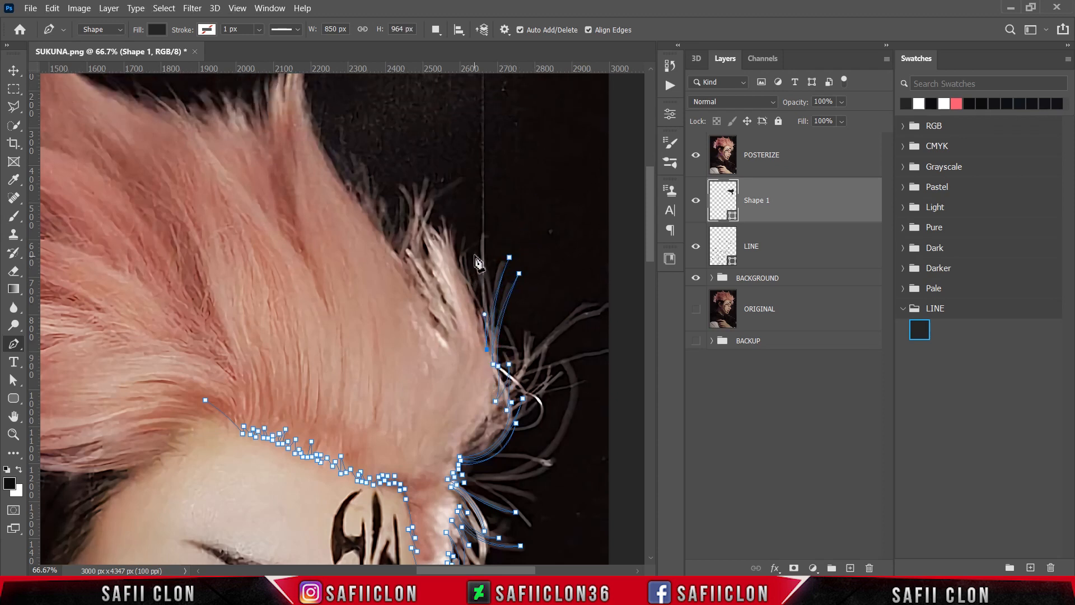
Undo the last path change and trace the tall strands and tips up the front edge of the light hair tuft
key(ctrl+z)
drag(458, 228, 466, 205)
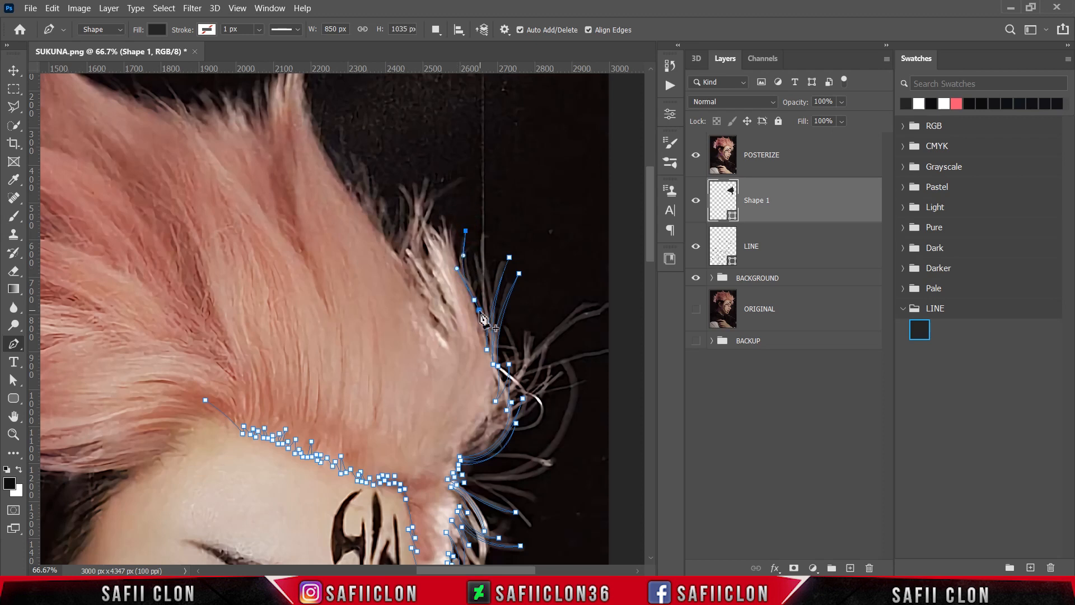
alt+click(459, 229)
drag(473, 303, 494, 342)
drag(454, 202, 451, 247)
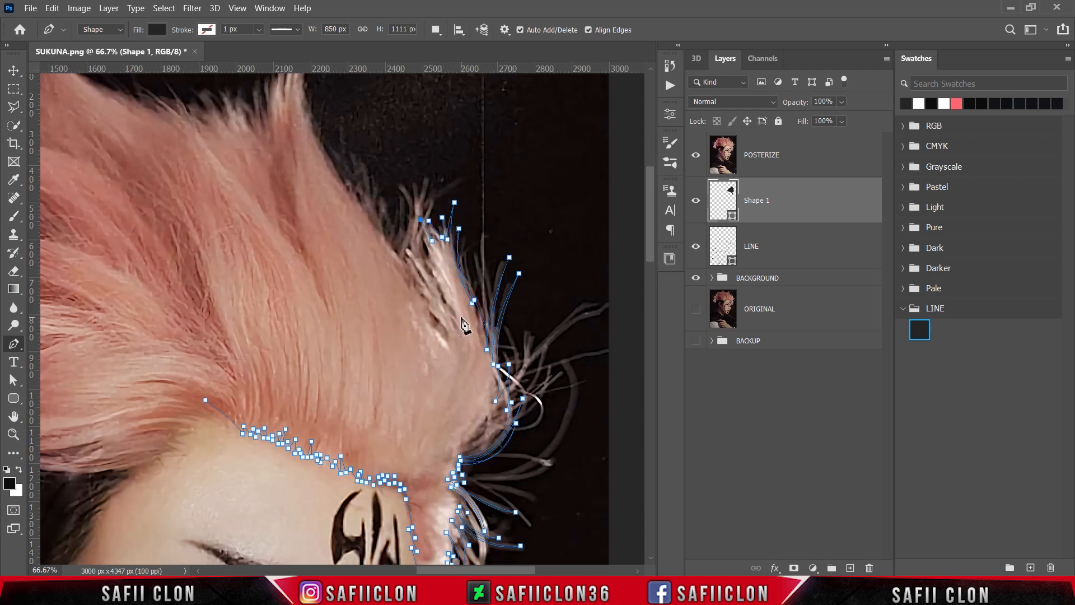
Trace the pointed strands at the top of the light front tuft and the notch behind them
drag(421, 187, 431, 138)
drag(415, 191, 409, 228)
scroll(408, 254, up, 1)
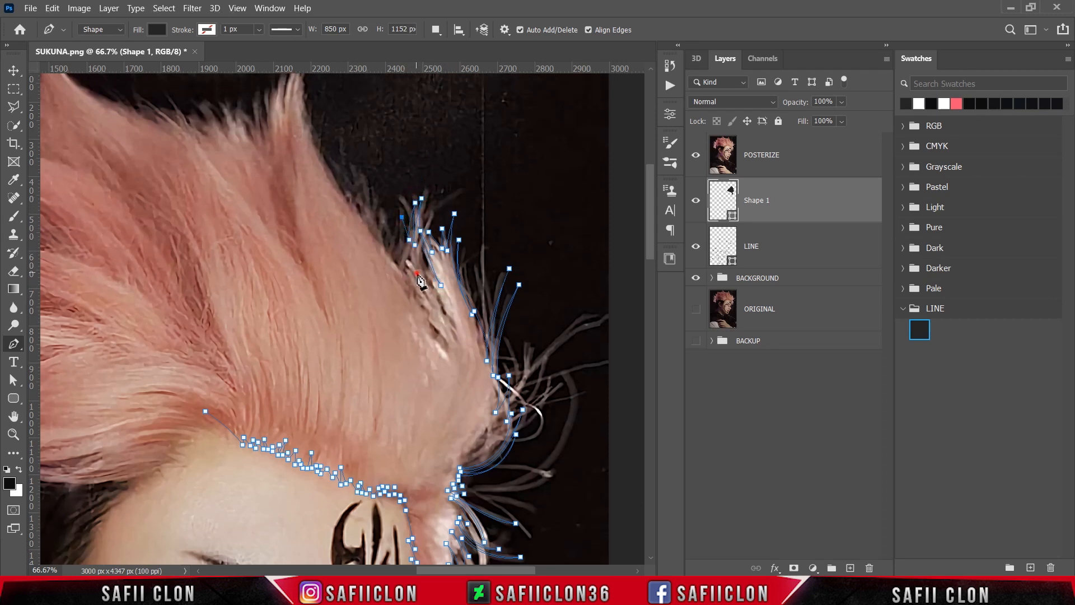
drag(416, 273, 403, 255)
alt+click(407, 270)
Draw a thin upright strand behind the light front tuft and bring the outline back to the hair edge
drag(390, 204, 391, 152)
alt+click(389, 206)
drag(390, 254, 393, 262)
alt+click(389, 253)
scroll(388, 255, up, 5)
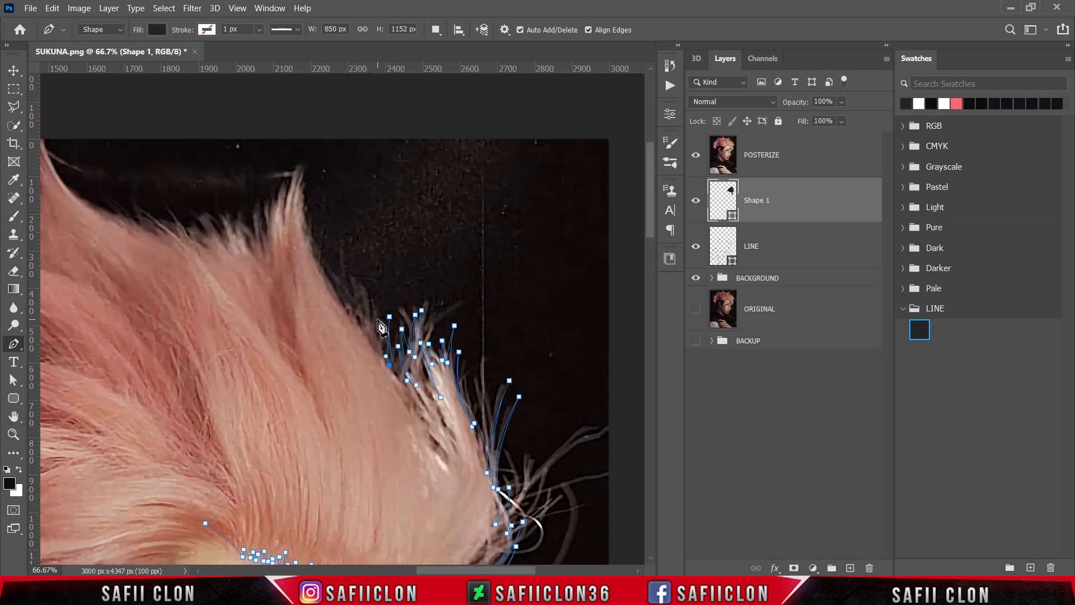
Trace the hair edge from the short strands behind the light front tuft up towards the tall front peak
click(376, 348)
mouse_move(345, 289)
mouse_down()
mouse_move(331, 274)
mouse_move(346, 303)
mouse_up()
click(317, 262)
click(315, 209)
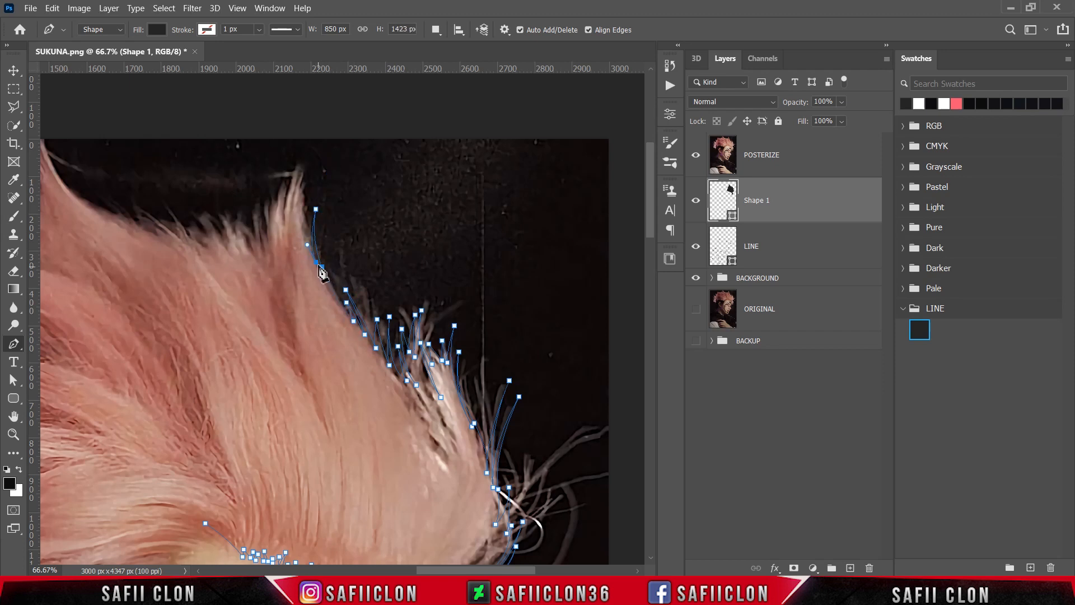
Draw two pointed tips at the top of the tall front peak with a narrow notch between them
drag(305, 170, 315, 141)
alt+click(304, 169)
drag(295, 209, 293, 225)
alt+click(295, 208)
drag(307, 158, 320, 134)
alt+click(307, 158)
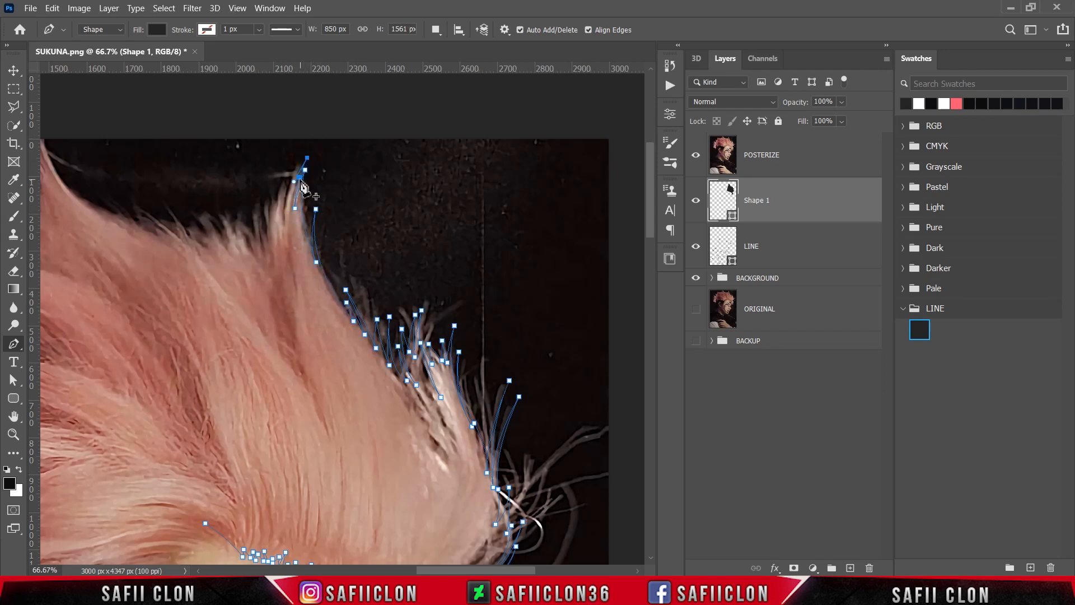
Trace the stepped strand tips down the rear side of the tall front peak to the dip behind it
scroll(305, 185, up, 2)
drag(483, 568, 464, 568)
drag(386, 254, 272, 262)
click(372, 277)
click(370, 257)
click(367, 276)
click(364, 303)
Draw short spiky strands along the upper hair edge in the dip just behind the front peak
click(352, 302)
click(353, 311)
alt+click(315, 266)
click(333, 289)
alt+click(310, 271)
click(324, 287)
alt+click(324, 288)
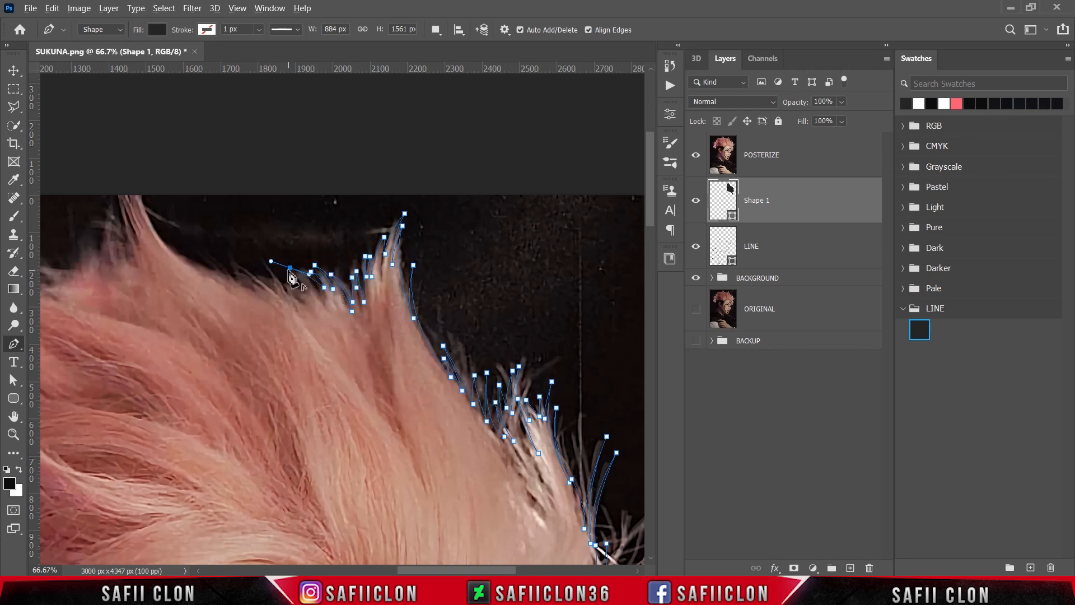
Add another small pointed strand to the dip and return the outline to the upper hair edge
alt+click(290, 267)
mouse_move(310, 297)
mouse_down()
mouse_move(313, 313)
mouse_move(279, 282)
mouse_move(294, 303)
mouse_up()
alt+click(311, 297)
alt+click(287, 284)
alt+click(293, 294)
Trace the remaining small tufts of the dip and curve the outline up the front side of the central peak
drag(269, 261, 141, 178)
click(272, 285)
click(251, 277)
click(240, 279)
alt+click(205, 257)
click(223, 273)
scroll(204, 288, up, 1)
alt+click(140, 241)
Draw the cluster of pointed tips at the top of the central peak, extending slightly above the picture edge
drag(447, 570, 408, 570)
click(334, 255)
click(321, 248)
click(315, 233)
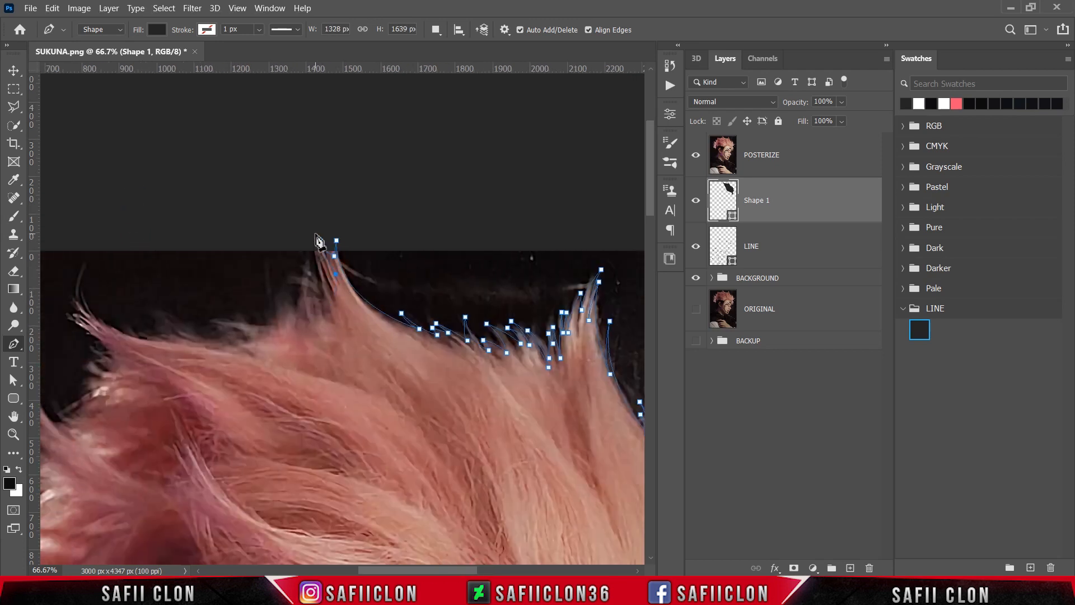
click(322, 270)
click(309, 243)
click(329, 302)
drag(305, 273, 289, 264)
Trace the stepped short strands down the rear side of the central peak
drag(318, 302, 186, 314)
click(289, 274)
click(291, 302)
click(288, 315)
click(282, 301)
click(283, 311)
click(277, 288)
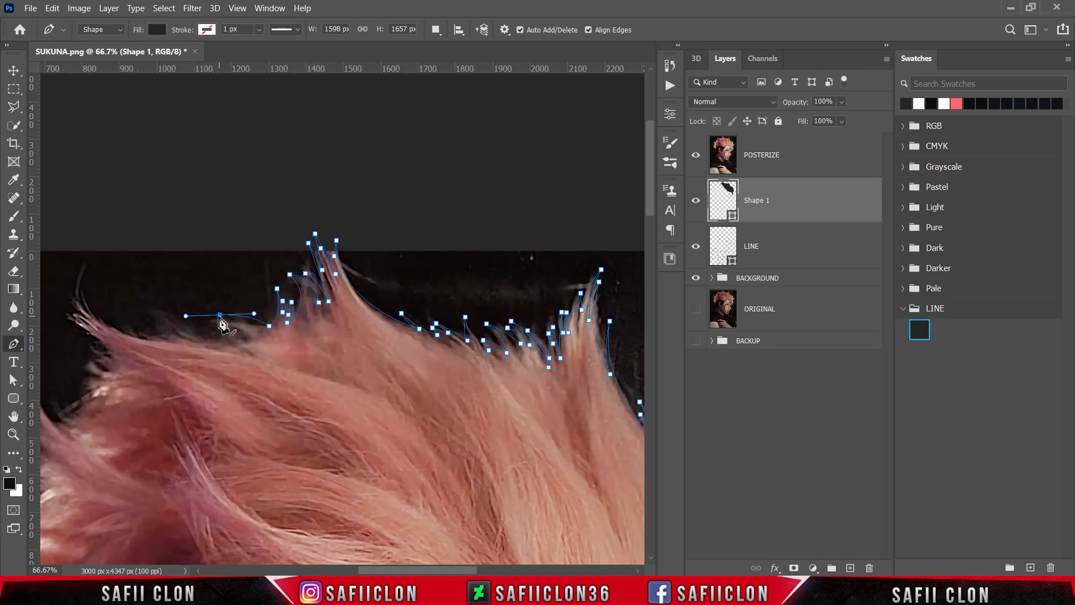
Draw low, backward-sweeping wisps along the hair edge just behind the central peak
drag(264, 329, 272, 344)
drag(206, 318, 173, 319)
alt+click(206, 318)
drag(249, 336, 257, 354)
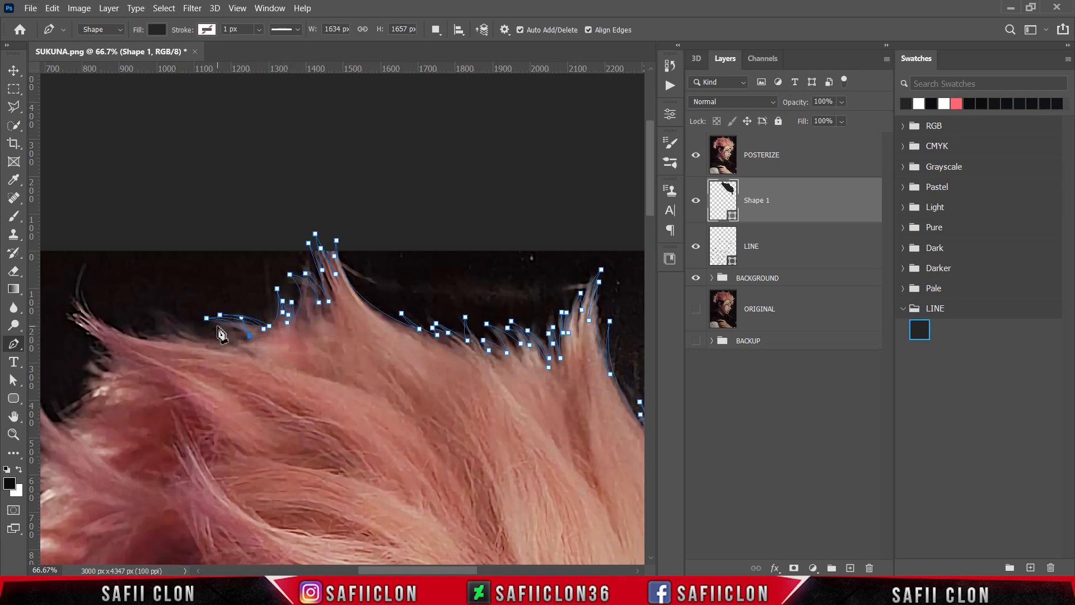
click(241, 339)
Draw a curved wisp with a double tip midway between the central peak and the rear crest
drag(161, 308, 144, 275)
alt+click(161, 309)
click(175, 330)
click(158, 314)
drag(210, 343, 254, 345)
alt+click(210, 343)
Add a short backward strand and sweep the outline up to the high tip of the rear crest
drag(133, 326, 69, 235)
alt+click(132, 326)
click(161, 342)
alt+click(82, 288)
drag(425, 570, 389, 570)
scroll(302, 414, down, 1)
drag(285, 279, 297, 292)
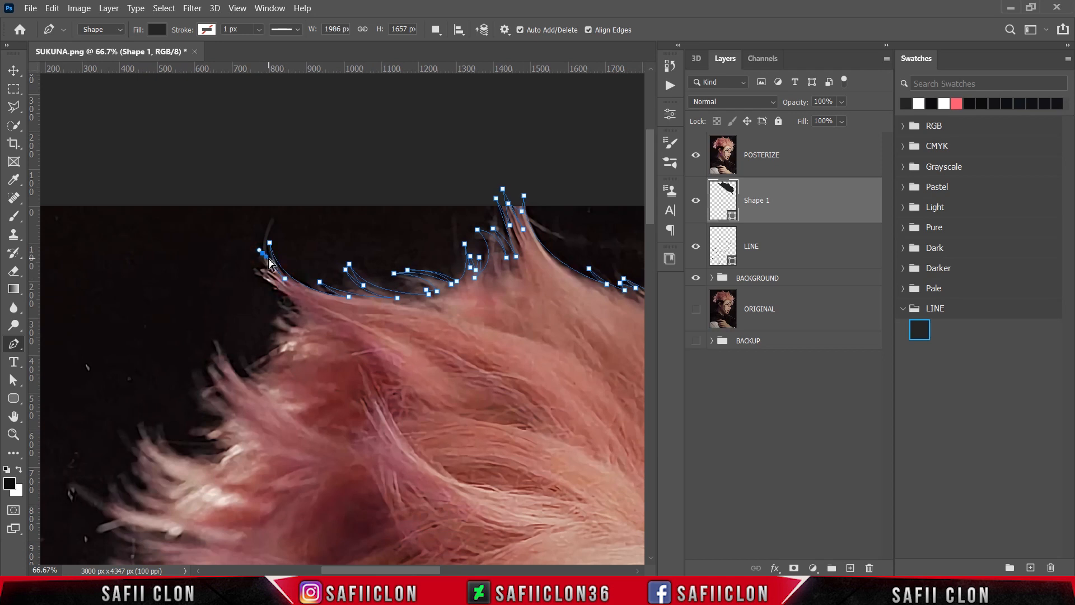
Trace the small fanned tips of the rear crest and the first short strand beneath it
click(269, 266)
drag(259, 259, 255, 253)
click(276, 276)
click(273, 280)
click(298, 303)
click(279, 301)
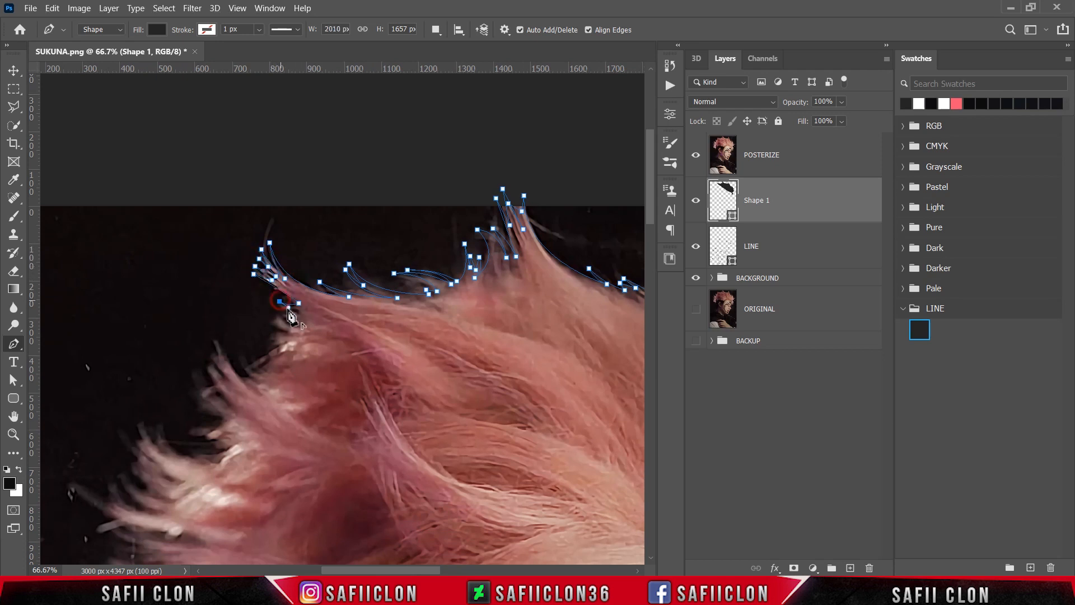
Draw short strands in the hollow directly below the rear crest
click(298, 324)
drag(274, 315, 257, 349)
alt+click(274, 314)
alt+click(299, 333)
alt+click(263, 341)
drag(280, 338, 212, 319)
Trace the curved strands from the hollow down to the next pointed tuft at the back of the head
click(266, 347)
click(288, 343)
click(259, 361)
click(274, 358)
alt+click(239, 353)
click(251, 377)
alt+click(220, 341)
click(250, 387)
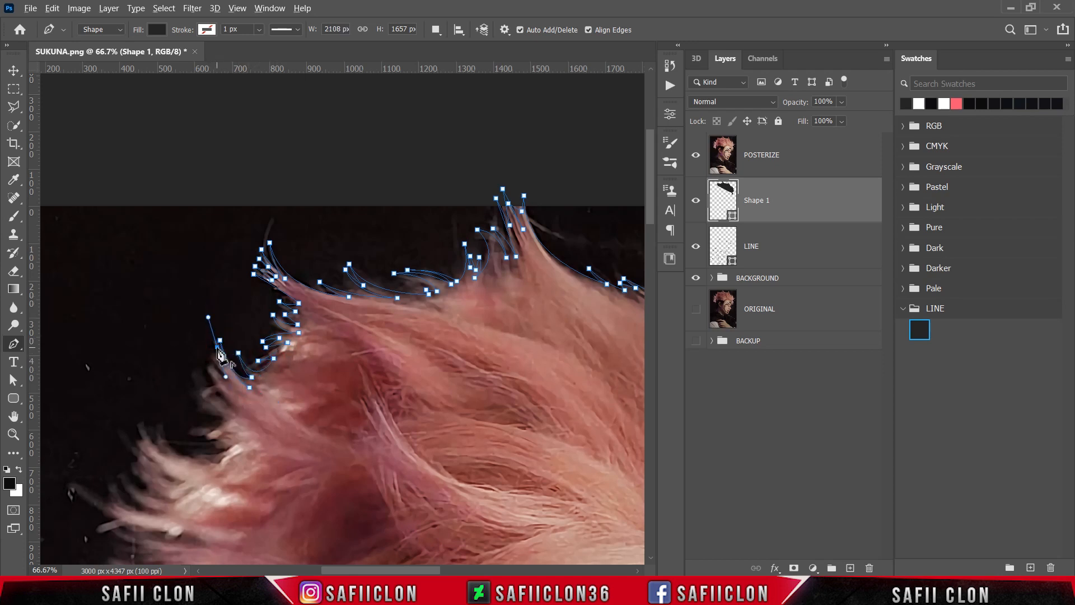
Trace the rear side of the pointed back tuft, undoing one misplaced point, and add the strands below it
alt+click(217, 347)
click(225, 375)
click(212, 358)
key(ctrl+z)
drag(198, 373, 187, 348)
alt+click(199, 373)
click(224, 408)
drag(202, 395, 205, 397)
drag(234, 421, 263, 424)
Draw a long backward strand below the pointed back tuft and a tall upright strand behind it
scroll(250, 407, down, 3)
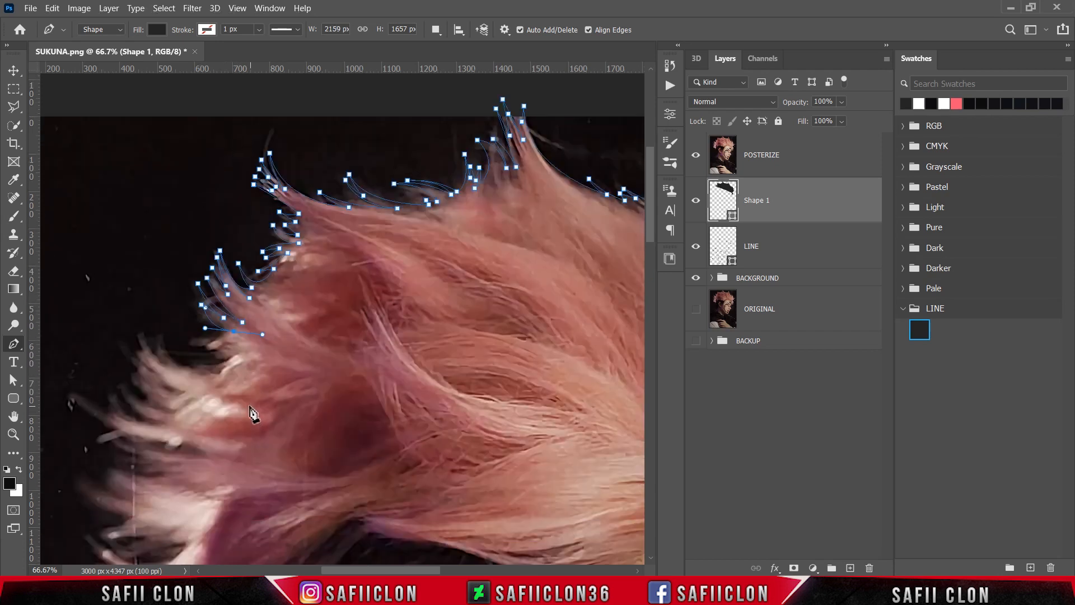
click(182, 340)
drag(237, 354, 266, 327)
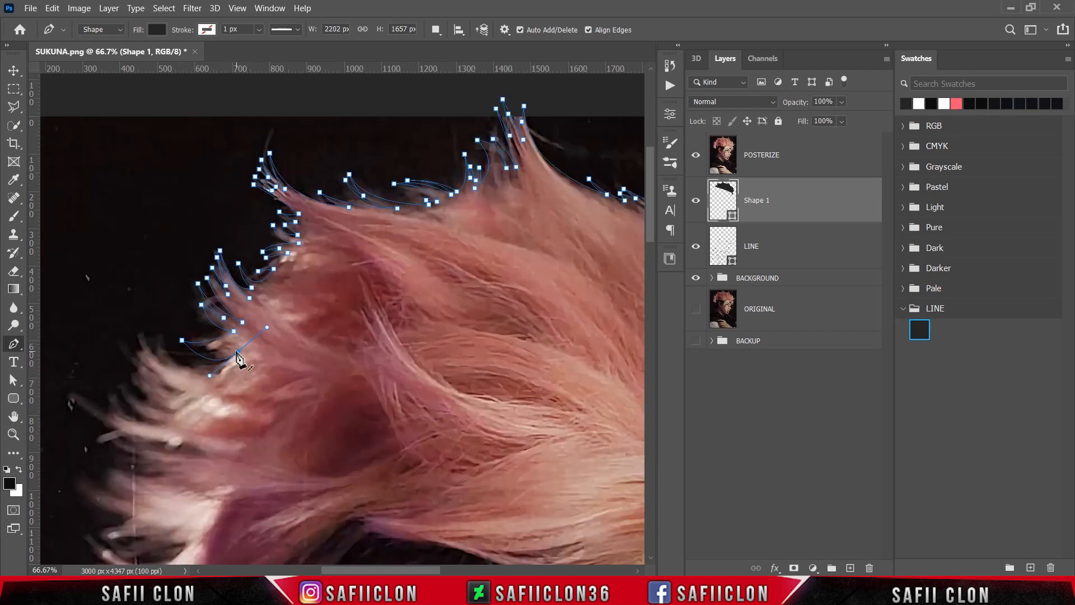
alt+click(192, 361)
mouse_move(192, 361)
mouse_down()
mouse_move(162, 345)
mouse_move(167, 247)
mouse_move(188, 380)
mouse_up()
click(202, 370)
alt+click(161, 311)
alt+click(166, 362)
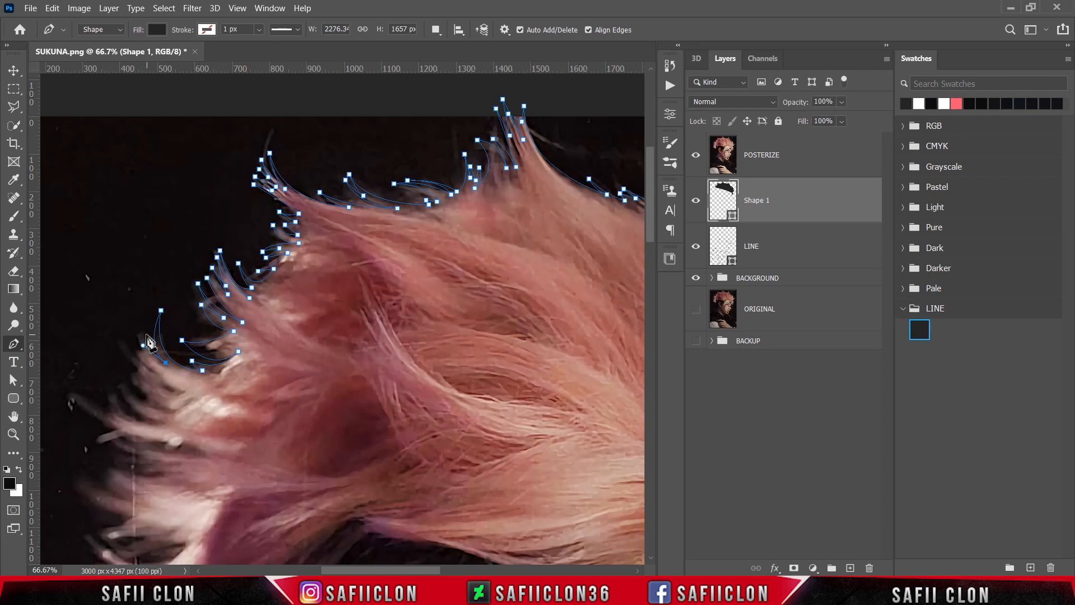
Draw two more upright curved strands at the back of the head, returning the second deep into the hair
drag(142, 331, 141, 303)
alt+click(143, 331)
drag(144, 363, 151, 378)
alt+click(144, 363)
drag(359, 570, 335, 571)
scroll(272, 453, down, 3)
drag(241, 232, 236, 211)
alt+click(241, 233)
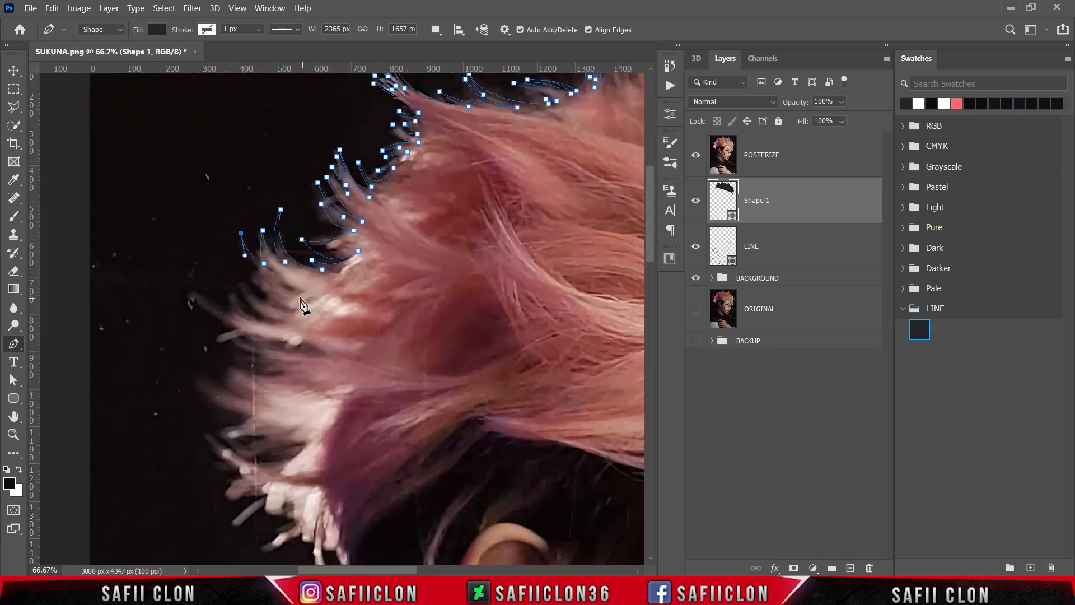
drag(306, 294, 376, 293)
alt+click(306, 295)
Draw two closely spaced curved strands rising from the light hair at the back of the head
drag(239, 279, 204, 245)
alt+click(238, 279)
drag(261, 314, 275, 323)
alt+click(262, 315)
drag(231, 285, 217, 248)
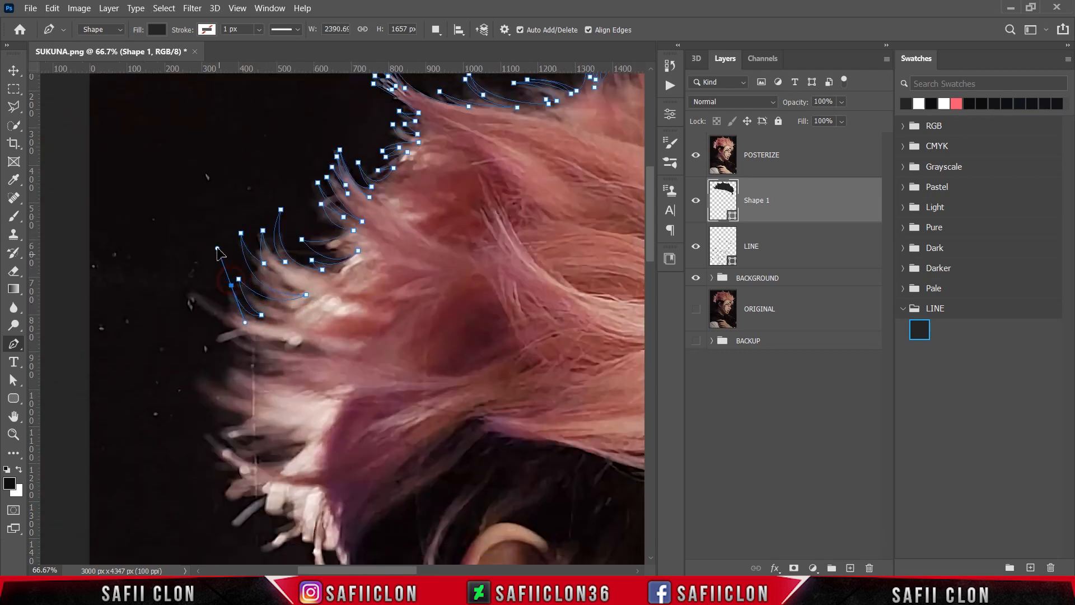
alt+click(231, 285)
drag(240, 314, 249, 326)
alt+click(241, 314)
Draw the far-reaching strand at the back and the flatter pointed strand beneath it
drag(212, 301, 192, 278)
alt+click(212, 300)
drag(264, 341, 307, 345)
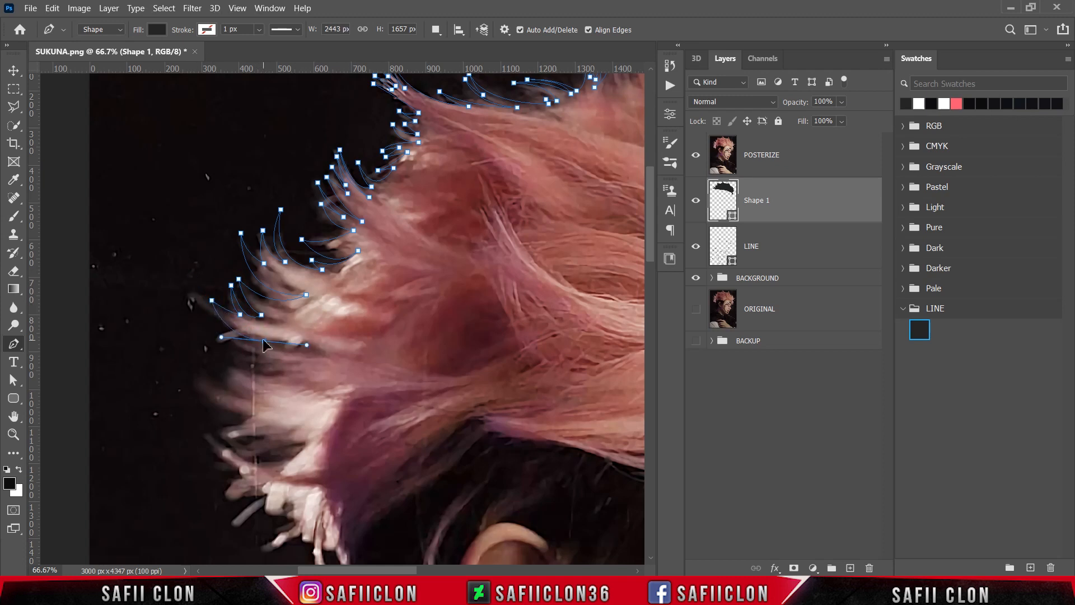
alt+click(264, 340)
drag(239, 342, 194, 314)
alt+click(293, 362)
alt+click(218, 341)
Draw a short flat strand under the last one and a longer curved strand below it
scroll(230, 353, down, 2)
drag(258, 296, 280, 300)
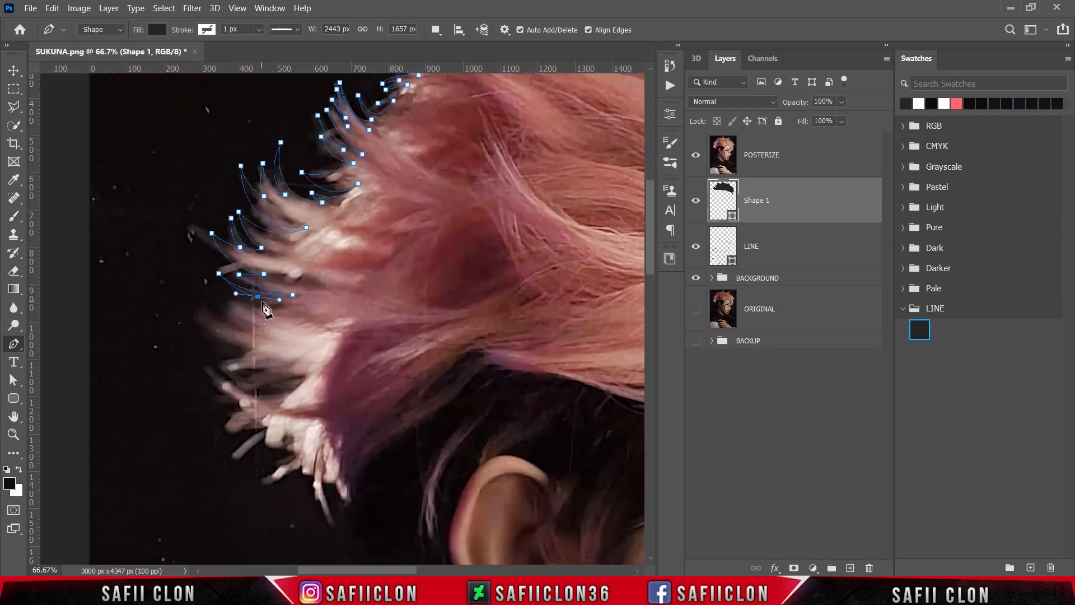
click(235, 296)
click(291, 306)
drag(216, 291, 193, 266)
alt+click(216, 291)
drag(264, 334, 286, 337)
alt+click(265, 333)
Draw the rearmost strand with a forked tip and bring the outline back into the light lower hair
drag(209, 312, 181, 285)
alt+click(209, 312)
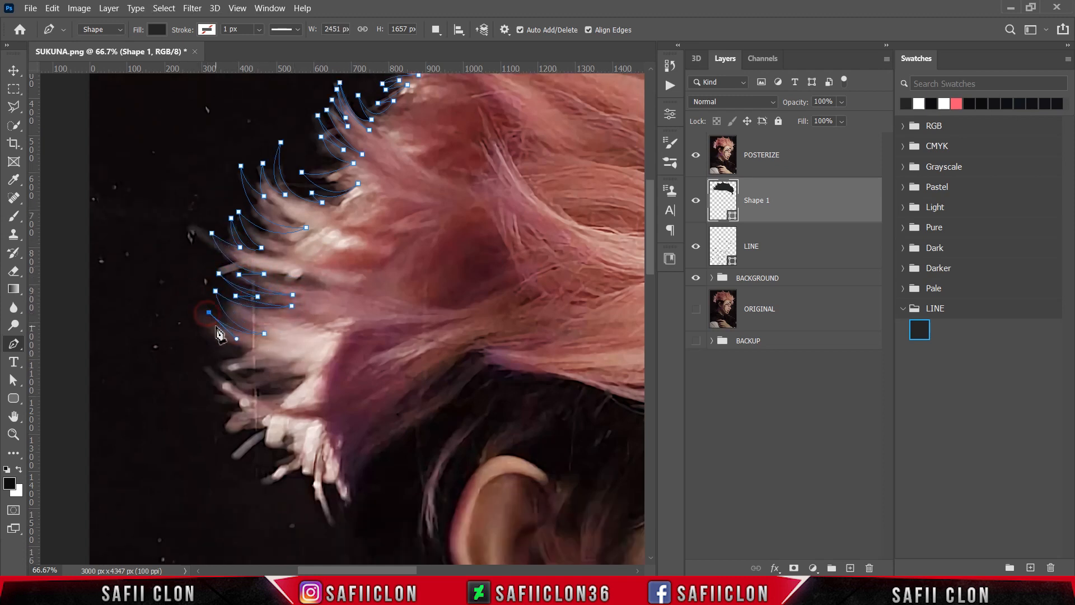
click(215, 326)
click(200, 317)
drag(274, 346, 322, 339)
alt+click(274, 346)
Draw a thin horizontal wisp on the lower back hair and a second, shorter one just beneath it
drag(210, 364, 199, 362)
alt+click(210, 365)
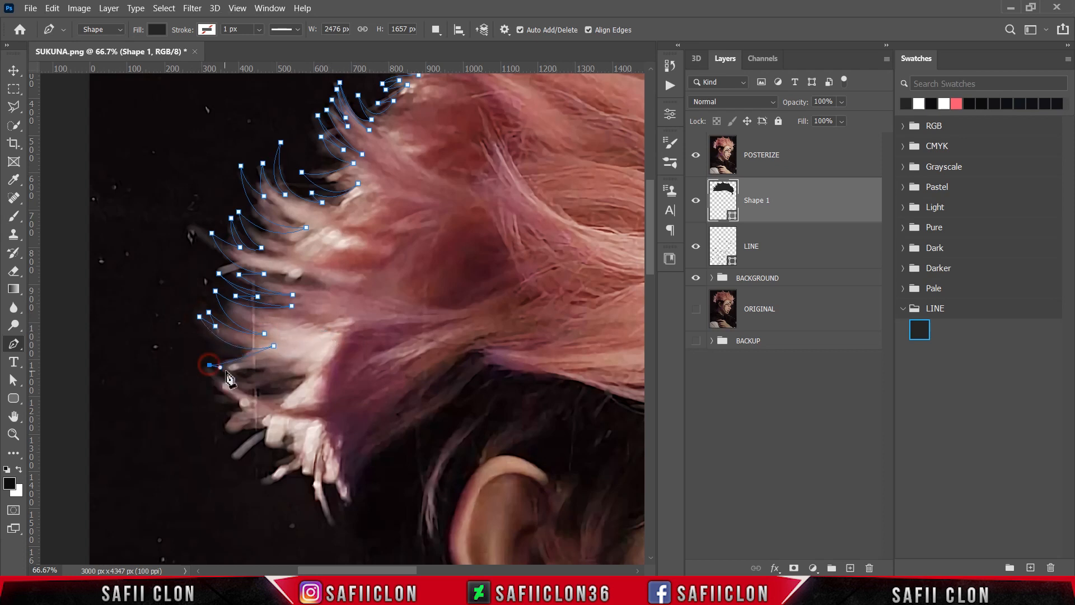
click(261, 368)
click(226, 375)
drag(271, 382, 304, 364)
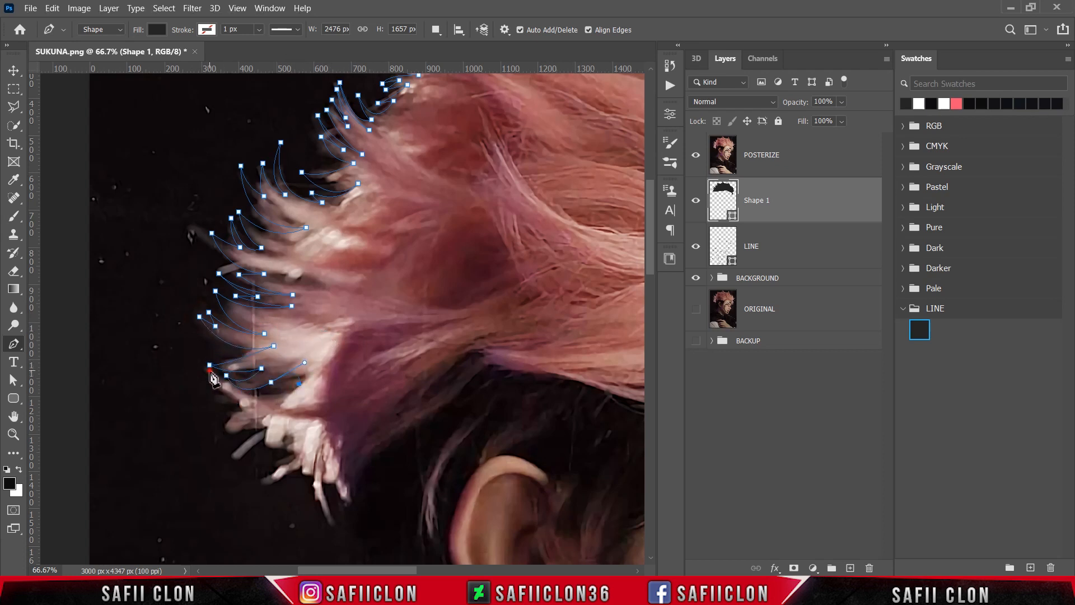
Finish the wisp at the back of the hair and draw a curved pointed strand below it
drag(210, 371, 147, 317)
alt+click(209, 370)
scroll(235, 342, down, 2)
alt+click(225, 341)
drag(262, 334, 226, 395)
Draw a run of small jagged tips and a curved strand along the underside of the light lower hair
click(266, 356)
click(271, 350)
click(277, 353)
click(275, 364)
click(285, 353)
drag(296, 365, 307, 340)
alt+click(296, 365)
drag(282, 389, 327, 350)
alt+click(282, 388)
Draw short tips and a long downward-pointing strand where the light lower hair meets the dark nape
click(302, 389)
click(309, 374)
click(309, 389)
drag(333, 437, 365, 468)
drag(325, 379, 333, 348)
alt+click(325, 379)
click(331, 398)
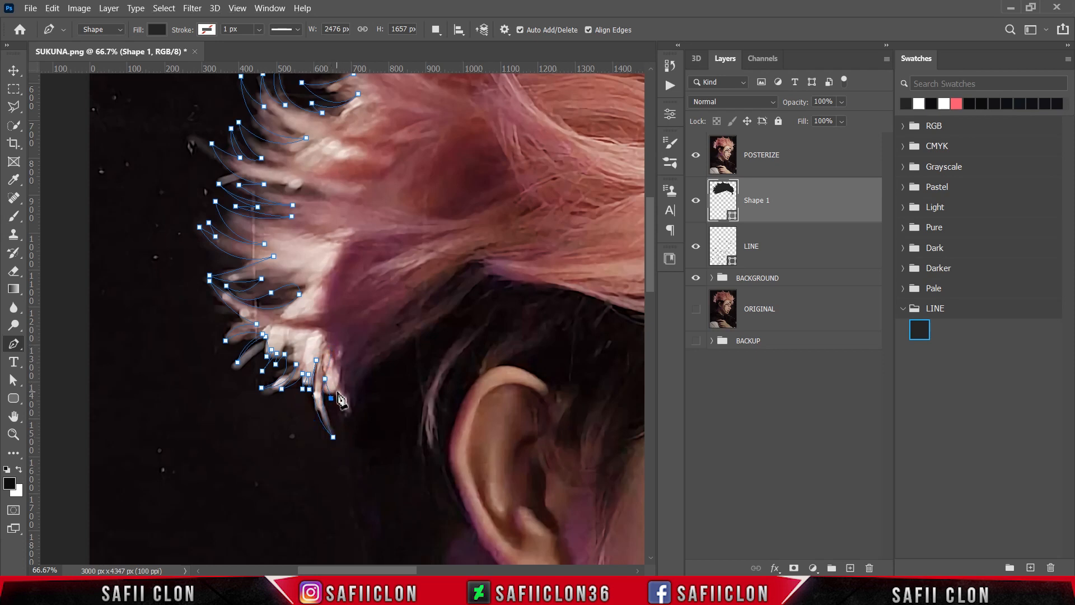
click(337, 390)
drag(350, 421, 361, 431)
alt+click(350, 421)
Trace the back edge of the dark nape hair down towards the collar, with a small notch partway
scroll(384, 368, down, 4)
drag(364, 379, 364, 431)
key(ctrl+z)
scroll(367, 412, down, 3)
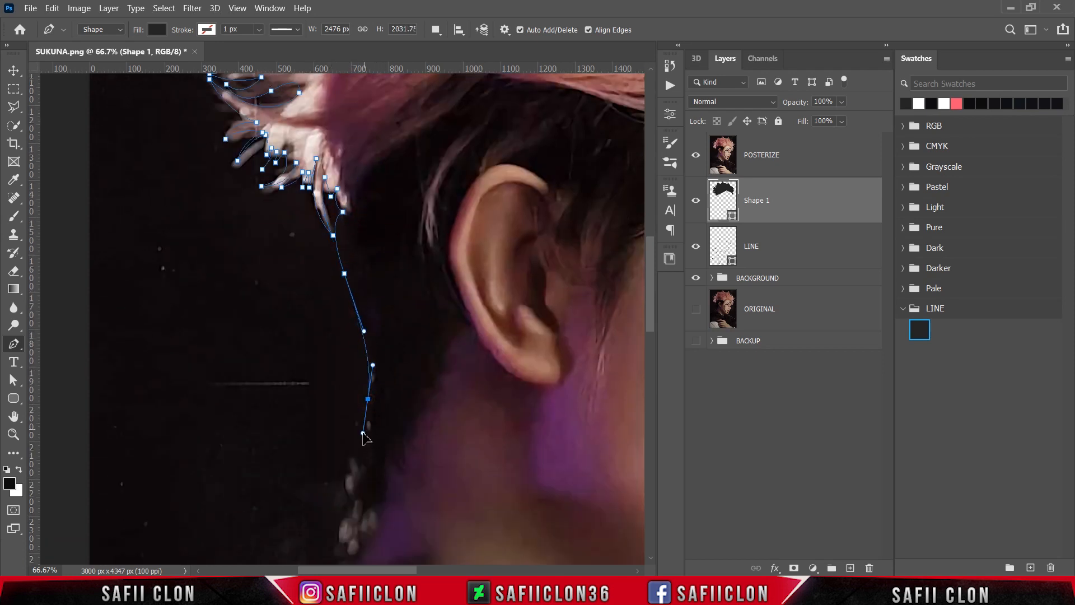
alt+click(368, 399)
click(374, 367)
scroll(377, 375, down, 3)
drag(347, 391, 325, 426)
alt+click(347, 392)
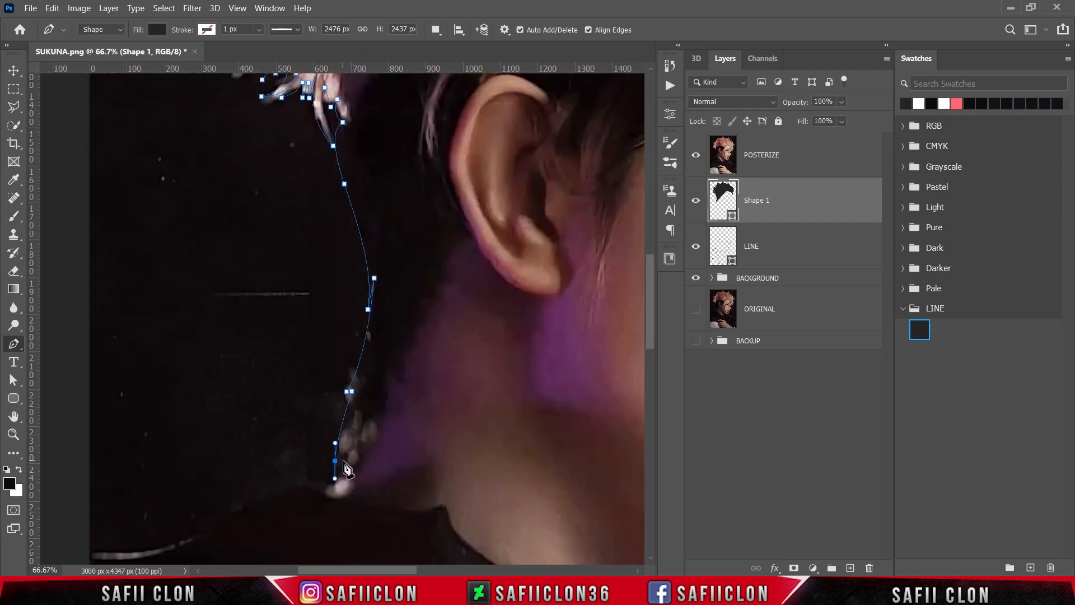
drag(365, 451, 391, 437)
key(ctrl+z)
key(ctrl+z)
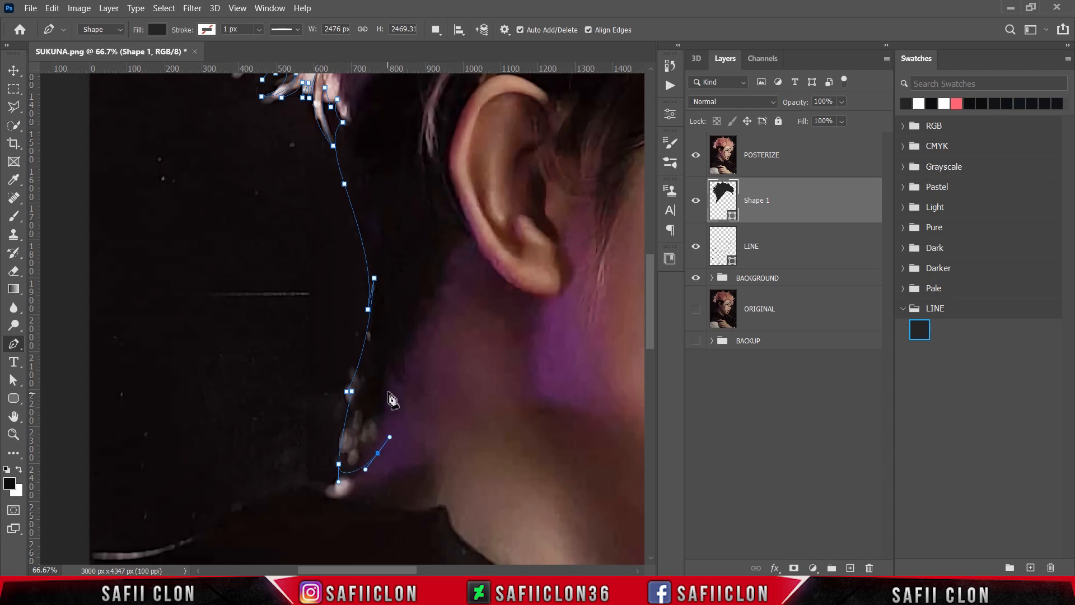
key(ctrl+z)
Outline the bottom end of the nape hair above the collar with small zigzag tips
click(344, 459)
click(345, 475)
click(349, 467)
click(353, 472)
click(361, 441)
click(359, 467)
click(365, 445)
click(369, 453)
click(371, 434)
click(379, 444)
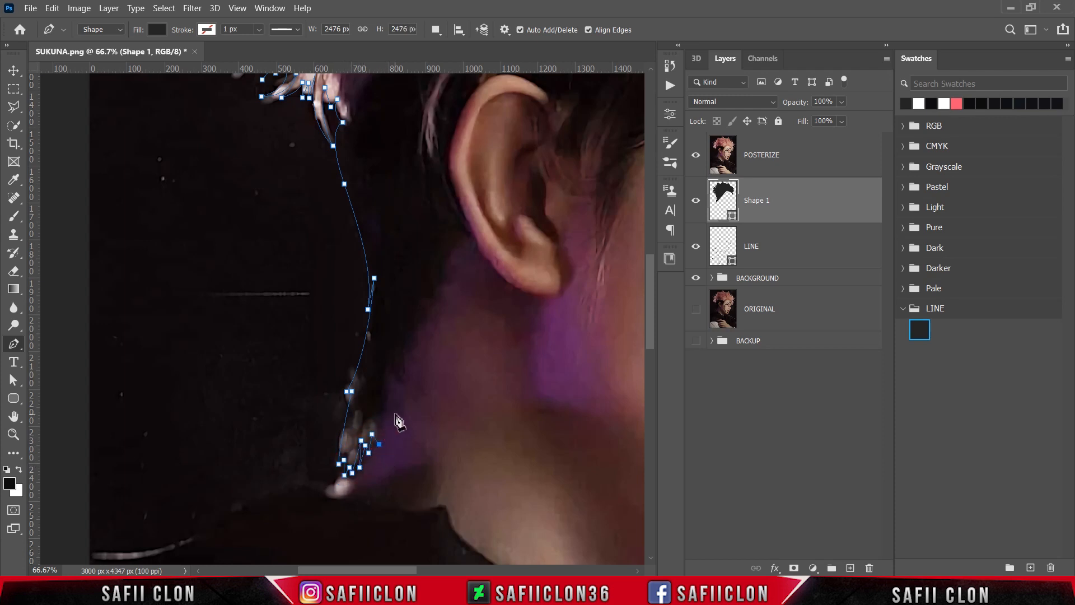
Continue the outline up the neck side of the nape hair with small jagged notches
click(395, 411)
click(406, 379)
click(402, 363)
click(411, 363)
click(408, 353)
click(415, 346)
click(420, 359)
click(423, 294)
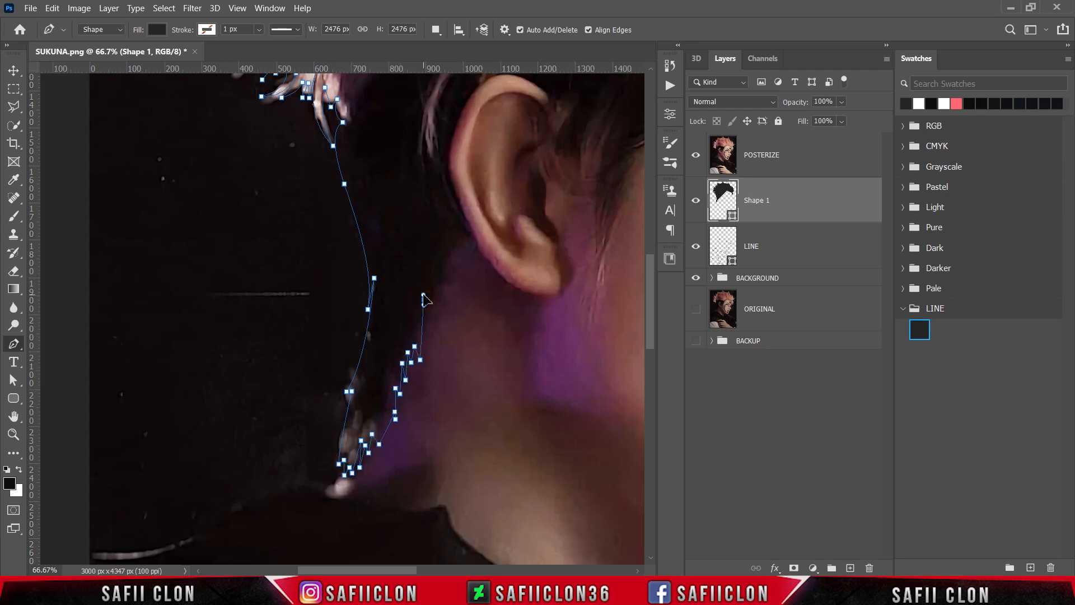
Add a few more tips, curve the neck hairline up to the ear and continue along the ear's back edge
scroll(427, 297, up, 1)
click(432, 347)
click(438, 334)
drag(426, 296, 499, 270)
click(442, 345)
scroll(499, 272, up, 2)
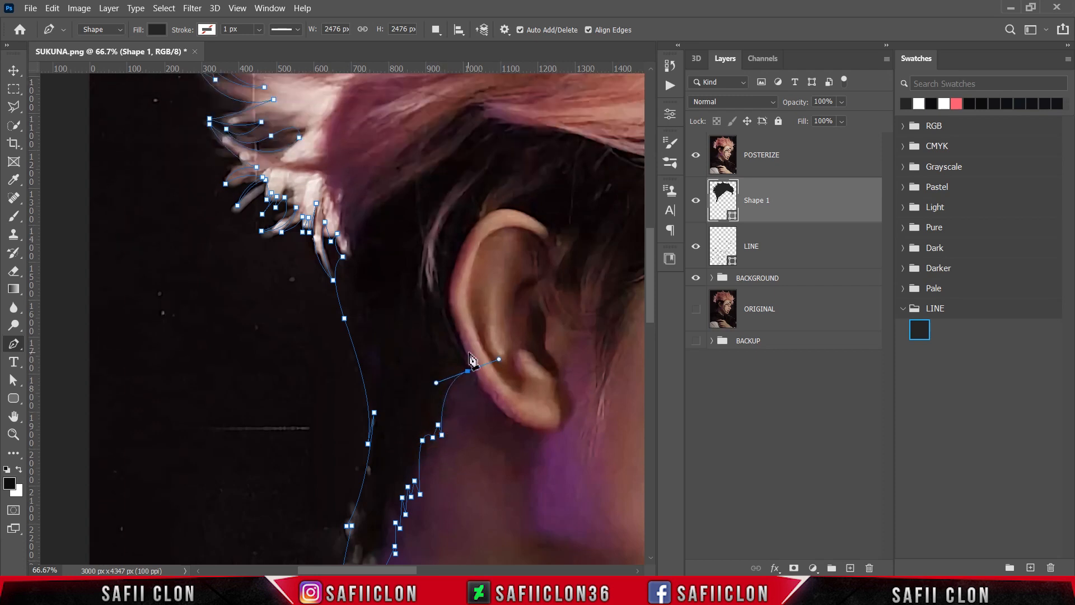
alt+click(467, 371)
drag(451, 309, 451, 295)
Hide the POSTERIZE layer and reduce the fill of Shape 1 to 21%
click(698, 162)
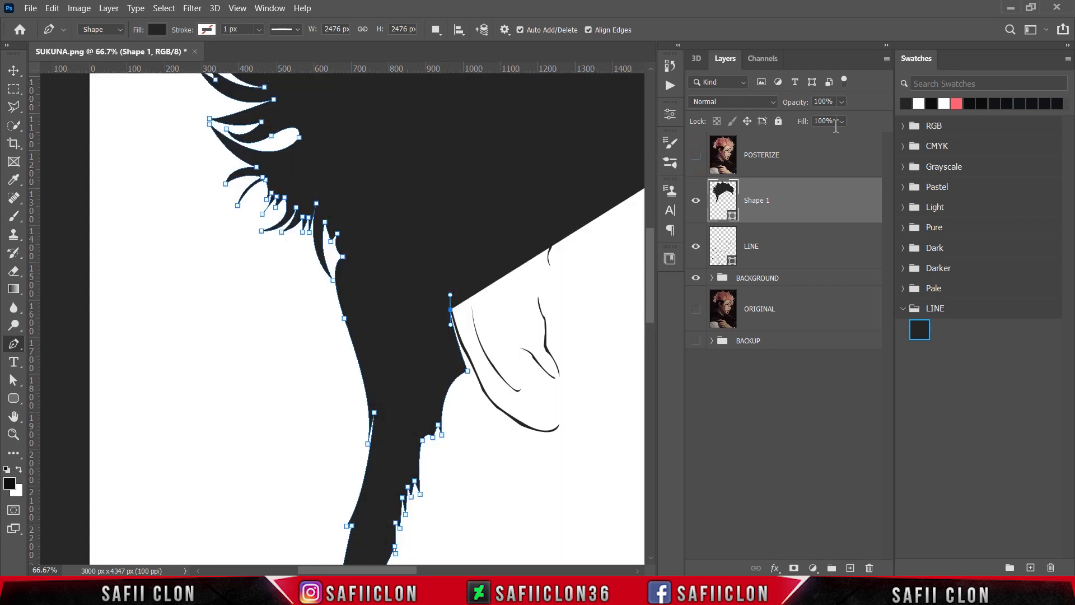
click(842, 121)
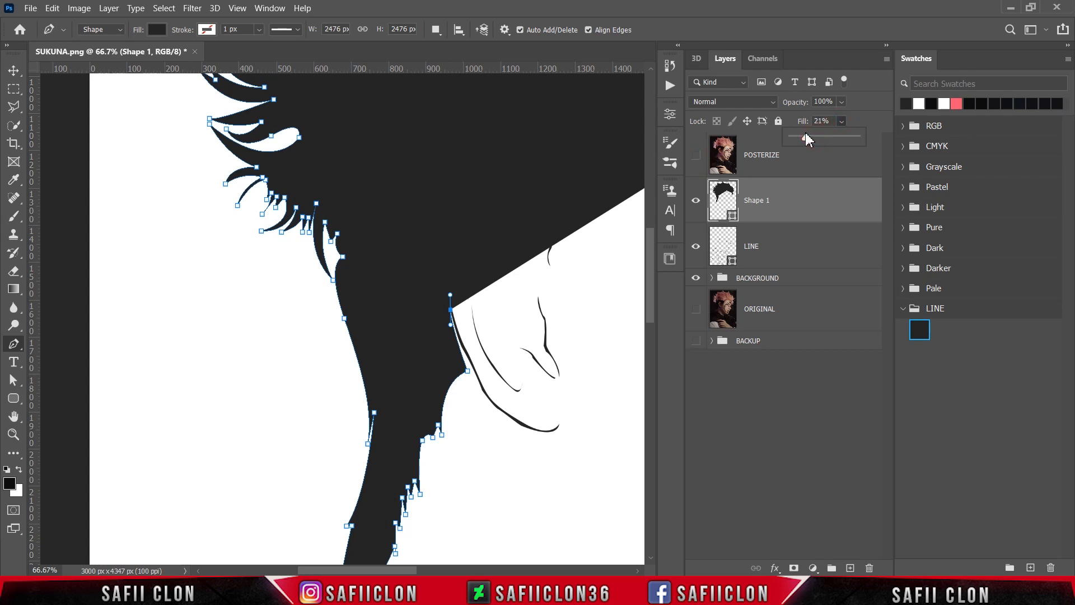
Align the anchor behind the ear with the ear's line art and trace the hair edge over the ear's top
drag(468, 370, 473, 368)
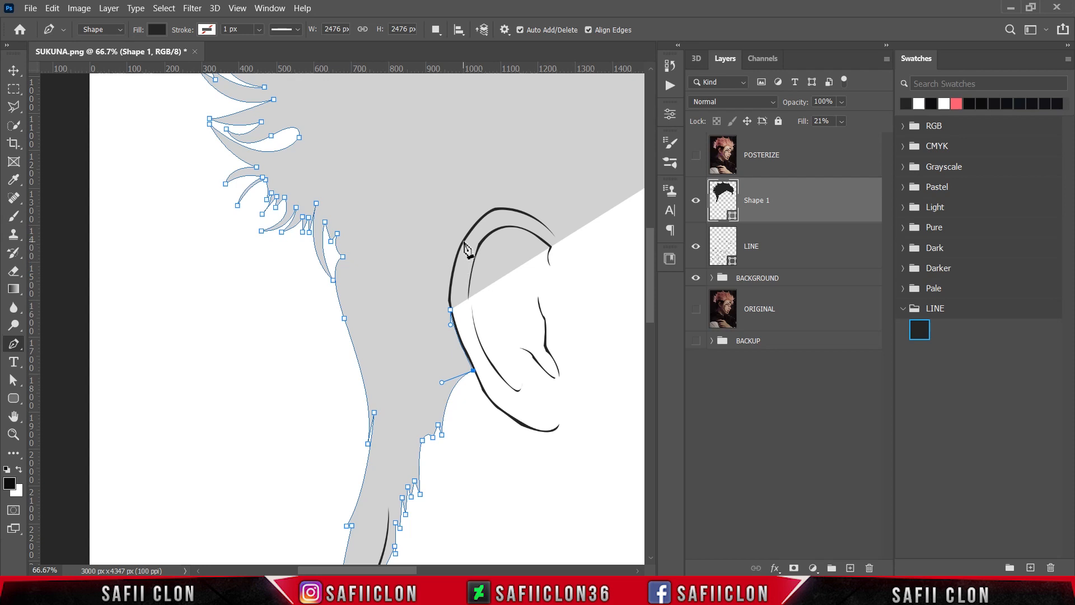
drag(463, 240, 512, 211)
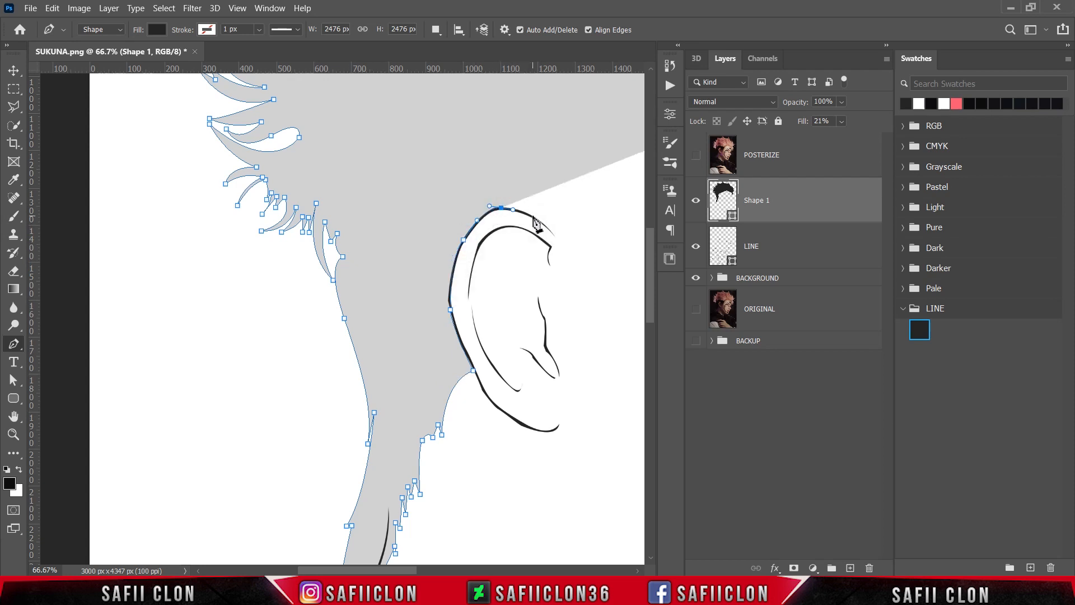
click(534, 217)
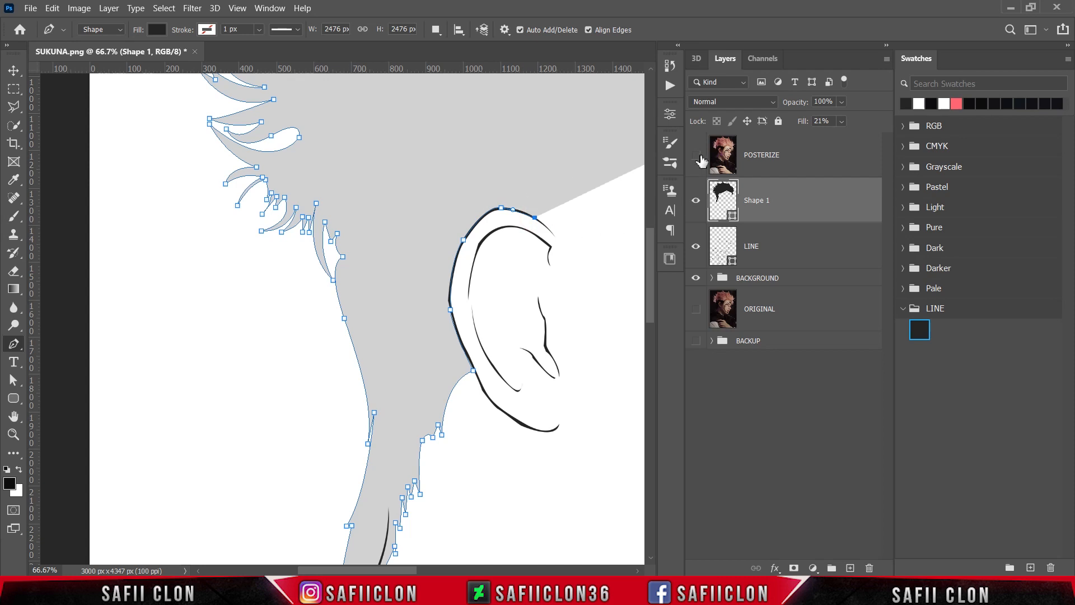
Show the POSTERIZE layer again and draw a small hooked tip at the front of the ear's upper rim
click(697, 155)
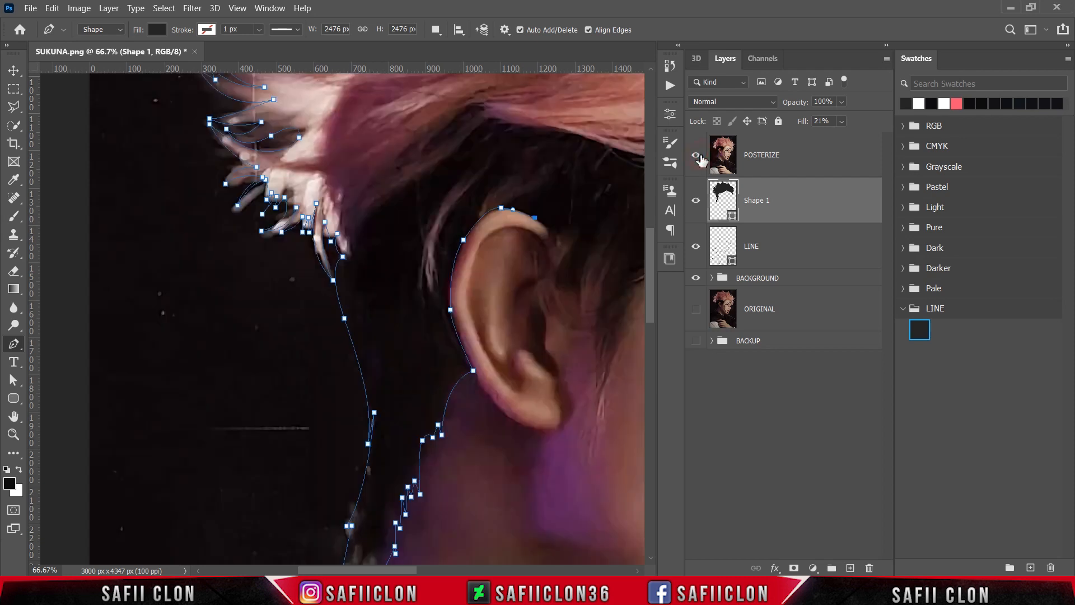
drag(542, 248, 527, 261)
alt+click(543, 248)
click(553, 232)
scroll(562, 319, down, 3)
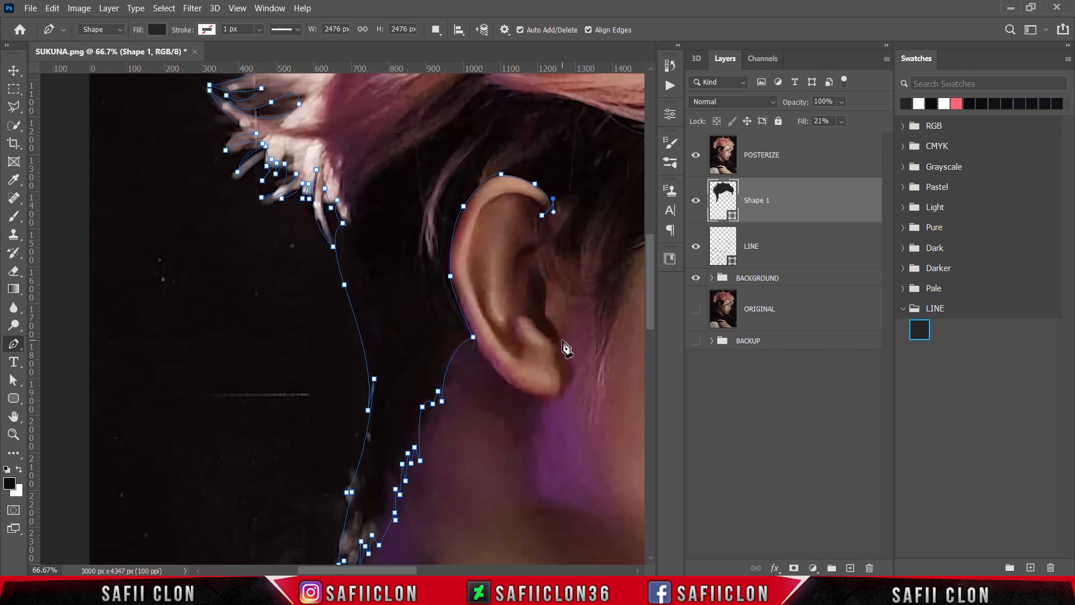
Add a small notch beside the ear's upper rim and curve the hair outline down in front of the ear
drag(406, 570, 444, 570)
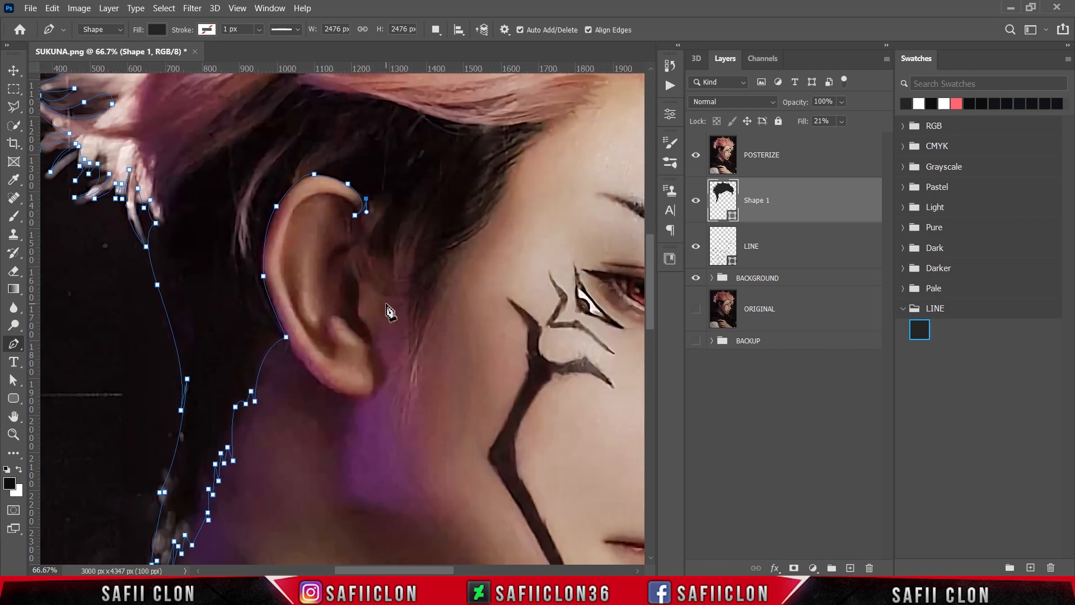
drag(372, 284, 407, 300)
key(ctrl+z)
click(365, 217)
click(371, 204)
alt+click(376, 283)
click(369, 259)
click(422, 306)
key(ctrl+z)
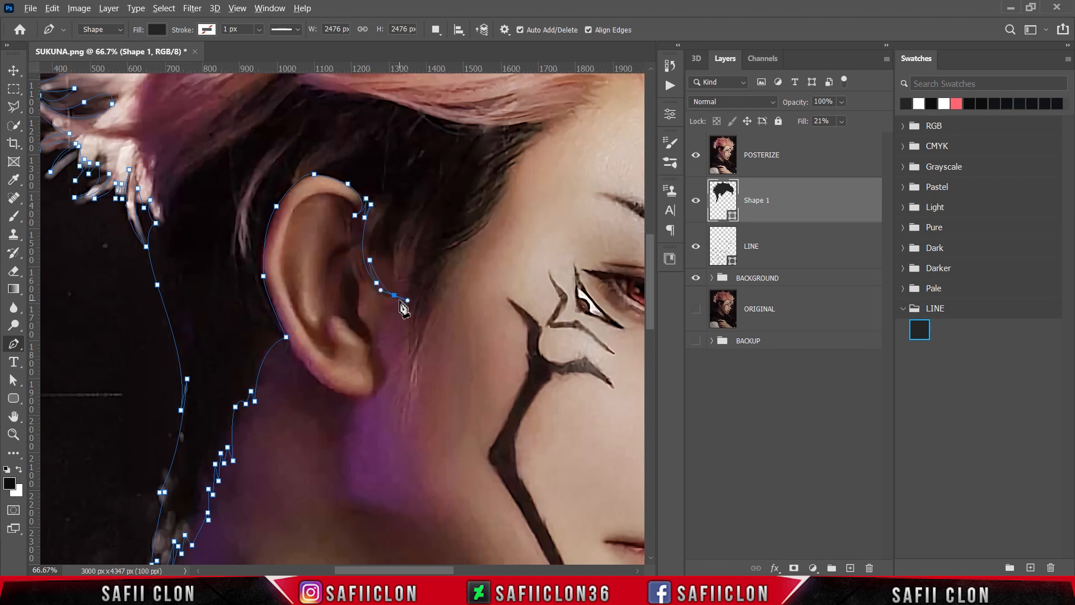
alt+click(394, 296)
Cut a narrow gap between the strands in front of the ear and add small tips at their lower end
drag(377, 248, 377, 218)
alt+click(376, 248)
drag(398, 293, 408, 296)
alt+click(398, 293)
click(392, 281)
click(404, 292)
click(406, 284)
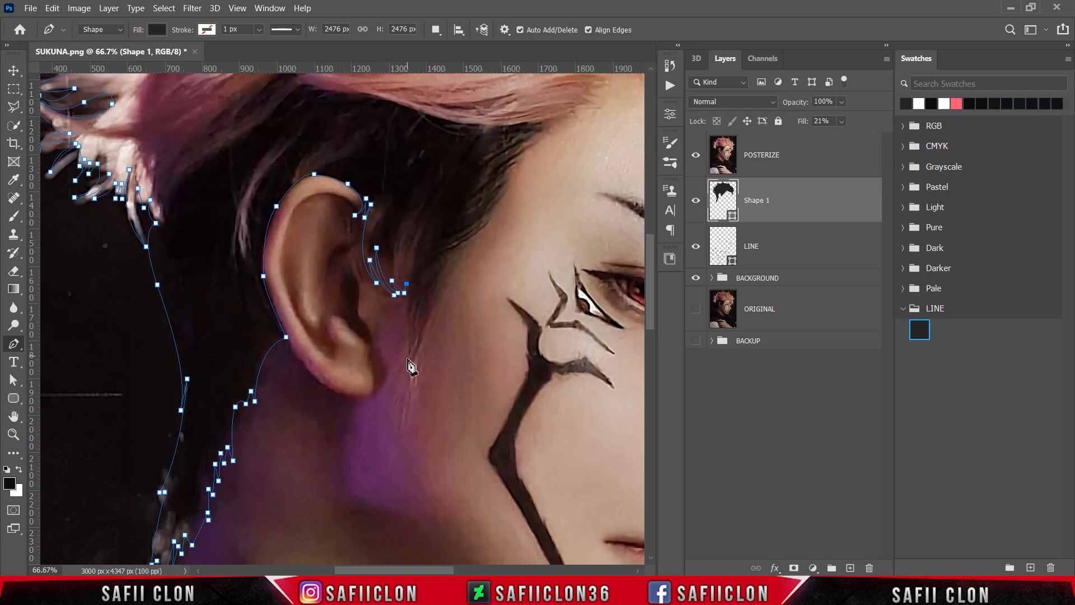
Draw the long thin sideburn strands hanging down in front of the earlobe
drag(397, 369, 418, 333)
key(ctrl+z)
alt+click(411, 344)
drag(402, 390, 404, 408)
alt+click(402, 389)
drag(413, 357, 422, 346)
alt+click(414, 357)
drag(405, 403, 404, 414)
alt+click(406, 402)
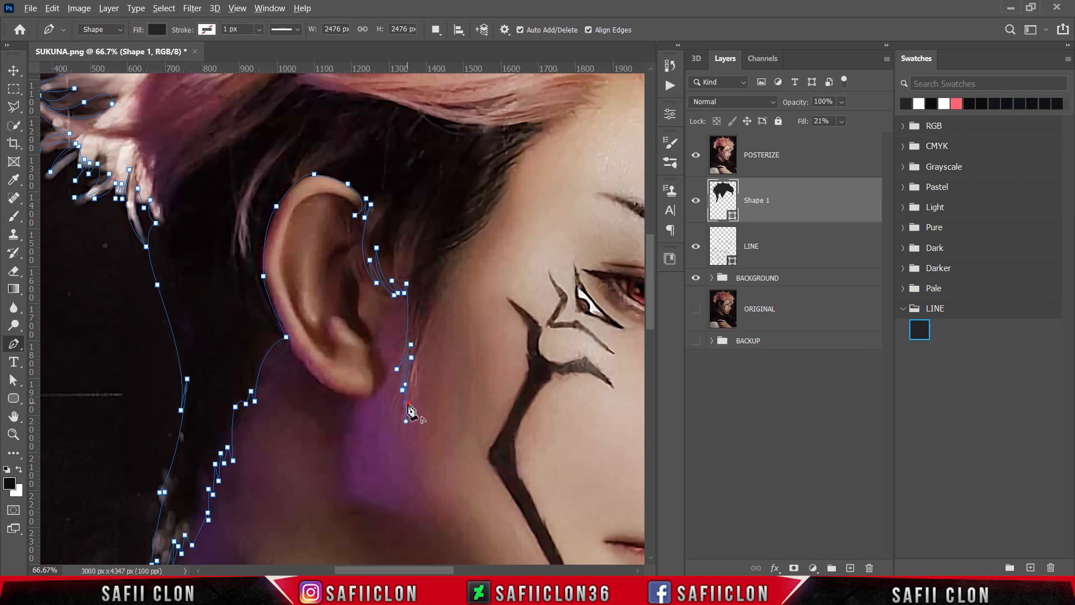
Trace the front edge of the sideburn up to the temple, with a pointed notch partway
click(410, 388)
drag(446, 288, 432, 306)
drag(465, 243, 502, 203)
alt+click(465, 243)
click(432, 266)
alt+click(490, 219)
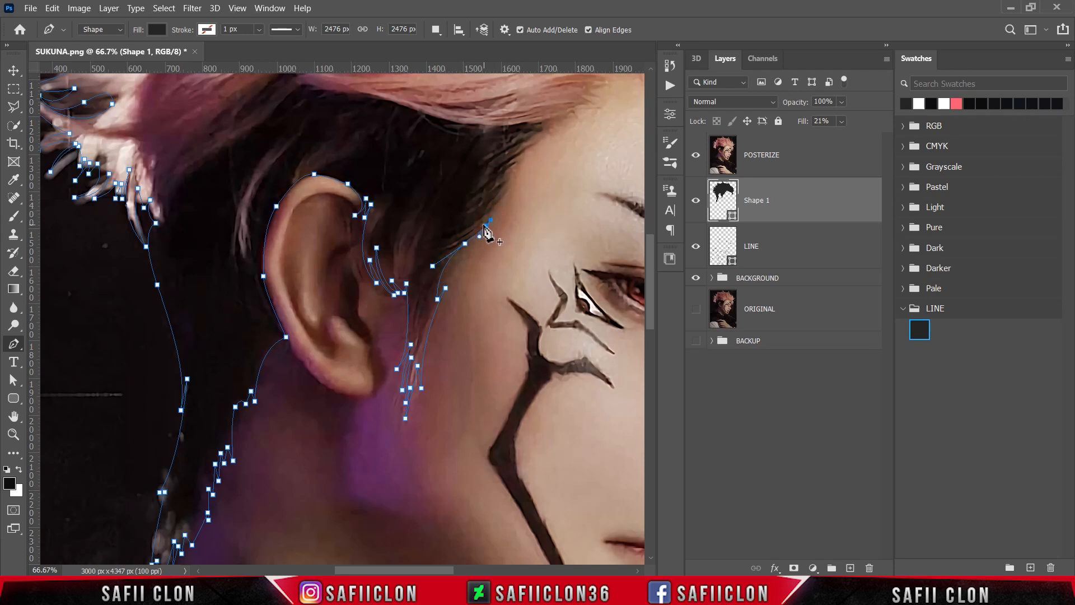
Continue the hairline up the temple with short stepped hair tips
alt+click(509, 191)
click(496, 202)
click(510, 183)
drag(441, 570, 471, 570)
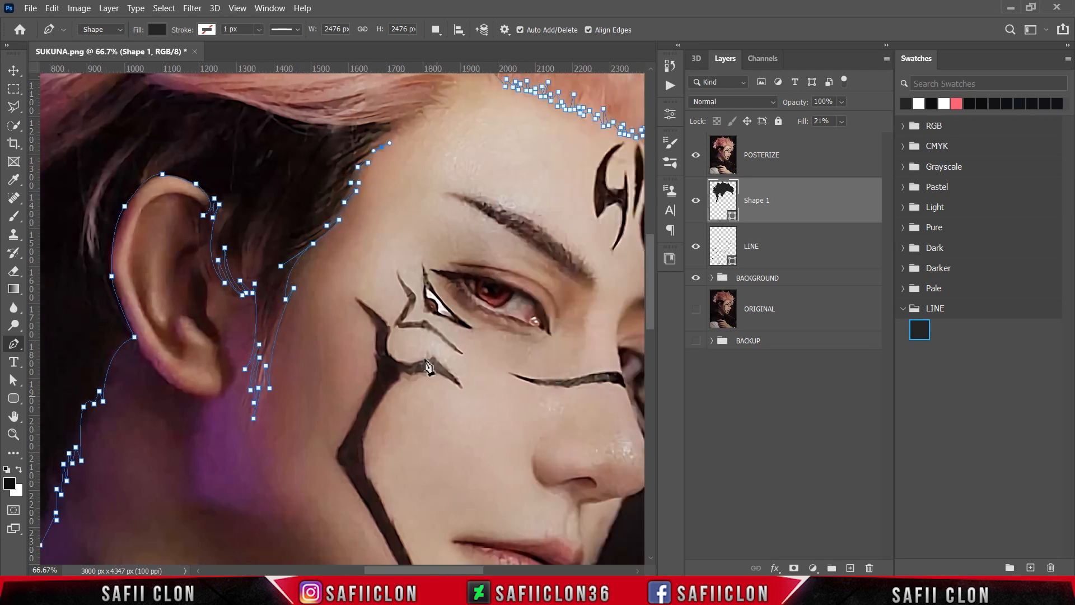
scroll(427, 358, up, 3)
alt+click(387, 277)
click(372, 279)
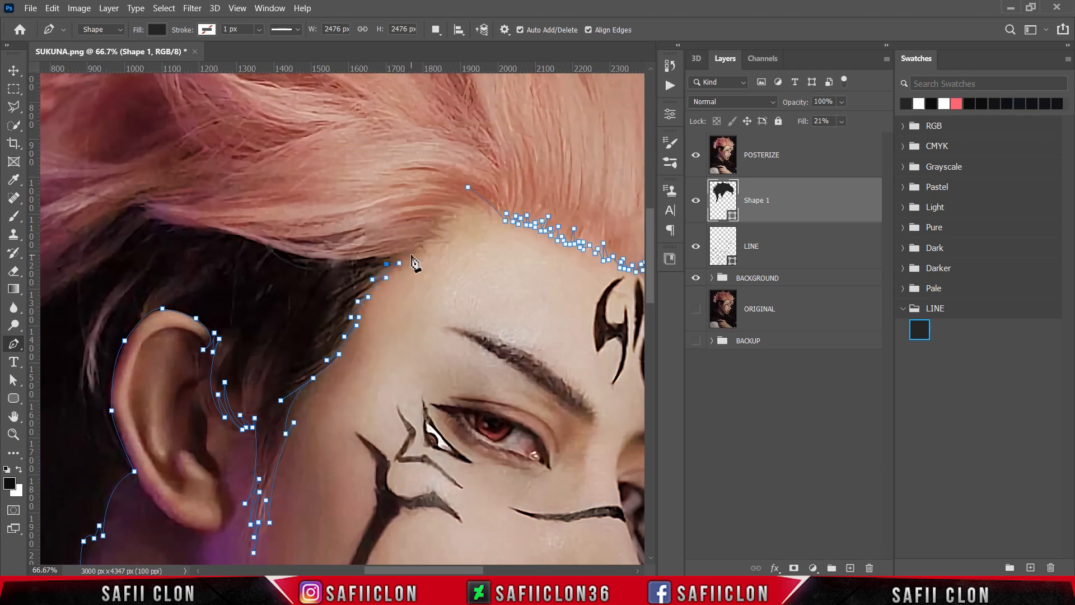
Trace the hairline up to the forehead peak and close the hair shape at its starting anchor
click(430, 236)
click(447, 233)
drag(461, 202, 477, 211)
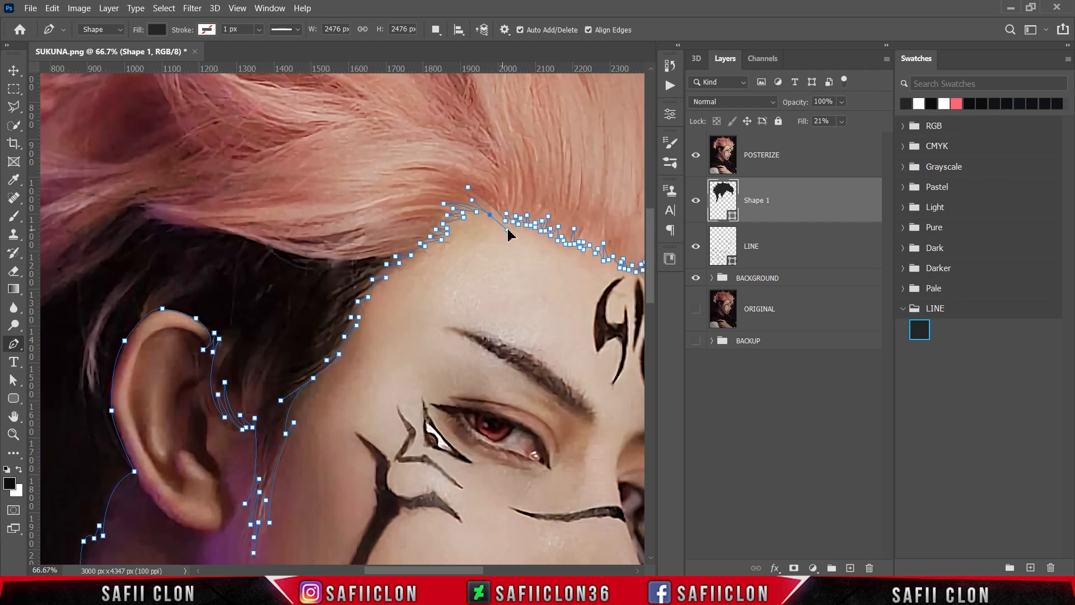
click(471, 201)
click(467, 187)
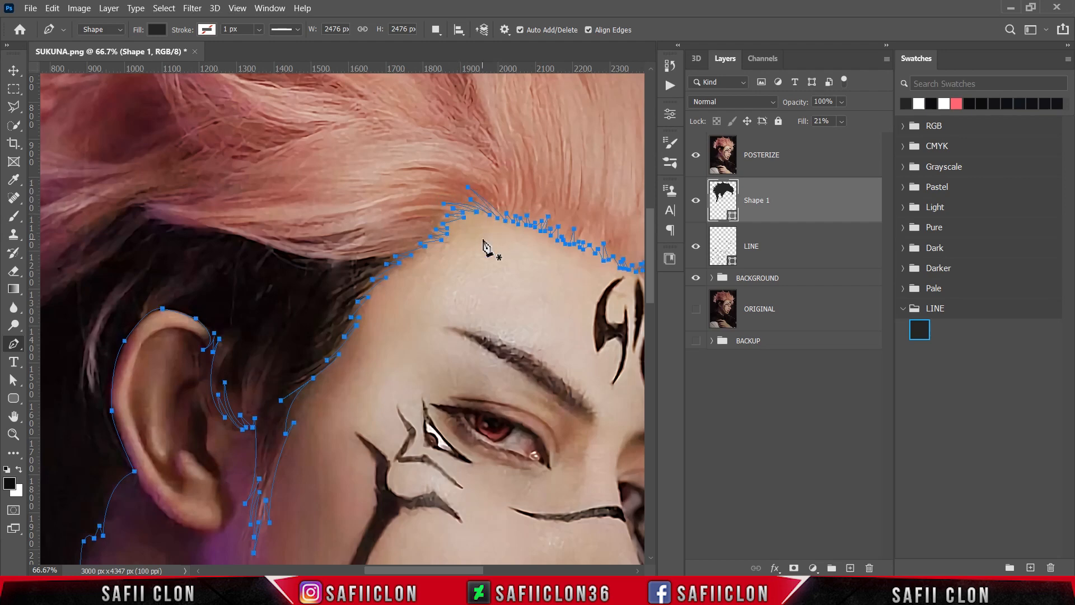
Hide the POSTERIZE layer and restore the fill of Shape 1 to 100%
click(697, 159)
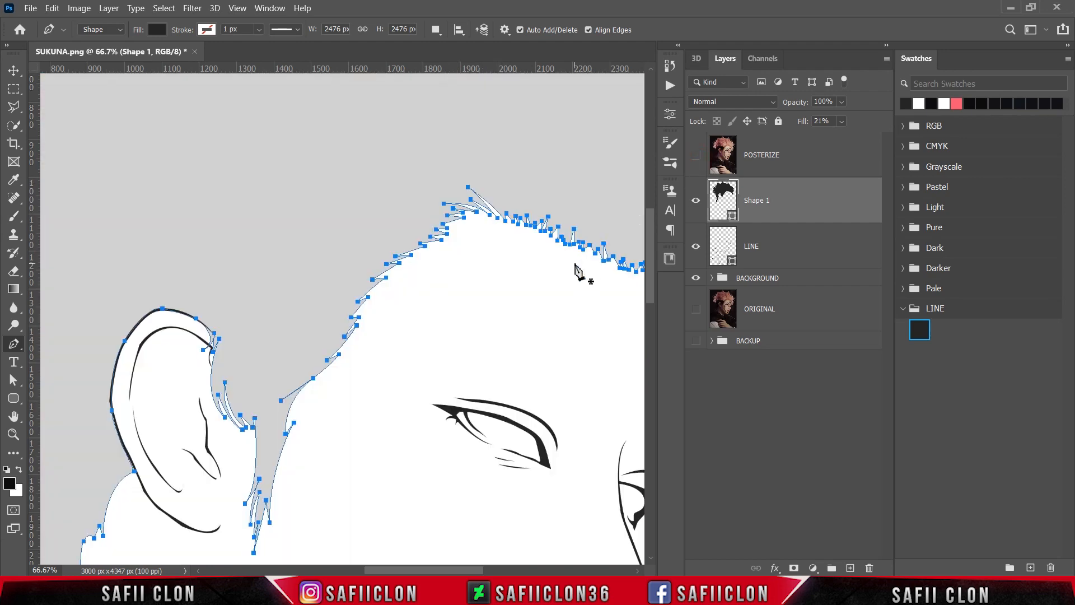
key(ctrl+minus)
key(ctrl+minus)
key(ctrl+minus)
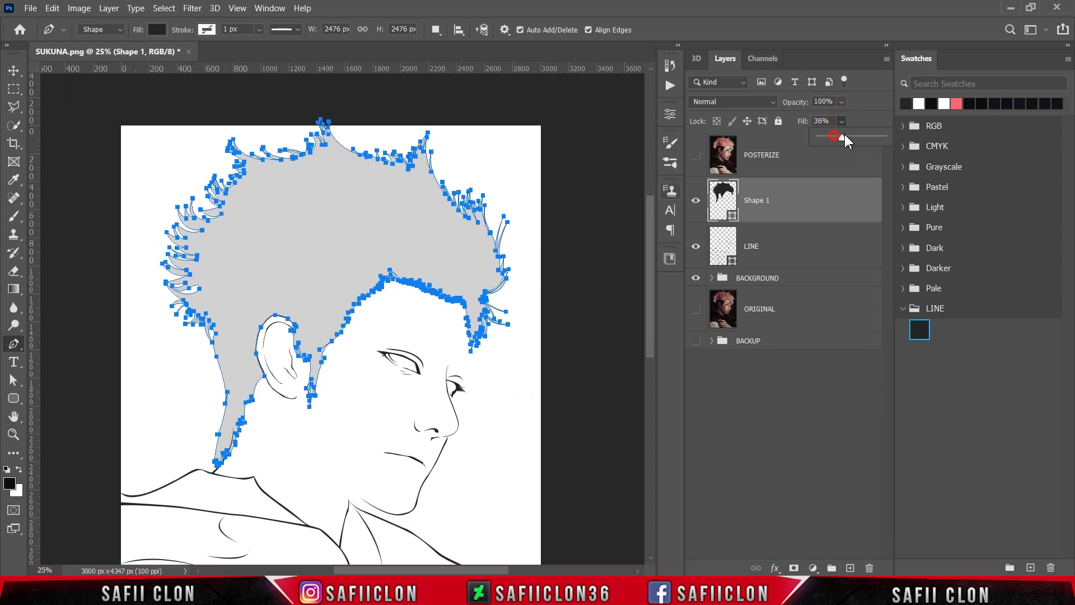
drag(889, 133, 890, 135)
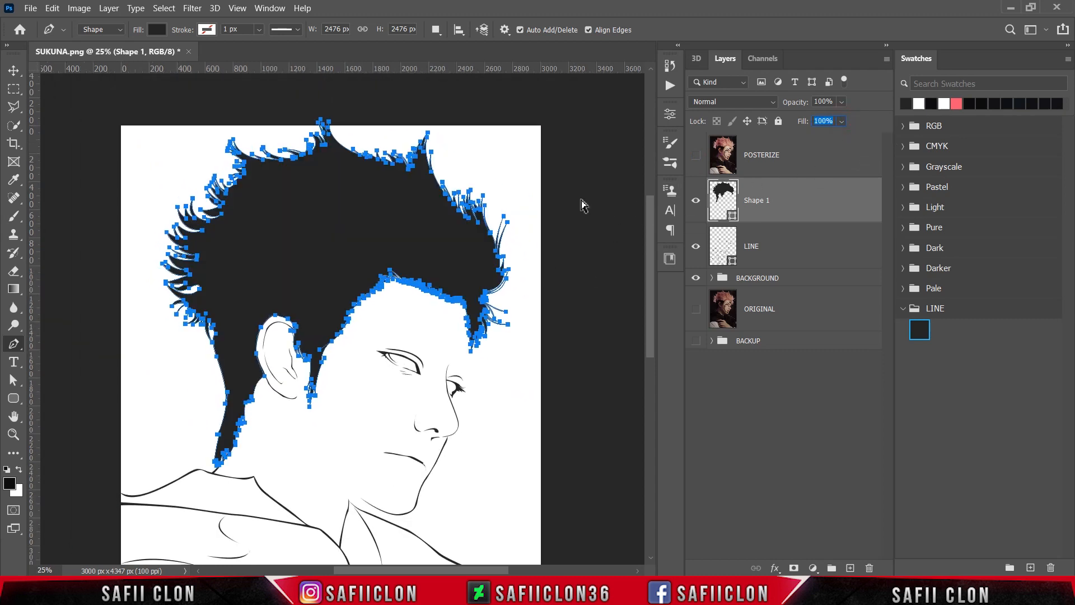
Examine the filled hair silhouette against the whole line drawing with the path outline hidden
key(ctrl+h)
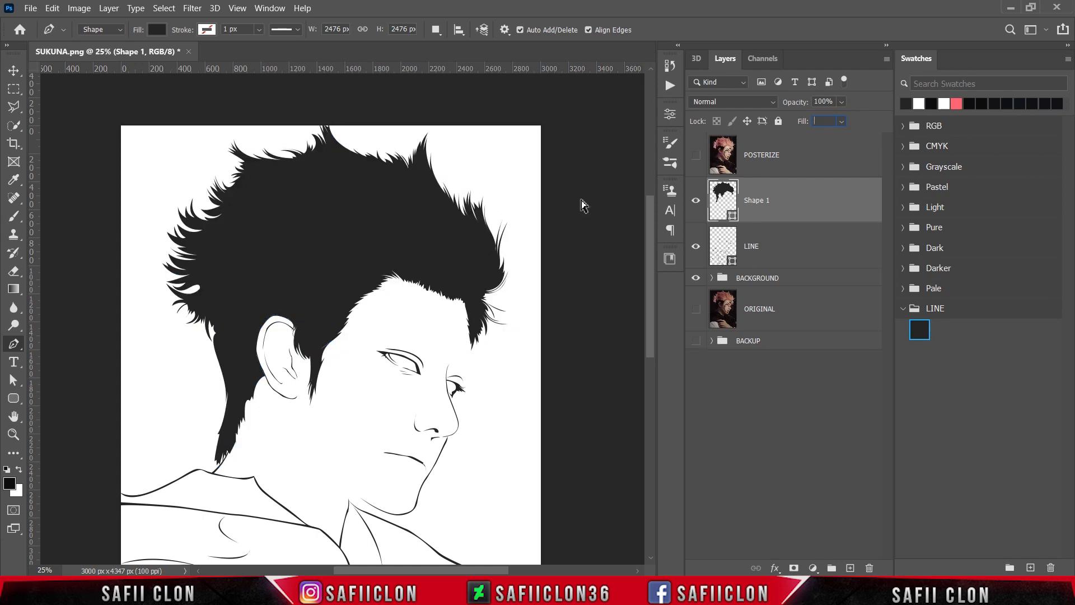
key(ctrl+minus)
key(ctrl+minus)
key(ctrl+minus)
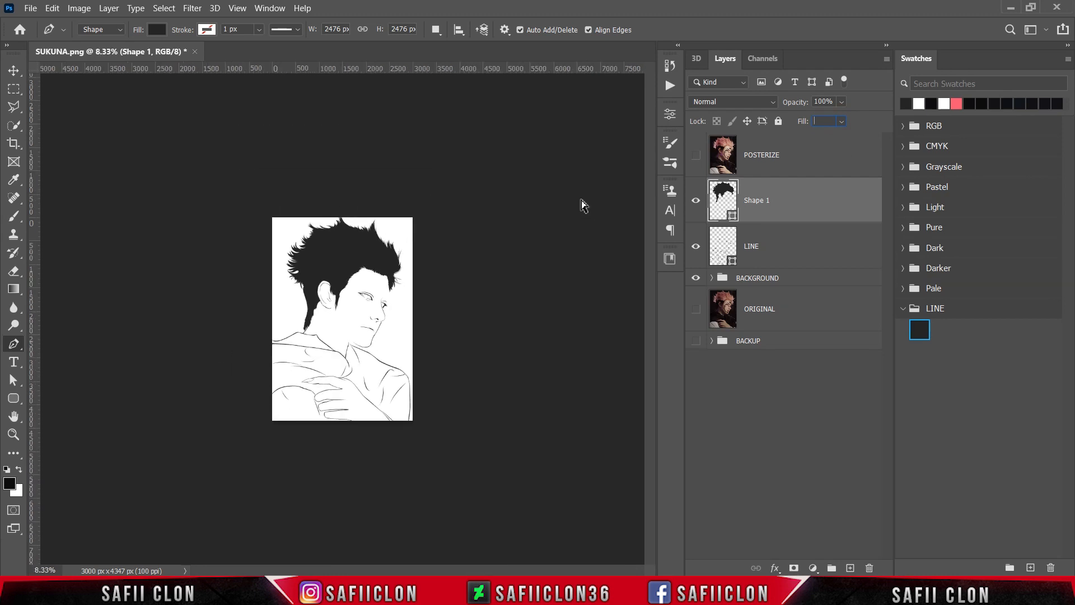
key(ctrl+plus)
key(ctrl+plus)
key(ctrl+plus)
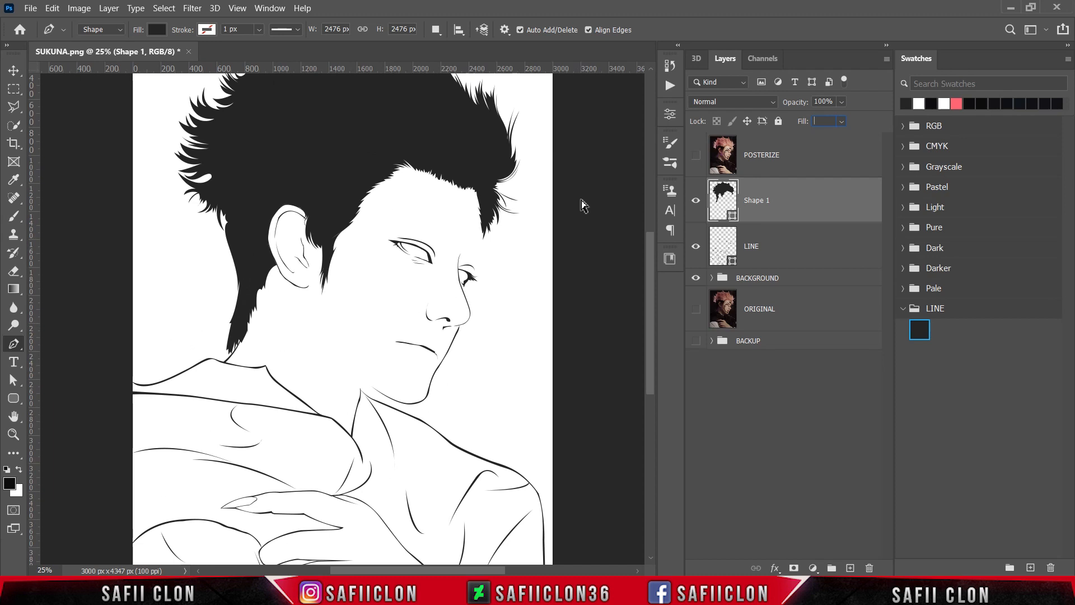
key(ctrl+plus)
key(ctrl+minus)
Display the path outlines and the POSTERIZE layer again
key(ctrl+h)
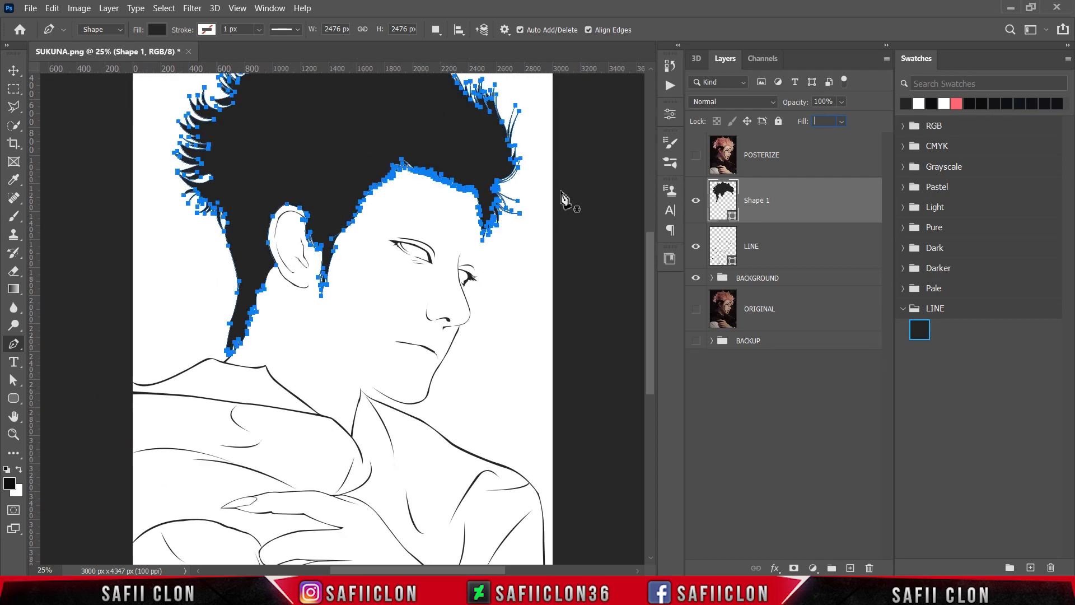
click(696, 155)
click(696, 156)
click(696, 156)
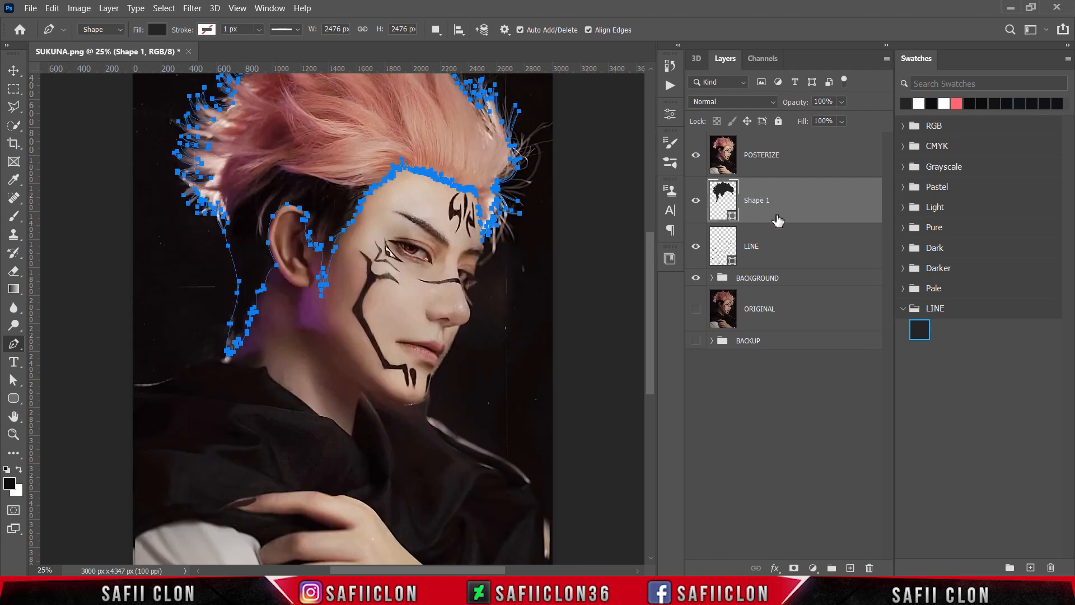
Select the LINE layer and set the Pen tool's path operation to Combine Shapes
click(796, 256)
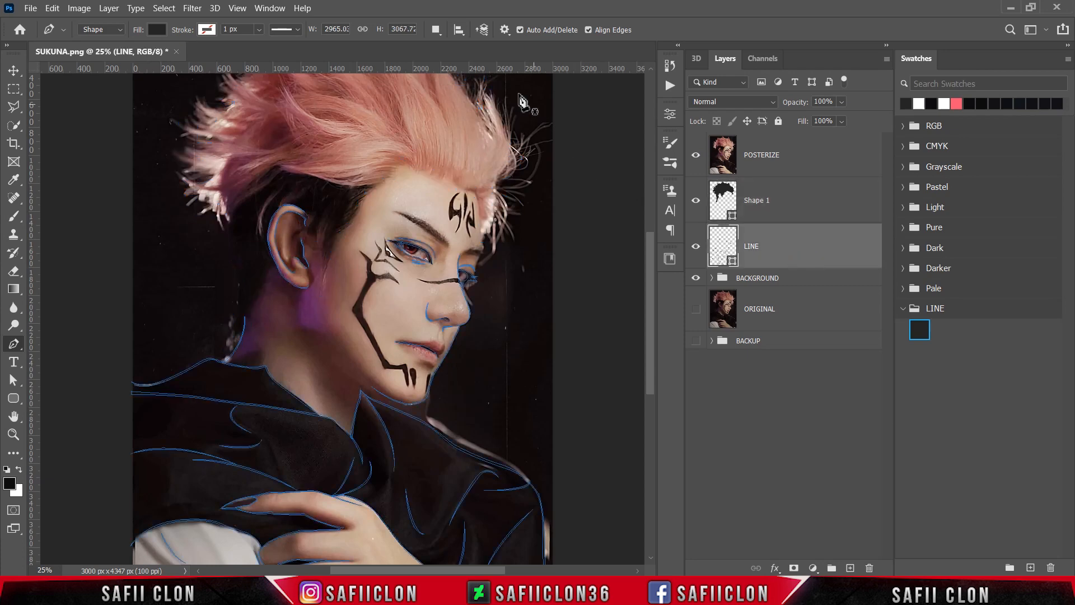
click(436, 30)
click(492, 57)
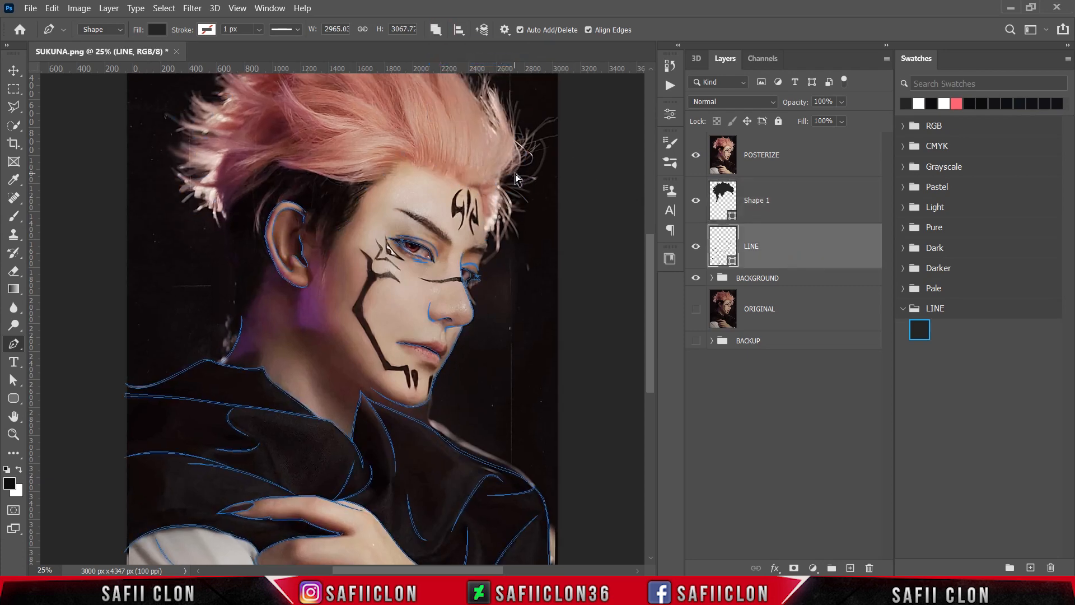
key(ctrl+plus)
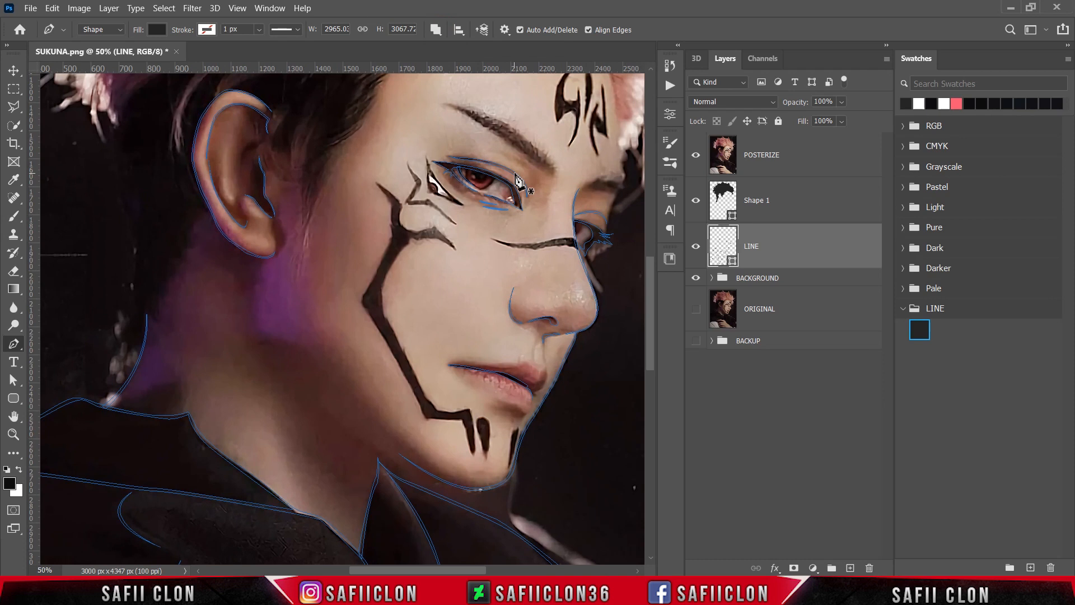
scroll(516, 181, up, 4)
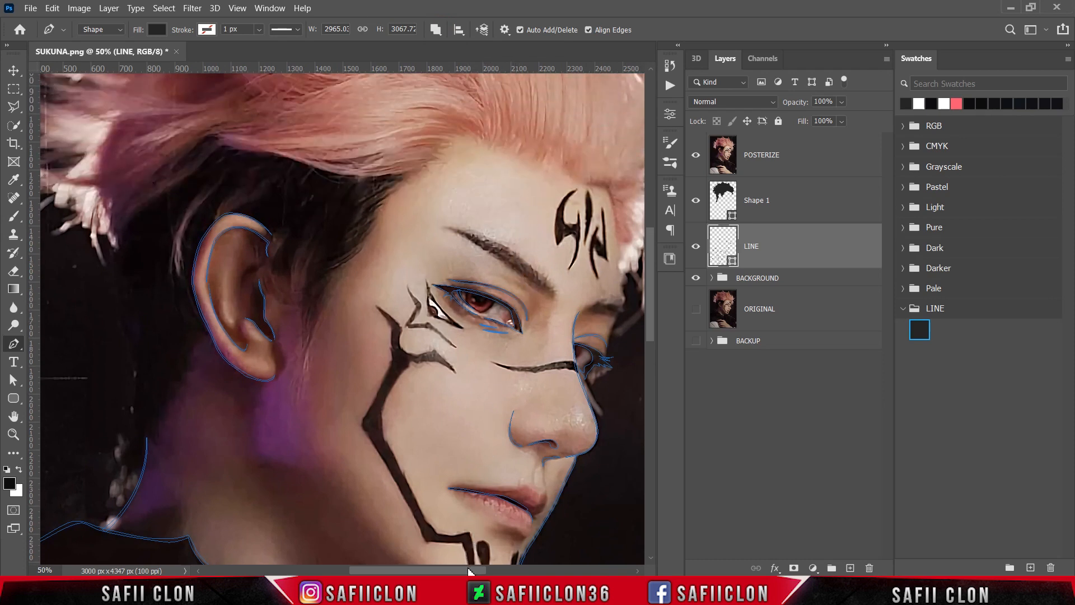
Trace the outer face contour with the Pen tool from the far eye's lashes up past the brow to the hair
drag(469, 572, 518, 563)
scroll(437, 379, down, 1)
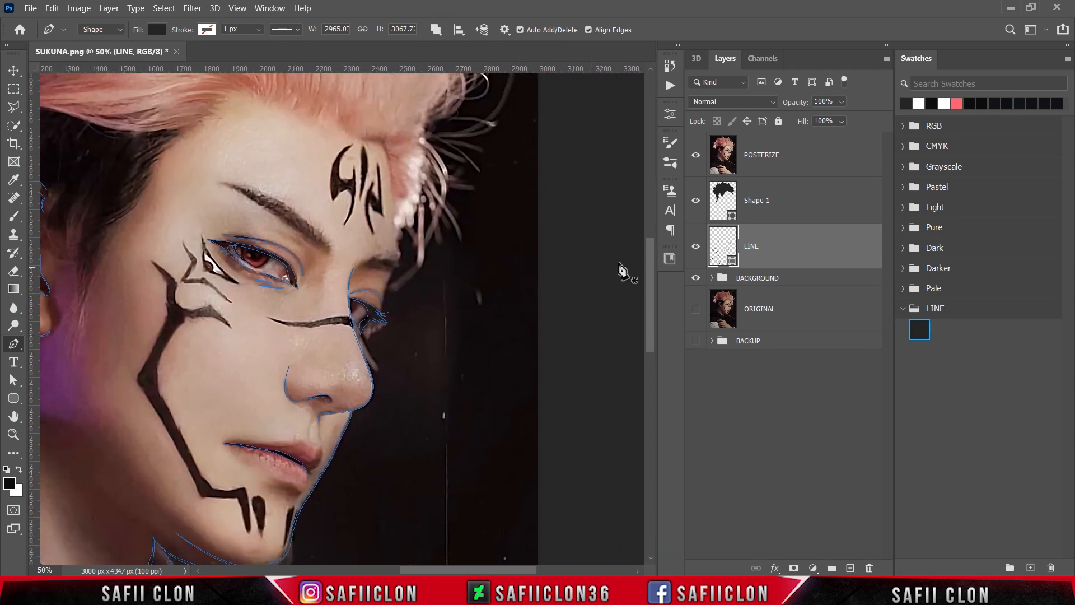
click(696, 156)
click(696, 156)
click(391, 273)
drag(398, 256, 400, 249)
click(696, 160)
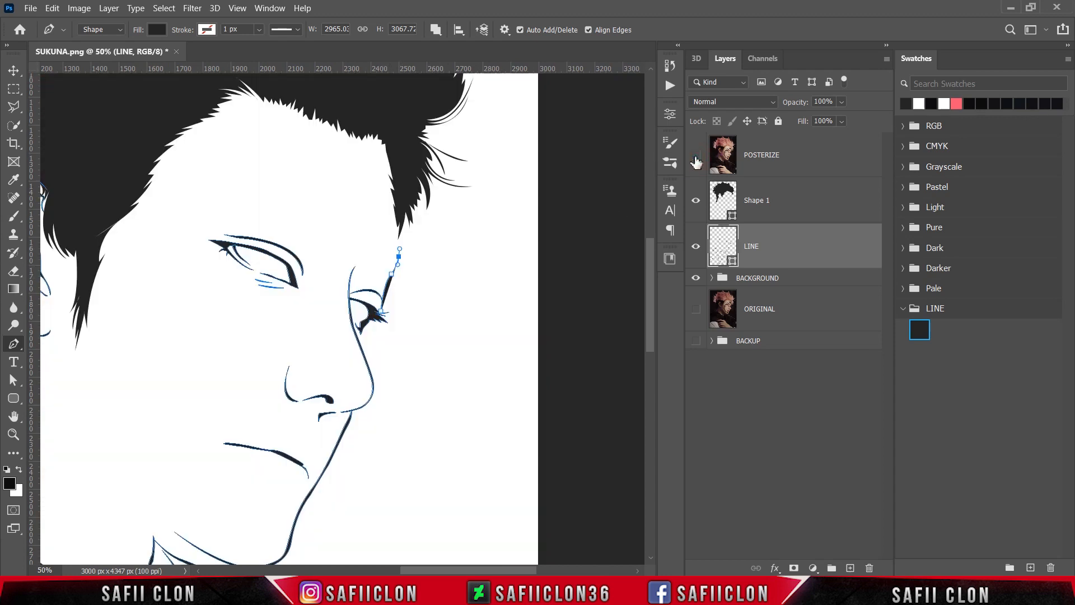
scroll(395, 215, up, 2)
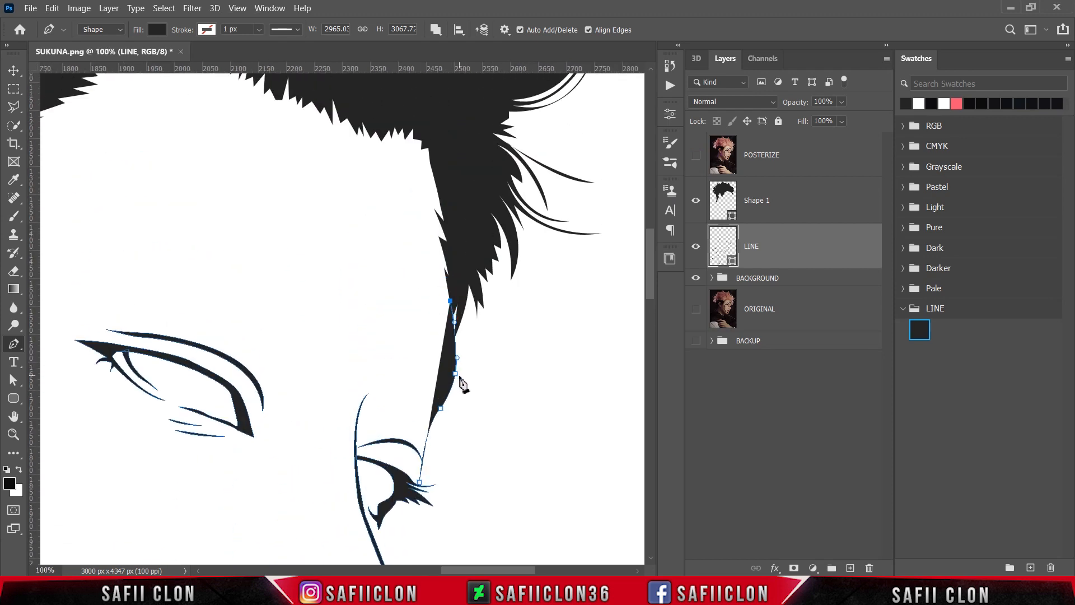
Trace the contour's return edge back down from the hair and close it at the far eye as a thin tapered line
mouse_move(455, 376)
mouse_down()
mouse_move(455, 393)
mouse_move(458, 367)
mouse_up()
click(696, 156)
click(458, 381)
scroll(450, 374, down, 1)
click(441, 359)
click(420, 427)
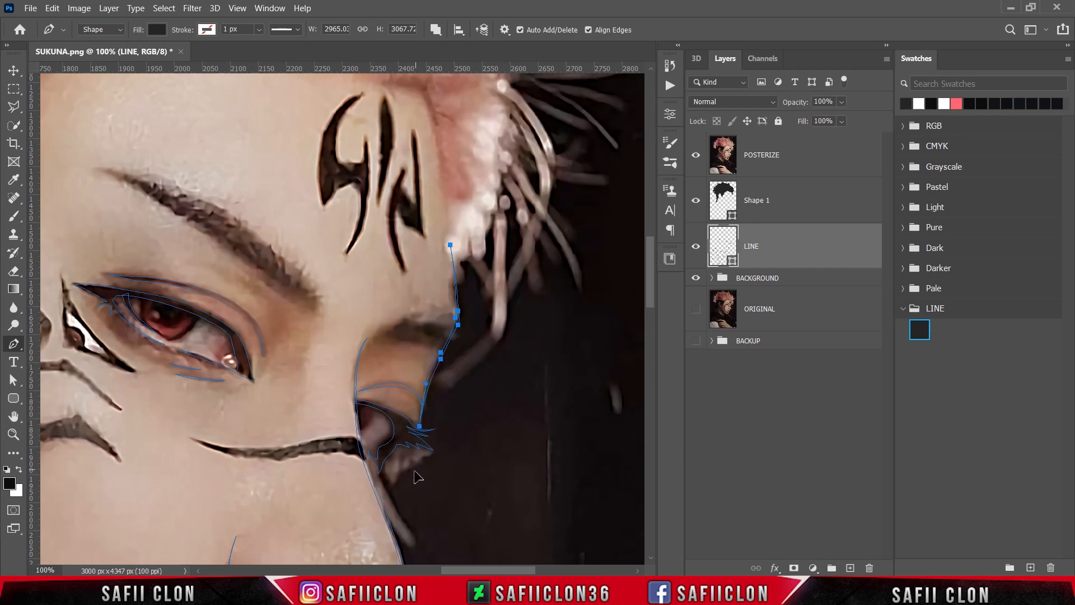
Hide the POSTERIZE layer and dismiss the outline of the finished brow contour
scroll(515, 372, down, 1)
scroll(515, 372, up, 2)
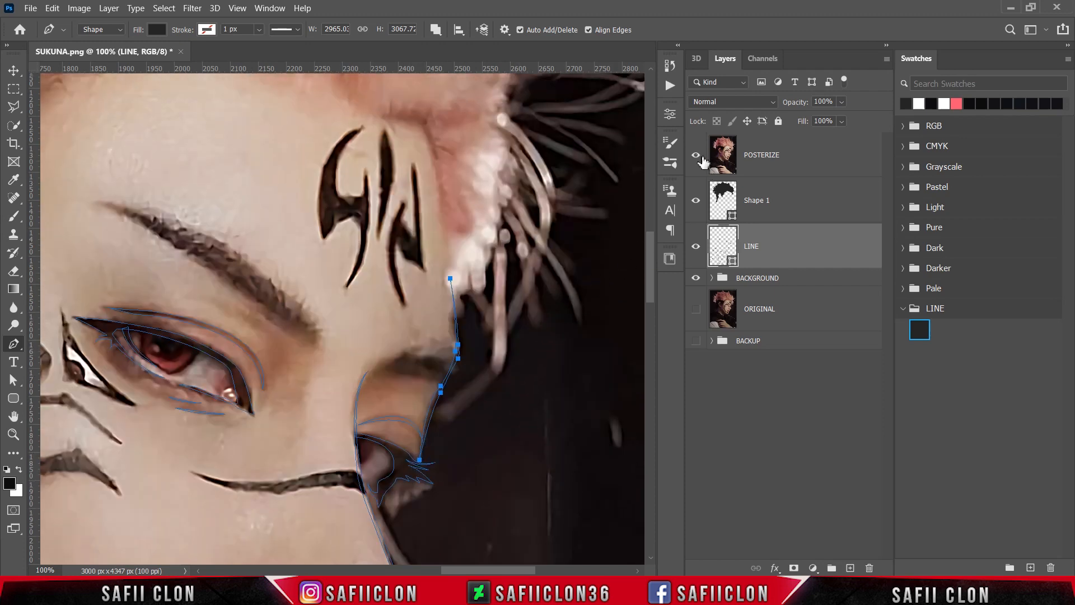
click(696, 155)
key(Return)
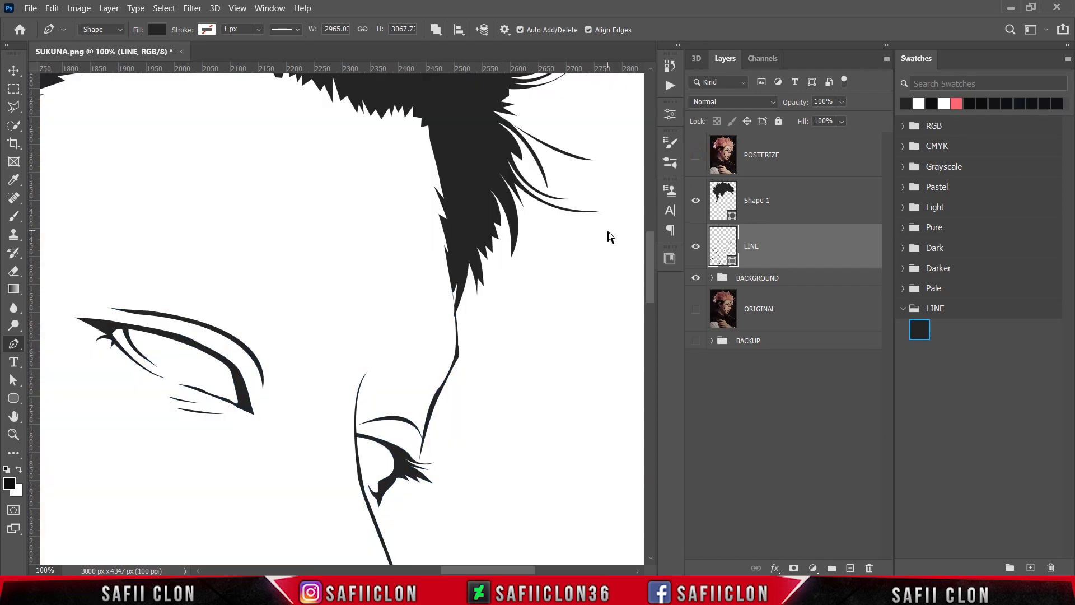
Examine the complete line drawing at several magnifications, including the new contour between the far eye and the hair
key(ctrl+minus)
key(ctrl+minus)
key(ctrl+minus)
key(ctrl+minus)
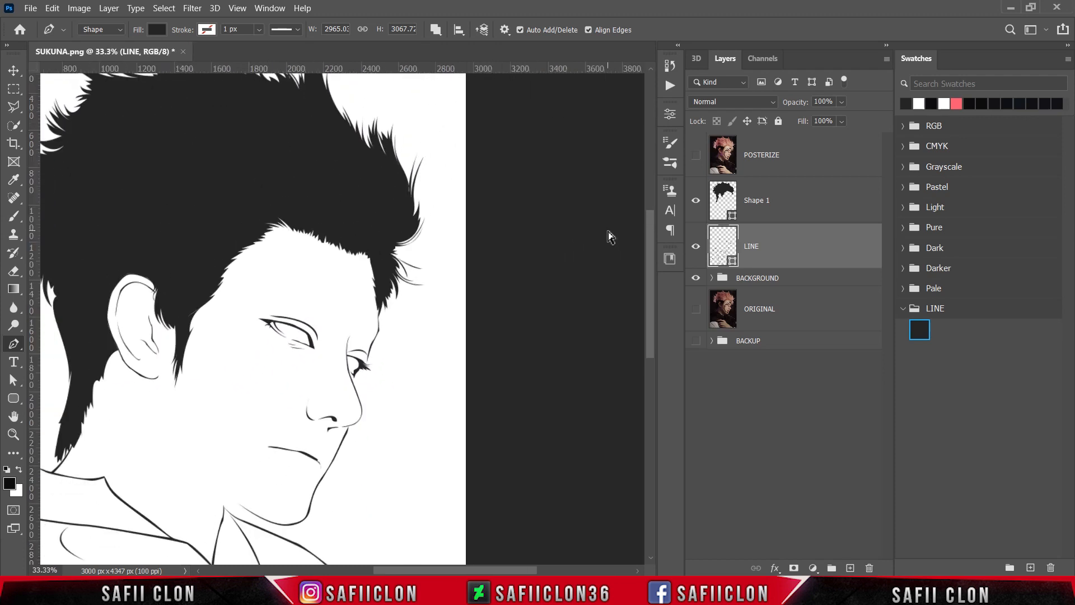
key(ctrl+minus)
key(ctrl+minus)
key(ctrl+plus)
key(ctrl+plus)
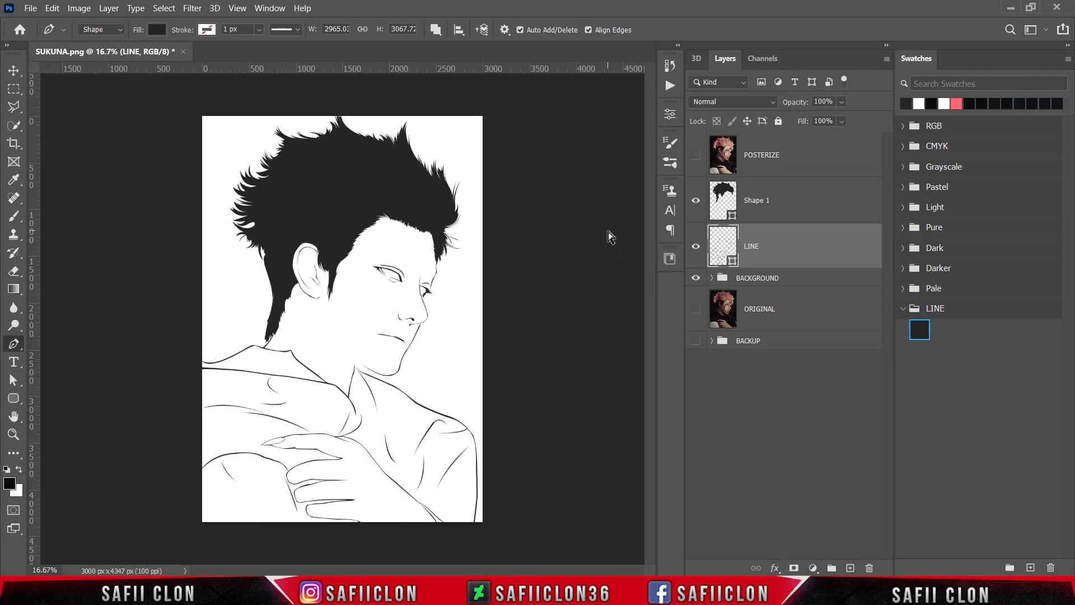
key(ctrl+plus)
key(ctrl+minus)
key(ctrl+minus)
Group the Shape 1 and LINE layers into a new group named LINE
shift+click(790, 200)
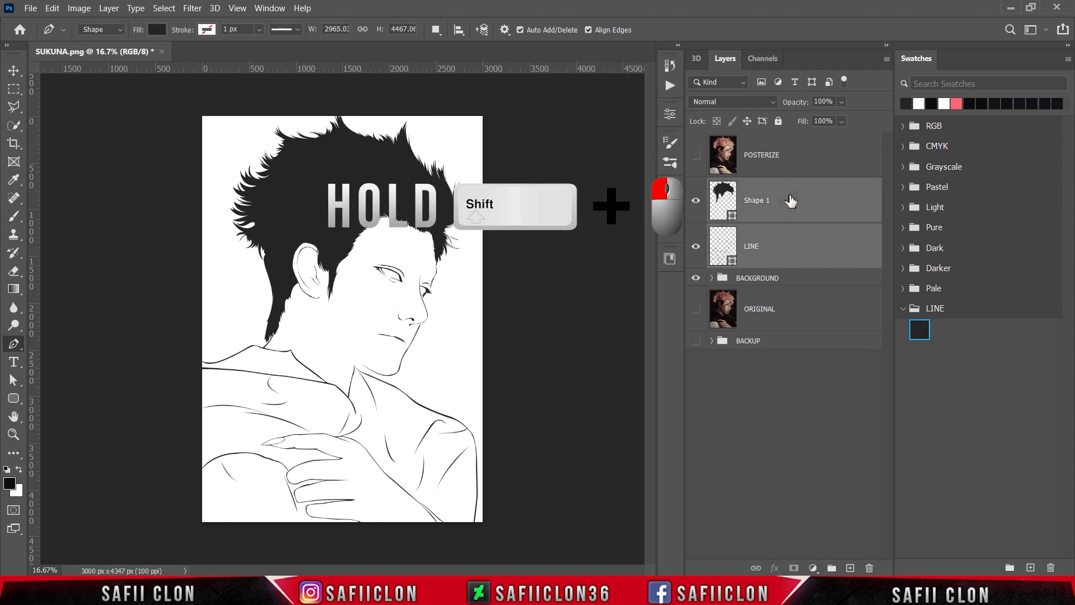
right_click(790, 200)
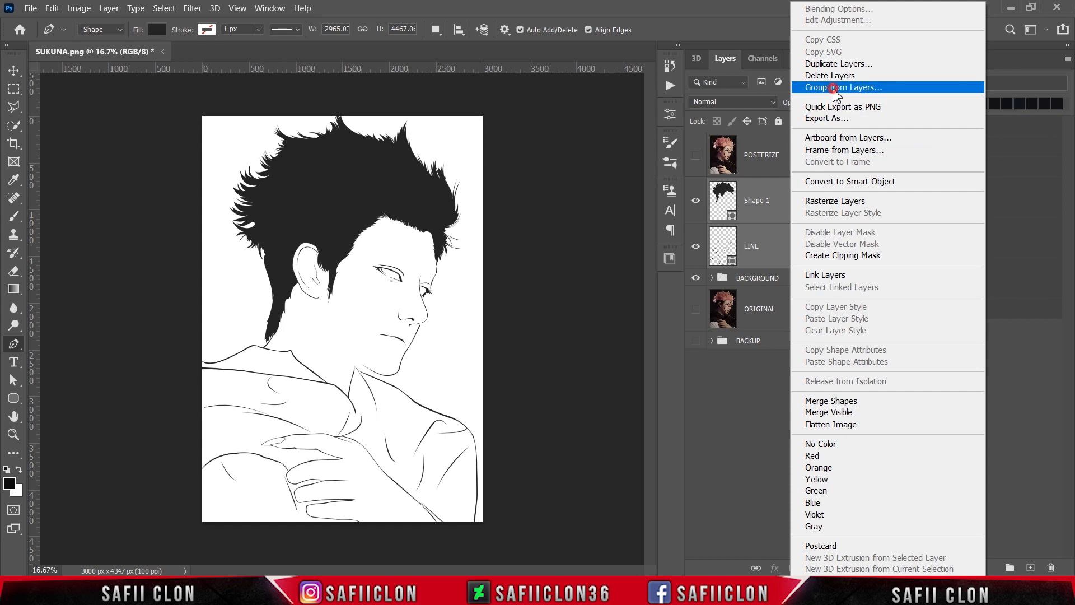
click(835, 88)
click(493, 175)
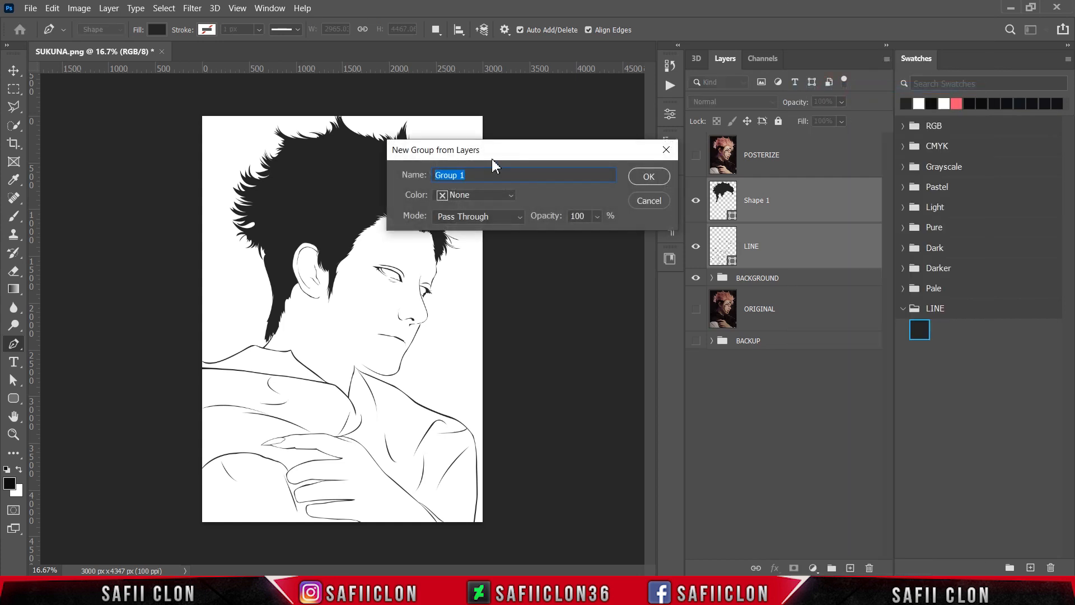
text(LINE)
click(639, 180)
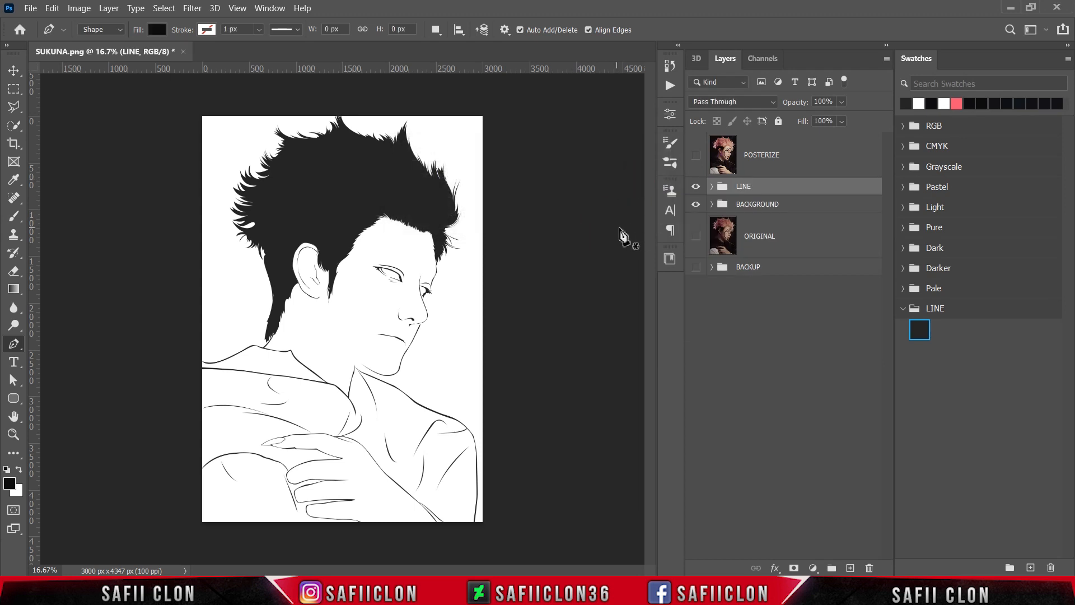
Compare the canvas with the LINE group hidden and shown, and inspect the grouped artwork as a whole
click(695, 187)
click(695, 187)
click(695, 187)
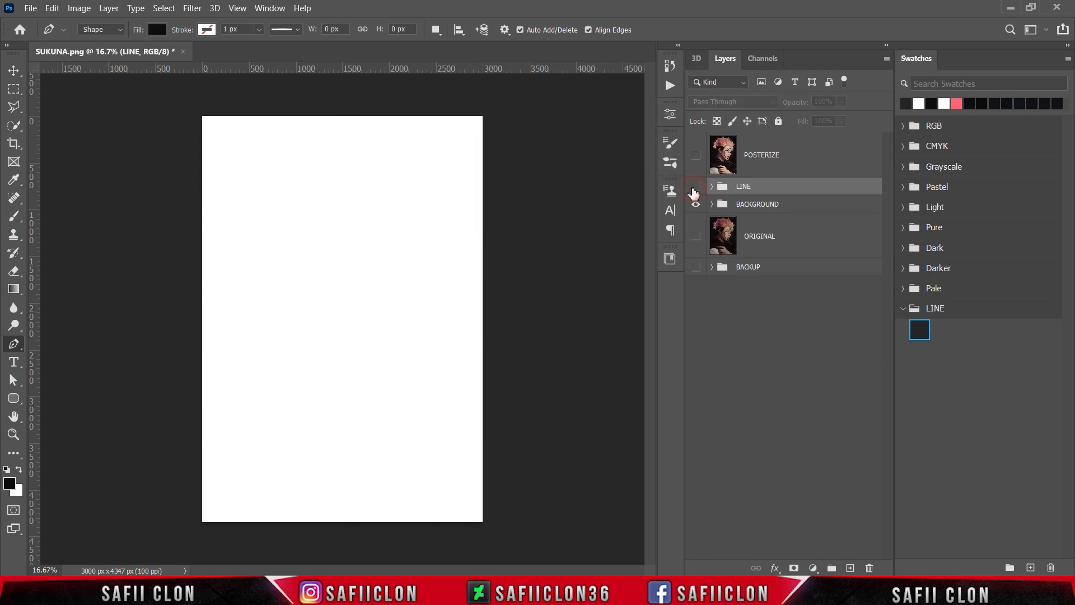
click(695, 187)
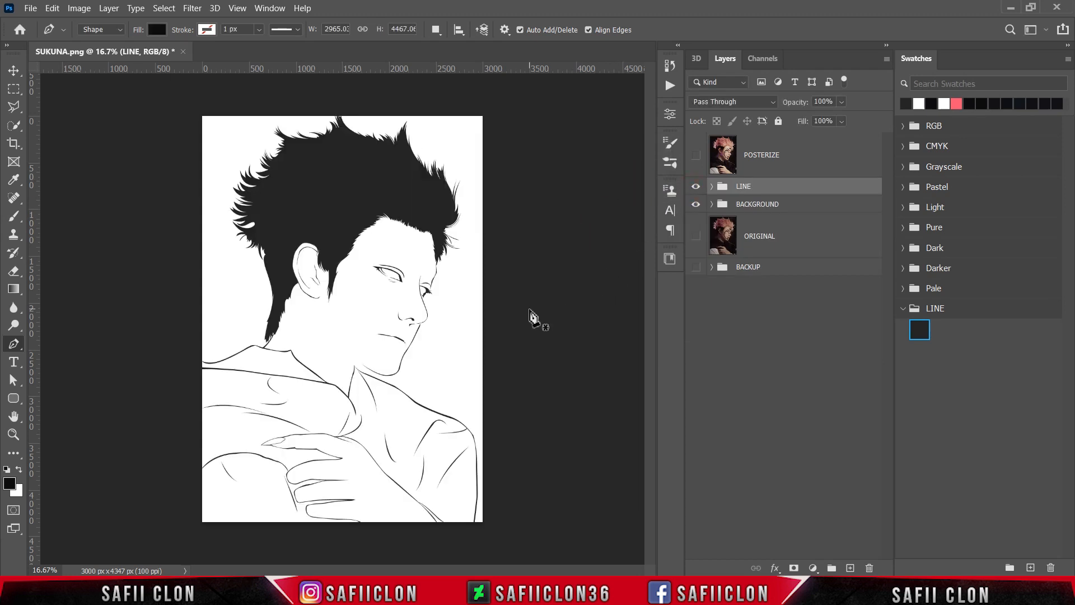
key(ctrl+minus)
key(ctrl+minus)
key(ctrl+plus)
key(ctrl+plus)
key(ctrl+plus)
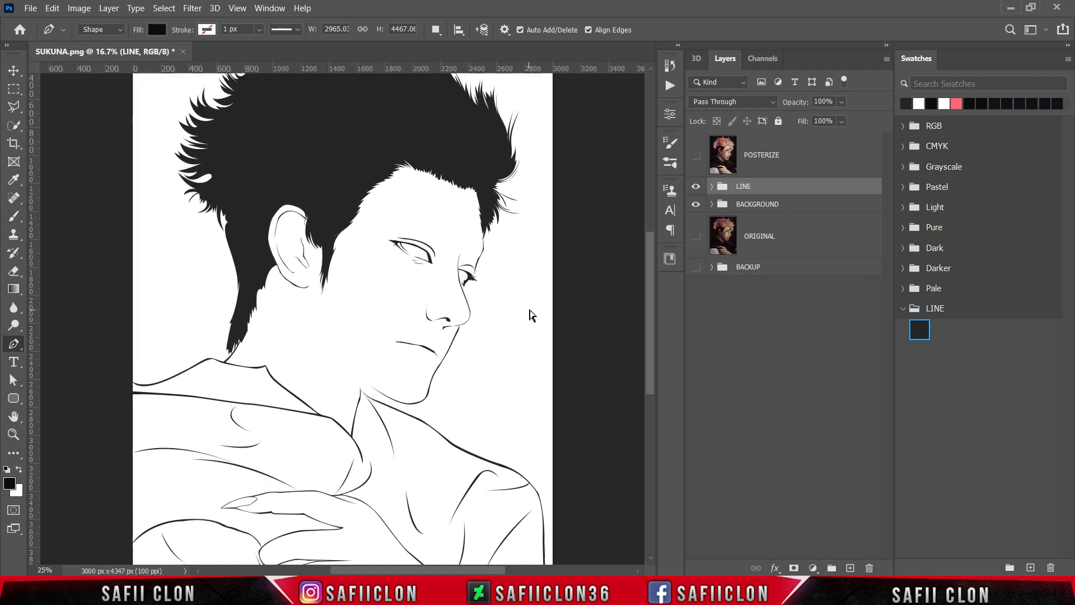
key(ctrl+minus)
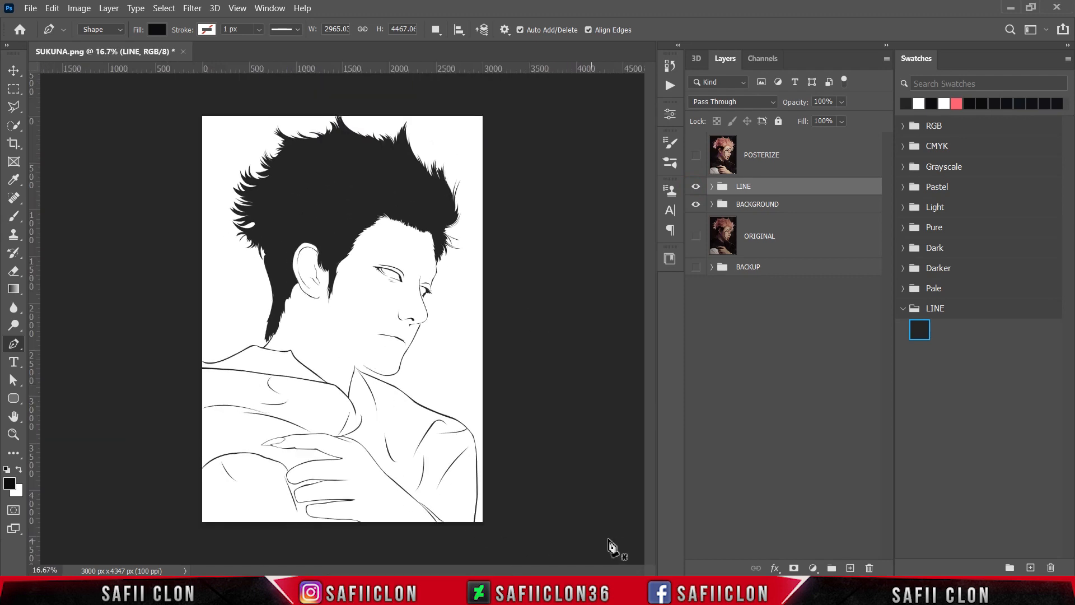